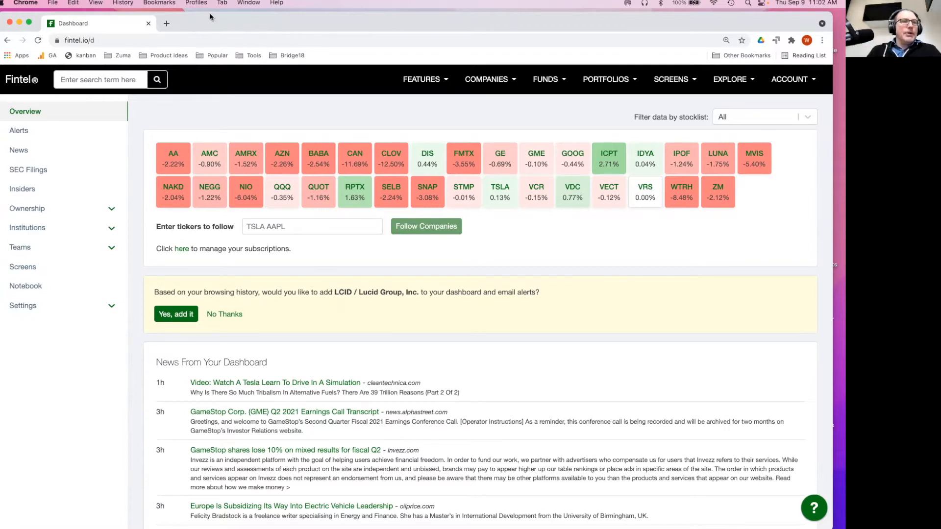
{"action": "left_click_drag", "start_coordinate": [196, 26], "coordinate": [197, 25]}
{"action": "left_click", "coordinate": [42, 80]}
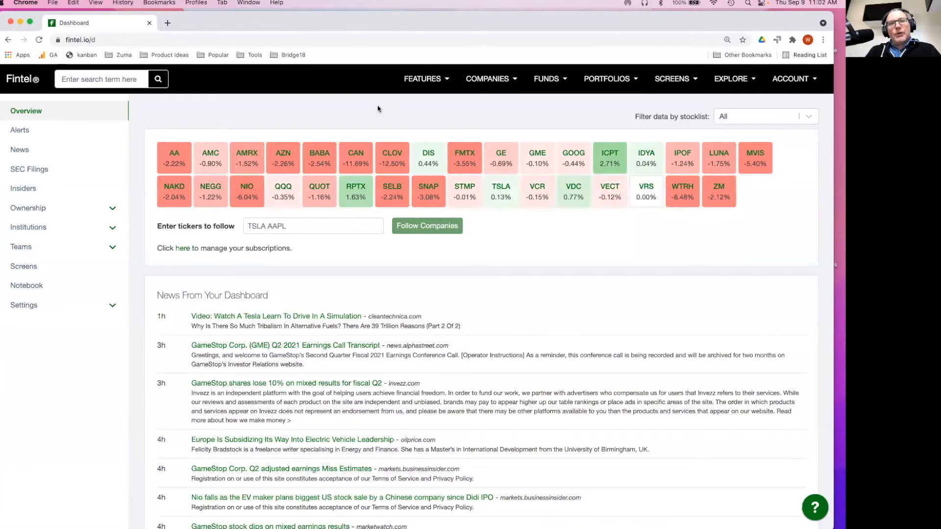
{"action": "left_click_drag", "start_coordinate": [346, 25], "coordinate": [348, 30]}
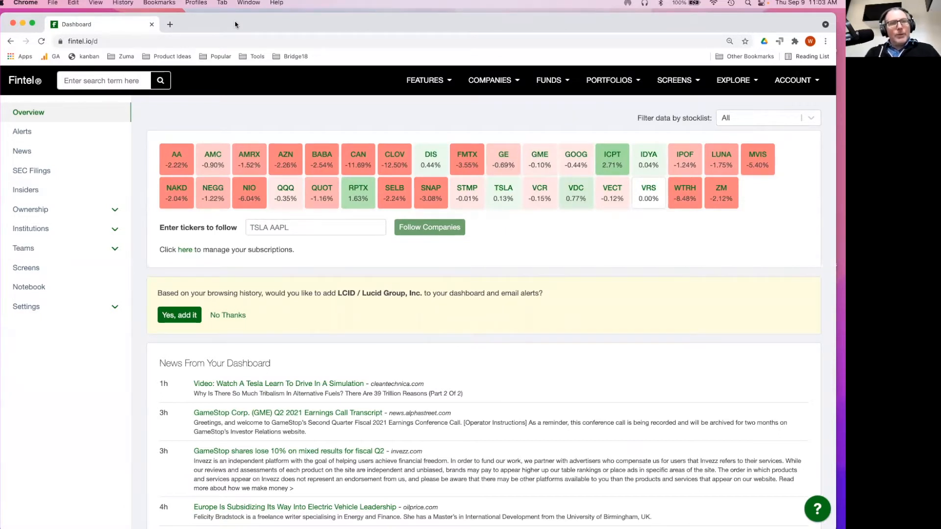
{"action": "left_click_drag", "start_coordinate": [205, 28], "coordinate": [208, 28]}
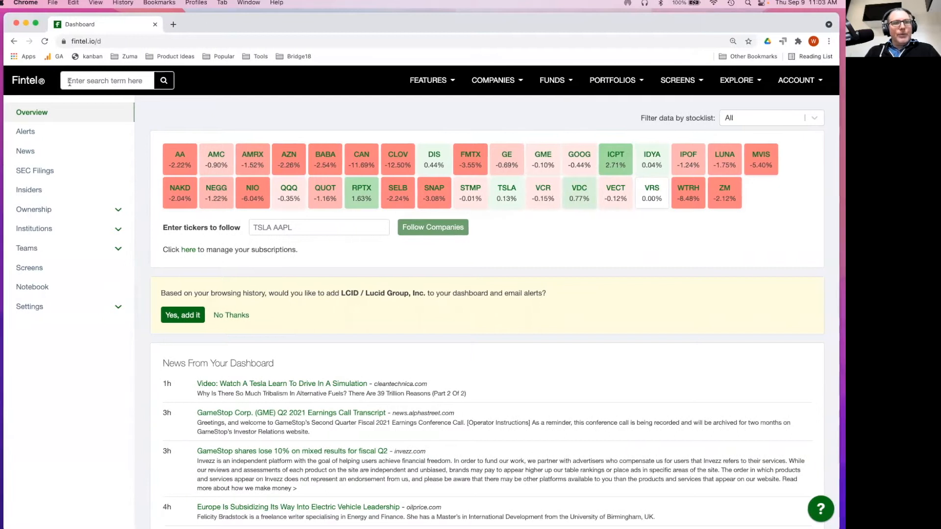
Open the WorkBench (Screener 3.0) stock screener
{"action": "left_click", "coordinate": [689, 82]}
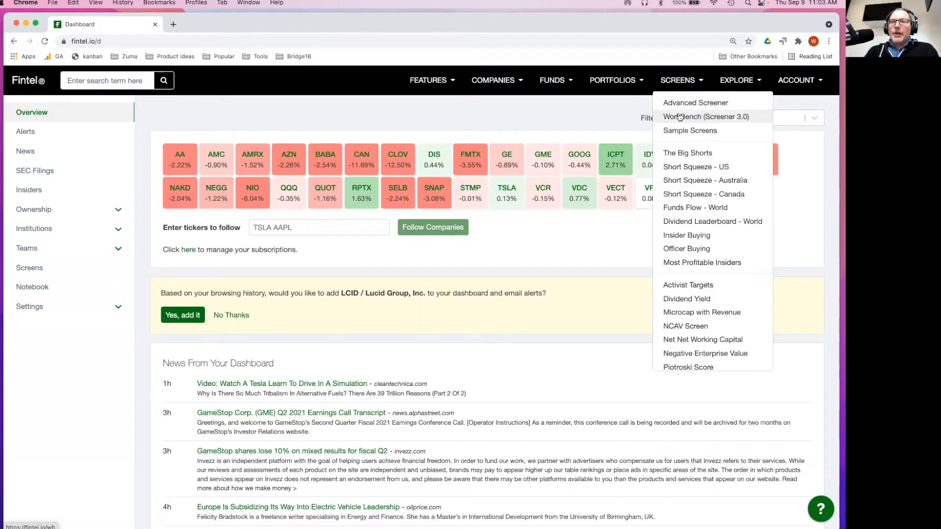
{"action": "left_click", "coordinate": [679, 117]}
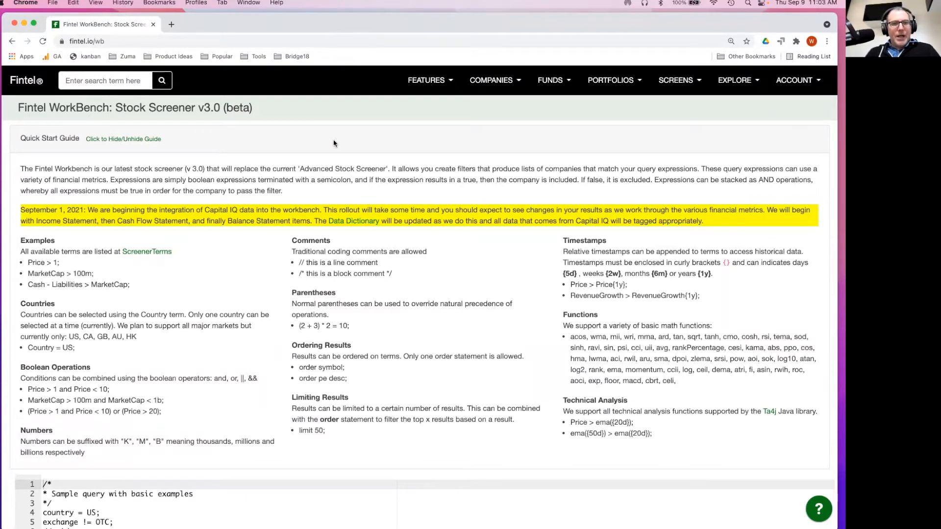
Highlight the Quick Start Guide text, clear the highlight, and collapse and re-expand the guide
{"action": "left_click_drag", "start_coordinate": [21, 138], "coordinate": [749, 422]}
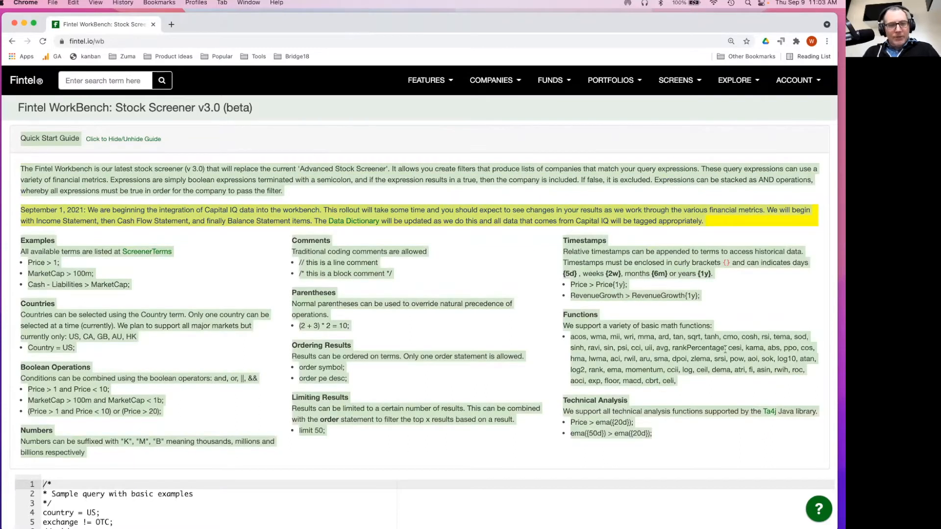
{"action": "left_click", "coordinate": [515, 285]}
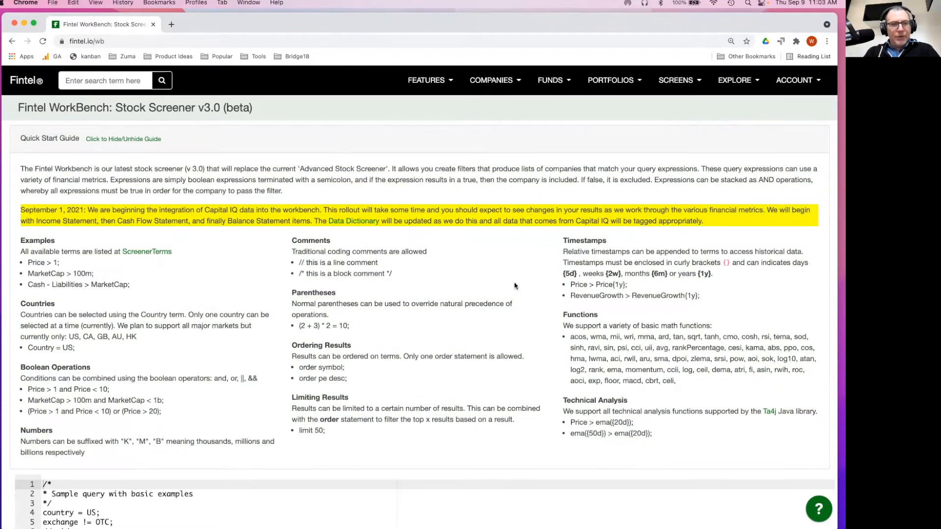
{"action": "left_click", "coordinate": [137, 140]}
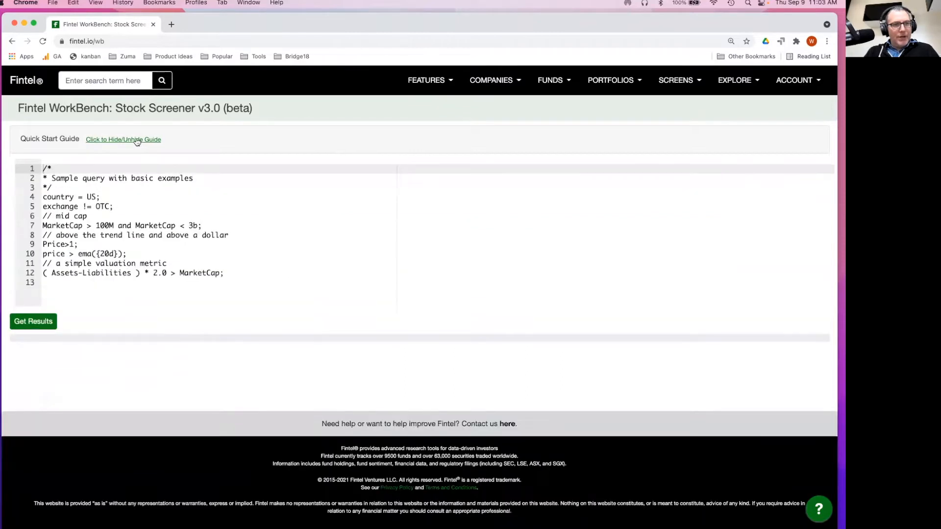
{"action": "left_click", "coordinate": [137, 140]}
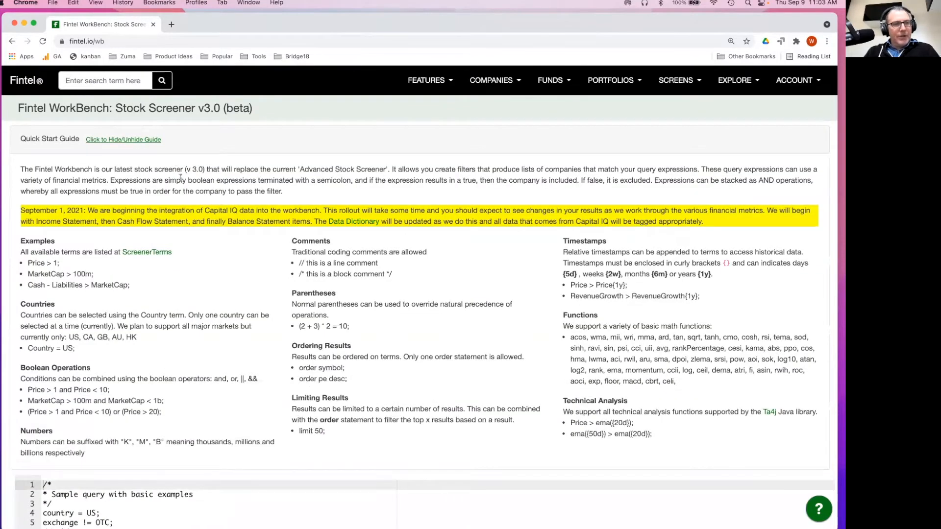
Look up the ScreenerTerms data dictionary linked in the guide's Examples section and return to the WorkBench page
{"action": "scroll", "coordinate": [181, 178], "scroll_direction": "down", "scroll_amount": 1}
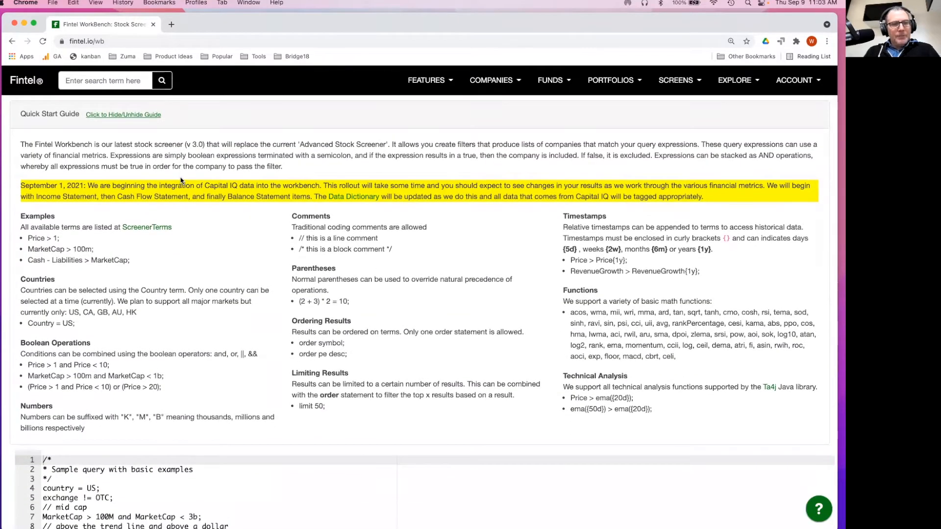
{"action": "scroll", "coordinate": [181, 180], "scroll_direction": "down", "scroll_amount": 1}
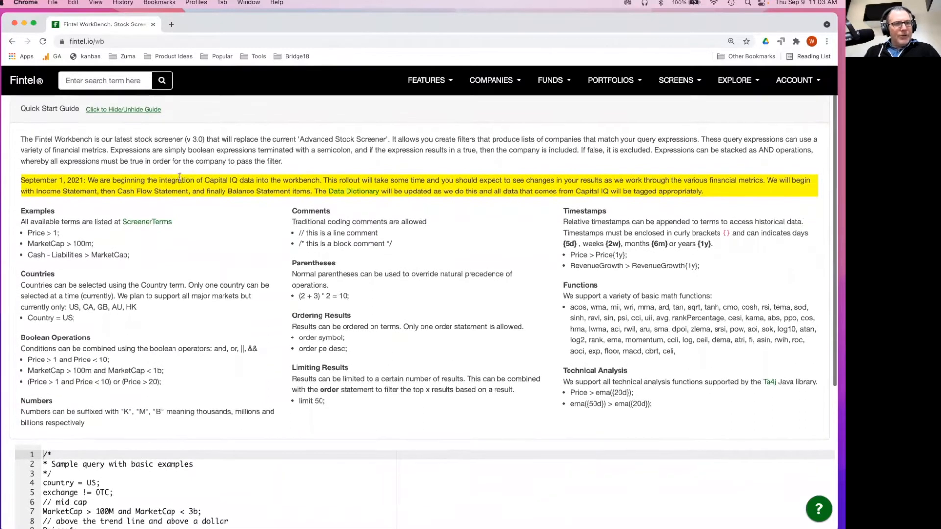
{"action": "scroll", "coordinate": [181, 180], "scroll_direction": "up", "scroll_amount": 1}
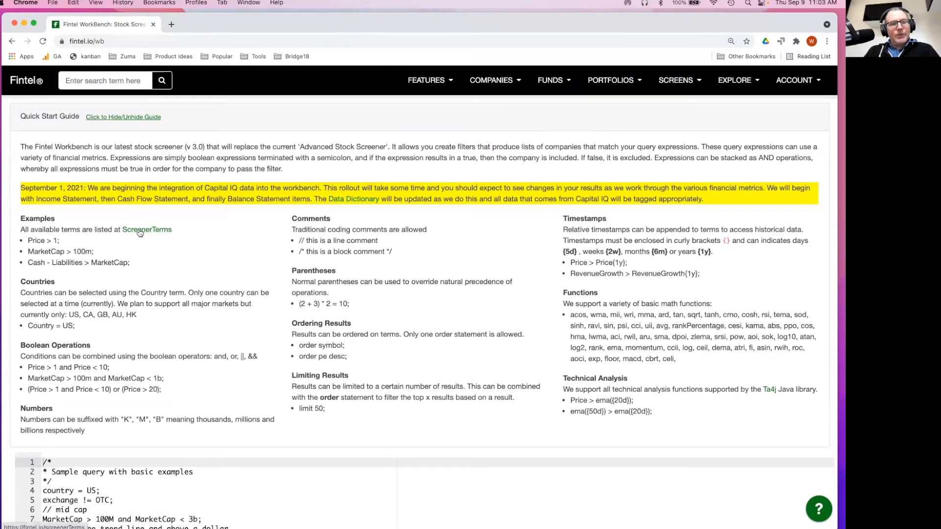
{"action": "left_click", "coordinate": [141, 230]}
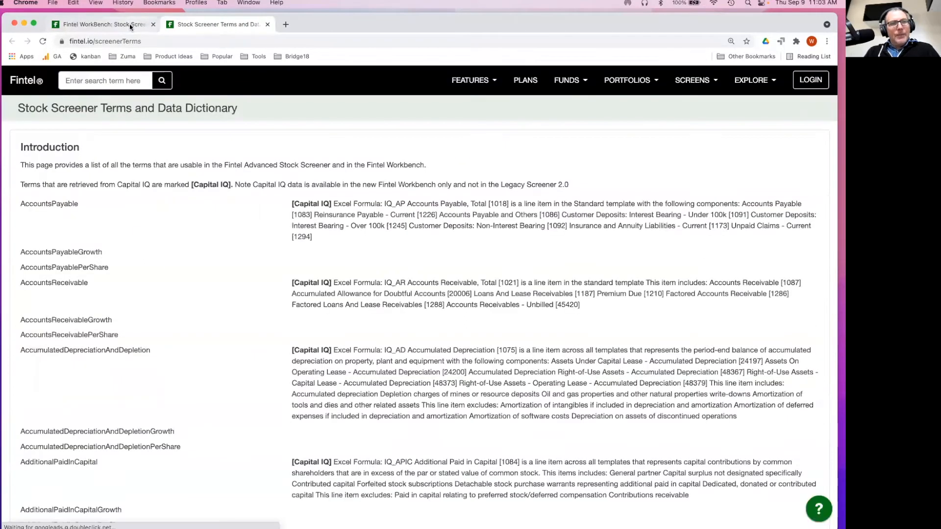
{"action": "left_click", "coordinate": [123, 27]}
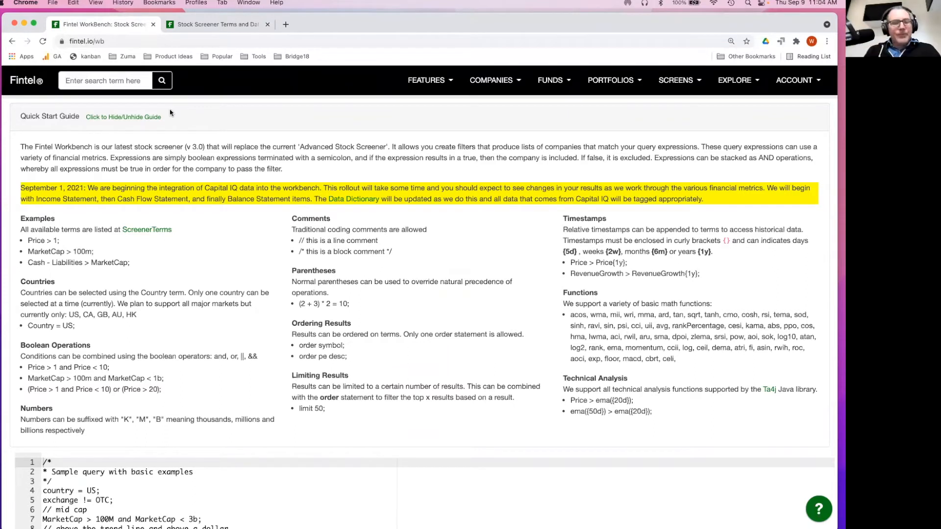
Review the Quick Start Guide's syntax sections and the sample query in the editor below it
{"action": "scroll", "coordinate": [174, 138], "scroll_direction": "down", "scroll_amount": 2}
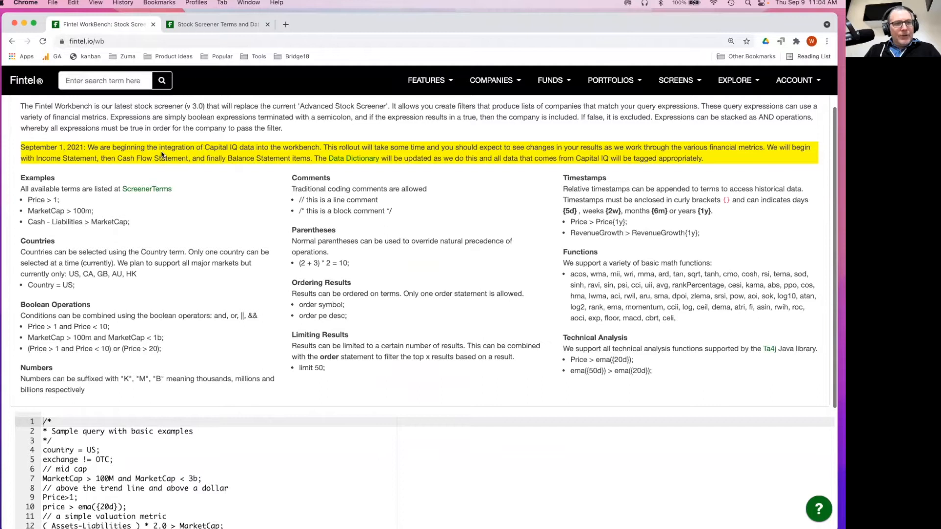
{"action": "scroll", "coordinate": [162, 155], "scroll_direction": "down", "scroll_amount": 1}
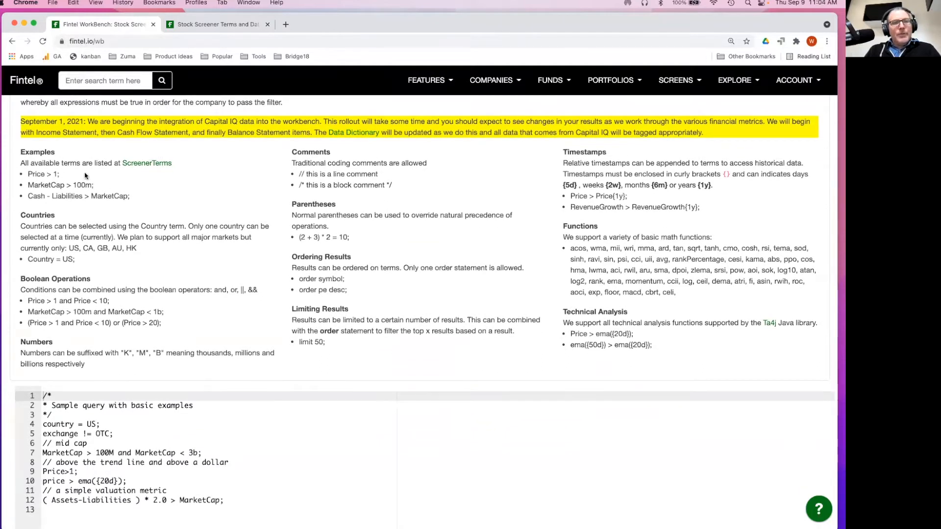
{"action": "scroll", "coordinate": [189, 194], "scroll_direction": "down", "scroll_amount": 1}
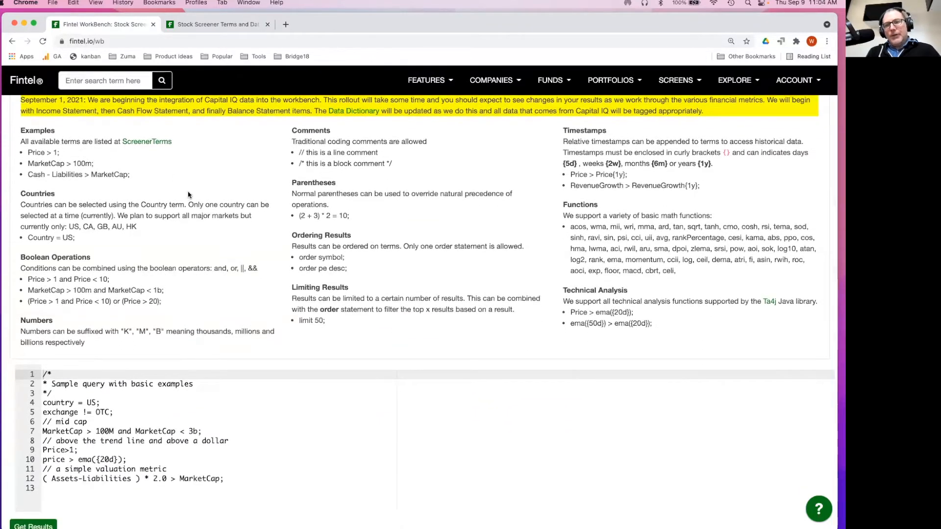
{"action": "scroll", "coordinate": [219, 173], "scroll_direction": "down", "scroll_amount": 5}
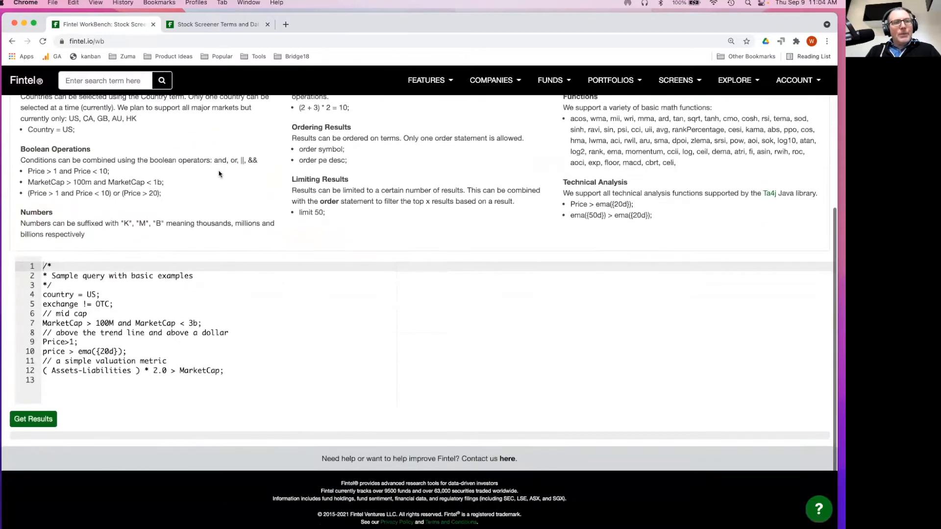
{"action": "left_click", "coordinate": [117, 312]}
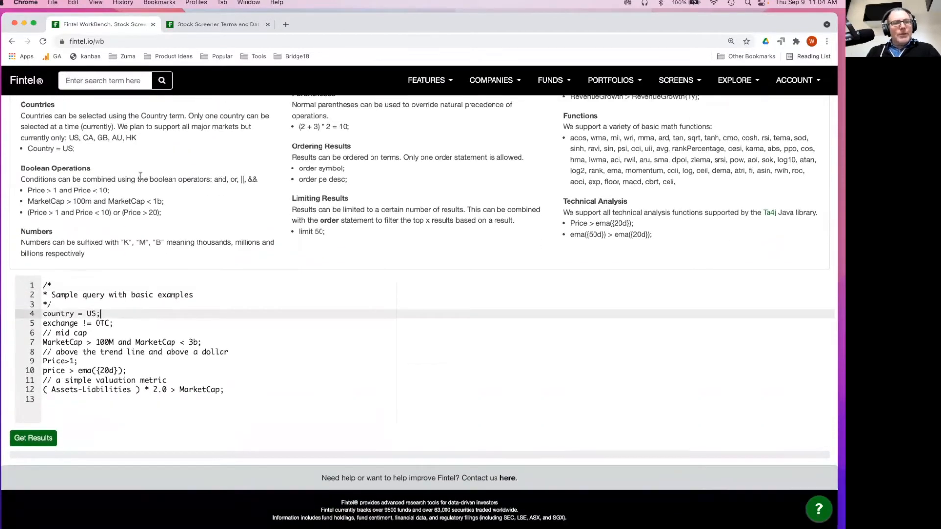
{"action": "scroll", "coordinate": [141, 185], "scroll_direction": "up", "scroll_amount": 8}
{"action": "scroll", "coordinate": [141, 176], "scroll_direction": "up", "scroll_amount": 3}
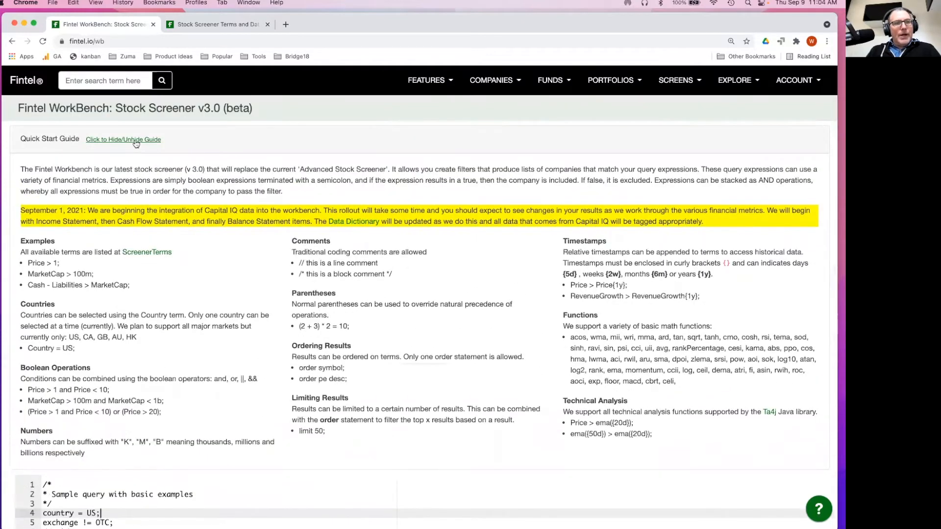
Hide the Quick Start Guide and clear the whole sample query from the editor
{"action": "left_click", "coordinate": [134, 141]}
{"action": "left_click", "coordinate": [131, 225]}
{"action": "left_click", "coordinate": [146, 216]}
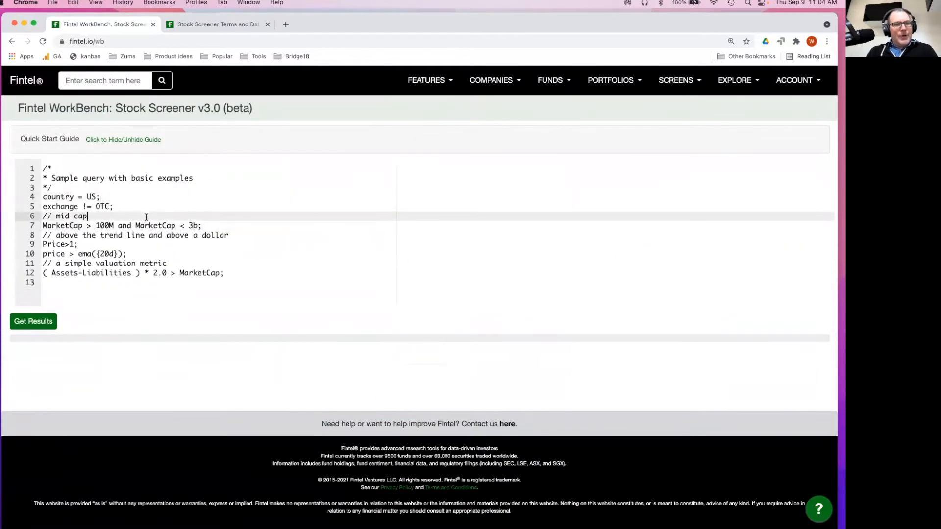
{"action": "key", "text": "super+a"}
{"action": "key", "text": "BackSpace"}
{"action": "type", "text": "//"}
{"action": "key", "text": "BackSpace"}
{"action": "key", "text": "BackSpace"}
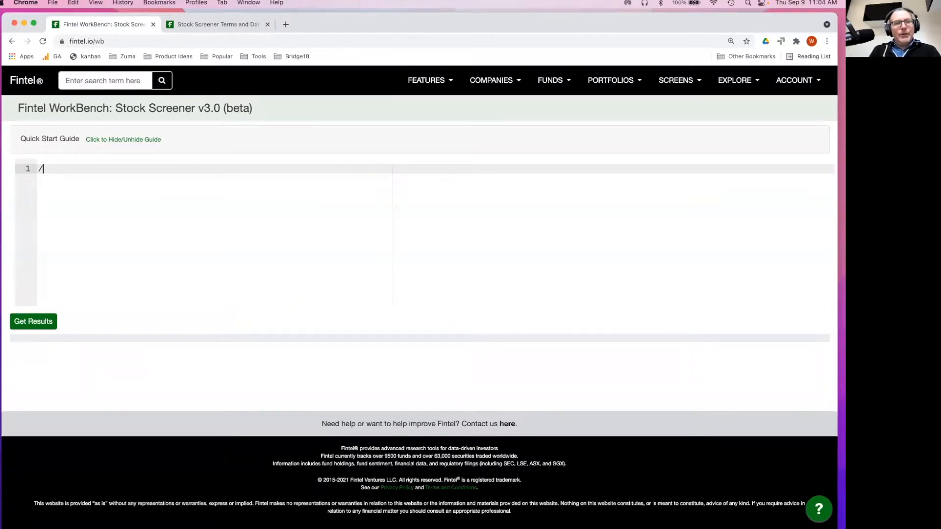
{"action": "key", "text": "BackSpace"}
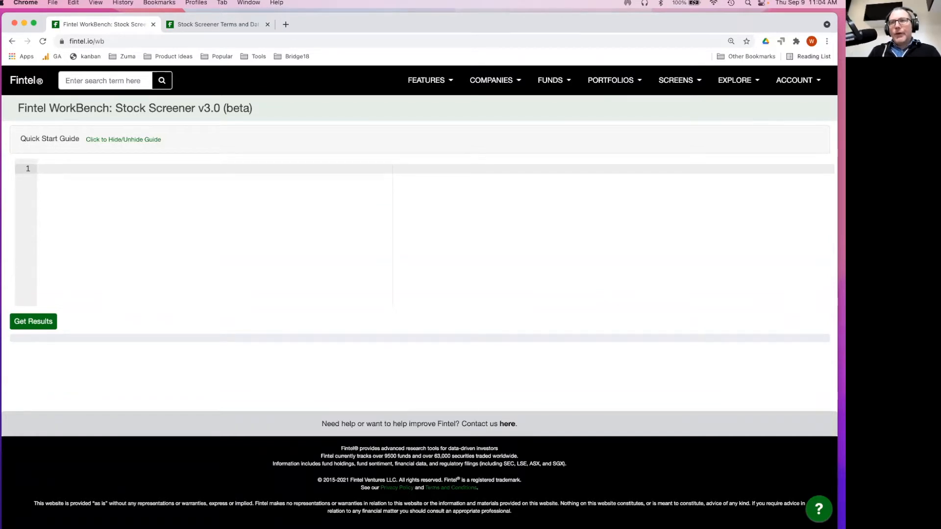
Run a screen with the query "Price > 1;" and cancel it while it is still processing
{"action": "type", "text": "Price"}
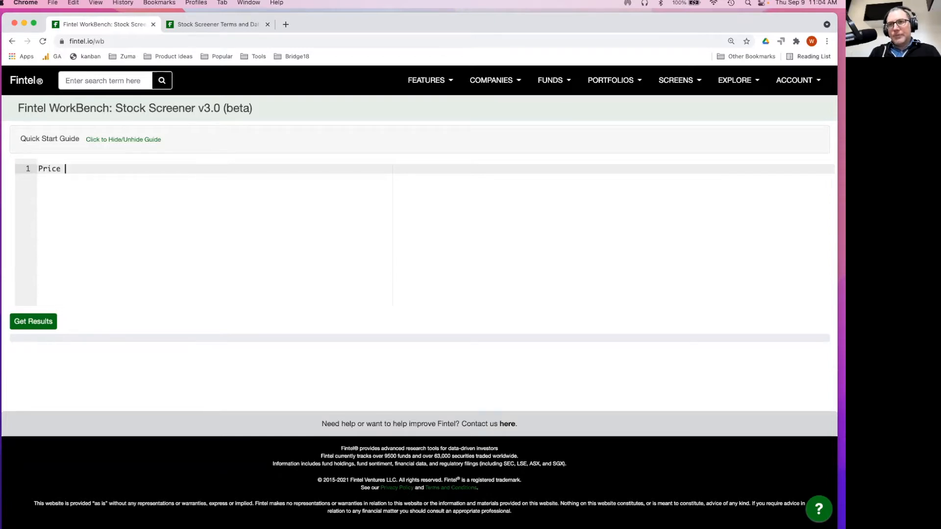
{"action": "type", "text": "> "}
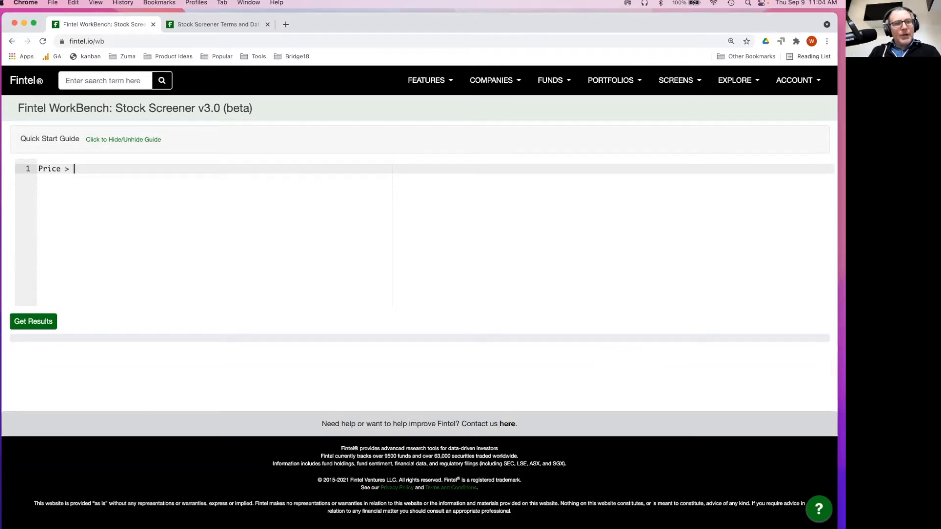
{"action": "type", "text": "1;"}
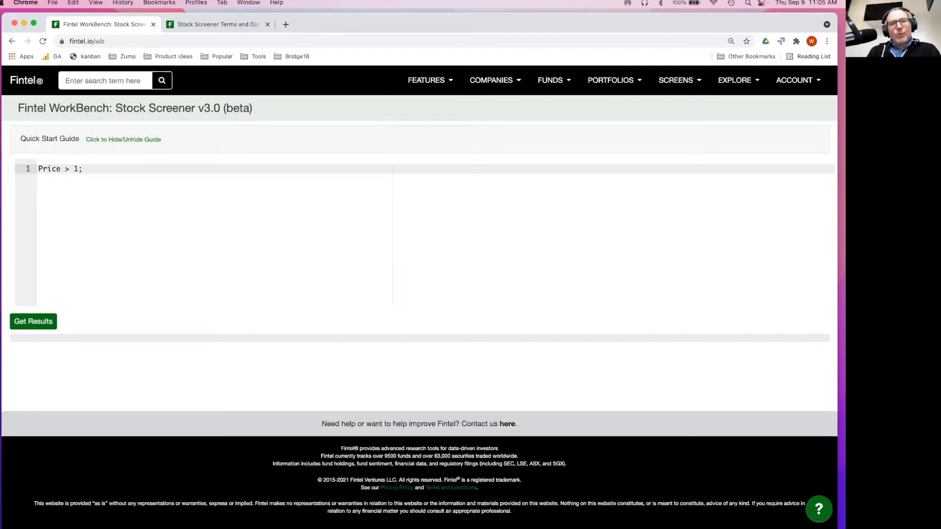
{"action": "left_click", "coordinate": [27, 322]}
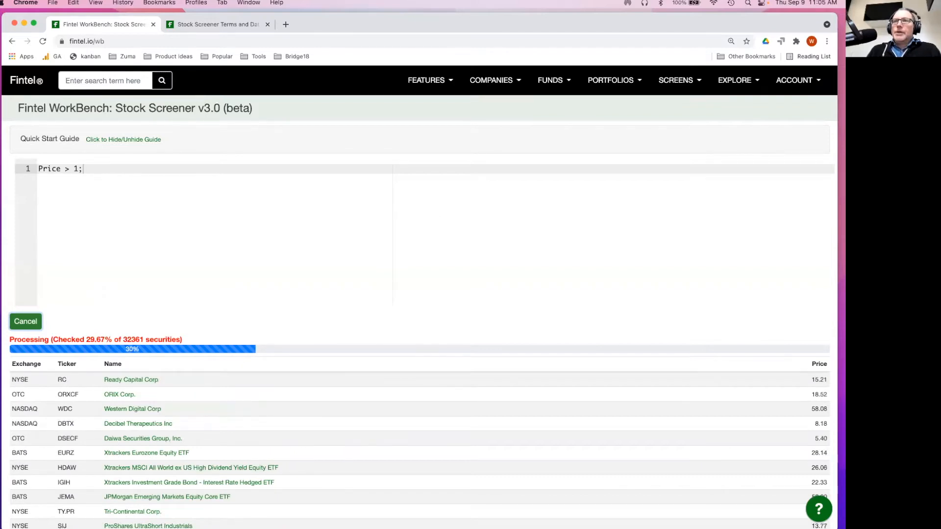
{"action": "left_click", "coordinate": [24, 324]}
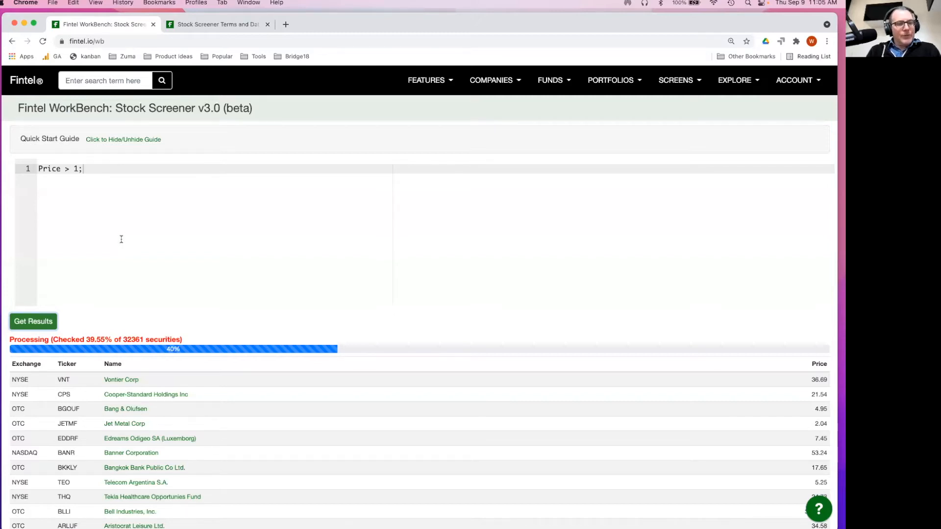
Add the condition "Country = CA;" on a new line above the price condition and run the screen
{"action": "left_click", "coordinate": [141, 197]}
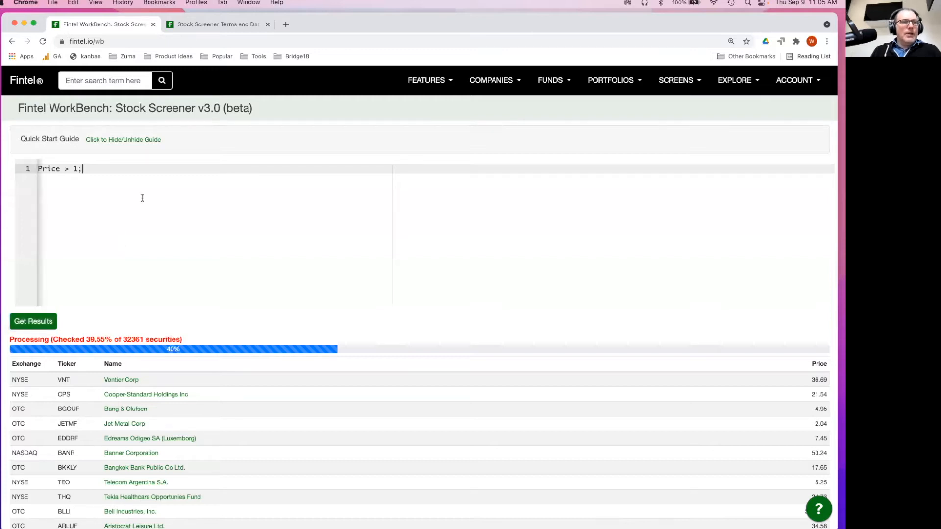
{"action": "key", "text": "Up"}
{"action": "key", "text": "Return"}
{"action": "key", "text": "Up"}
{"action": "type", "text": "Cou"}
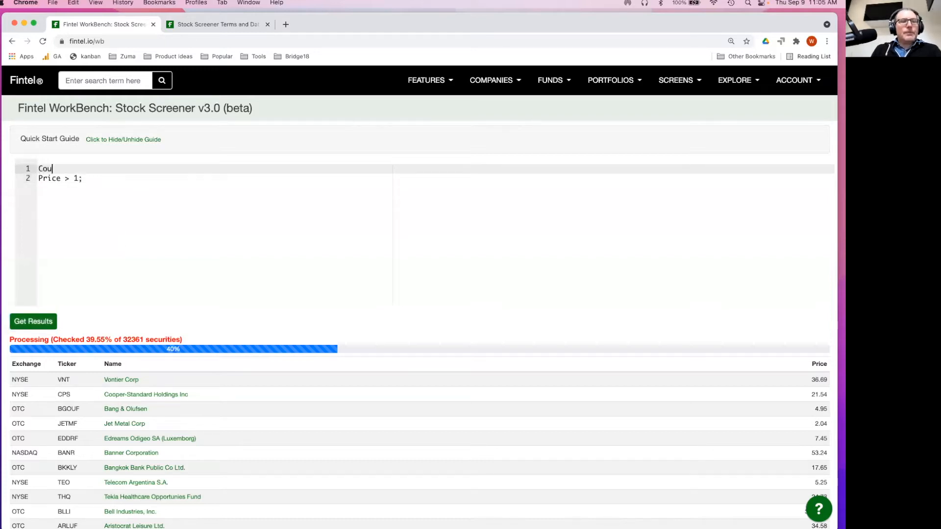
{"action": "type", "text": "ntry = "}
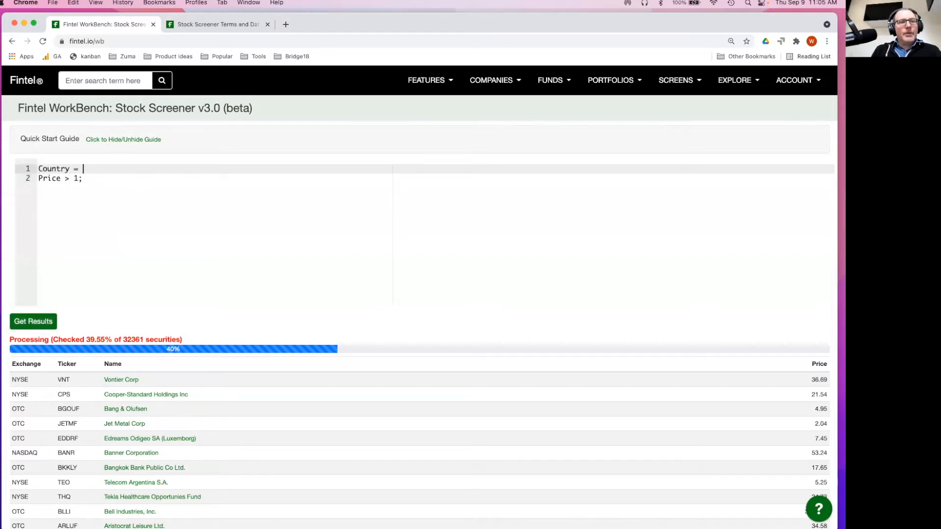
{"action": "type", "text": "CA;"}
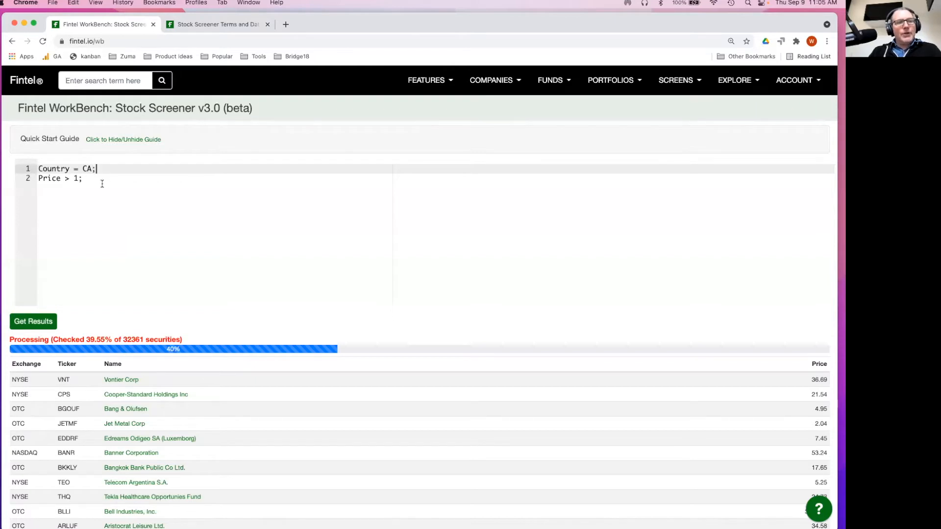
{"action": "left_click", "coordinate": [19, 322]}
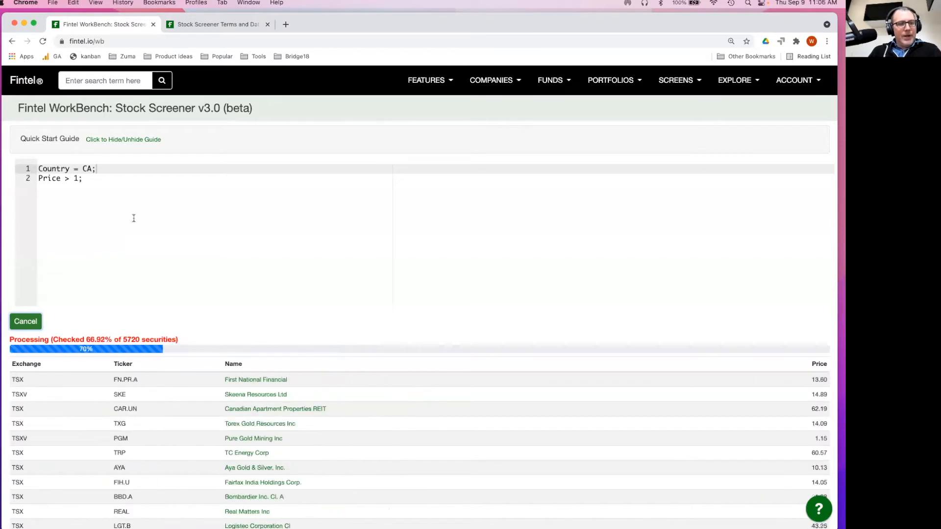
Change the country condition to "Country = GB;" and run the screen
{"action": "double_click", "coordinate": [88, 169]}
{"action": "type", "text": "GB"}
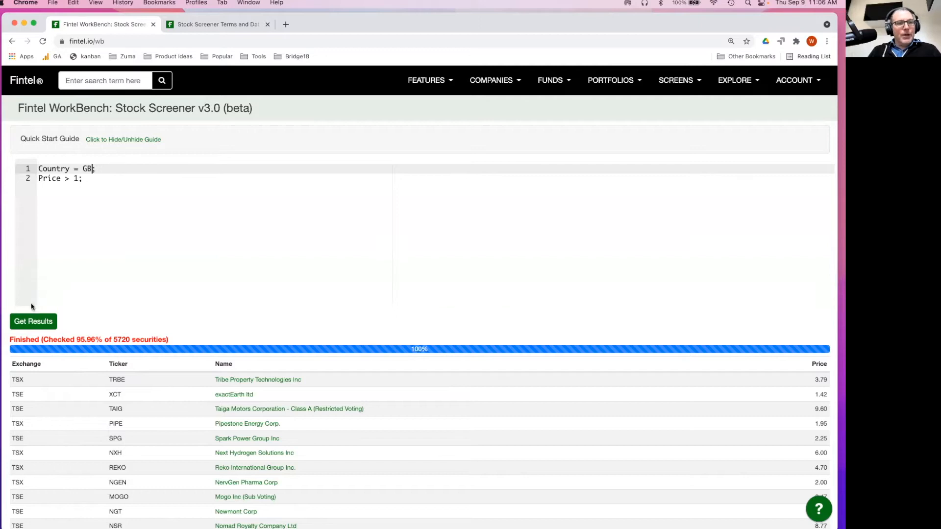
{"action": "type", "text": ";"}
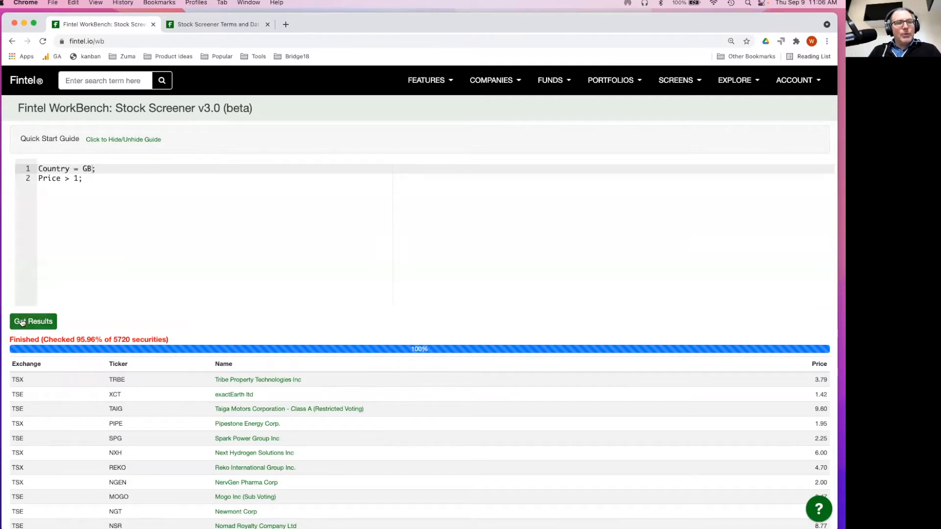
{"action": "left_click", "coordinate": [30, 321]}
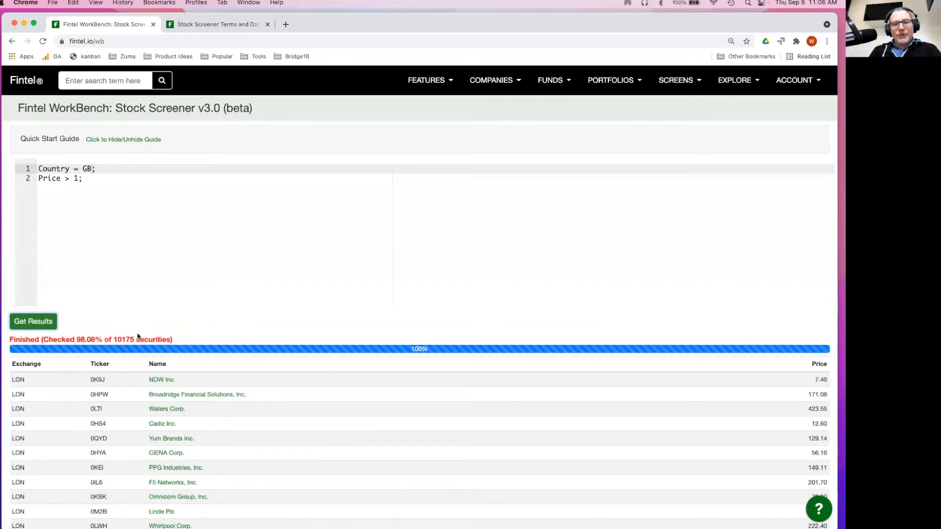
Add the condition "Price < 10;" on a third line, run the screen and cancel it while it is still processing
{"action": "left_click", "coordinate": [99, 179]}
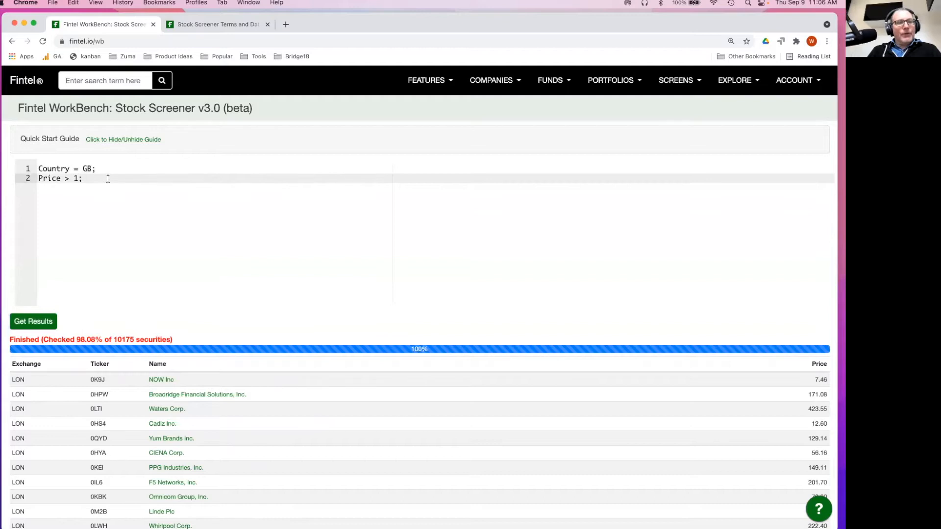
{"action": "scroll", "coordinate": [108, 179], "scroll_direction": "down", "scroll_amount": 1}
{"action": "scroll", "coordinate": [107, 179], "scroll_direction": "up", "scroll_amount": 1}
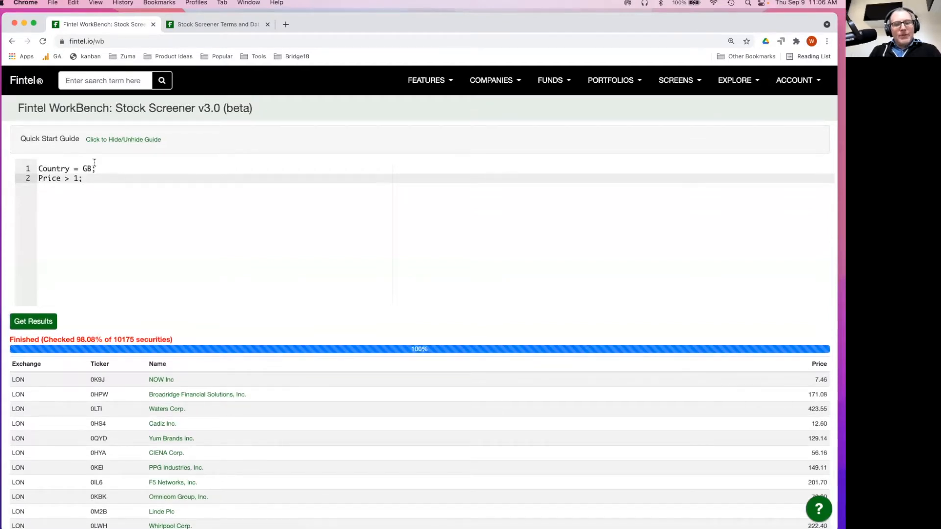
{"action": "key", "text": "Return"}
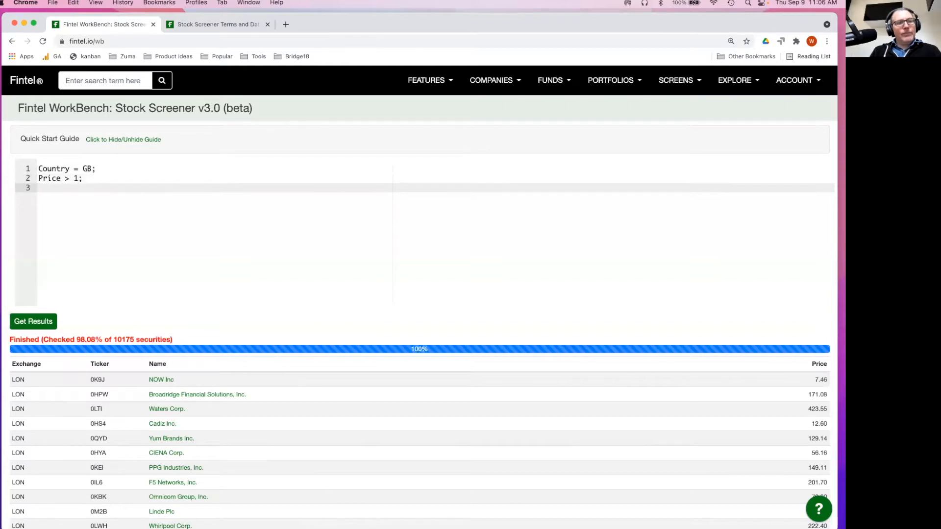
{"action": "type", "text": "Price < "}
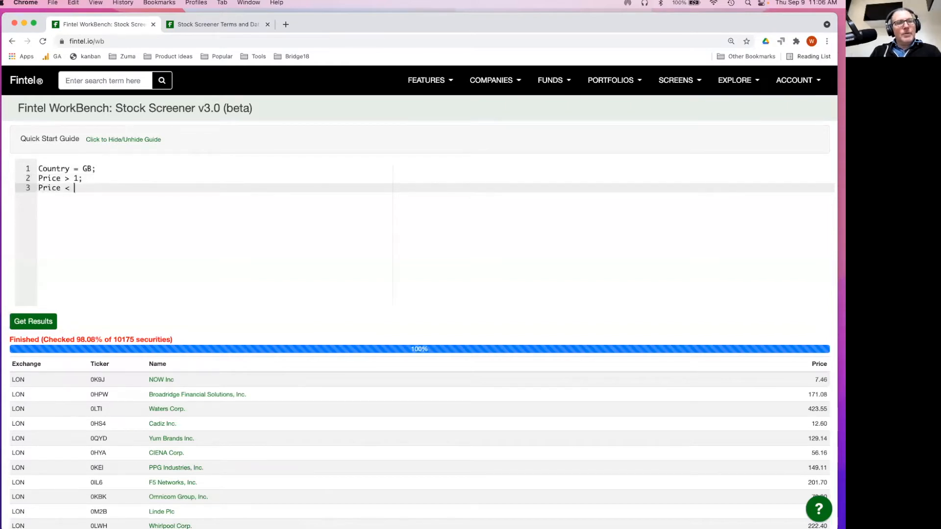
{"action": "type", "text": "10;"}
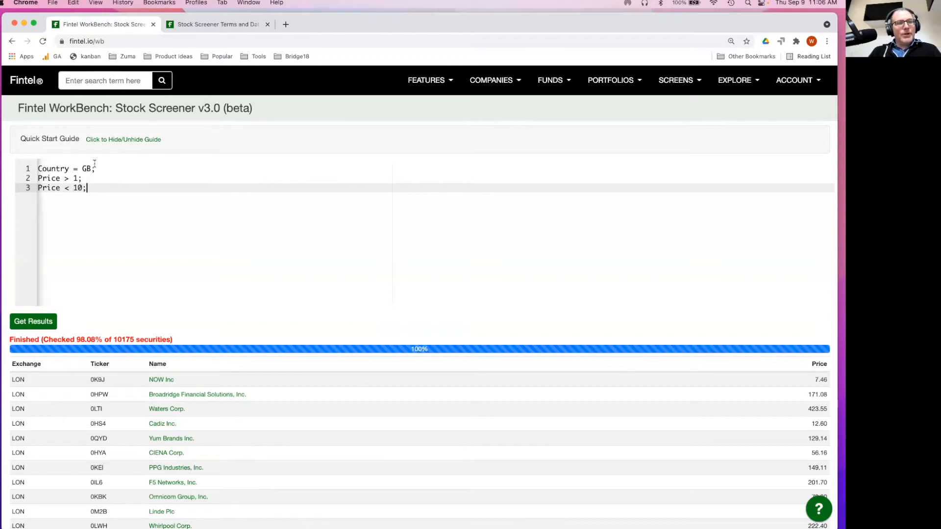
{"action": "left_click", "coordinate": [98, 170]}
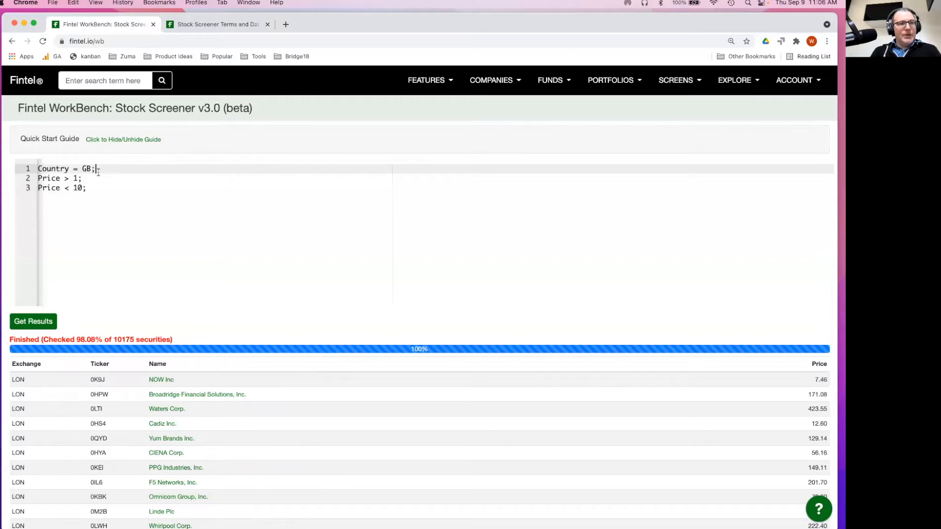
{"action": "key", "text": "Down"}
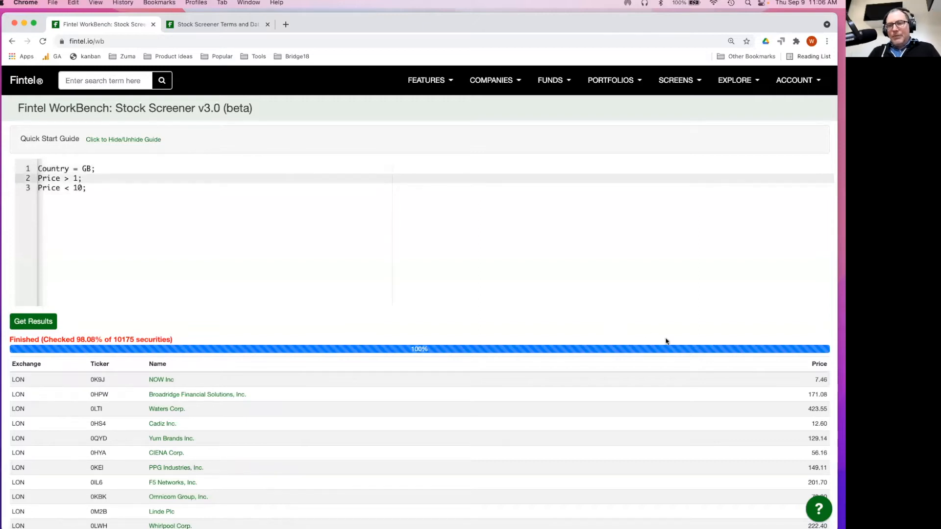
{"action": "left_click", "coordinate": [32, 322]}
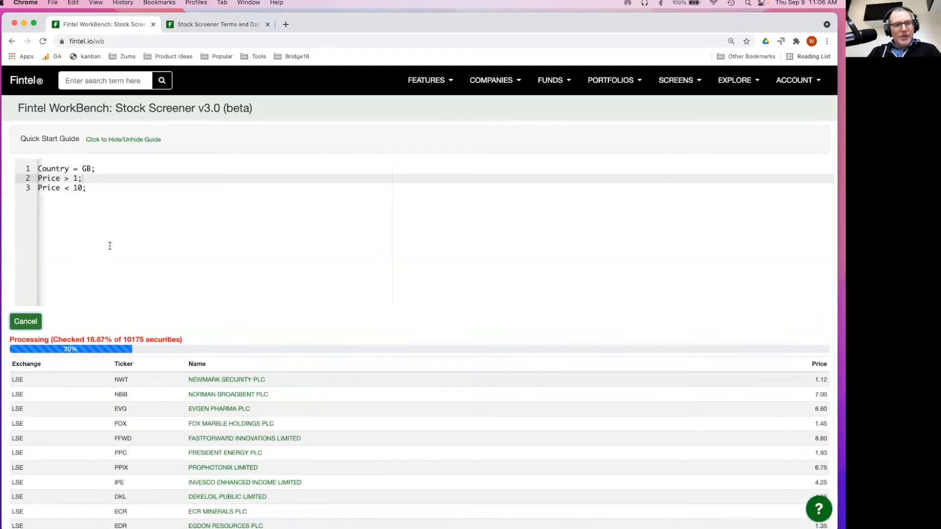
{"action": "left_click", "coordinate": [26, 322]}
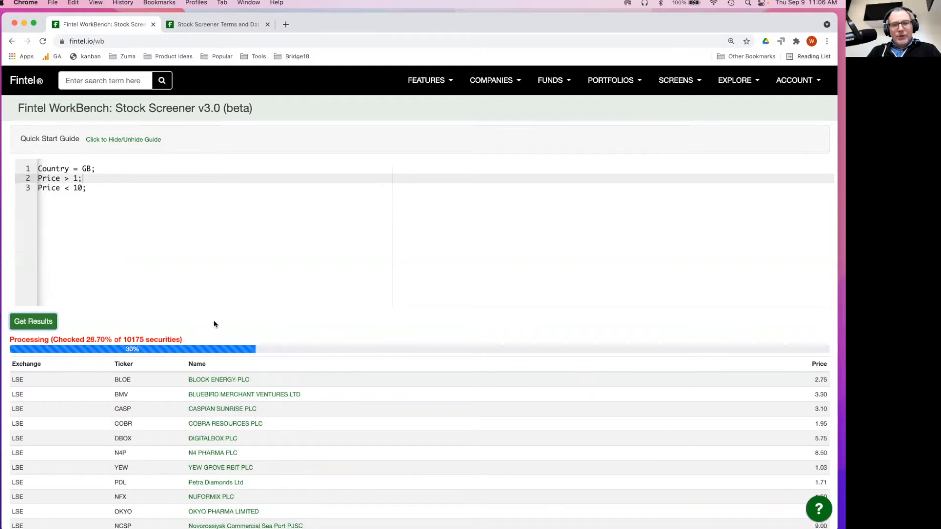
Add the condition "MarketCap > 100m and MarketCap < 1b;" on a new line below the price conditions
{"action": "left_click", "coordinate": [119, 191]}
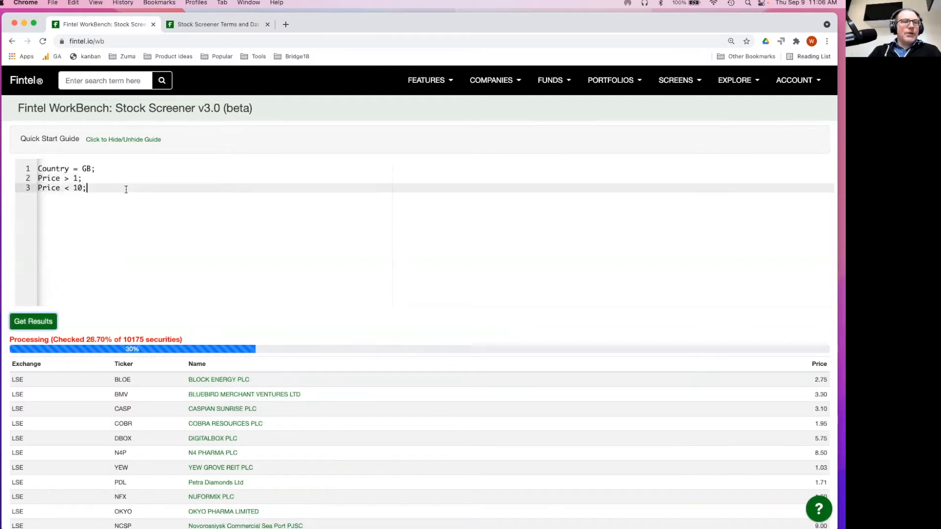
{"action": "key", "text": "Return"}
{"action": "type", "text": "Market "}
{"action": "type", "text": "ap > 100m"}
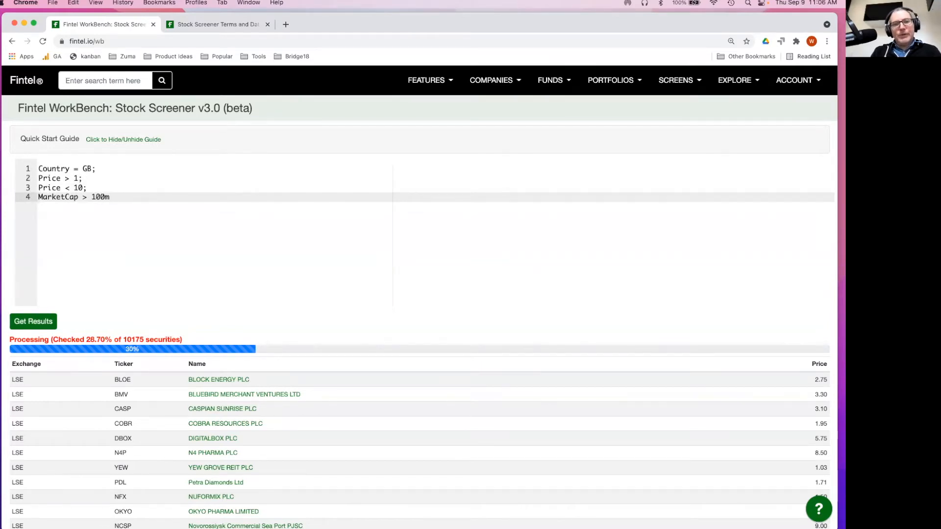
{"action": "key", "text": "BackSpace"}
{"action": "key", "text": "BackSpace"}
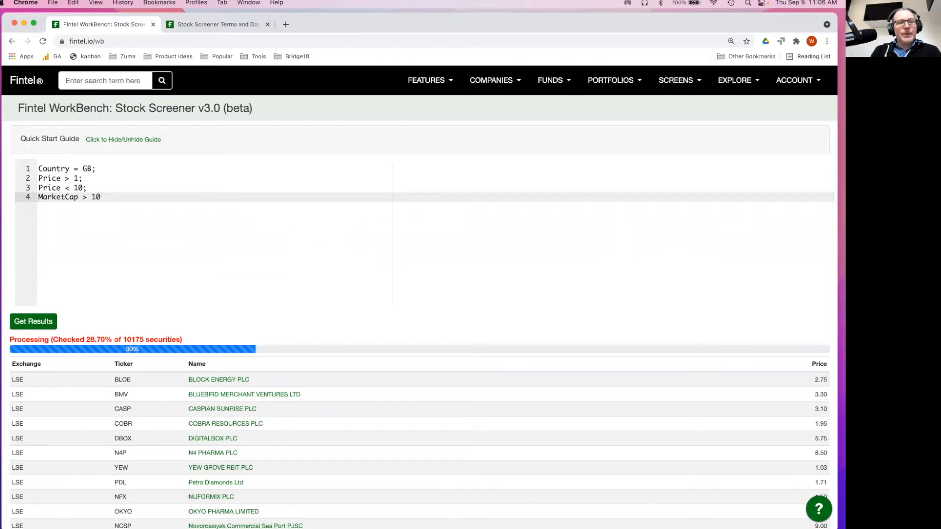
{"action": "type", "text": "0m and MarketCap < "}
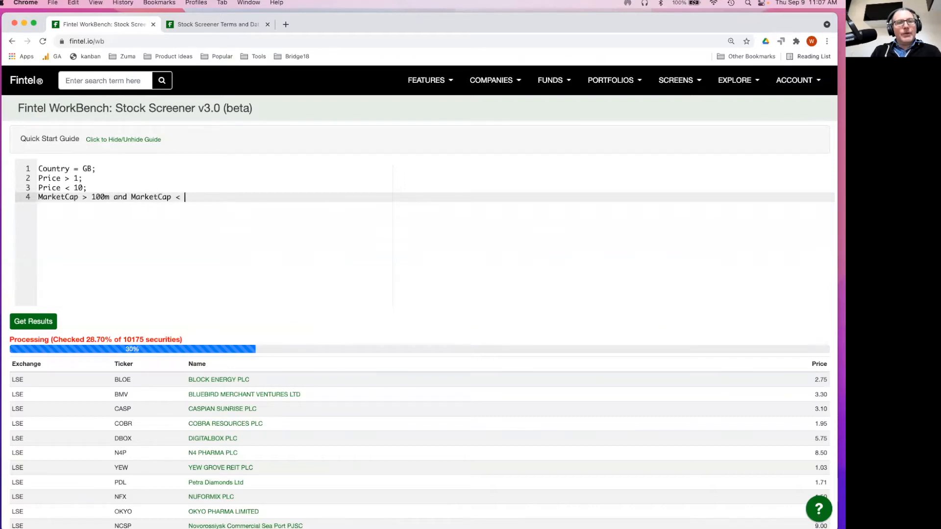
{"action": "type", "text": "1b;"}
Change the country condition to "Country = US;" and run the screen
{"action": "key", "text": "Up"}
{"action": "key", "text": "Up"}
{"action": "key", "text": "Up"}
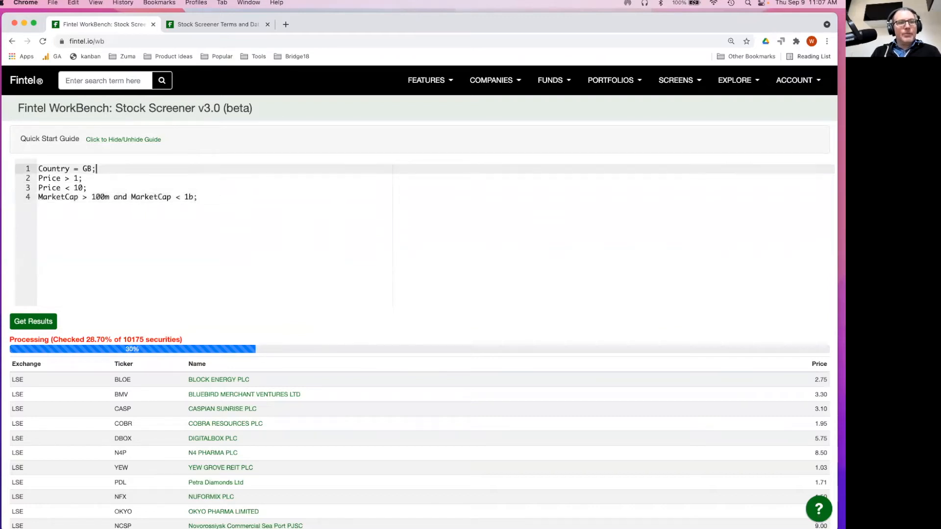
{"action": "double_click", "coordinate": [84, 169]}
{"action": "type", "text": "US"}
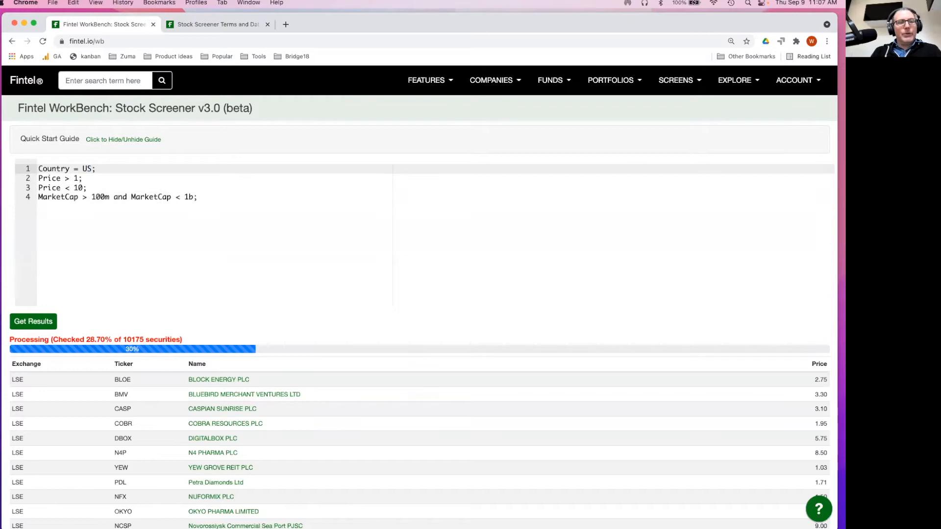
{"action": "left_click", "coordinate": [36, 325]}
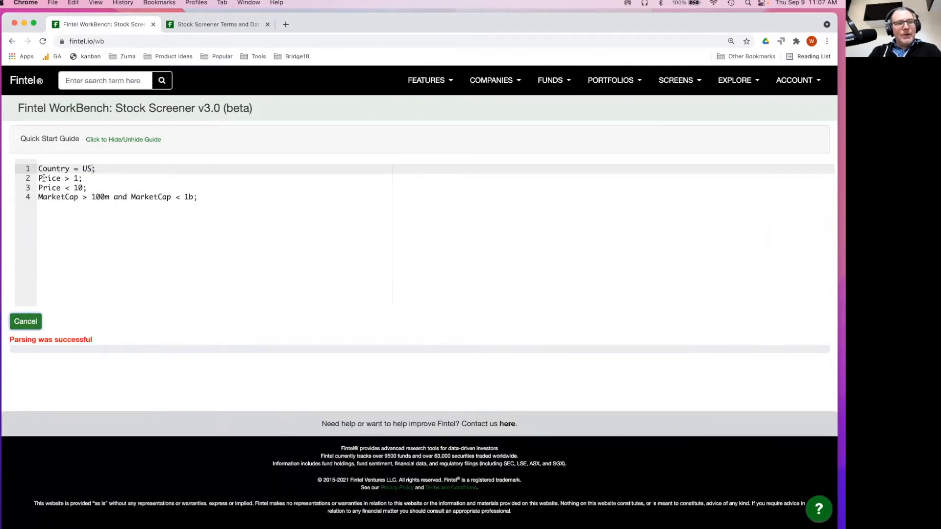
Review the query statement by statement, highlighting the country, price and combined market cap conditions
{"action": "left_click_drag", "start_coordinate": [39, 179], "coordinate": [88, 188]}
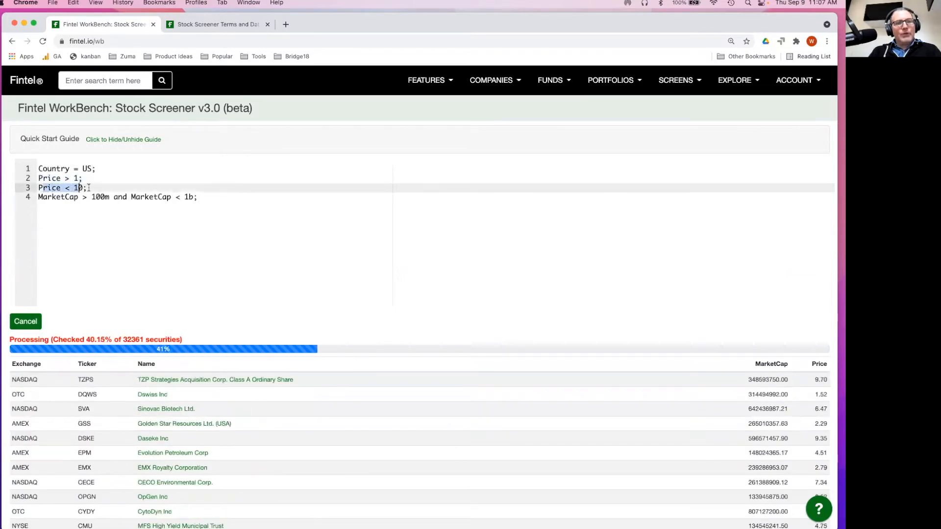
{"action": "left_click", "coordinate": [41, 177]}
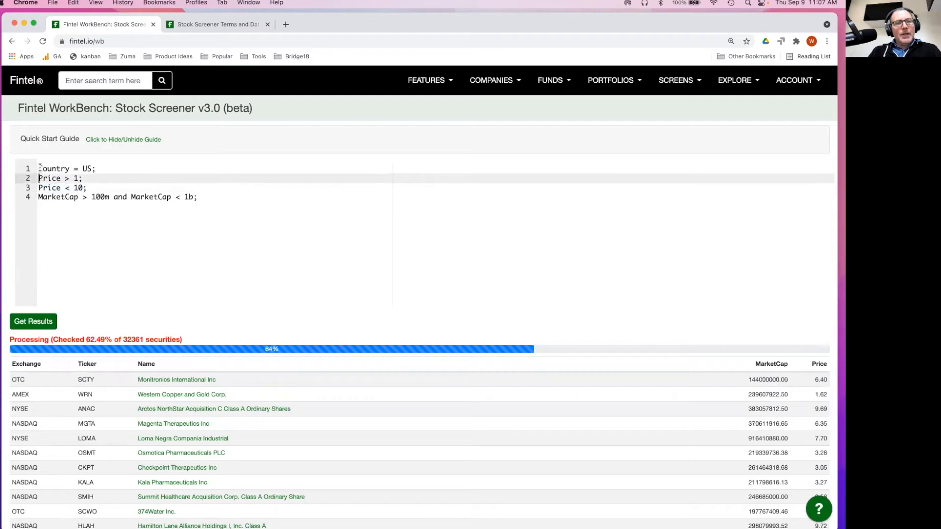
{"action": "left_click_drag", "start_coordinate": [39, 169], "coordinate": [106, 170]}
{"action": "left_click_drag", "start_coordinate": [39, 178], "coordinate": [83, 178]}
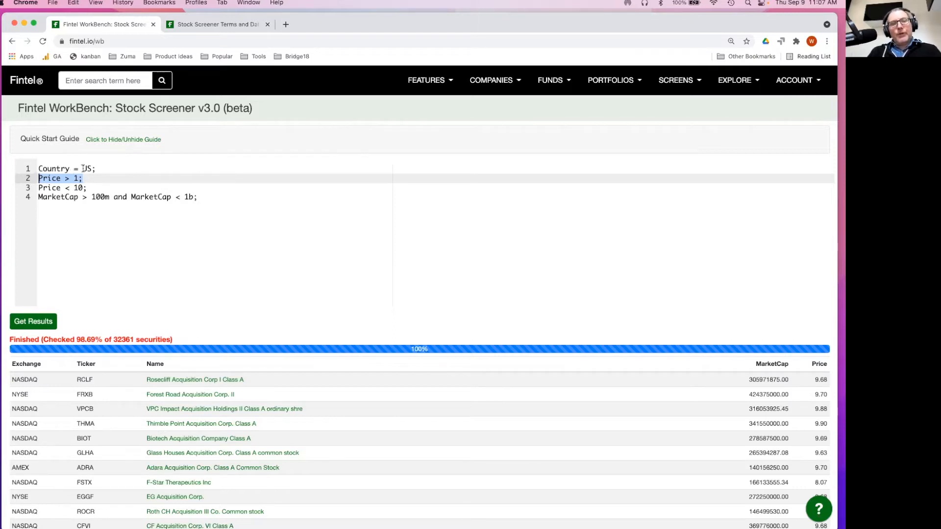
{"action": "left_click", "coordinate": [62, 179]}
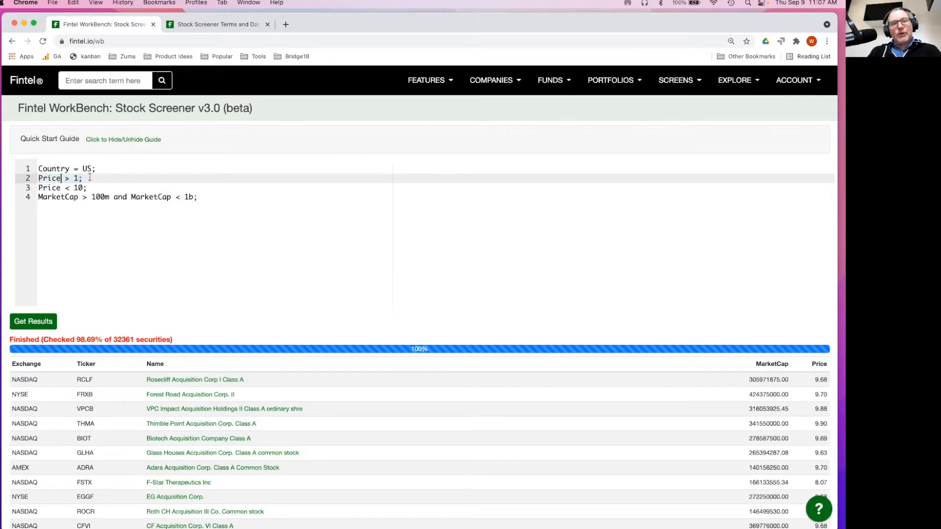
{"action": "left_click", "coordinate": [92, 186]}
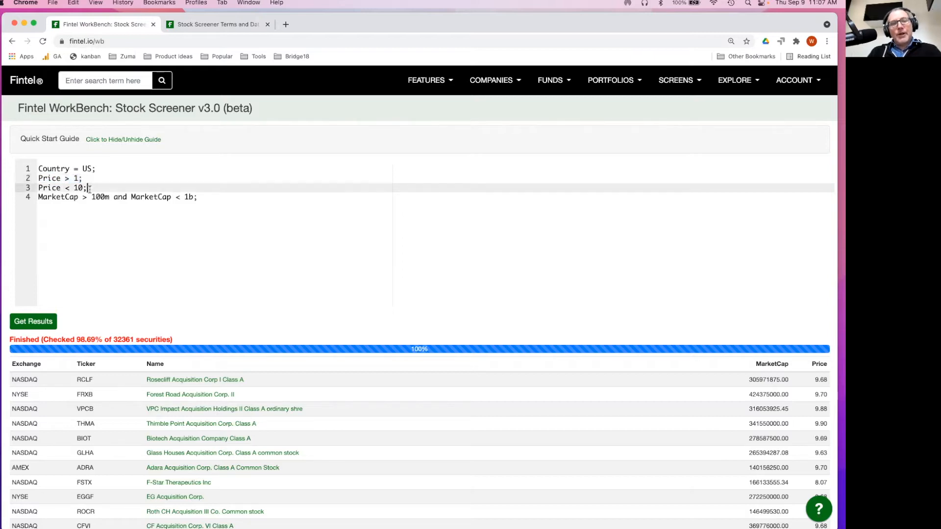
{"action": "left_click_drag", "start_coordinate": [38, 197], "coordinate": [204, 196]}
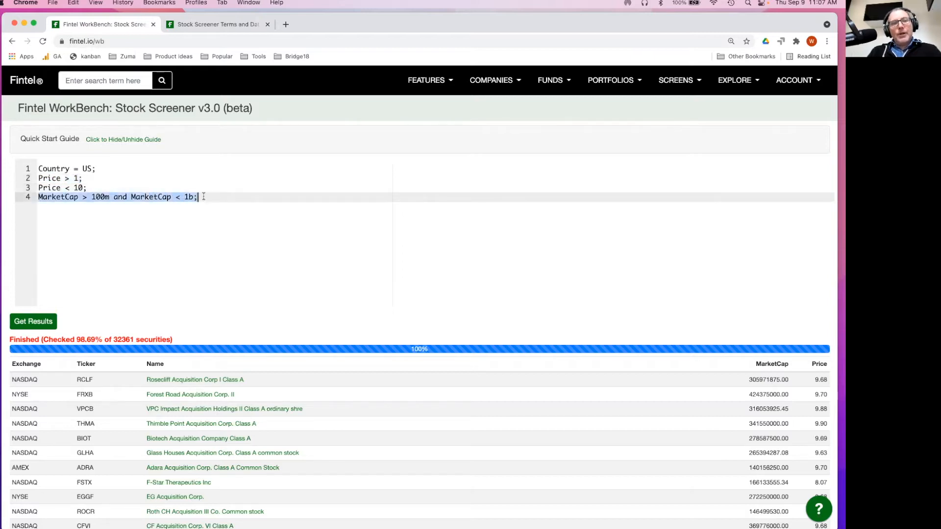
{"action": "left_click", "coordinate": [124, 197]}
Replace "and" in the market cap condition with a semicolon and put "MarketCap < 1b;" on its own line
{"action": "double_click", "coordinate": [122, 197]}
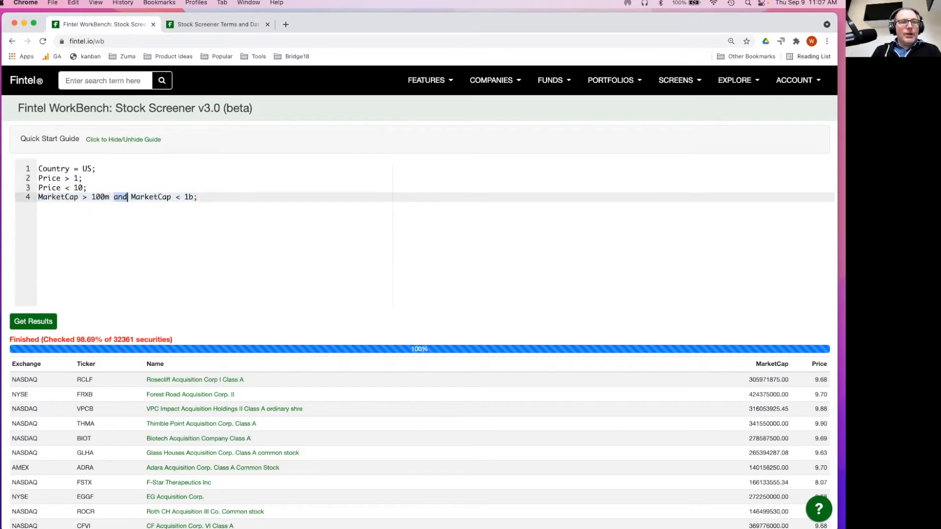
{"action": "type", "text": "\\\\\\\\\\"}
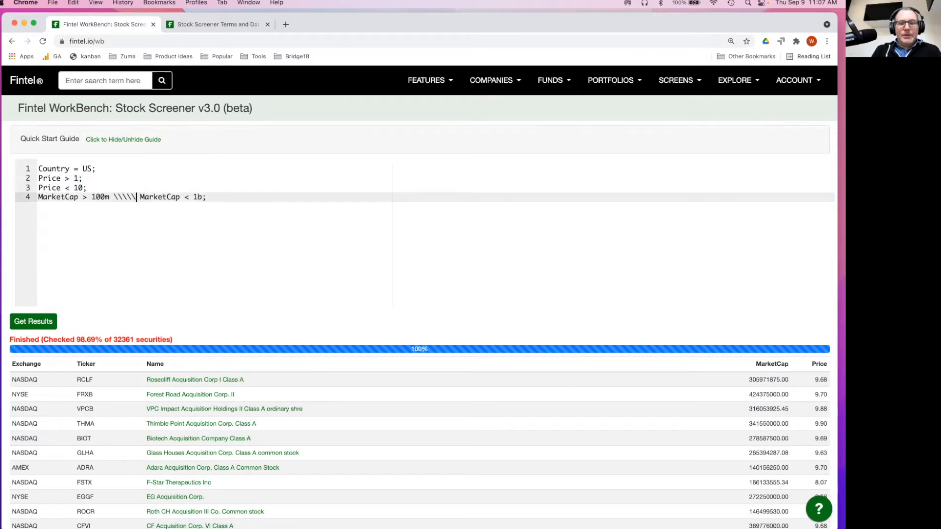
{"action": "key", "text": "BackSpace"}
{"action": "key", "text": "BackSpace"}
{"action": "key", "text": "BackSpace"}
{"action": "key", "text": "BackSpace"}
{"action": "type", "text": ";"}
{"action": "key", "text": "Return"}
{"action": "key", "text": "Up"}
{"action": "key", "text": "shift+Down"}
{"action": "key", "text": "shift+Down"}
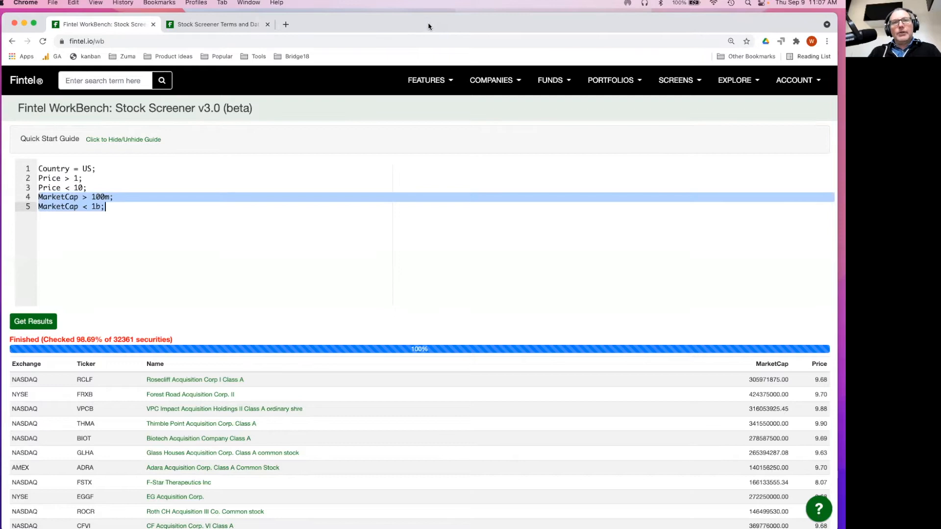
{"action": "left_click", "coordinate": [177, 211]}
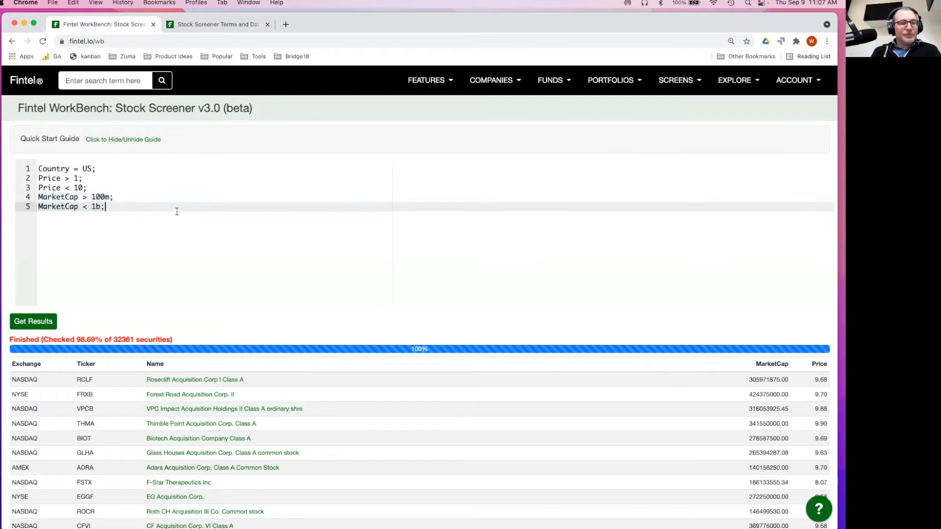
Join the two market cap conditions on one line with "and", and split them back into separate statements
{"action": "key", "text": "Home"}
{"action": "key", "text": "BackSpace"}
{"action": "key", "text": "BackSpace"}
{"action": "type", "text": "and"}
{"action": "key", "text": "BackSpace"}
{"action": "key", "text": "BackSpace"}
{"action": "key", "text": "BackSpace"}
{"action": "key", "text": "BackSpace"}
{"action": "key", "text": "BackSpace"}
{"action": "type", "text": ";"}
{"action": "key", "text": "Return"}
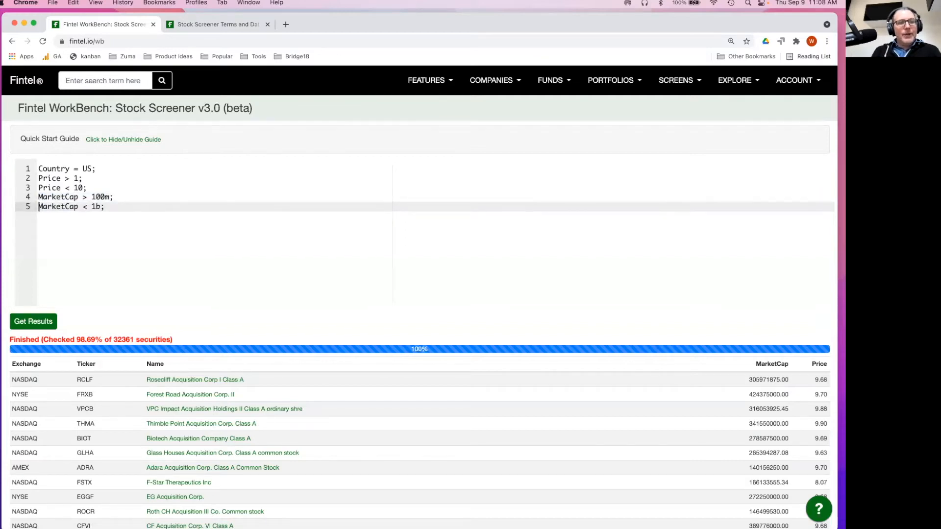
Combine the two market cap statements into the single condition "MarketCap > 100m or MarketCap < 1b;" and highlight that line
{"action": "key", "text": "Up"}
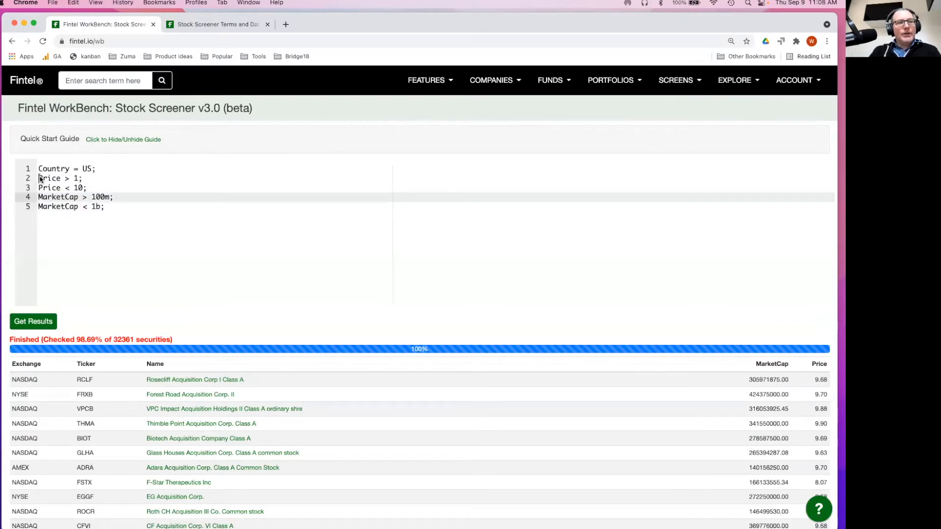
{"action": "left_click_drag", "start_coordinate": [40, 179], "coordinate": [95, 182]}
{"action": "key", "text": "shift+Down"}
{"action": "left_click", "coordinate": [92, 207]}
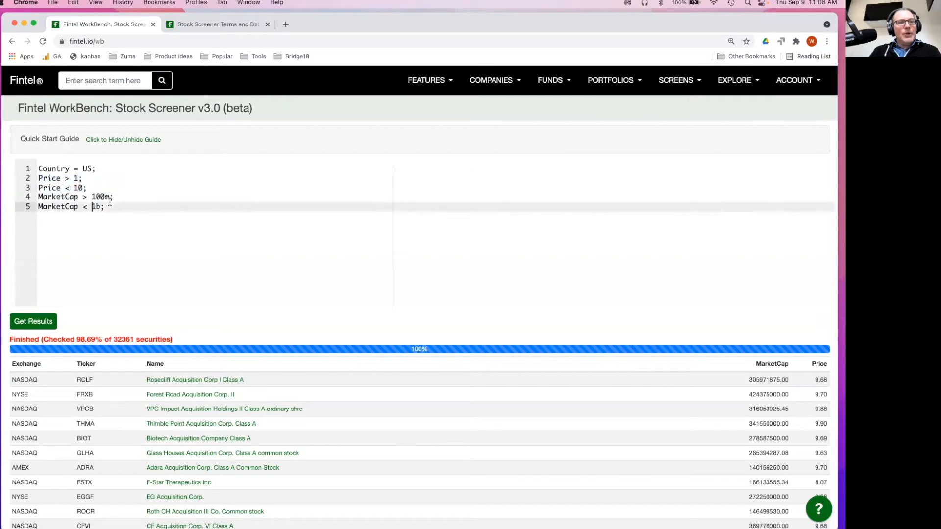
{"action": "key", "text": "super+Left"}
{"action": "key", "text": "BackSpace"}
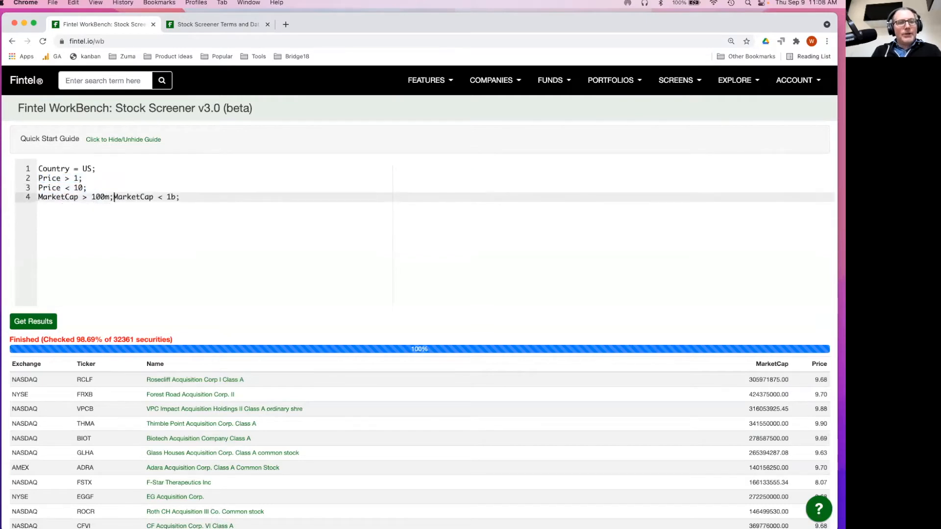
{"action": "key", "text": "alt+Right"}
{"action": "key", "text": "BackSpace"}
{"action": "type", "text": "or"}
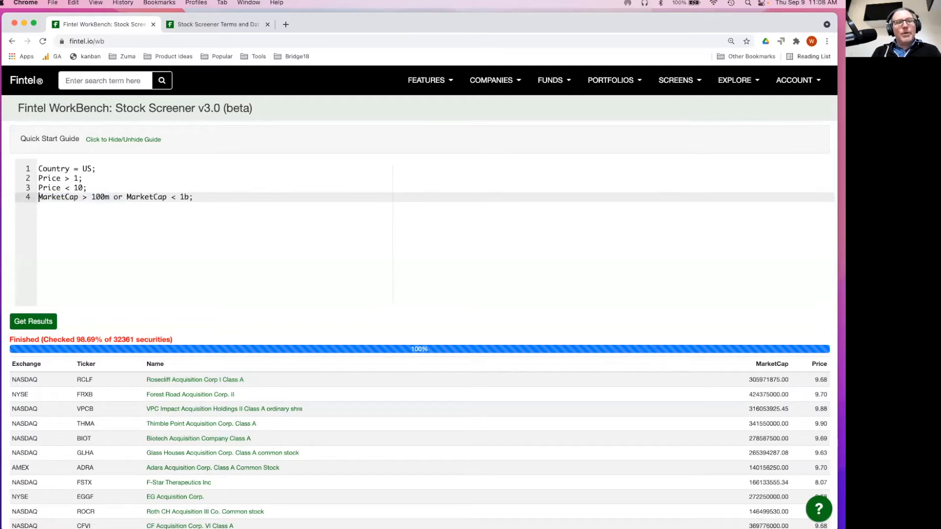
{"action": "key", "text": "super+shift+Right"}
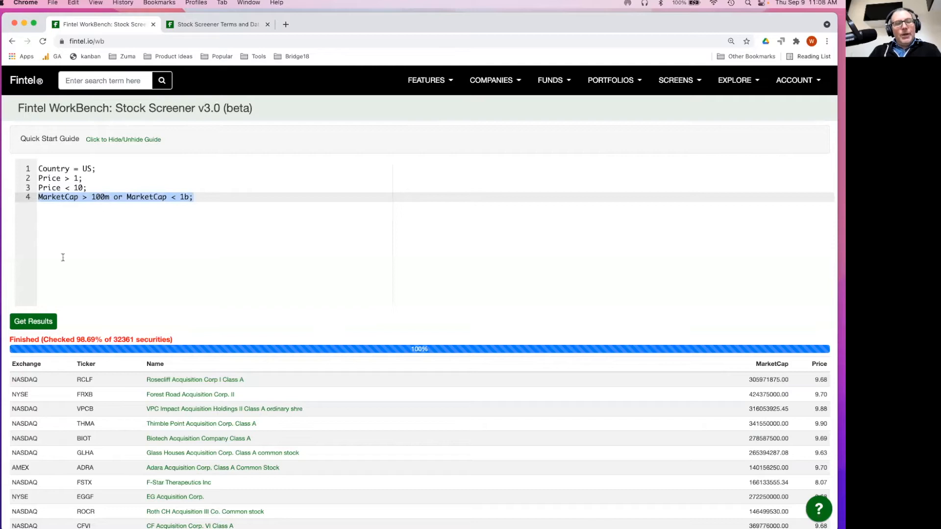
Run the query with the "or" market cap condition and stop it partway
{"action": "left_click", "coordinate": [201, 197]}
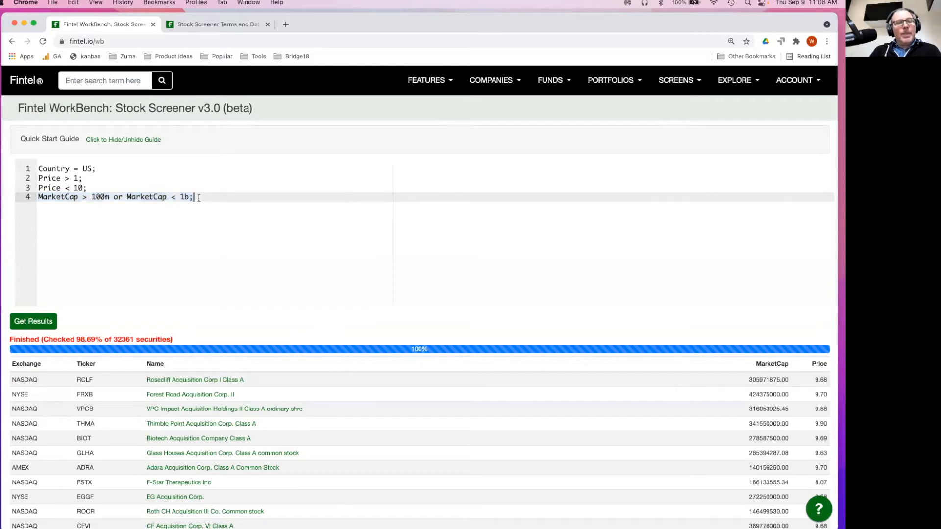
{"action": "left_click", "coordinate": [29, 322]}
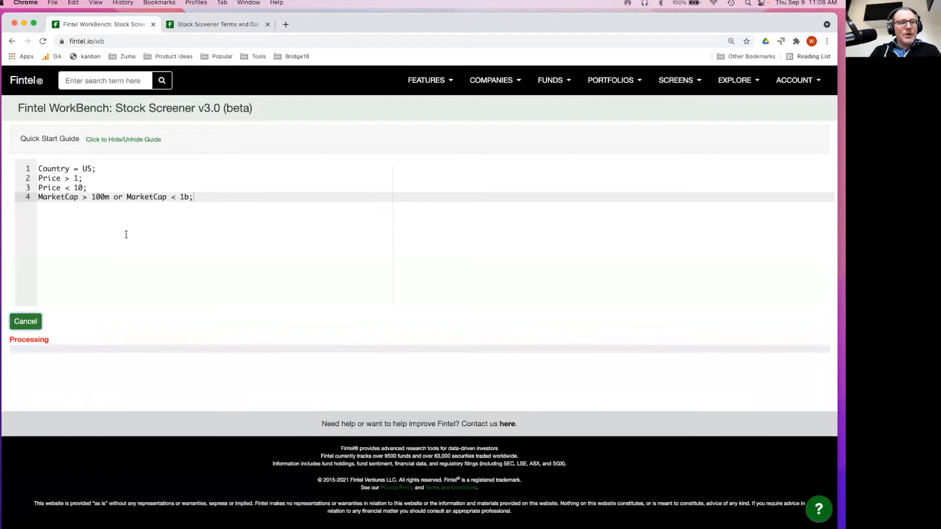
{"action": "left_click", "coordinate": [25, 321]}
Add the condition "Exchange != OTC;" on a new line below the country statement
{"action": "left_click", "coordinate": [88, 187]}
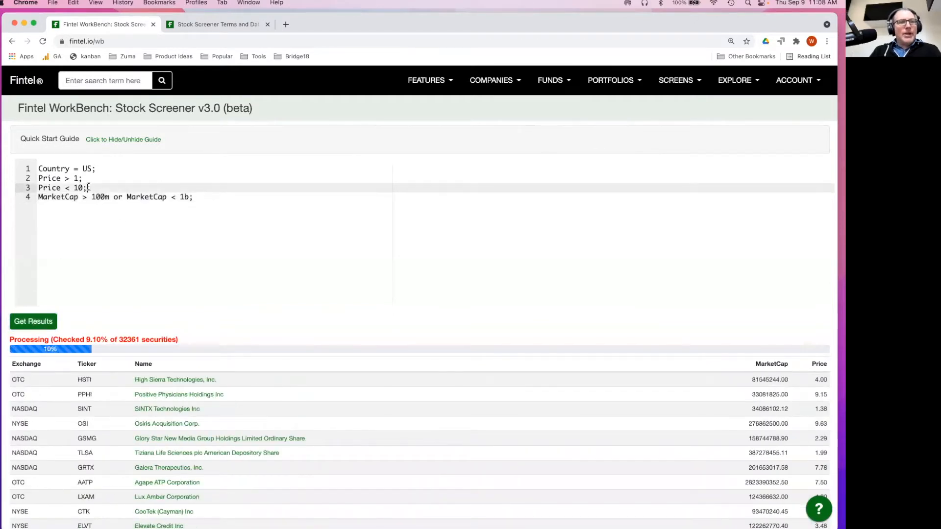
{"action": "left_click", "coordinate": [93, 169]}
{"action": "key", "text": "Return"}
{"action": "type", "text": "Exc"}
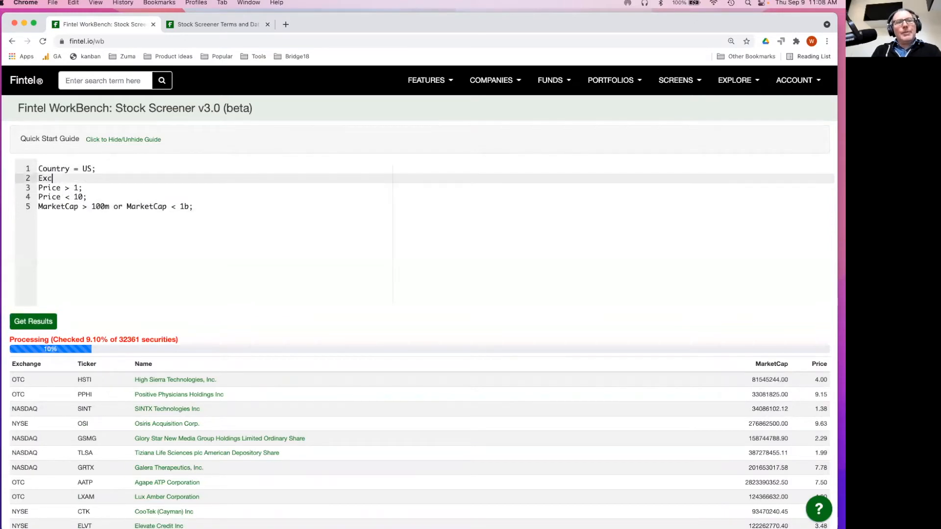
{"action": "type", "text": "hange "}
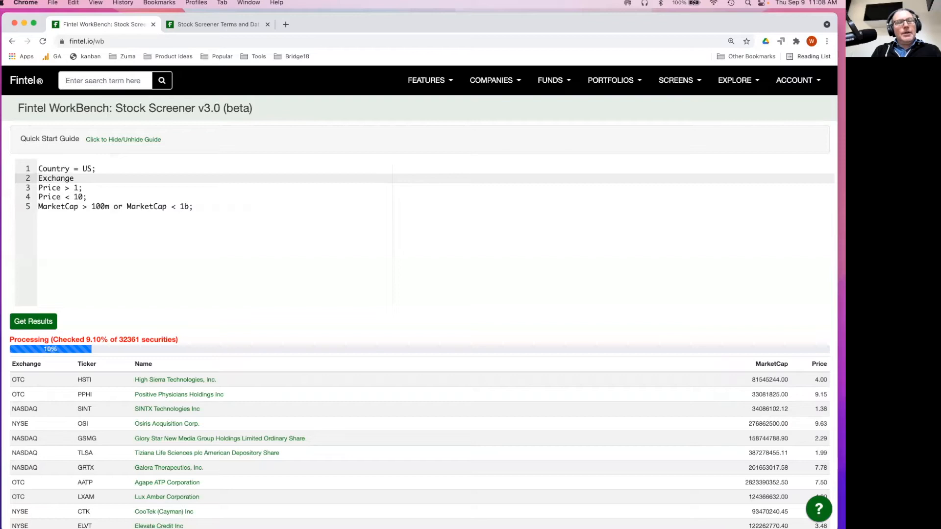
{"action": "type", "text": "!= OTC;"}
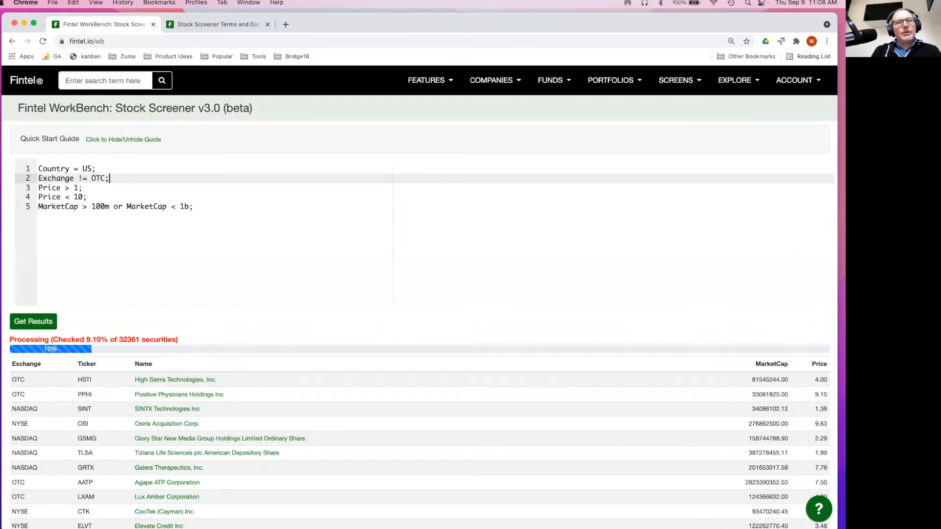
{"action": "key", "text": "Left"}
{"action": "key", "text": "Left"}
{"action": "type", "text": "'OTC"}
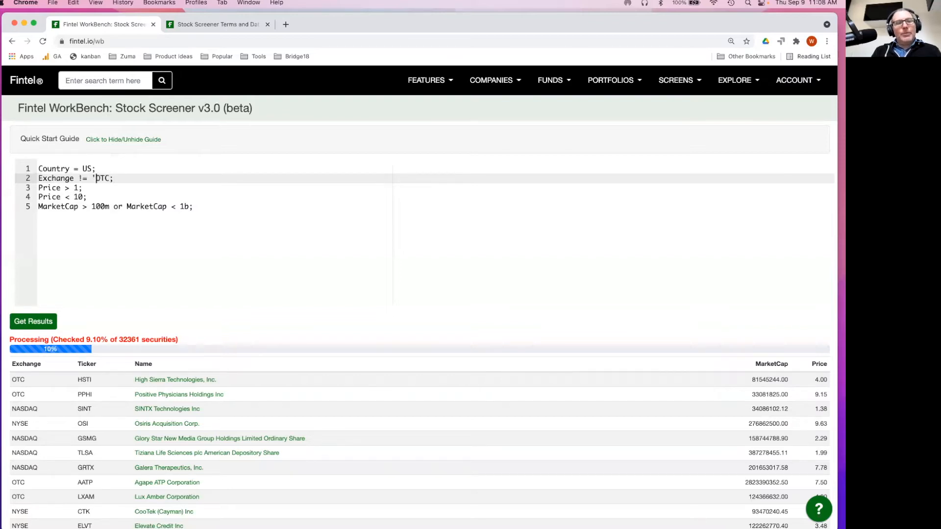
{"action": "type", "text": "'"}
{"action": "key", "text": "BackSpace"}
{"action": "key", "text": "Right"}
{"action": "key", "text": "Right"}
{"action": "key", "text": "Right"}
{"action": "key", "text": "Delete"}
Run the query with the OTC exclusion, check the Exchange column, and stop the run partway
{"action": "scroll", "coordinate": [69, 215], "scroll_direction": "down", "scroll_amount": 1}
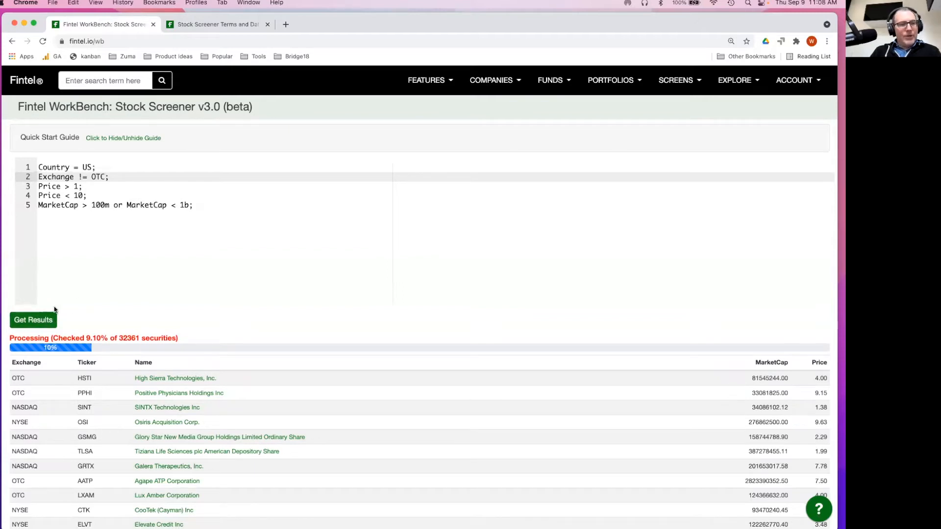
{"action": "left_click", "coordinate": [33, 321]}
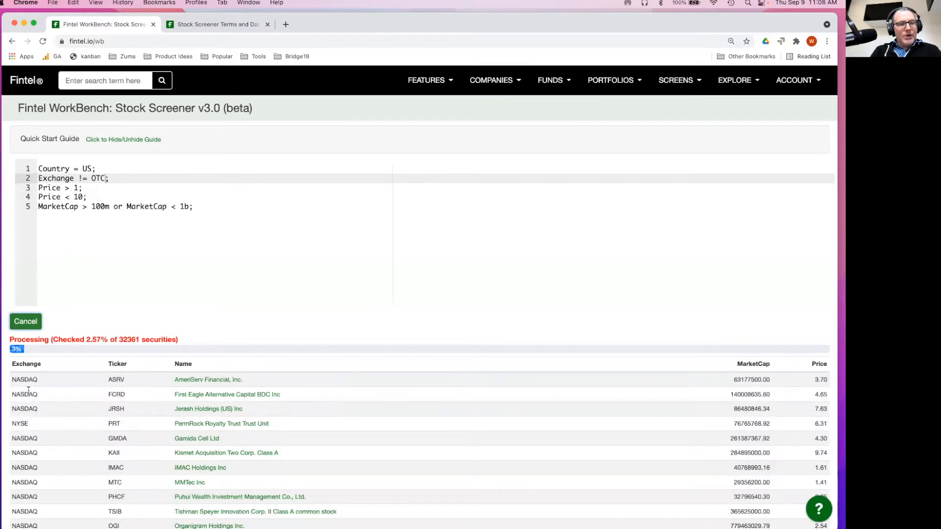
{"action": "left_click", "coordinate": [38, 321]}
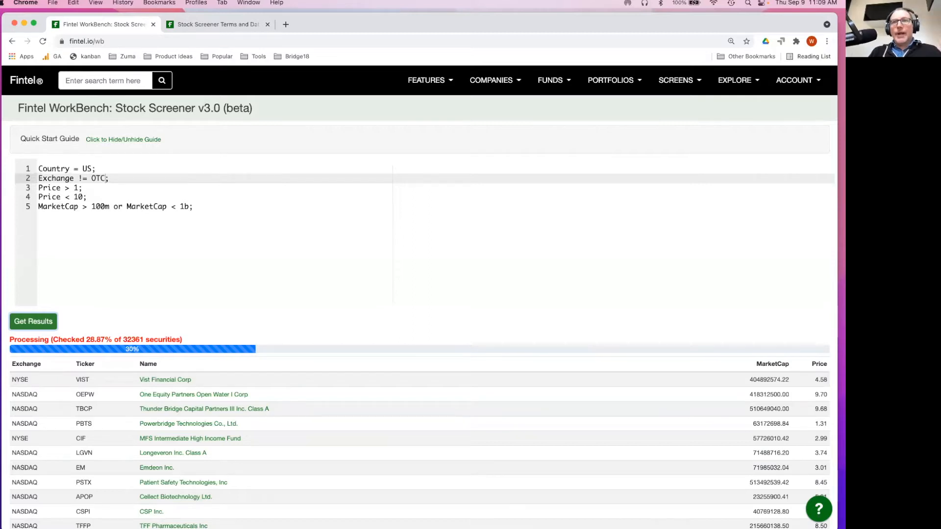
Split the country statement across two lines before "= US;", run the query, and stop it partway
{"action": "left_click", "coordinate": [77, 225]}
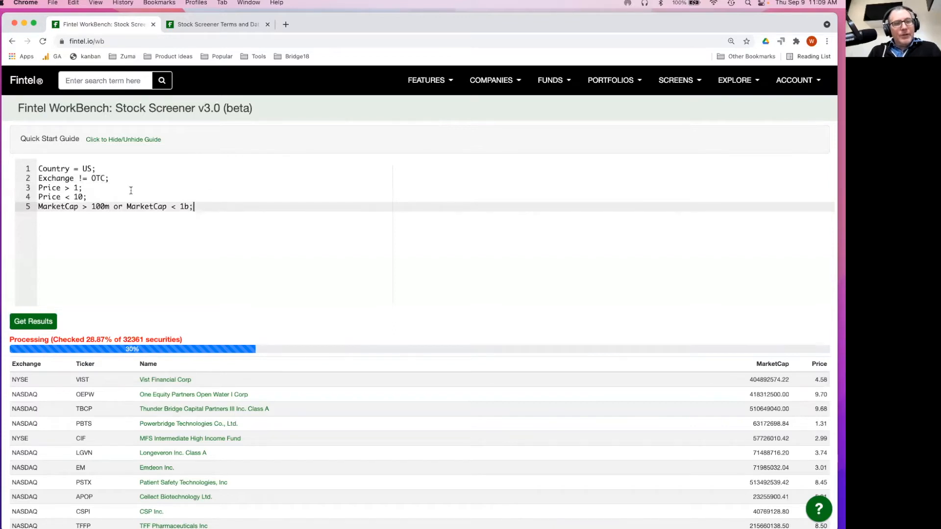
{"action": "left_click_drag", "start_coordinate": [98, 168], "coordinate": [39, 169]}
{"action": "left_click", "coordinate": [112, 167]}
{"action": "key", "text": "BackSpace"}
{"action": "key", "text": "Return"}
{"action": "key", "text": "Down"}
{"action": "key", "text": "Up"}
{"action": "left_click", "coordinate": [46, 189]}
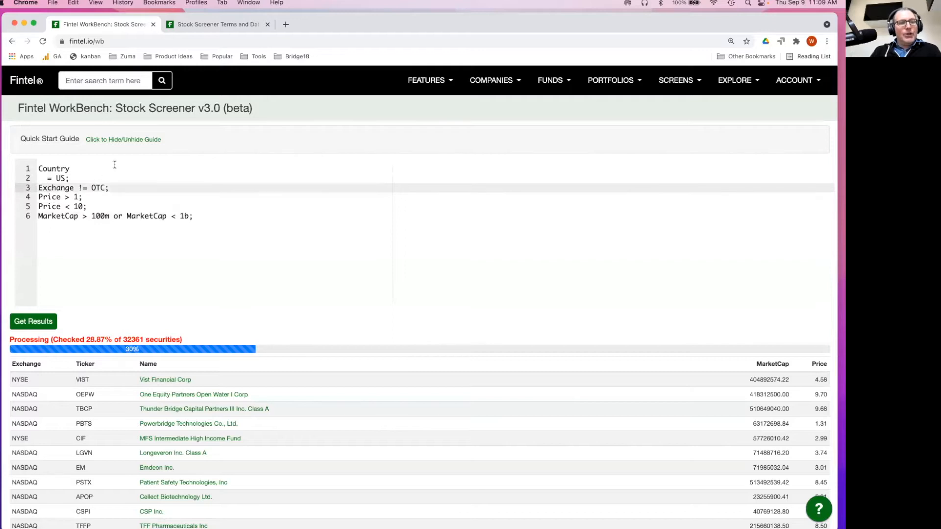
{"action": "left_click", "coordinate": [31, 325]}
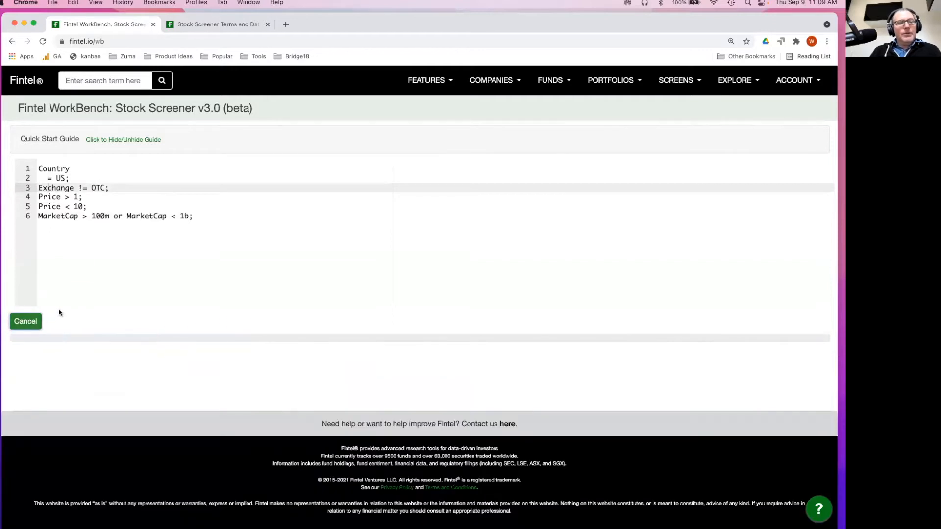
{"action": "left_click", "coordinate": [30, 324]}
Rejoin the country statement on one line without its closing semicolon and run the query
{"action": "left_click", "coordinate": [72, 178]}
{"action": "left_click", "coordinate": [57, 179]}
{"action": "key", "text": "BackSpace"}
{"action": "key", "text": "BackSpace"}
{"action": "key", "text": "BackSpace"}
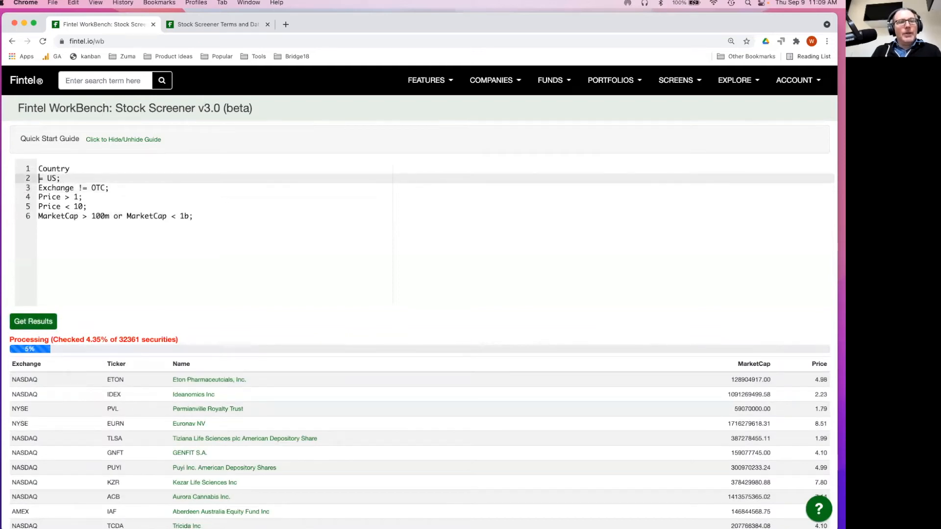
{"action": "key", "text": "End"}
{"action": "key", "text": "BackSpace"}
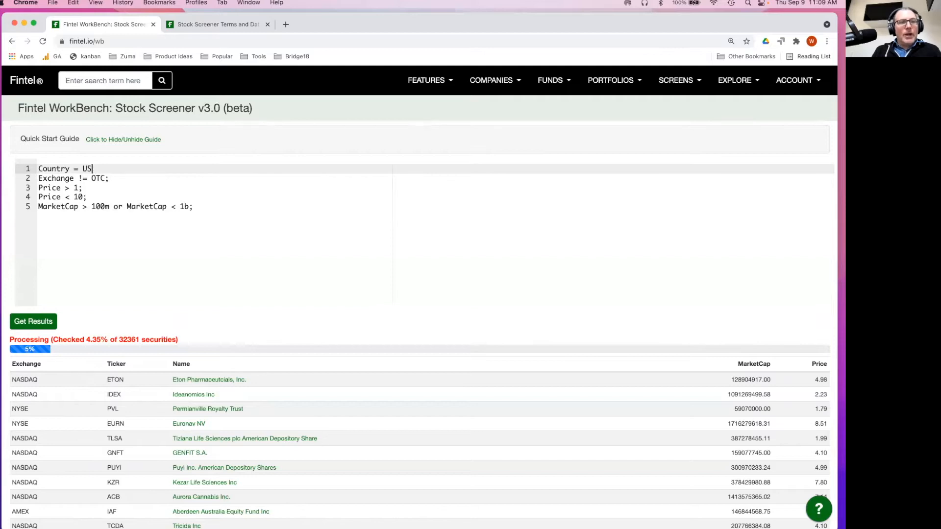
{"action": "left_click", "coordinate": [24, 321]}
{"action": "left_click", "coordinate": [43, 322]}
Restore the closing semicolon after "Country = US"
{"action": "type", "text": ";"}
{"action": "left_click", "coordinate": [105, 215]}
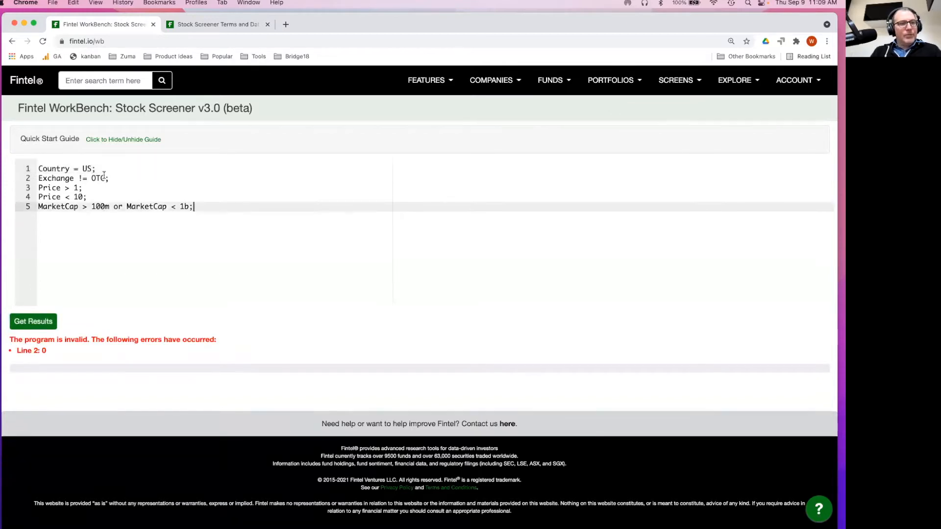
{"action": "left_click", "coordinate": [119, 186]}
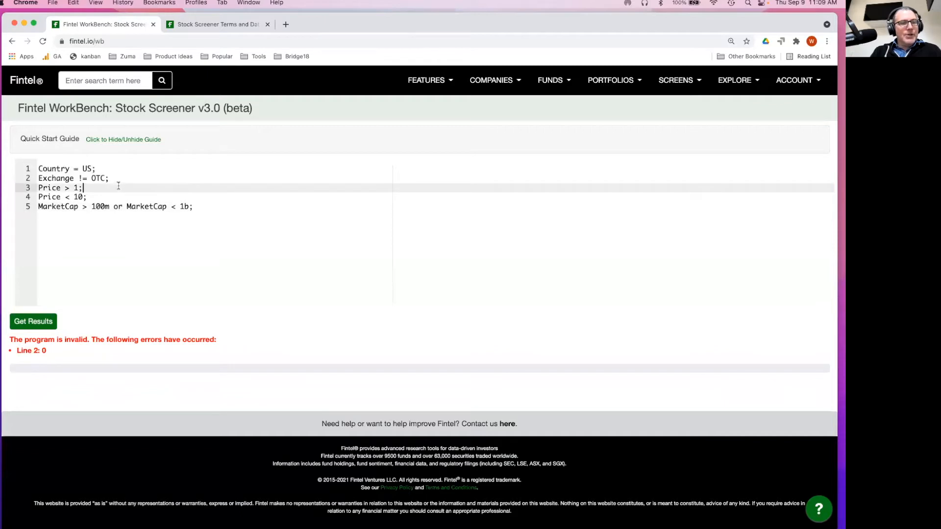
Show the Quick Start Guide, examine its example expressions including "Cash - Liabilities > MarketCap;", and hide the guide again
{"action": "left_click", "coordinate": [109, 140]}
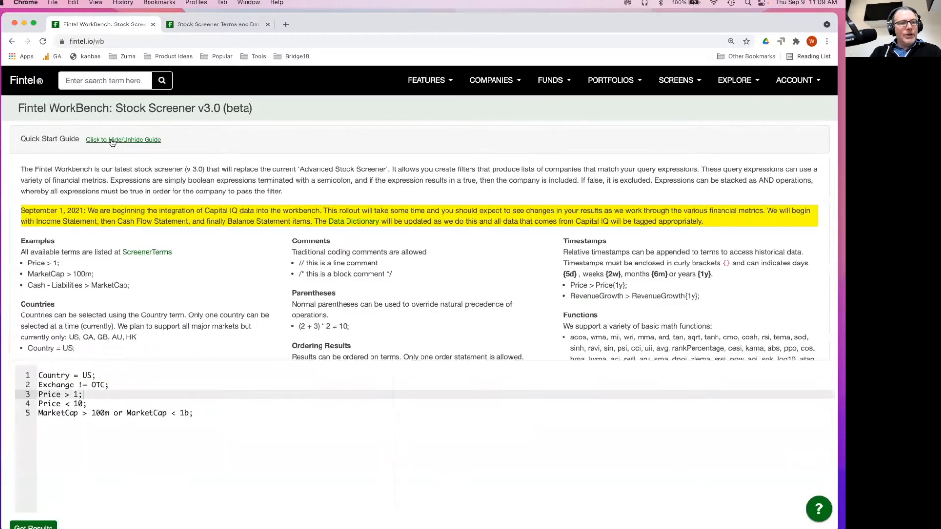
{"action": "scroll", "coordinate": [117, 181], "scroll_direction": "down", "scroll_amount": 2}
{"action": "scroll", "coordinate": [117, 181], "scroll_direction": "down", "scroll_amount": 2}
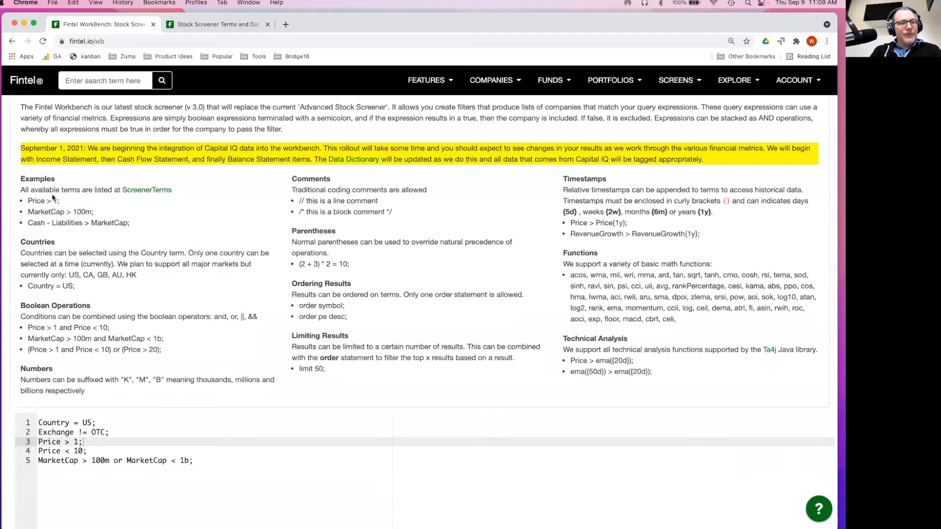
{"action": "left_click_drag", "start_coordinate": [29, 223], "coordinate": [125, 219]}
{"action": "left_click", "coordinate": [48, 225]}
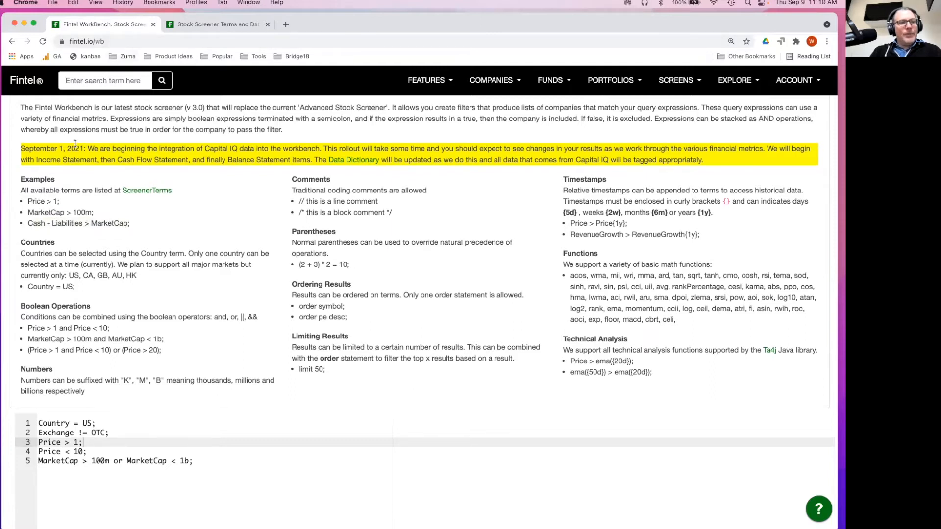
{"action": "scroll", "coordinate": [111, 145], "scroll_direction": "up", "scroll_amount": 2}
{"action": "left_click", "coordinate": [110, 142]}
{"action": "left_click", "coordinate": [70, 188]}
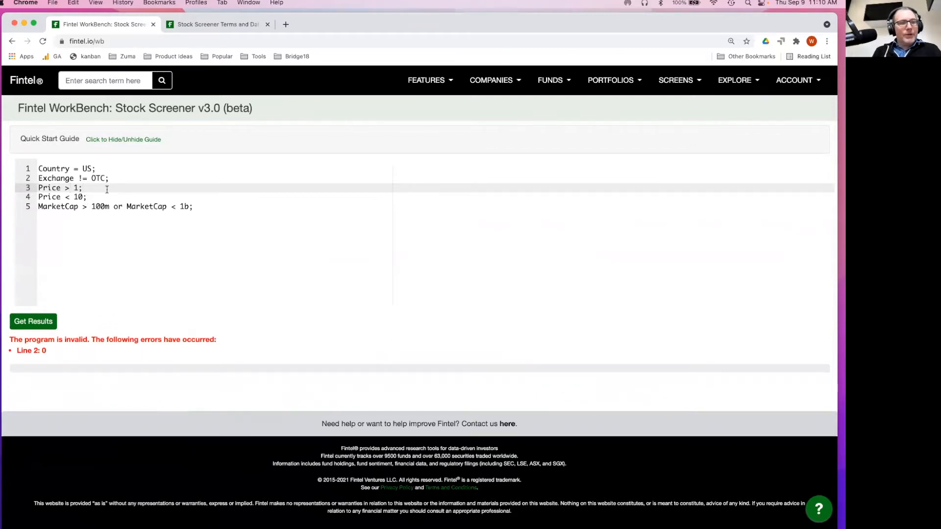
Insert an empty line below the market cap condition in the query
{"action": "left_click", "coordinate": [70, 206]}
{"action": "key", "text": "End"}
{"action": "key", "text": "Return"}
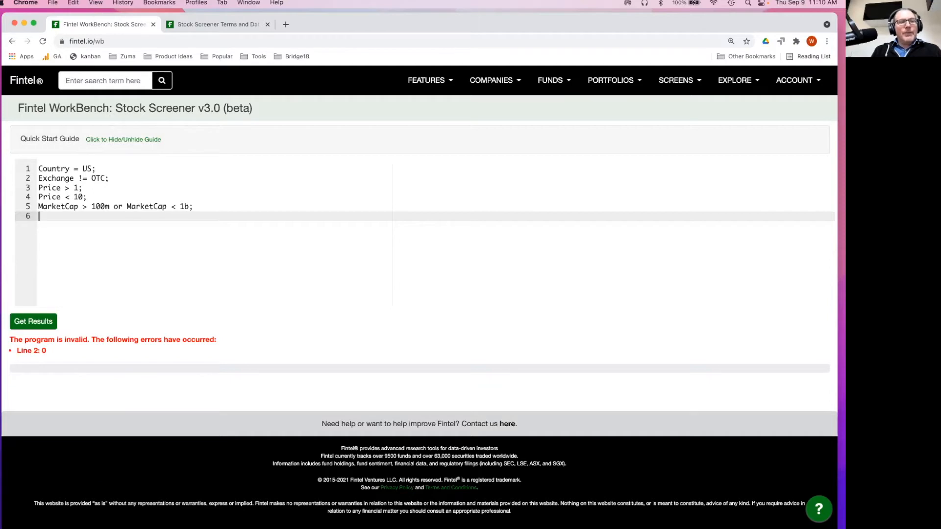
{"action": "type", "text": "Curre"}
{"action": "key", "text": "BackSpace"}
{"action": "key", "text": "BackSpace"}
{"action": "key", "text": "BackSpace"}
{"action": "key", "text": "BackSpace"}
{"action": "key", "text": "BackSpace"}
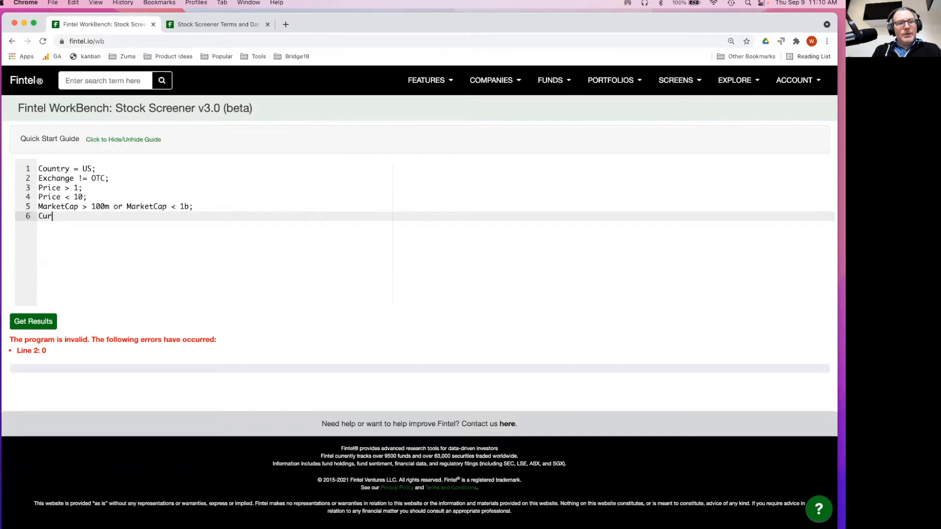
Write the condition "AssetsCurrent - Liabilities > MarketCap * 0.66;" on the empty last line, using autocomplete for the balance sheet terms
{"action": "type", "text": "AssetsCu"}
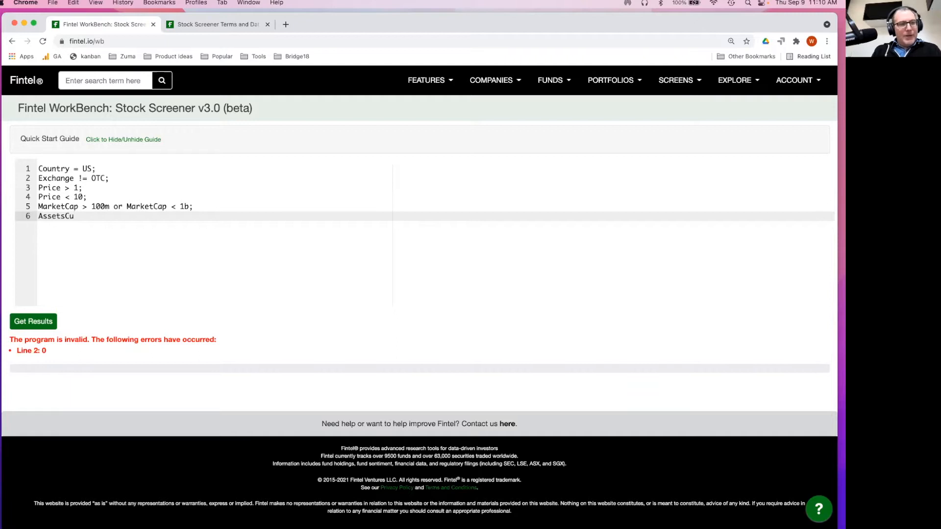
{"action": "key", "text": "ctrl+space"}
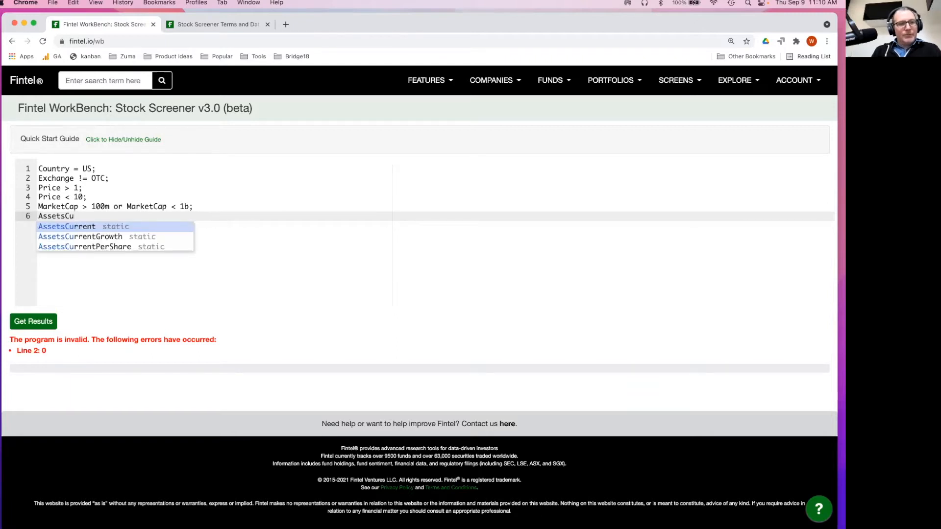
{"action": "key", "text": "Return"}
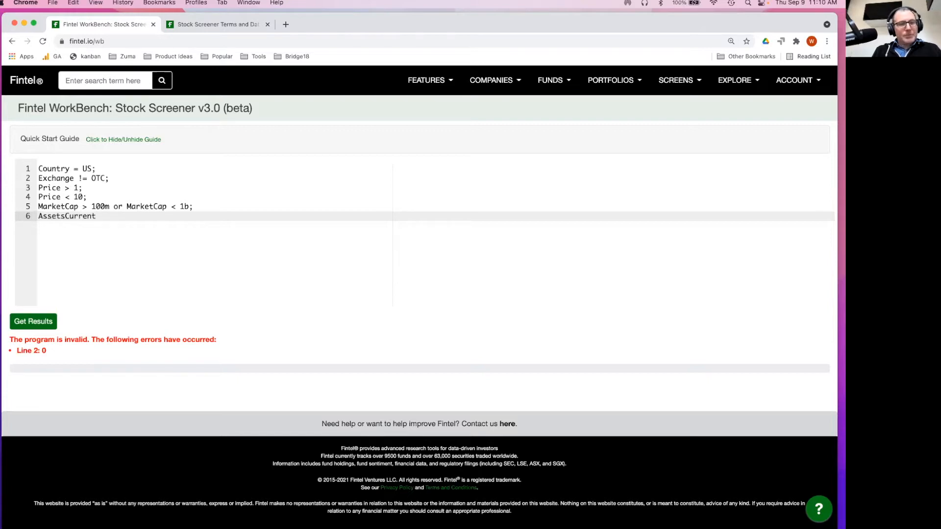
{"action": "type", "text": "- Liab"}
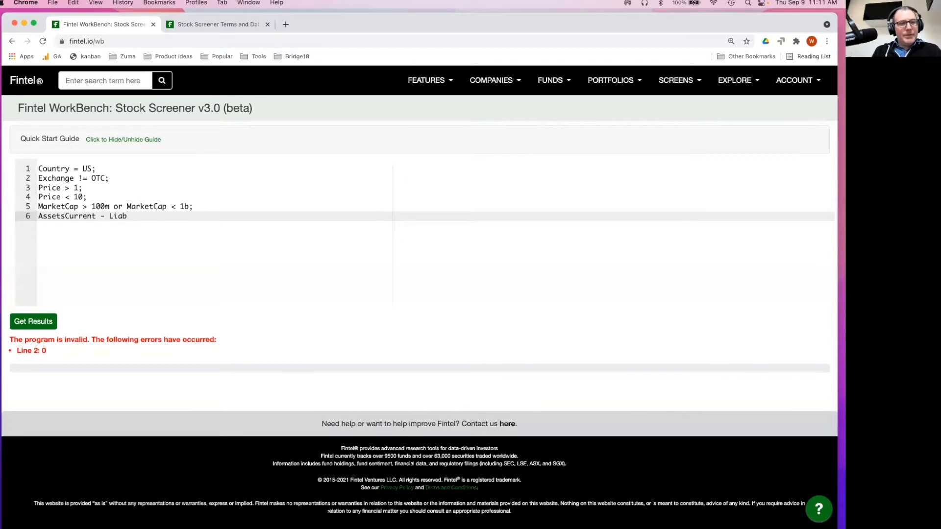
{"action": "key", "text": "ctrl+space"}
{"action": "key", "text": "Return"}
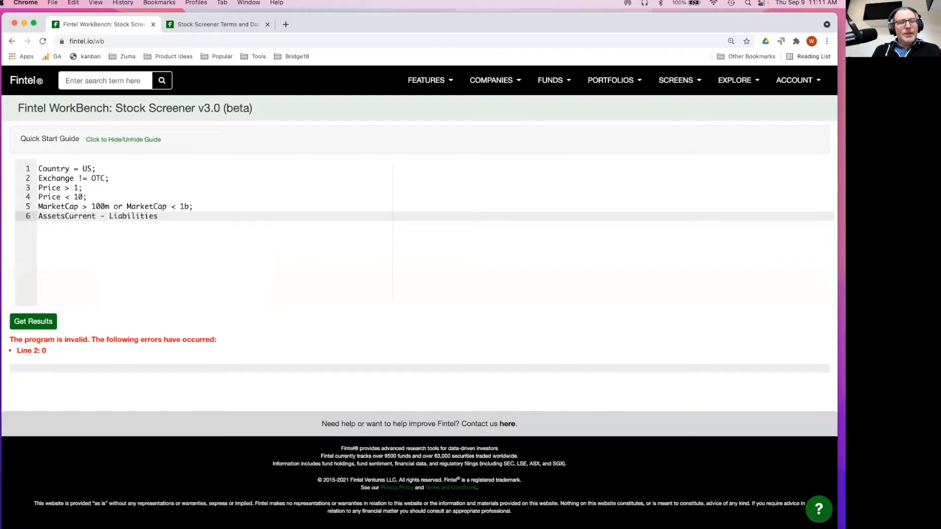
{"action": "type", "text": "> MarketCap * 0.66;"}
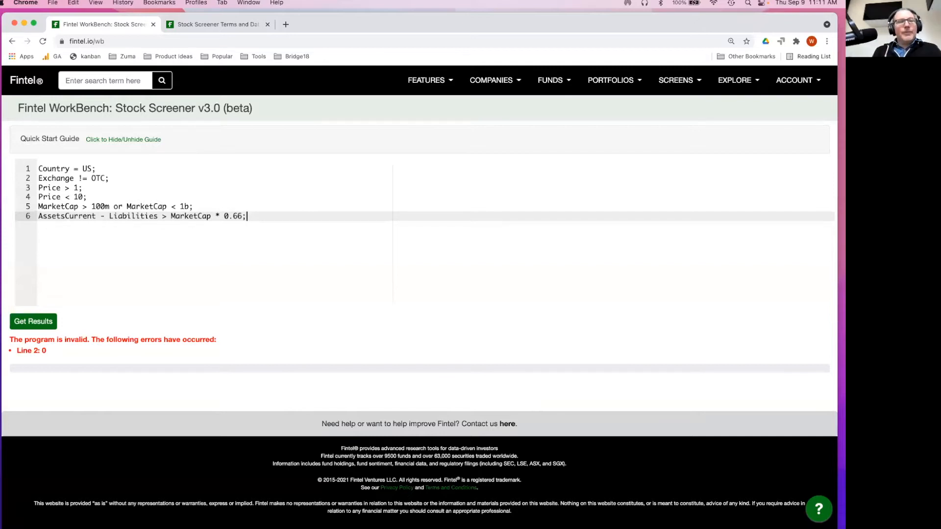
Delete the combined market cap condition, the exchange condition and both price conditions from the query
{"action": "left_click", "coordinate": [194, 207]}
{"action": "key", "text": "shift+Down"}
{"action": "key", "text": "BackSpace"}
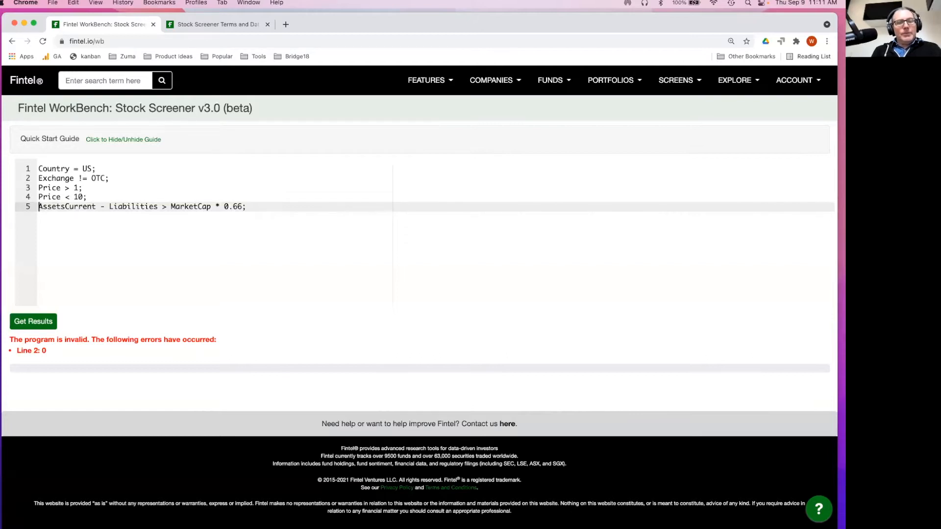
{"action": "left_click", "coordinate": [139, 189]}
{"action": "key", "text": "Up"}
{"action": "key", "text": "Home"}
{"action": "key", "text": "shift+Down"}
{"action": "key", "text": "shift+Down"}
{"action": "key", "text": "shift+Down"}
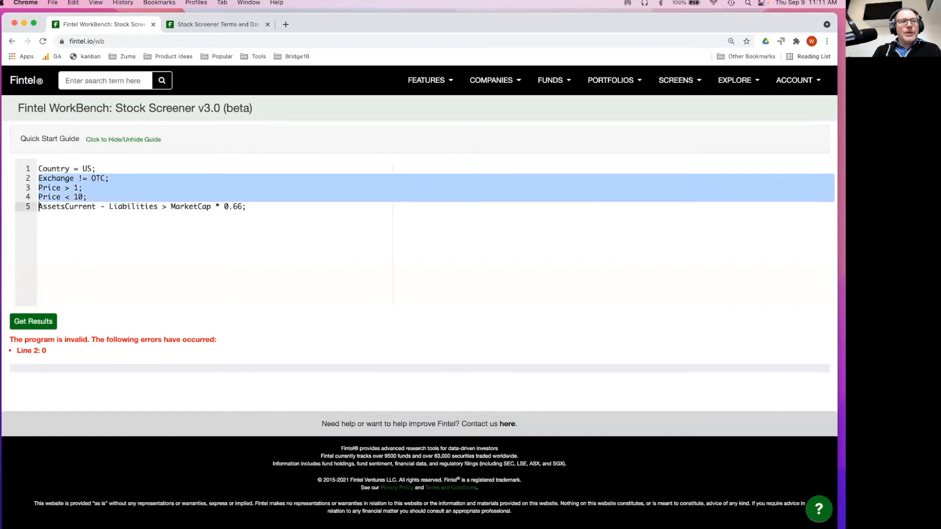
{"action": "key", "text": "BackSpace"}
{"action": "key", "text": "End"}
Run the net current asset query on US stocks, highlight its multiplication operator, and look through the resulting companies
{"action": "left_click", "coordinate": [48, 322]}
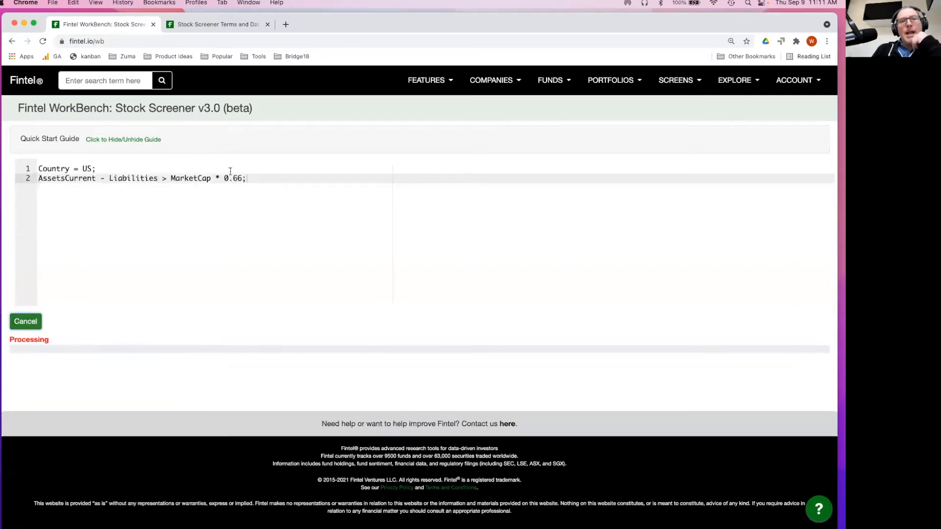
{"action": "left_click_drag", "start_coordinate": [215, 179], "coordinate": [225, 178]}
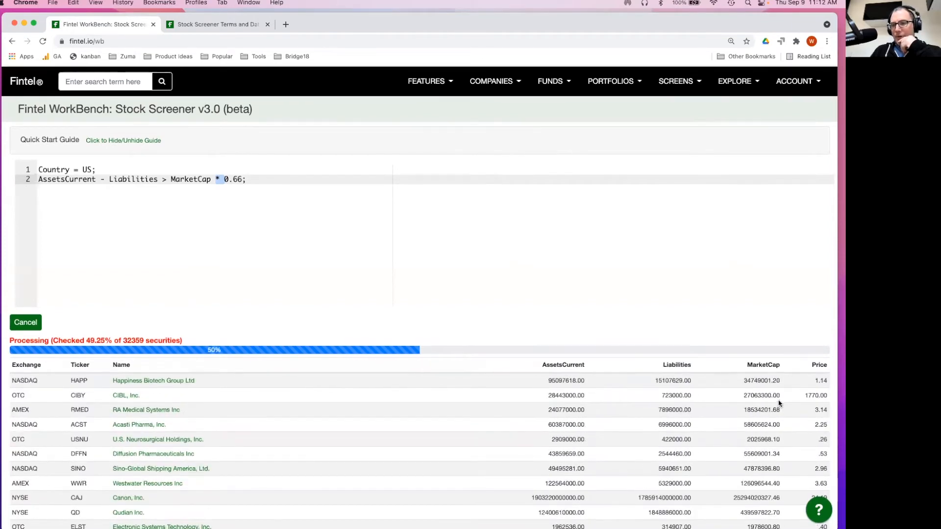
{"action": "scroll", "coordinate": [768, 407], "scroll_direction": "down", "scroll_amount": 3}
{"action": "scroll", "coordinate": [768, 407], "scroll_direction": "down", "scroll_amount": 3}
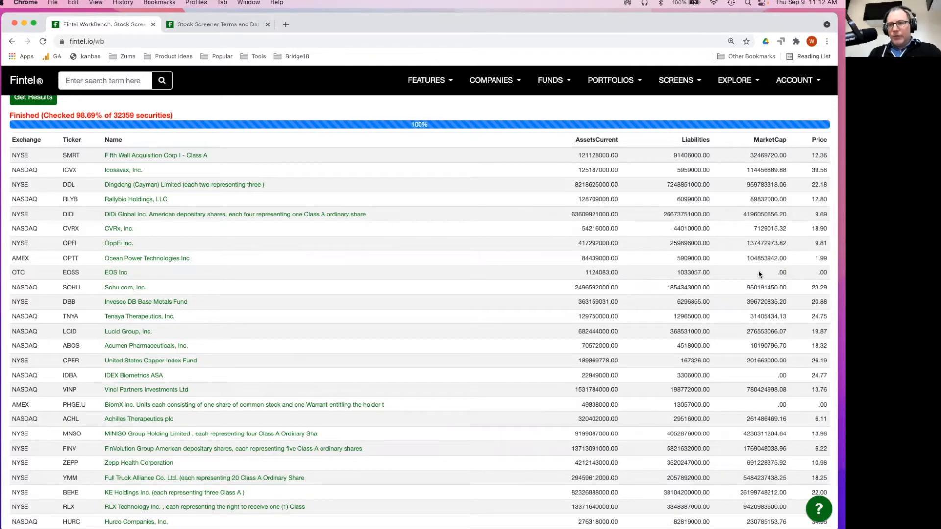
{"action": "scroll", "coordinate": [538, 252], "scroll_direction": "up", "scroll_amount": 2}
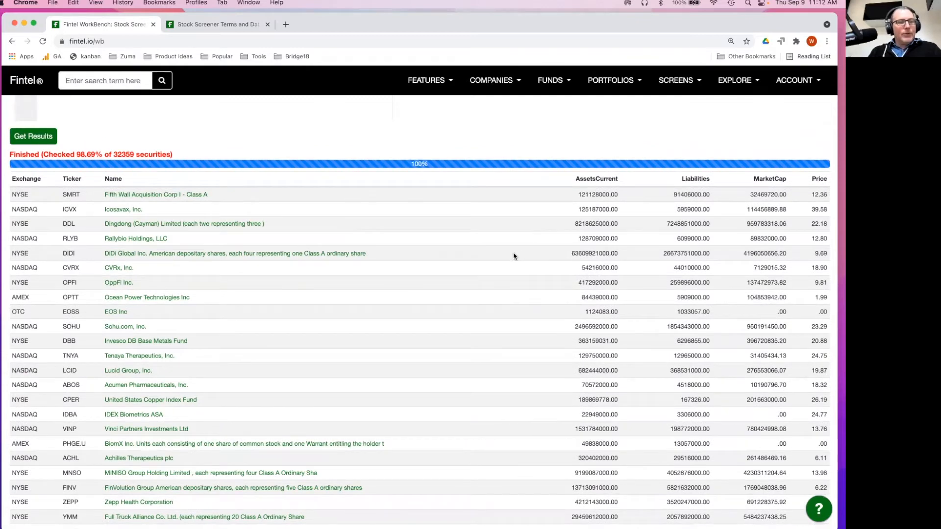
Look through the net current asset results against the query, and briefly toggle the quick start guide
{"action": "scroll", "coordinate": [514, 256], "scroll_direction": "up", "scroll_amount": 3}
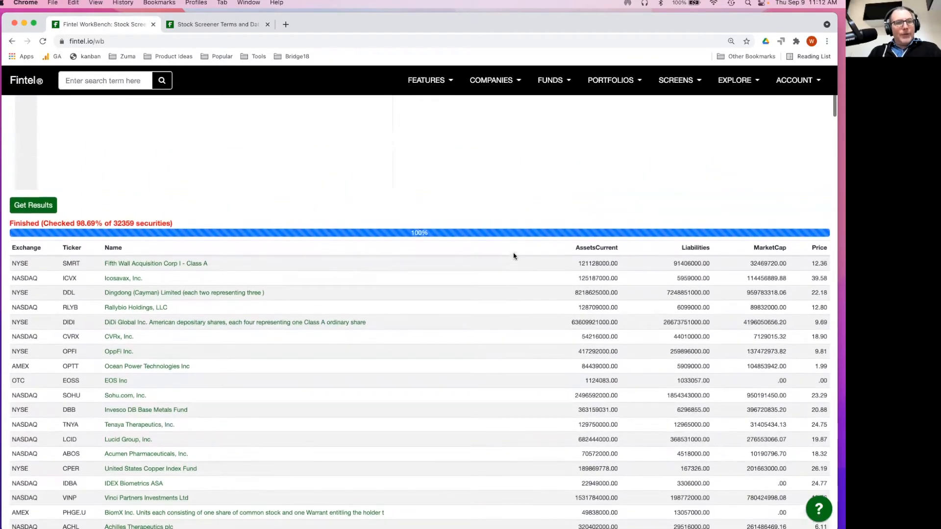
{"action": "scroll", "coordinate": [513, 255], "scroll_direction": "down", "scroll_amount": 10}
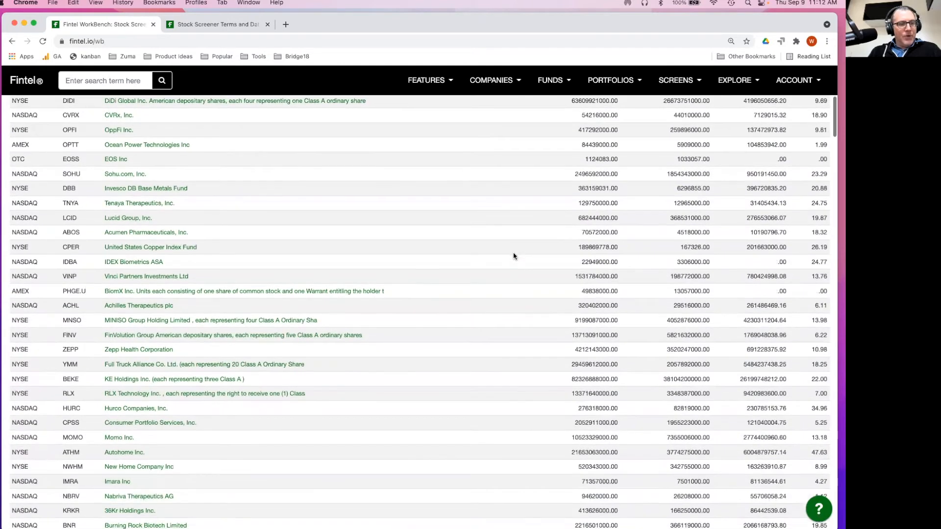
{"action": "scroll", "coordinate": [513, 255], "scroll_direction": "down", "scroll_amount": 2}
{"action": "scroll", "coordinate": [513, 256], "scroll_direction": "up", "scroll_amount": 15}
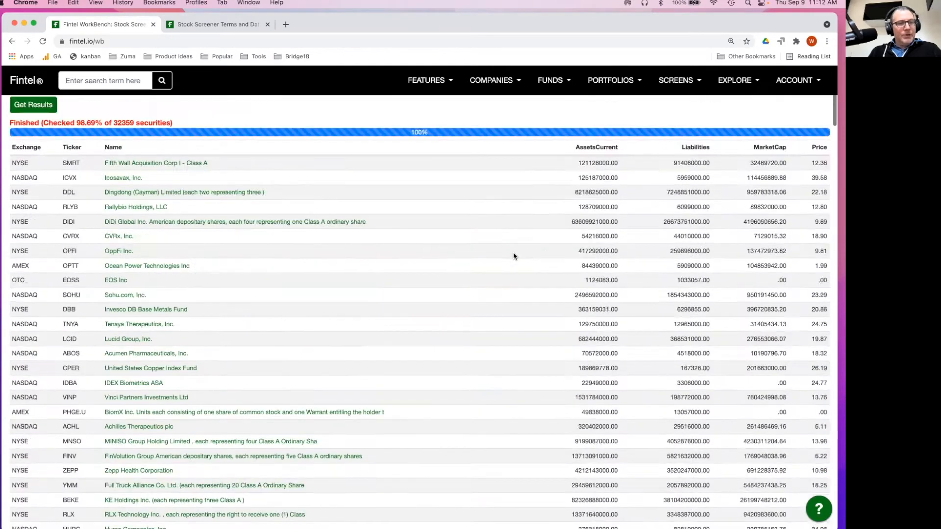
{"action": "left_click", "coordinate": [323, 197]}
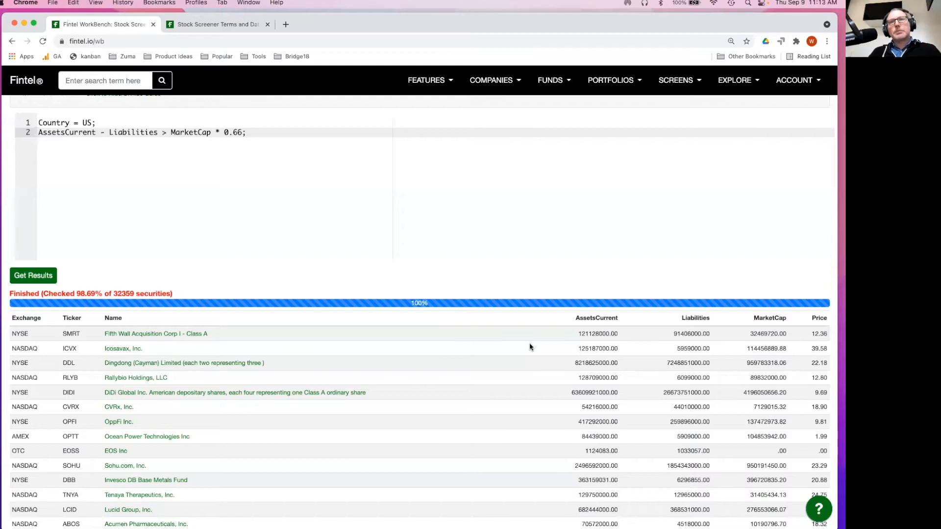
{"action": "scroll", "coordinate": [530, 347], "scroll_direction": "down", "scroll_amount": 3}
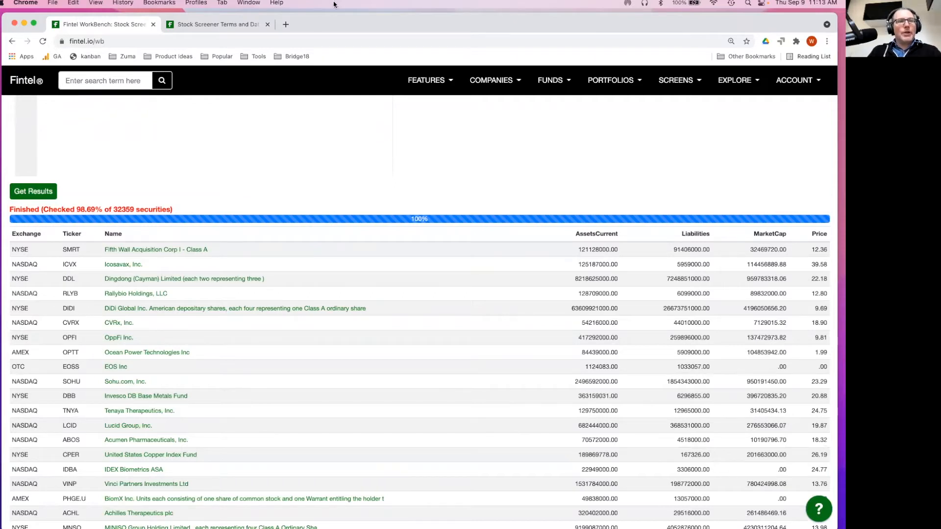
{"action": "scroll", "coordinate": [190, 116], "scroll_direction": "up", "scroll_amount": 4}
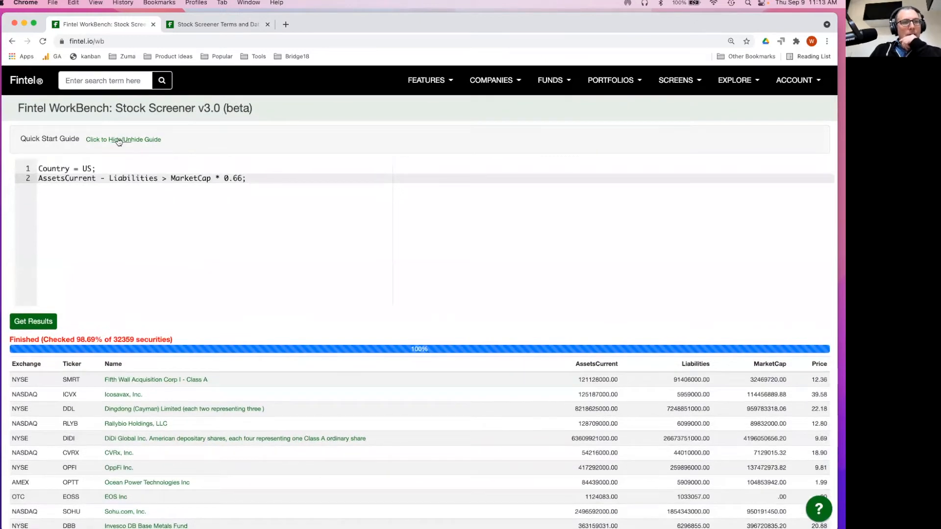
{"action": "left_click", "coordinate": [118, 141]}
{"action": "left_click", "coordinate": [118, 141]}
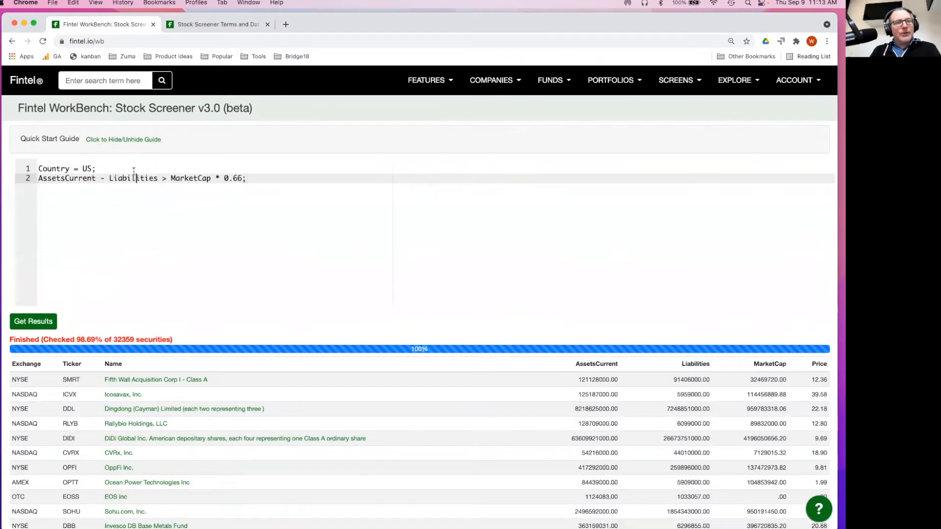
Add the condition "RevenueGrowth > 0;" on a new last line and run the query
{"action": "key", "text": "Return"}
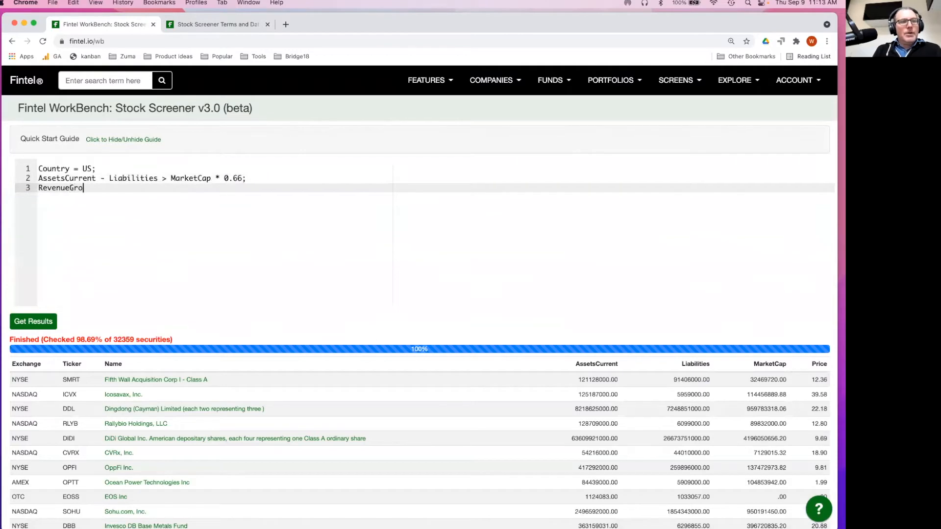
{"action": "type", "text": "RevenueGrowth >"}
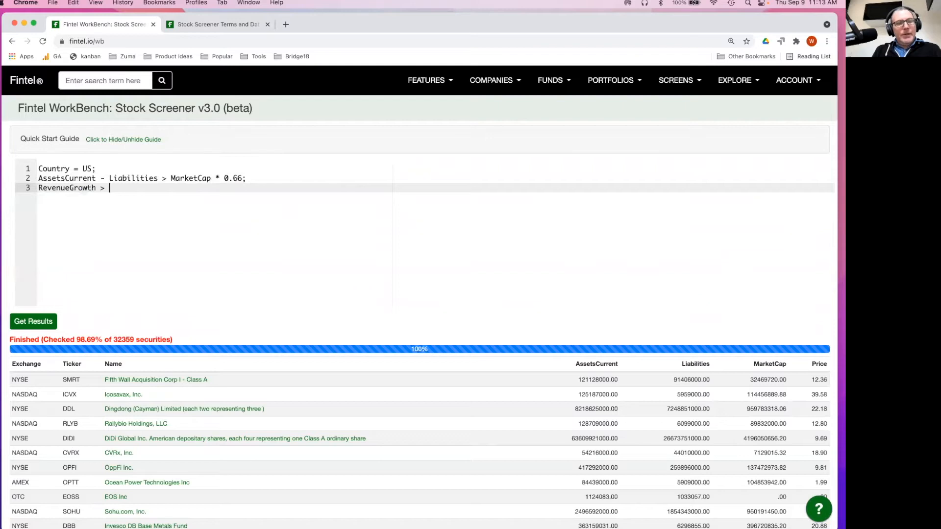
{"action": "key", "text": "BackSpace"}
{"action": "key", "text": "BackSpace"}
{"action": "key", "text": "BackSpace"}
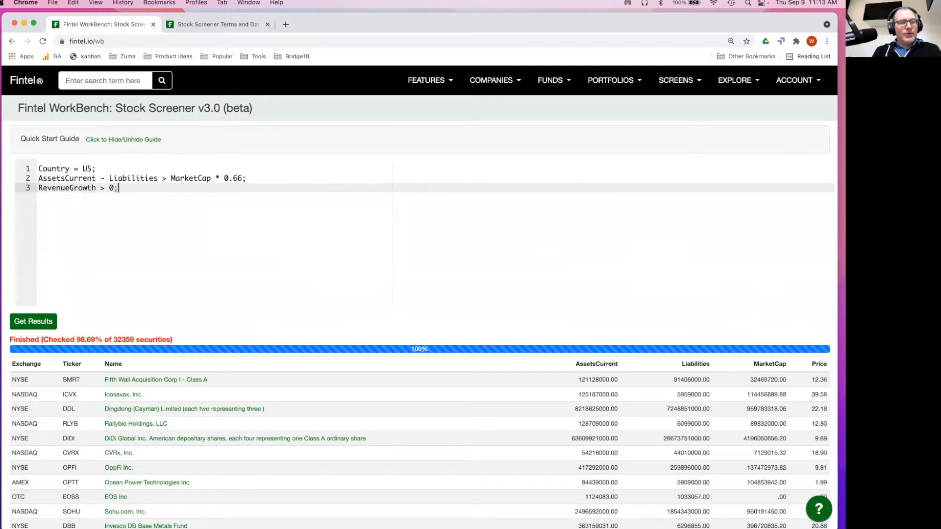
{"action": "left_click", "coordinate": [24, 316]}
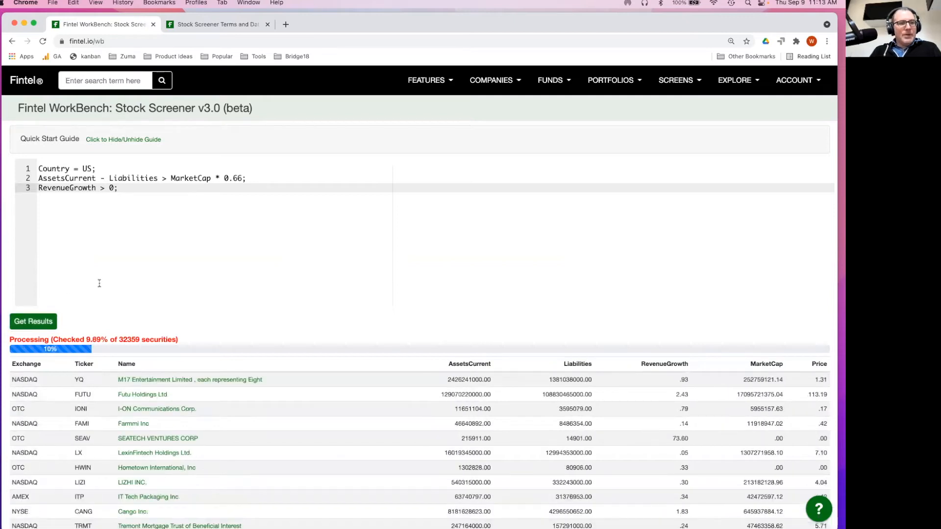
Show the quick start guide and review its arithmetic example, Boolean operations and comment syntax
{"action": "left_click", "coordinate": [126, 140]}
{"action": "scroll", "coordinate": [127, 210], "scroll_direction": "down", "scroll_amount": 3}
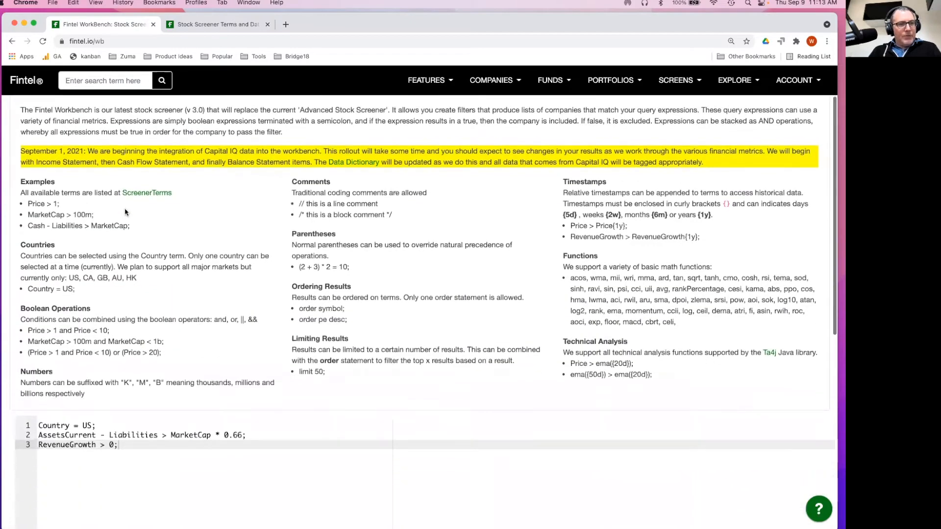
{"action": "left_click_drag", "start_coordinate": [33, 221], "coordinate": [101, 221]}
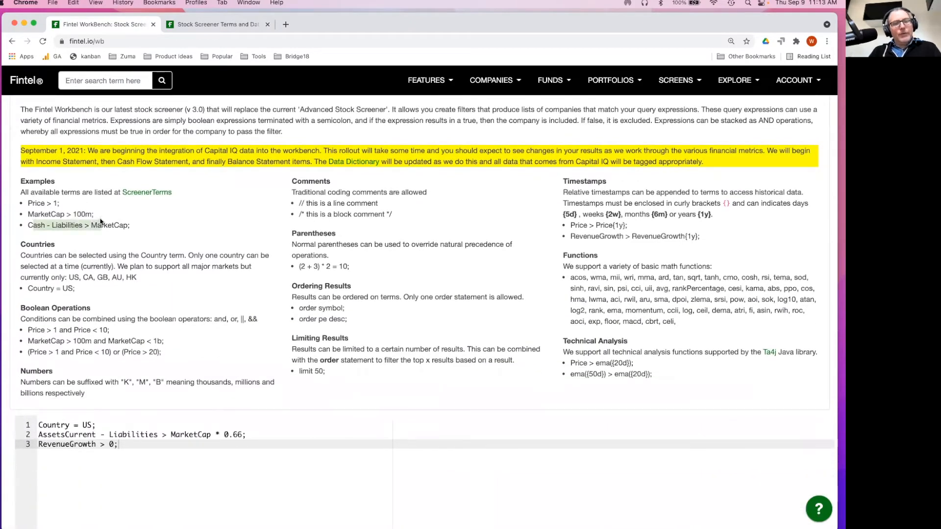
{"action": "left_click", "coordinate": [83, 273]}
{"action": "left_click_drag", "start_coordinate": [38, 327], "coordinate": [174, 352]}
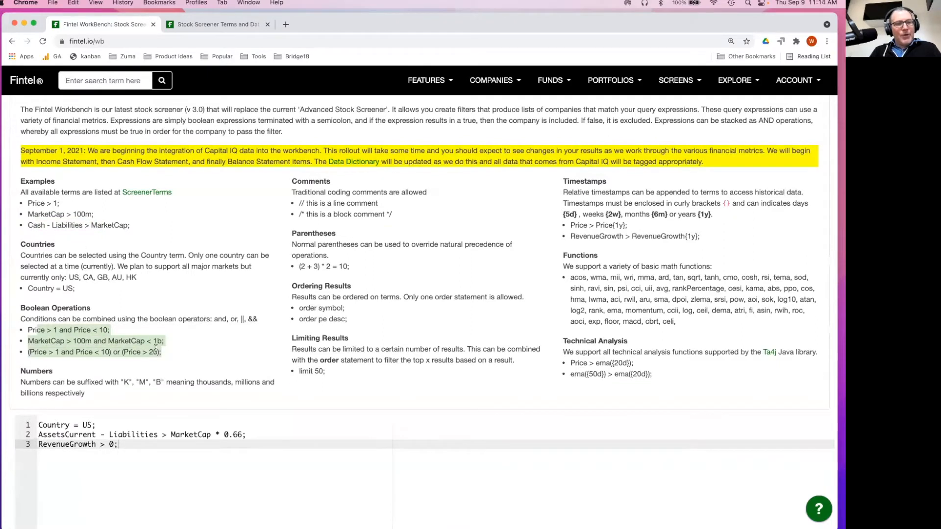
{"action": "scroll", "coordinate": [156, 349], "scroll_direction": "down", "scroll_amount": 1}
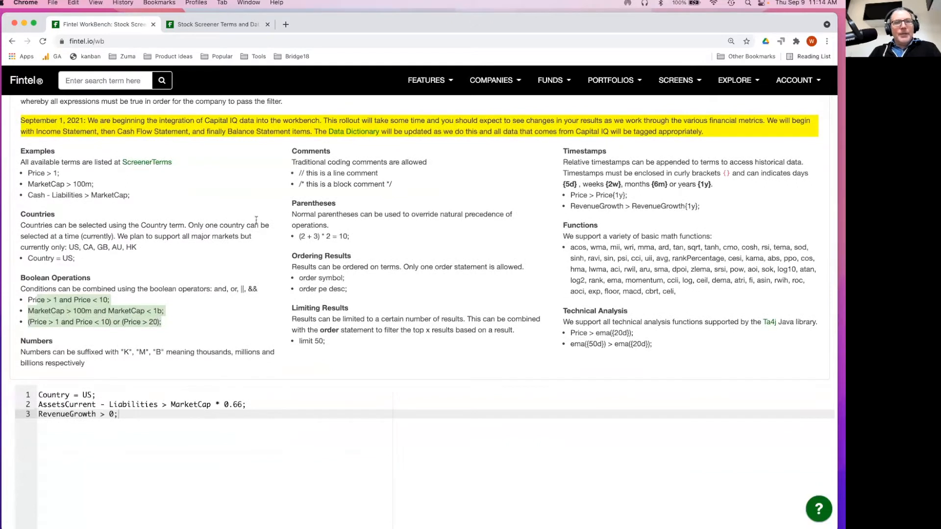
{"action": "left_click", "coordinate": [309, 175]}
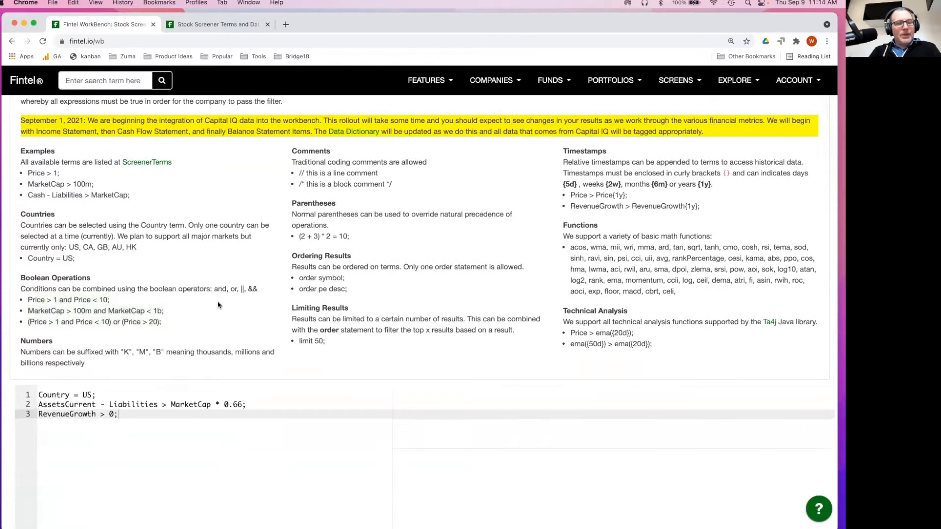
Insert an empty line below the revenue growth condition and run the query again
{"action": "key", "text": "Return"}
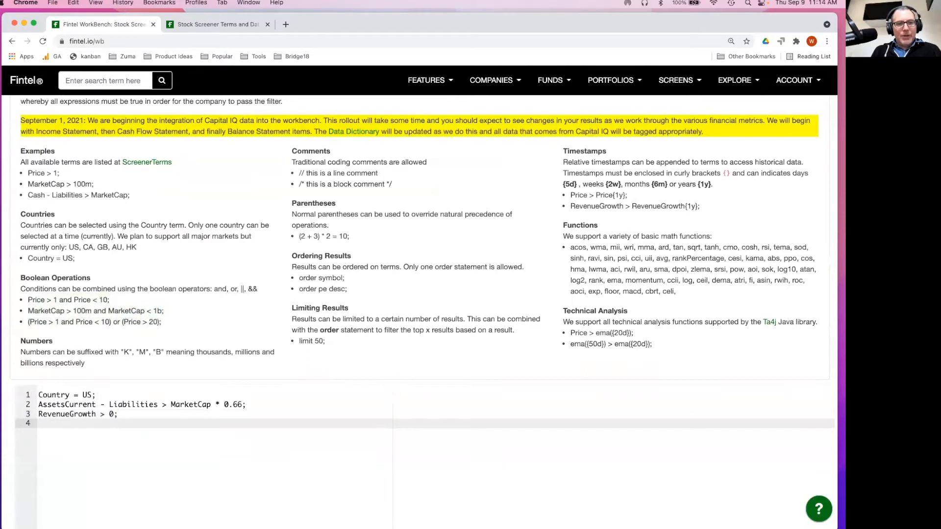
{"action": "scroll", "coordinate": [155, 426], "scroll_direction": "up", "scroll_amount": 2}
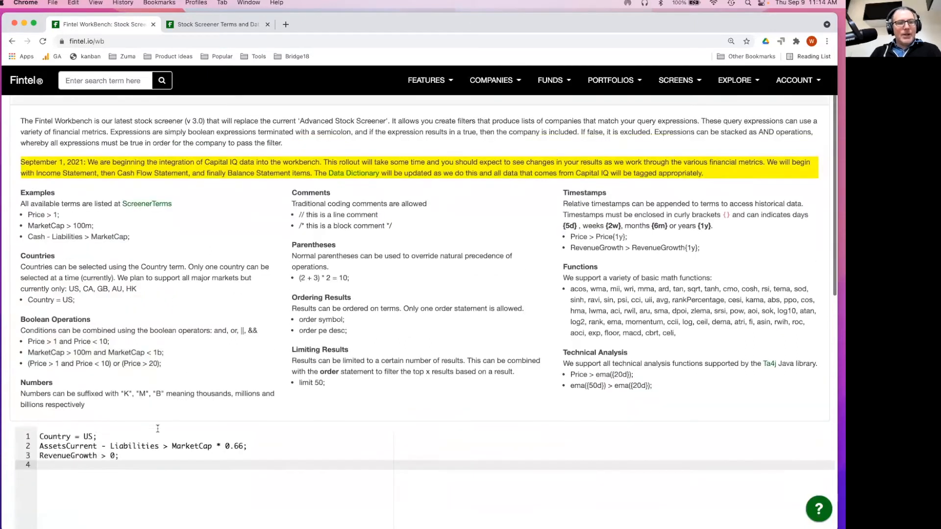
{"action": "scroll", "coordinate": [157, 321], "scroll_direction": "down", "scroll_amount": 5}
{"action": "scroll", "coordinate": [155, 295], "scroll_direction": "down", "scroll_amount": 3}
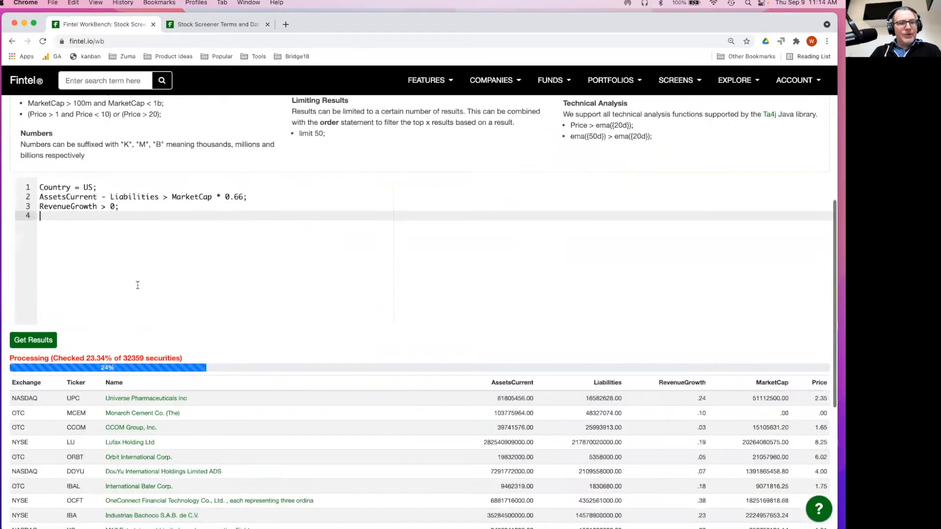
{"action": "left_click", "coordinate": [30, 327]}
Set the revenue growth threshold in the query to 15
{"action": "key", "text": "Up"}
{"action": "key", "text": "End"}
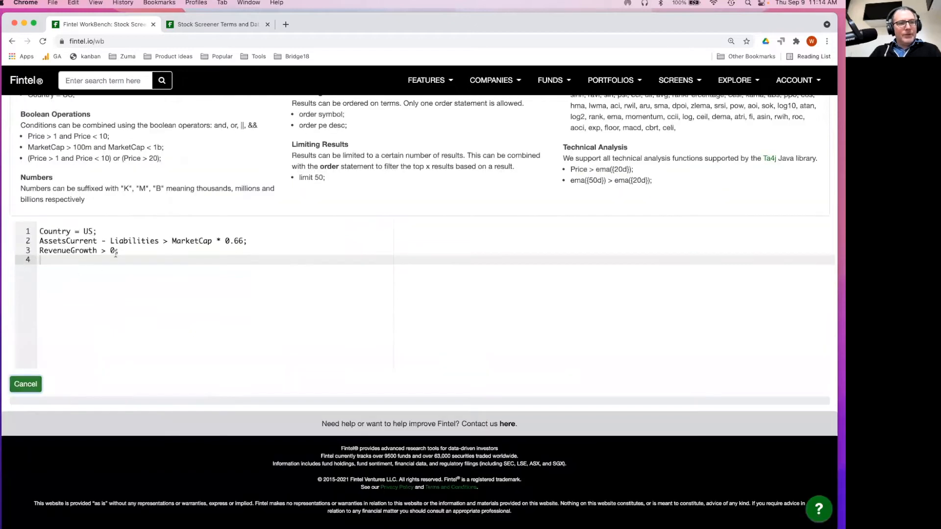
{"action": "key", "text": "Left"}
{"action": "key", "text": "BackSpace"}
{"action": "type", "text": "1"}
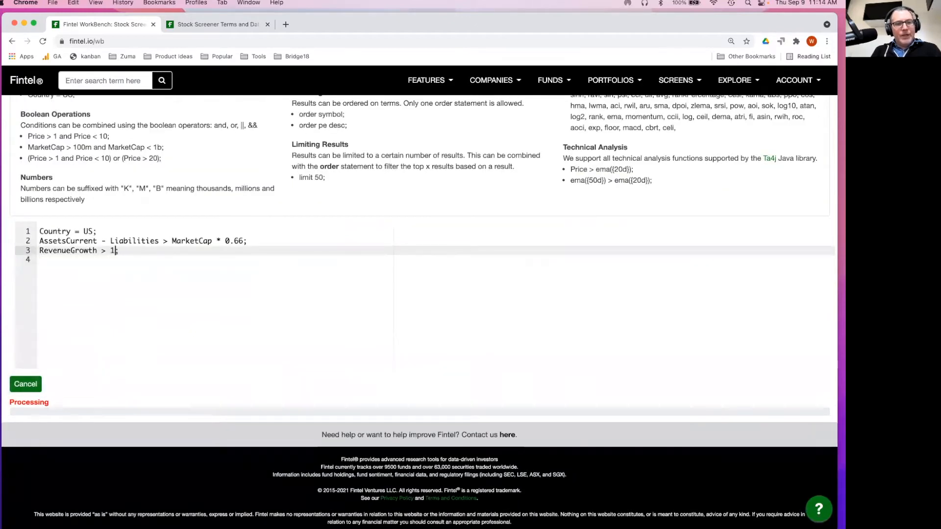
{"action": "type", "text": "5"}
Delete the net current asset condition comparing AssetsCurrent - Liabilities with MarketCap from the query
{"action": "key", "text": "Up"}
{"action": "key", "text": "Home"}
{"action": "key", "text": "shift+Down"}
{"action": "key", "text": "BackSpace"}
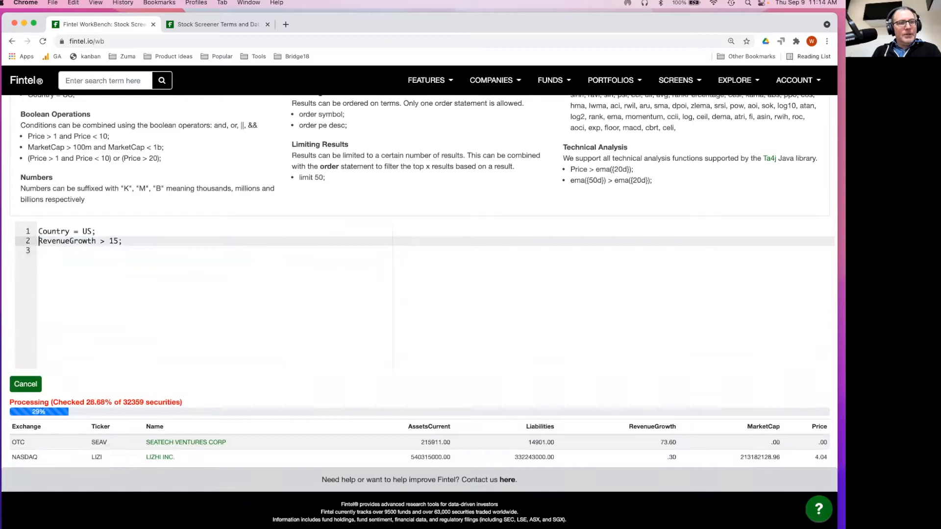
Change the country condition to CA and cancel the query that is still running
{"action": "left_click", "coordinate": [79, 232]}
{"action": "key", "text": "shift+Right"}
{"action": "key", "text": "shift+Right"}
{"action": "type", "text": "CA"}
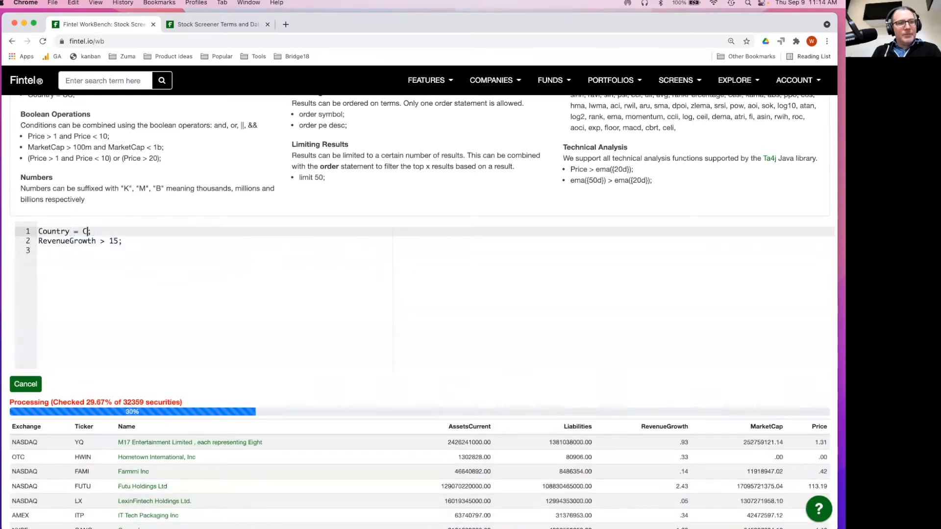
{"action": "left_click", "coordinate": [33, 381]}
Make the revenue growth threshold a percentage, "15%", and run the query on Canadian stocks
{"action": "left_click", "coordinate": [133, 240]}
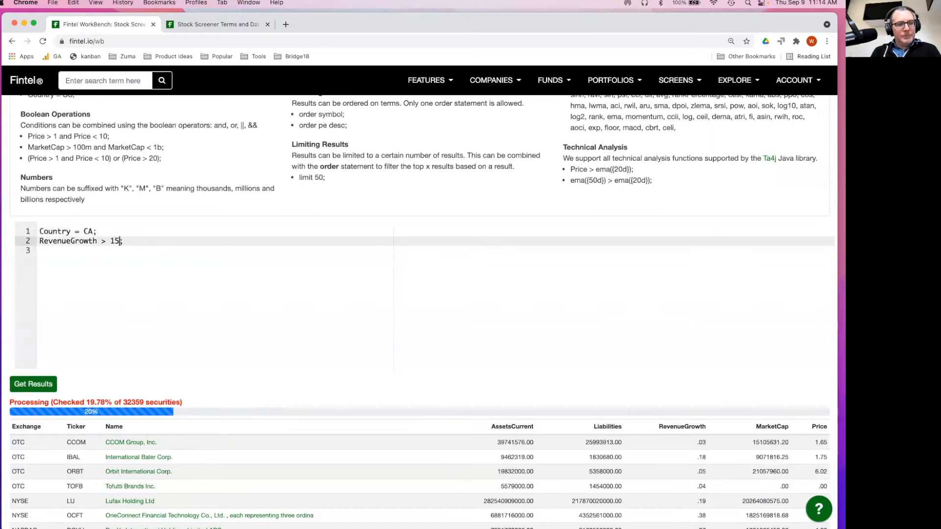
{"action": "left_click", "coordinate": [90, 340]}
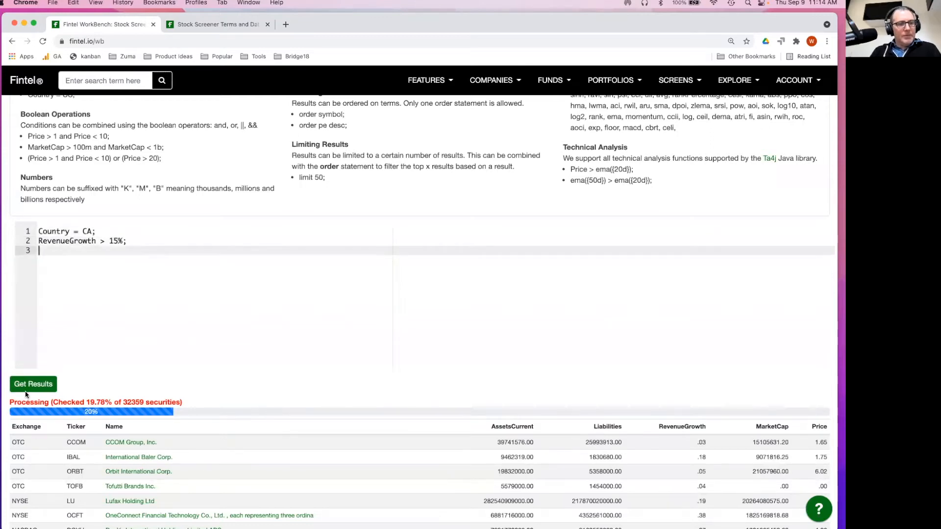
{"action": "left_click", "coordinate": [28, 388]}
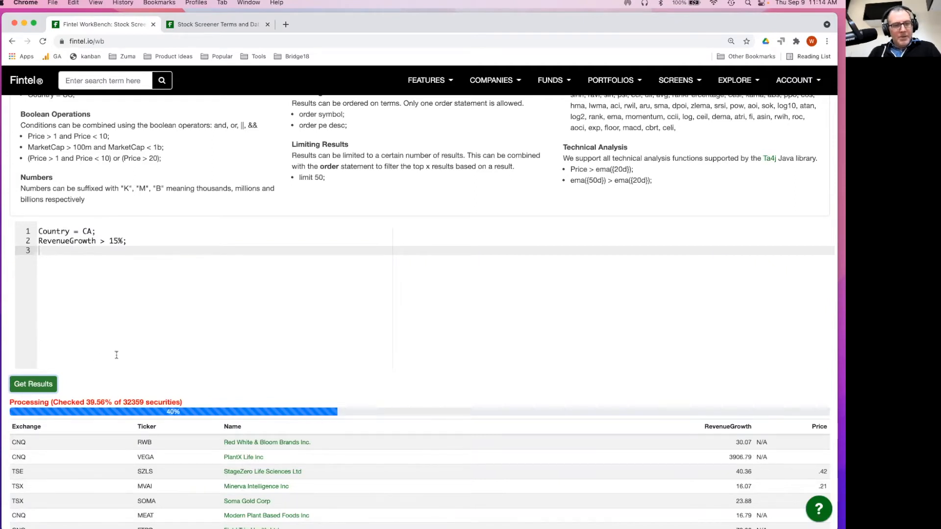
{"action": "left_click", "coordinate": [26, 387]}
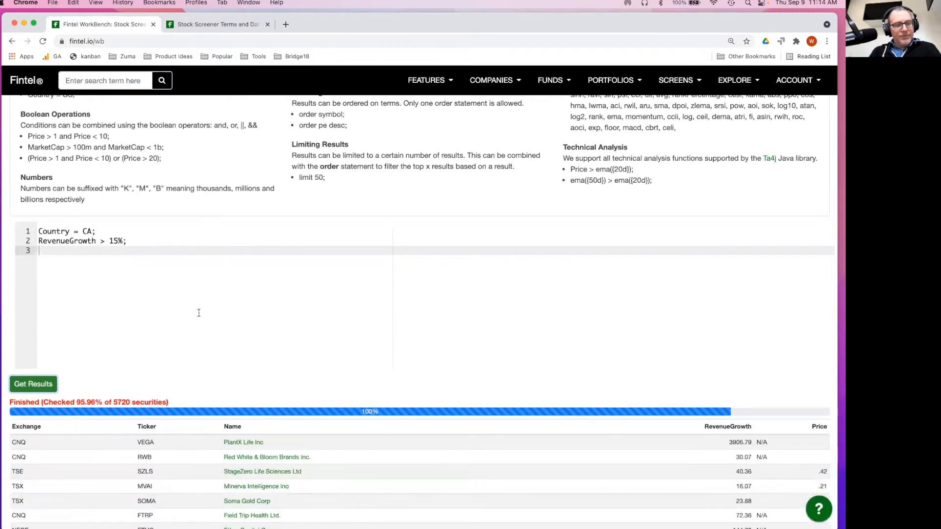
Look over the Canadian results, add the statement "order RevenueGrowth;" on the empty last line and run the query
{"action": "scroll", "coordinate": [199, 312], "scroll_direction": "down", "scroll_amount": 5}
{"action": "scroll", "coordinate": [240, 287], "scroll_direction": "up", "scroll_amount": 4}
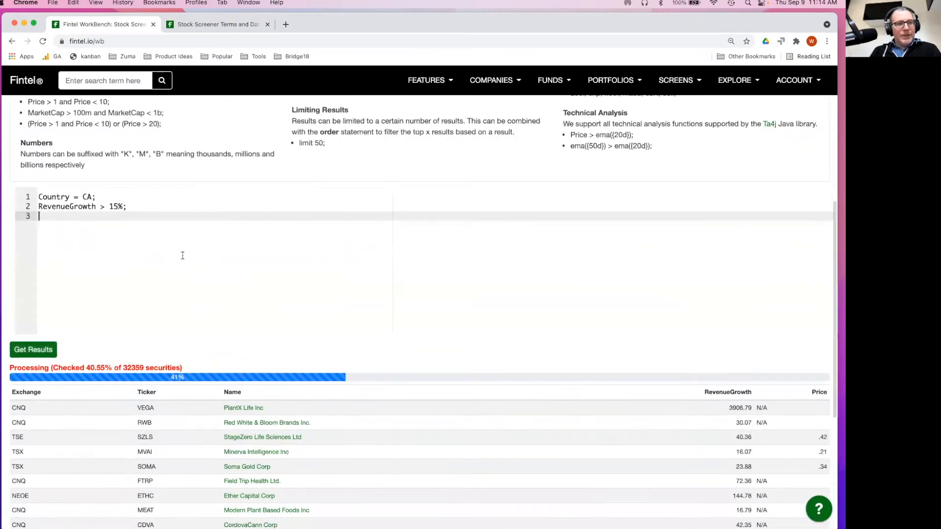
{"action": "type", "text": "order RevenueGrowth;"}
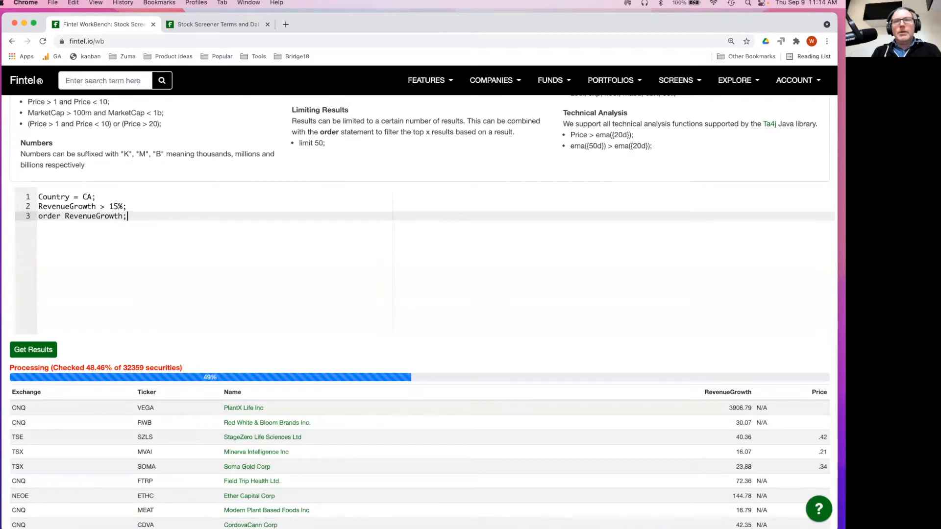
{"action": "left_click", "coordinate": [38, 346]}
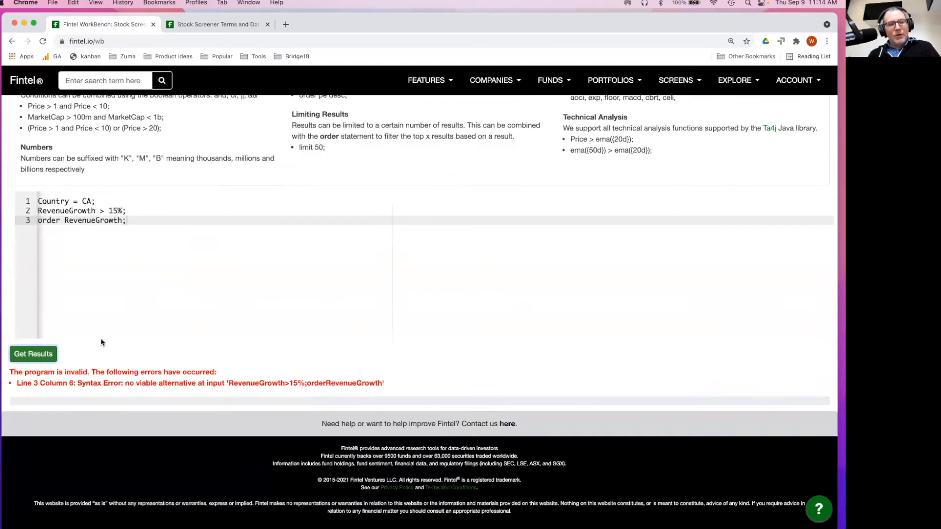
Correct the sorting statement to "order by RevenueGrowth;" and run the query
{"action": "scroll", "coordinate": [104, 260], "scroll_direction": "up", "scroll_amount": 1}
{"action": "left_click", "coordinate": [86, 225]}
{"action": "type", "text": "by"}
{"action": "left_click", "coordinate": [33, 356]}
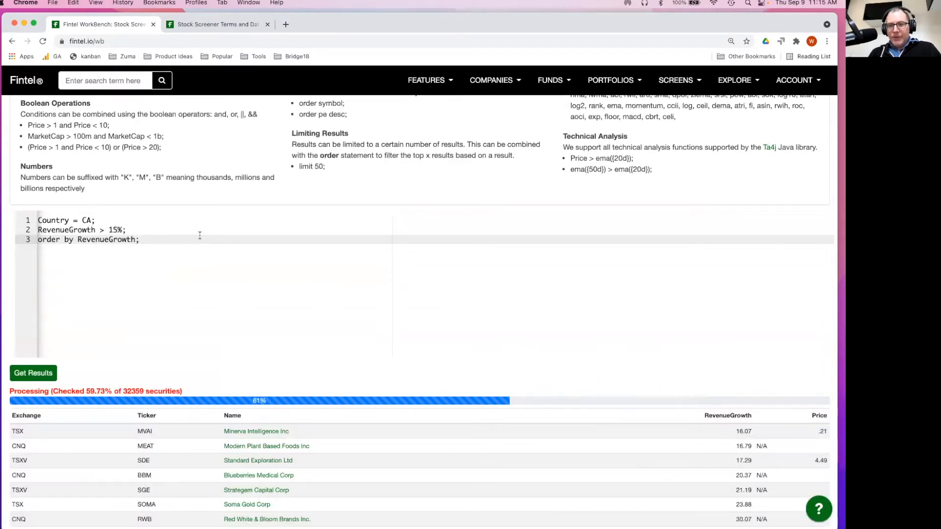
Examine the ordered Canadian results and compare their revenue growth values with the 15% condition
{"action": "scroll", "coordinate": [224, 262], "scroll_direction": "down", "scroll_amount": 5}
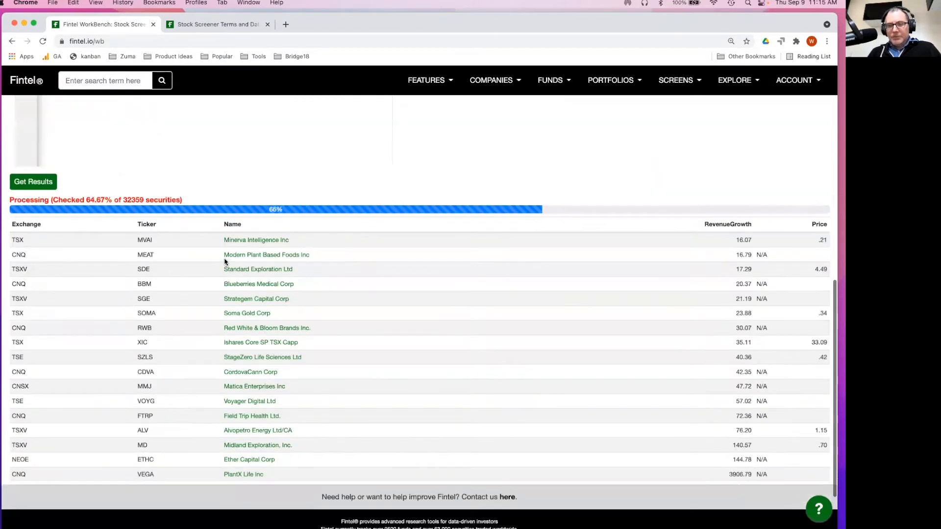
{"action": "scroll", "coordinate": [224, 262], "scroll_direction": "up", "scroll_amount": 4}
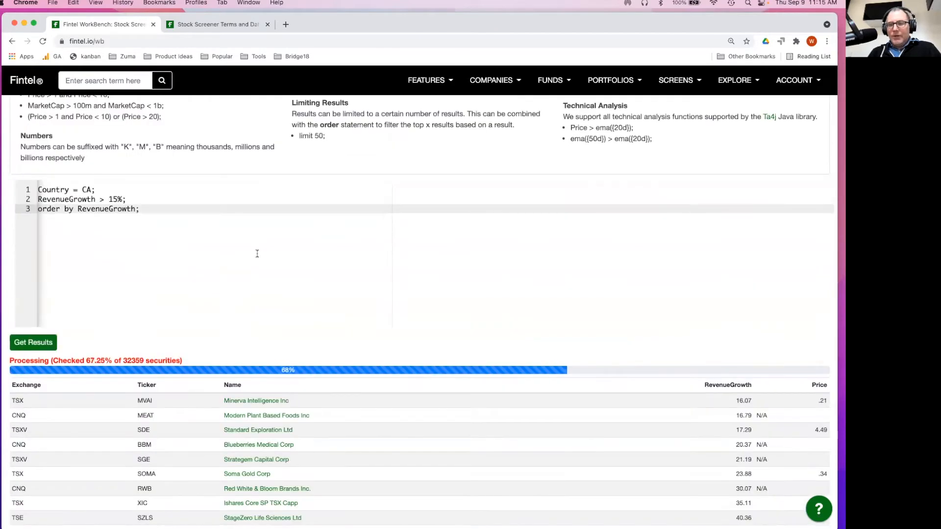
{"action": "scroll", "coordinate": [257, 253], "scroll_direction": "down", "scroll_amount": 6}
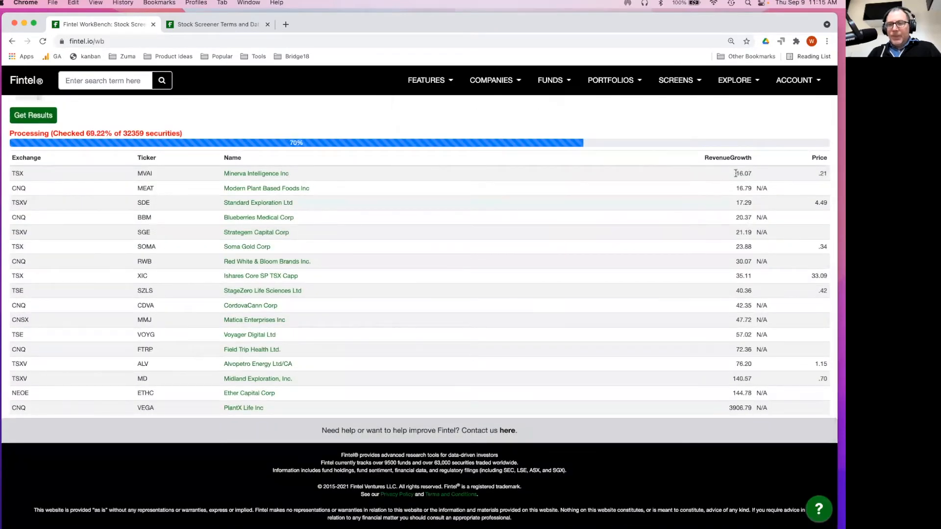
{"action": "scroll", "coordinate": [531, 211], "scroll_direction": "up", "scroll_amount": 6}
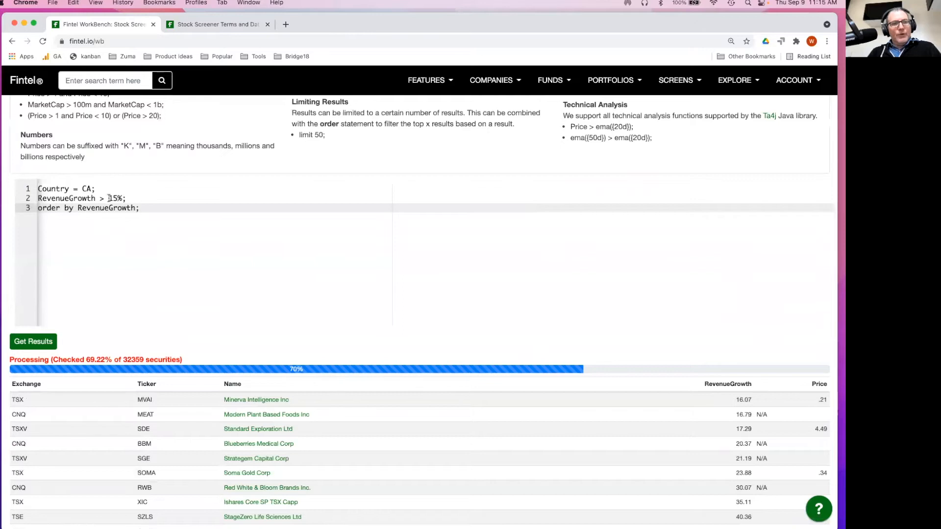
Look over the ascending revenue growth results and lower the RevenueGrowth threshold in the query to 5%
{"action": "scroll", "coordinate": [508, 219], "scroll_direction": "down", "scroll_amount": 3}
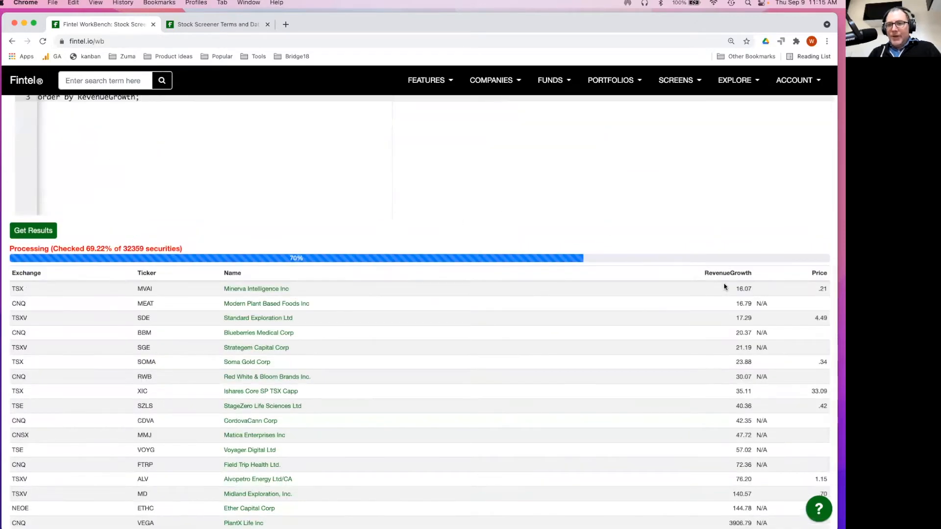
{"action": "scroll", "coordinate": [724, 287], "scroll_direction": "down", "scroll_amount": 2}
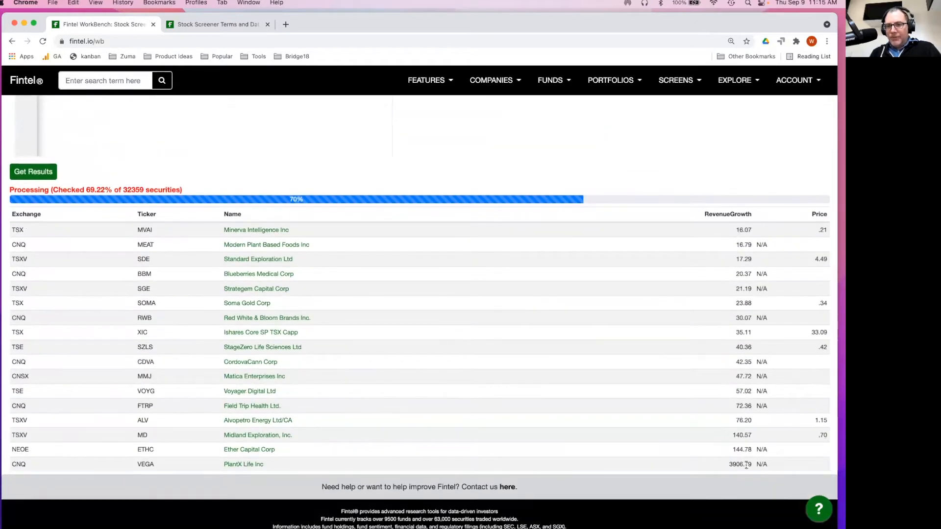
{"action": "scroll", "coordinate": [734, 256], "scroll_direction": "up", "scroll_amount": 3}
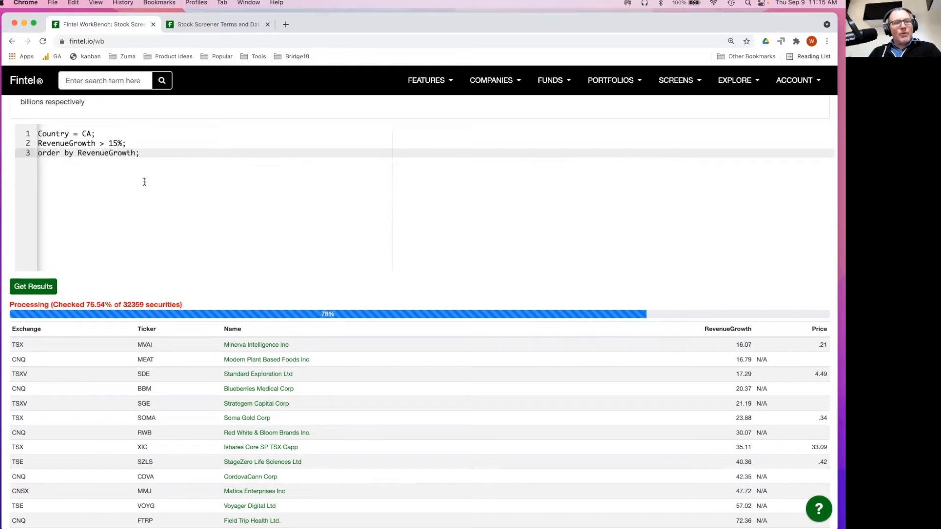
{"action": "scroll", "coordinate": [152, 177], "scroll_direction": "left", "scroll_amount": 1}
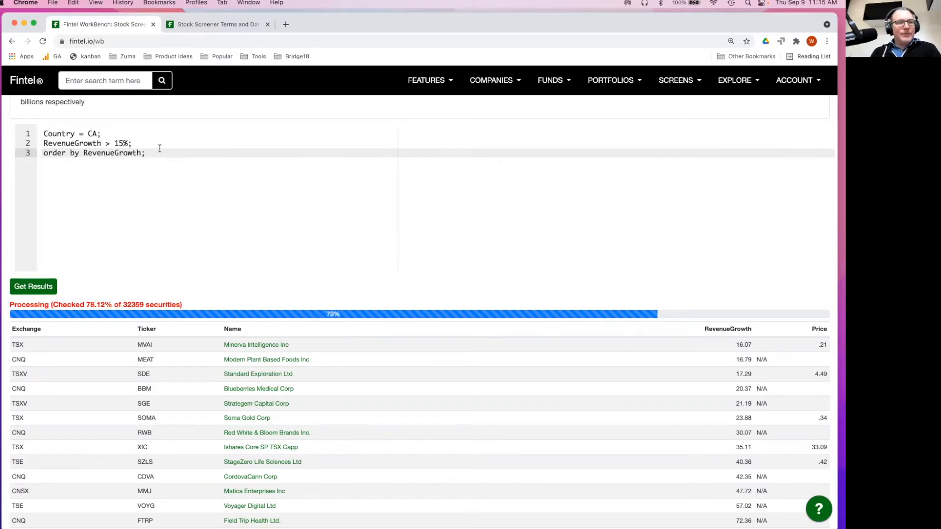
{"action": "key", "text": "Up"}
{"action": "key", "text": "Left"}
{"action": "key", "text": "Left"}
{"action": "key", "text": "Left"}
{"action": "key", "text": "BackSpace"}
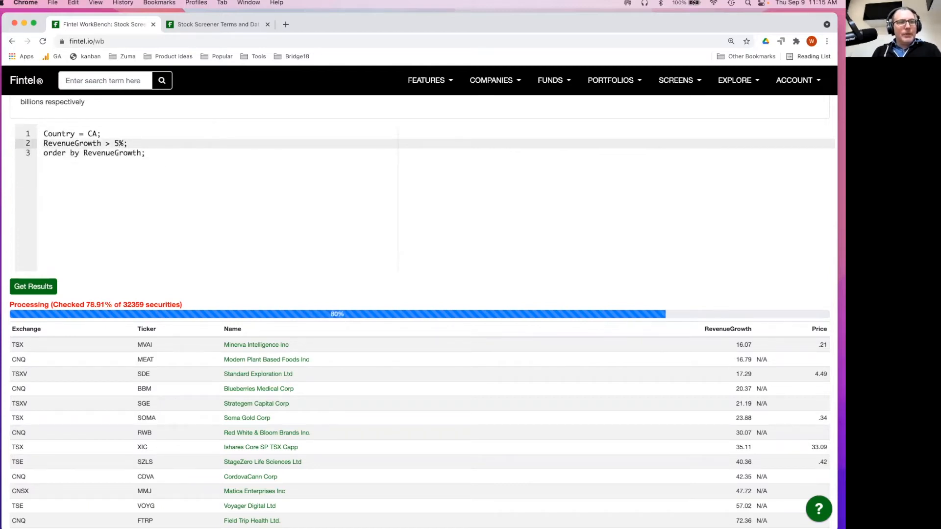
Add the statement "limit 10;" on a new last line of the query
{"action": "key", "text": "Down"}
{"action": "key", "text": "End"}
{"action": "key", "text": "Return"}
{"action": "type", "text": "li"}
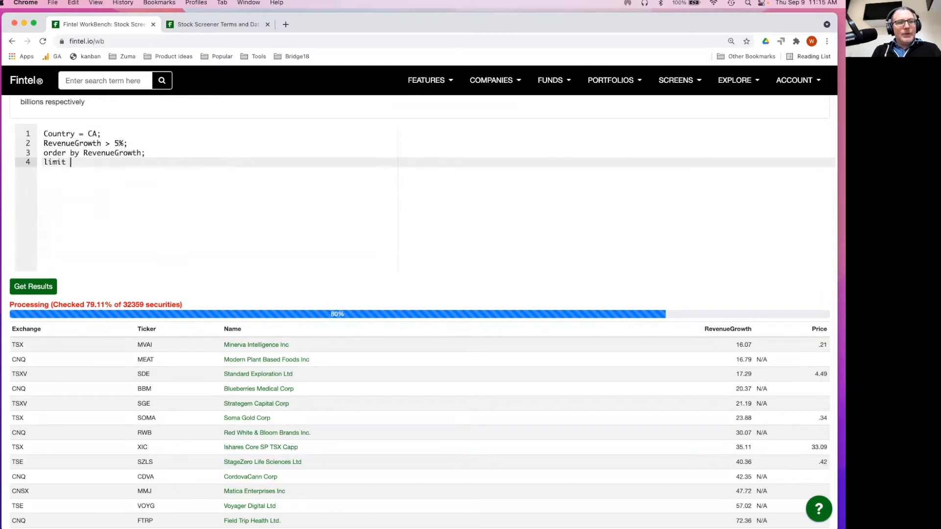
Make the RevenueGrowth ordering descending by adding "desc" to its statement, and run the query
{"action": "key", "text": "Up"}
{"action": "key", "text": "End"}
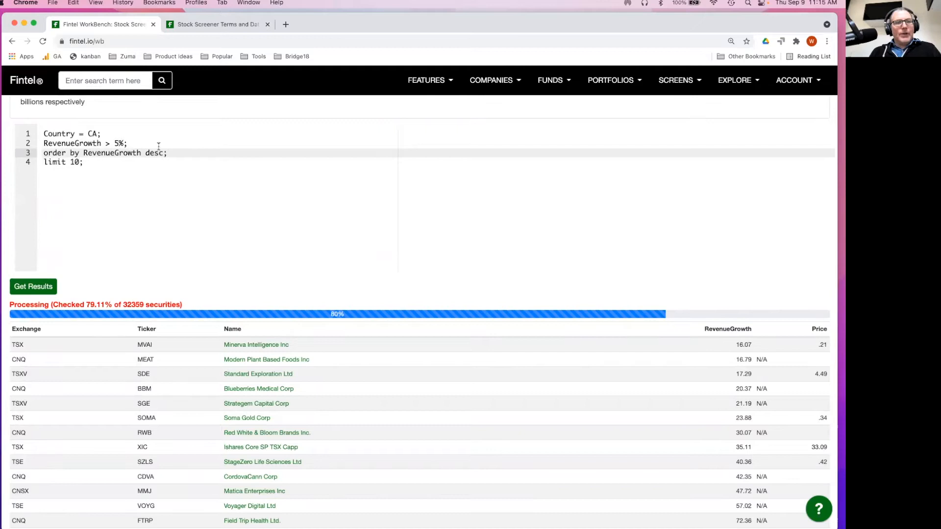
{"action": "left_click", "coordinate": [121, 213]}
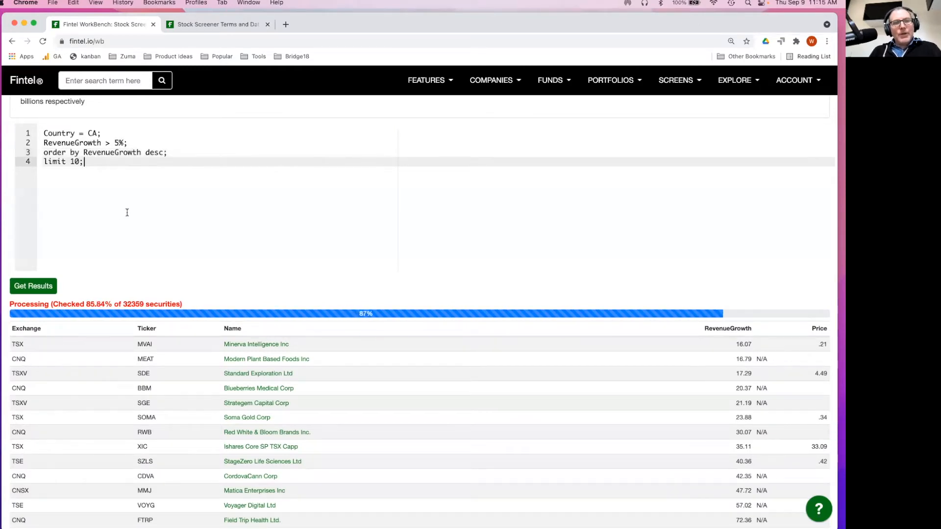
{"action": "left_click", "coordinate": [30, 292]}
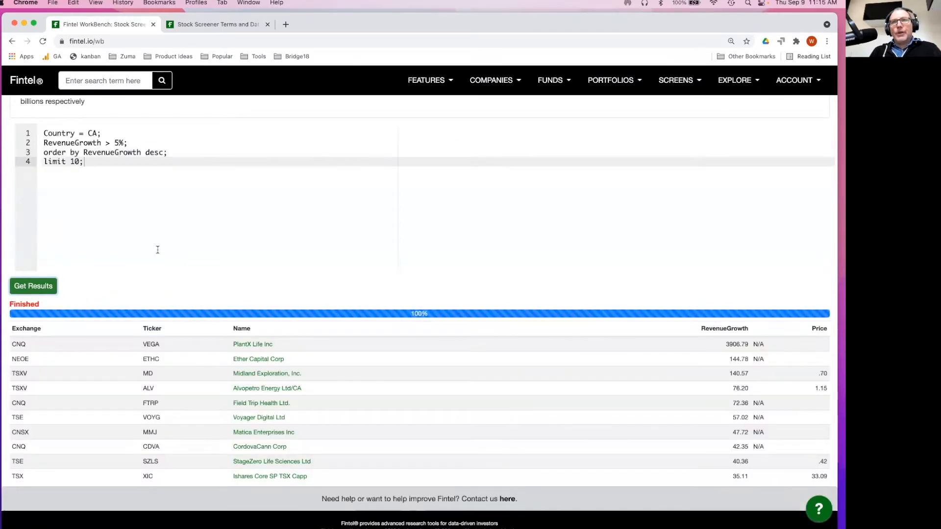
Review the limited, descending results and the syntax reference above the query editor
{"action": "scroll", "coordinate": [385, 260], "scroll_direction": "down", "scroll_amount": 2}
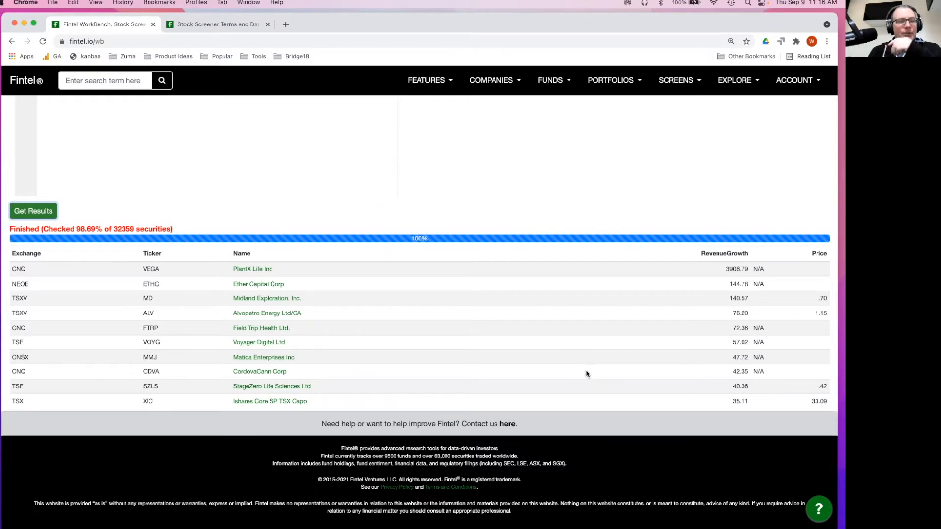
{"action": "scroll", "coordinate": [551, 287], "scroll_direction": "up", "scroll_amount": 5}
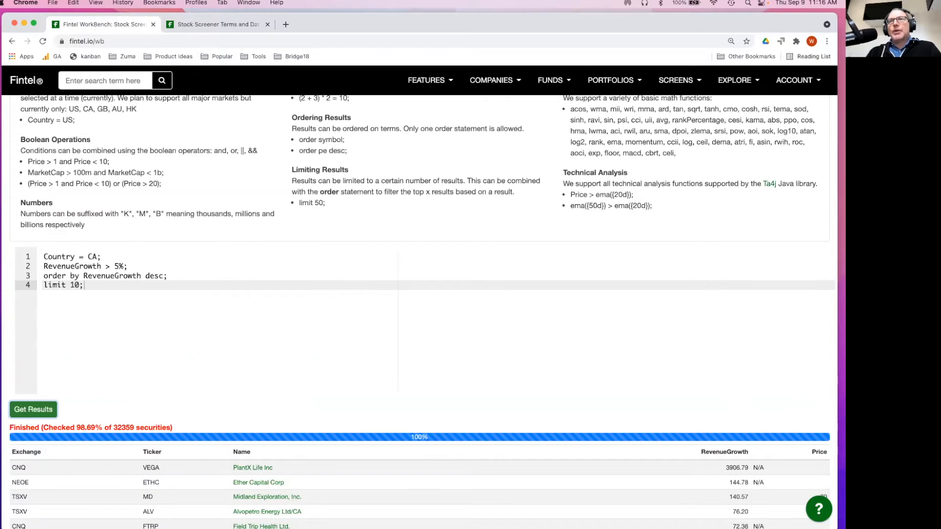
{"action": "scroll", "coordinate": [312, 128], "scroll_direction": "up", "scroll_amount": 3}
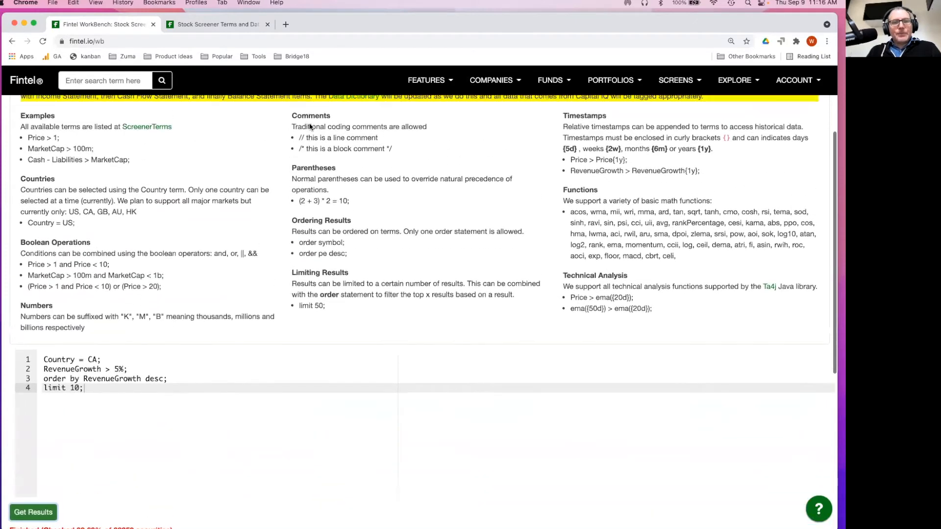
{"action": "scroll", "coordinate": [309, 126], "scroll_direction": "up", "scroll_amount": 1}
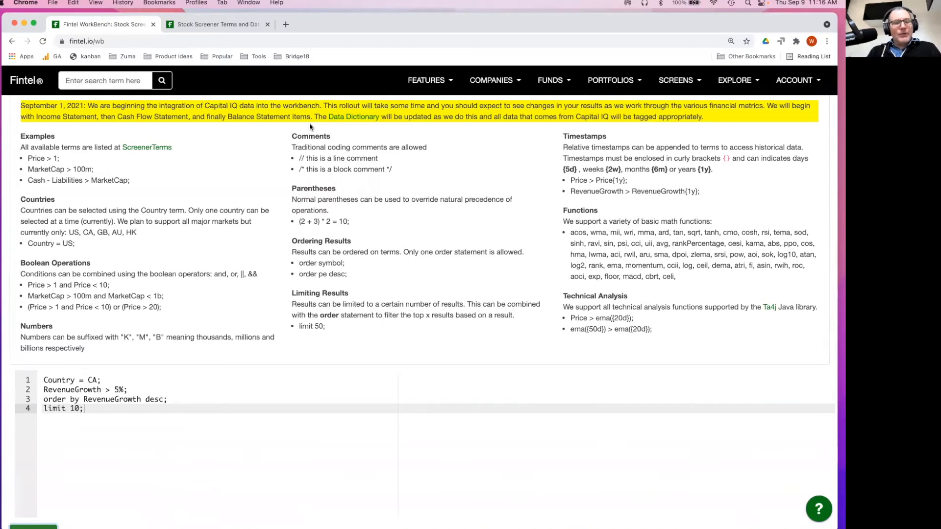
{"action": "scroll", "coordinate": [277, 192], "scroll_direction": "down", "scroll_amount": 2}
{"action": "scroll", "coordinate": [277, 191], "scroll_direction": "down", "scroll_amount": 1}
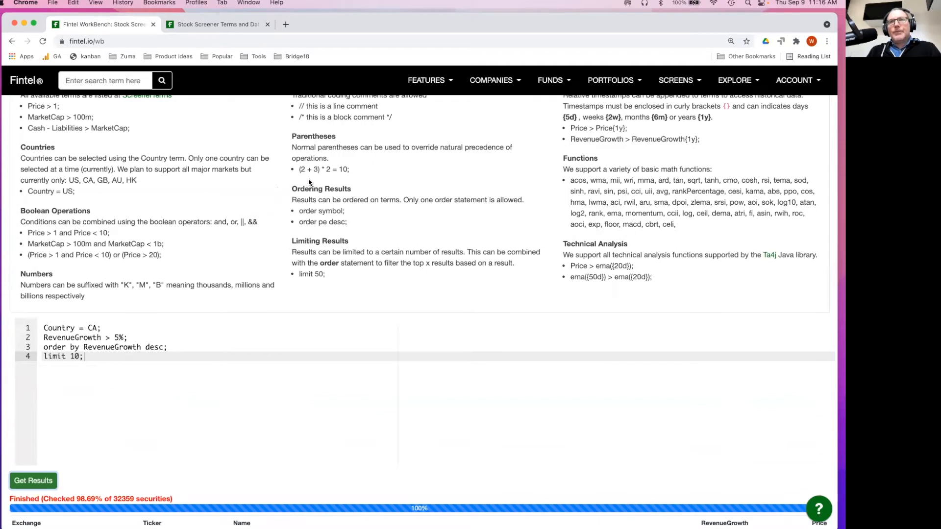
{"action": "scroll", "coordinate": [308, 182], "scroll_direction": "up", "scroll_amount": 2}
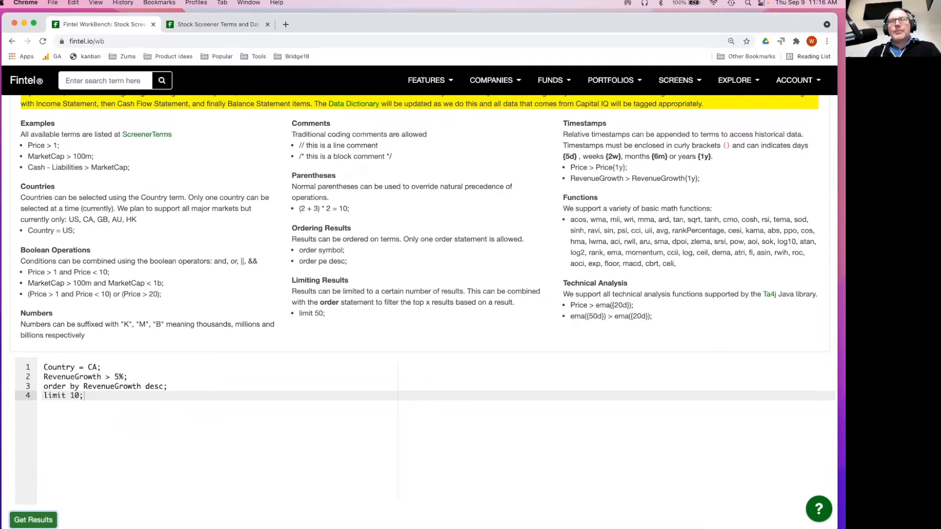
Examine the supported math functions and the technical analysis examples in the syntax reference
{"action": "left_click", "coordinate": [176, 369]}
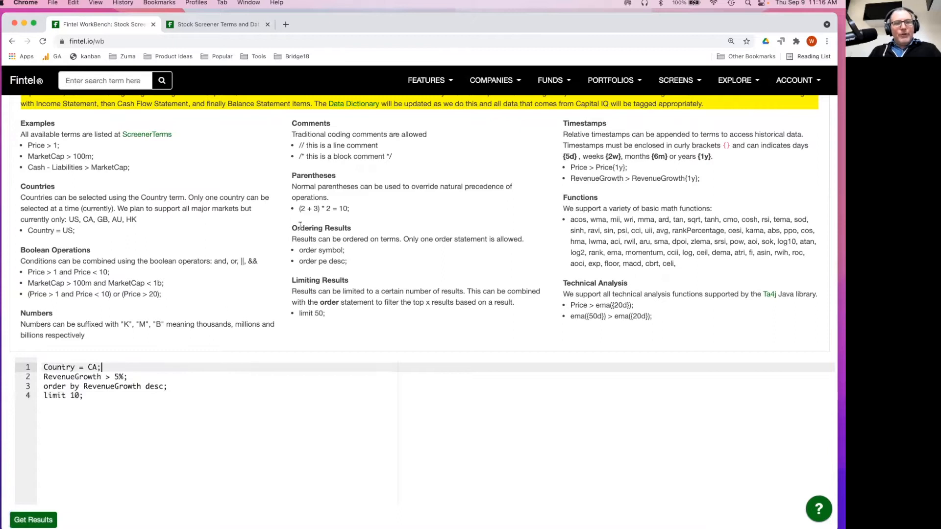
{"action": "scroll", "coordinate": [396, 206], "scroll_direction": "down", "scroll_amount": 1}
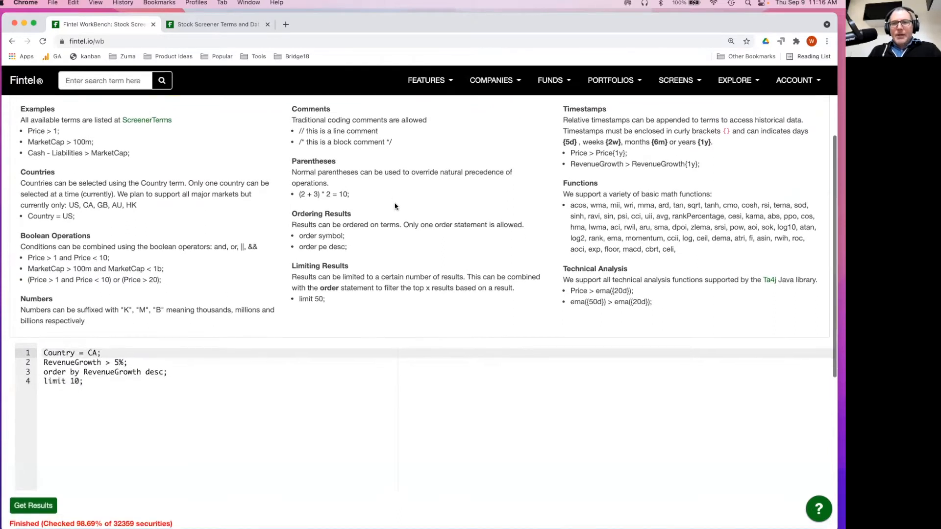
{"action": "scroll", "coordinate": [396, 206], "scroll_direction": "down", "scroll_amount": 1}
{"action": "left_click_drag", "start_coordinate": [571, 193], "coordinate": [685, 234]}
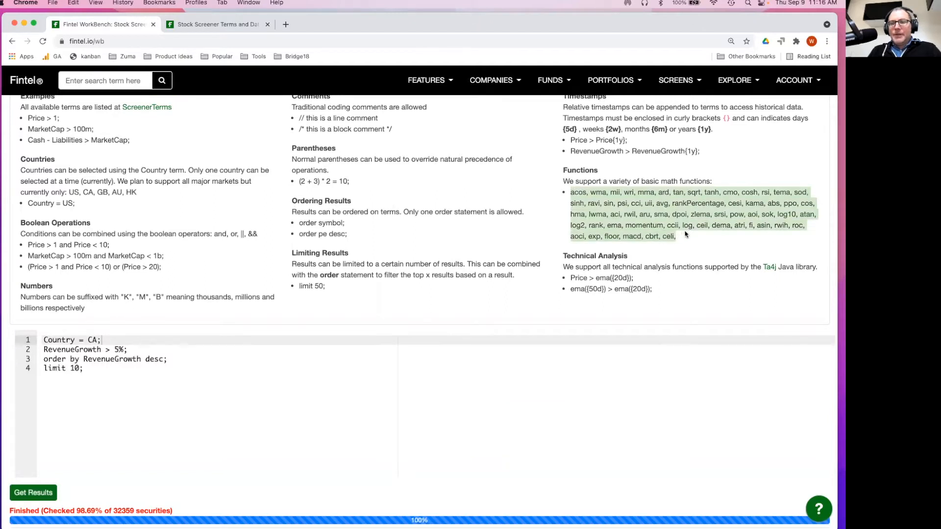
{"action": "left_click", "coordinate": [672, 202]}
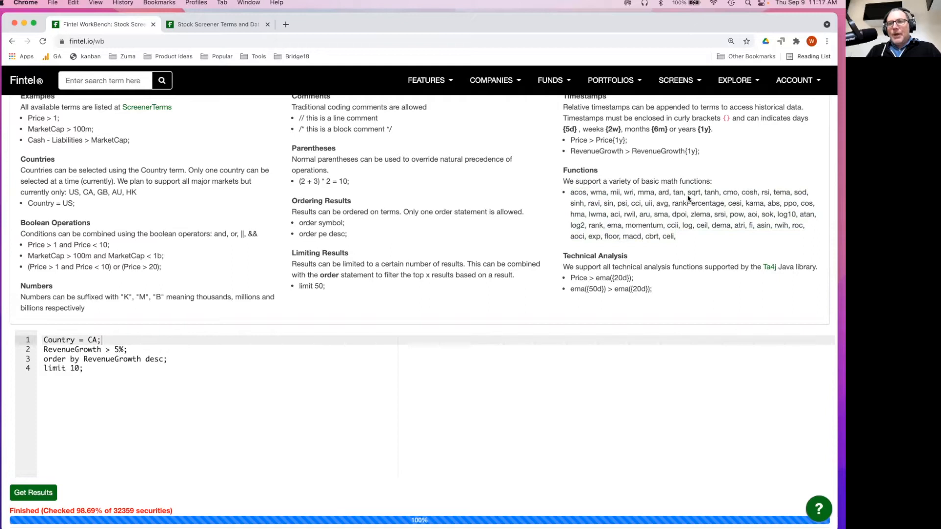
{"action": "left_click", "coordinate": [331, 398]}
{"action": "key", "text": "super+a"}
{"action": "scroll", "coordinate": [598, 254], "scroll_direction": "down", "scroll_amount": 1}
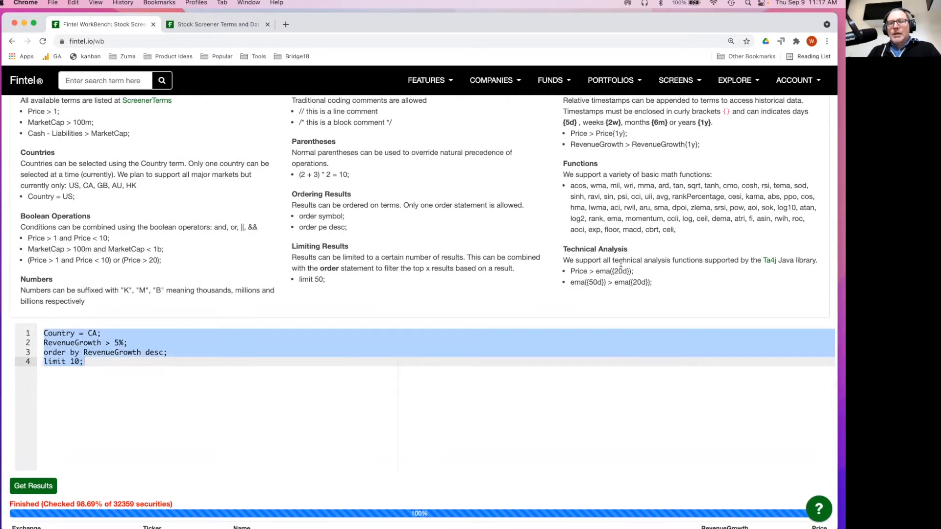
Open the Ta4j library link in a new tab and view the wiki's Technical Indicators page
{"action": "right_click", "coordinate": [767, 264]}
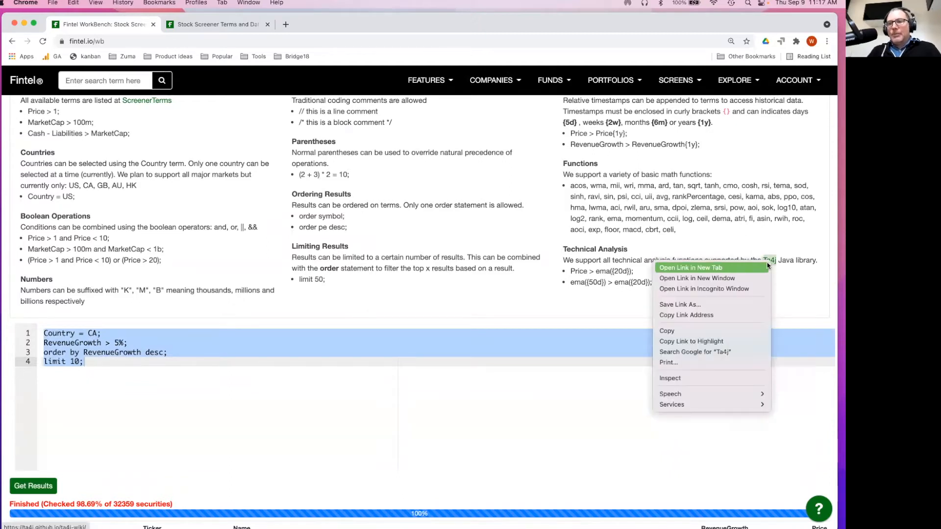
{"action": "left_click", "coordinate": [760, 266]}
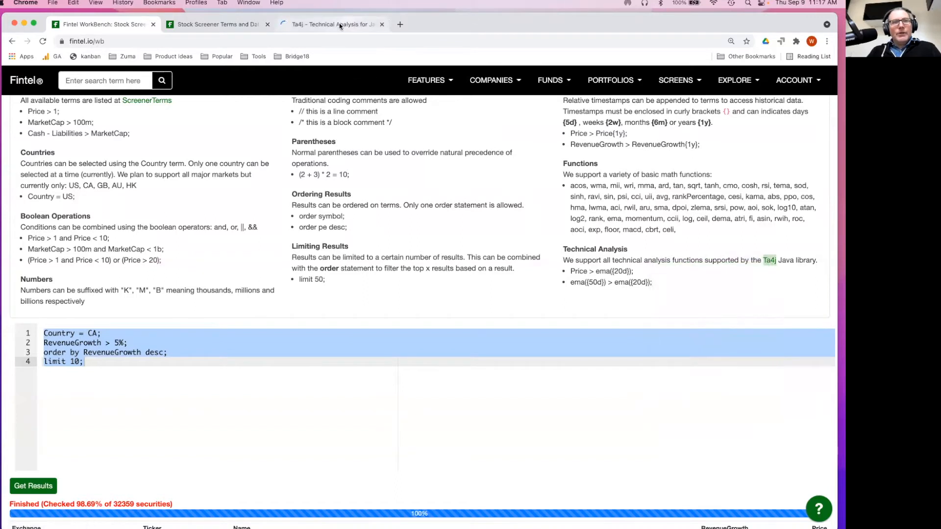
{"action": "left_click", "coordinate": [340, 26]}
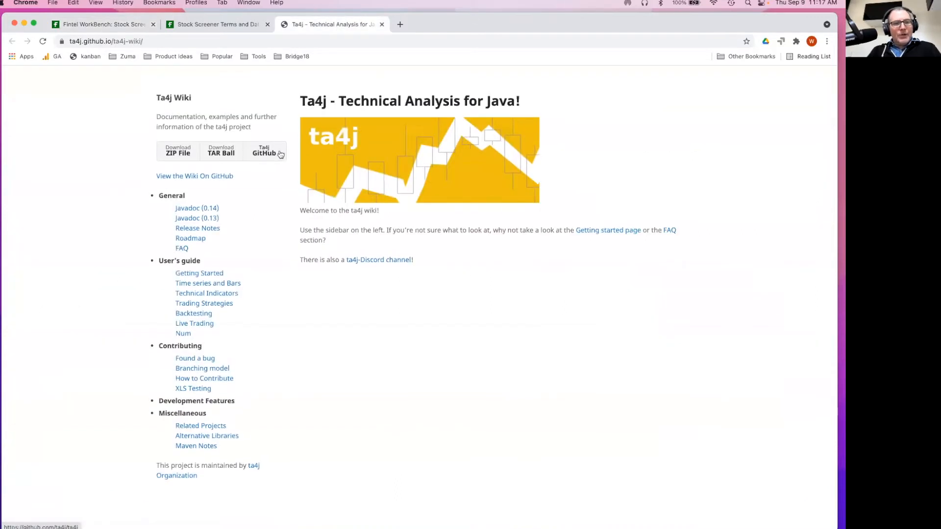
{"action": "left_click", "coordinate": [201, 294]}
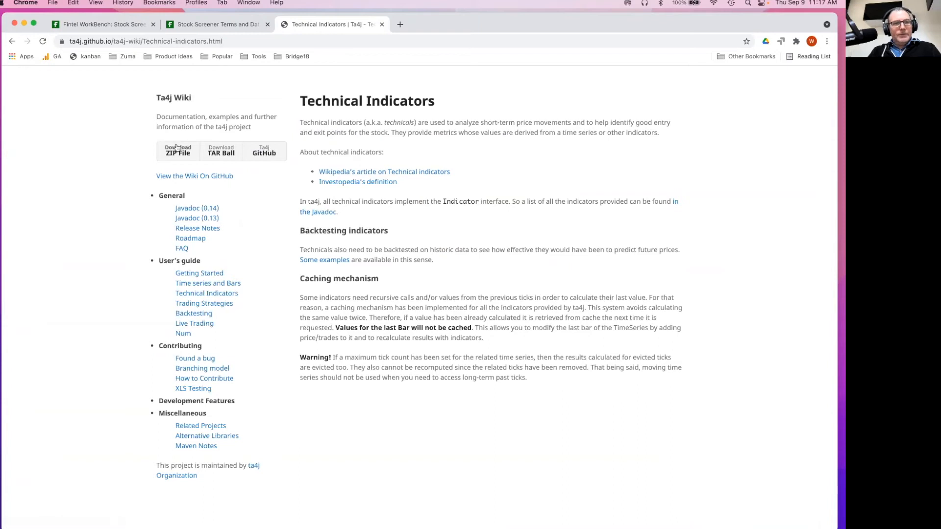
Open the Ta4j Javadoc (0.14) and view the classes of the org.ta4j.core.indicators.bollinger package
{"action": "left_click", "coordinate": [216, 208]}
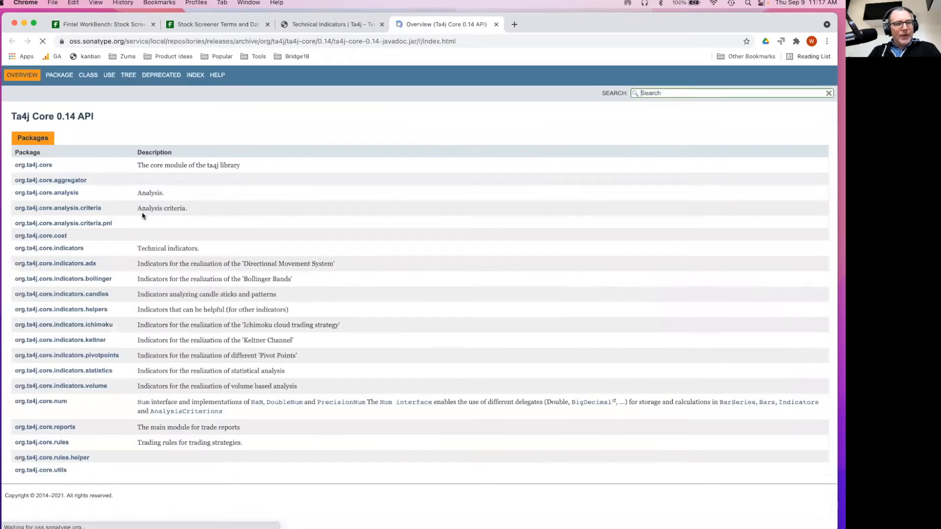
{"action": "left_click", "coordinate": [86, 279]}
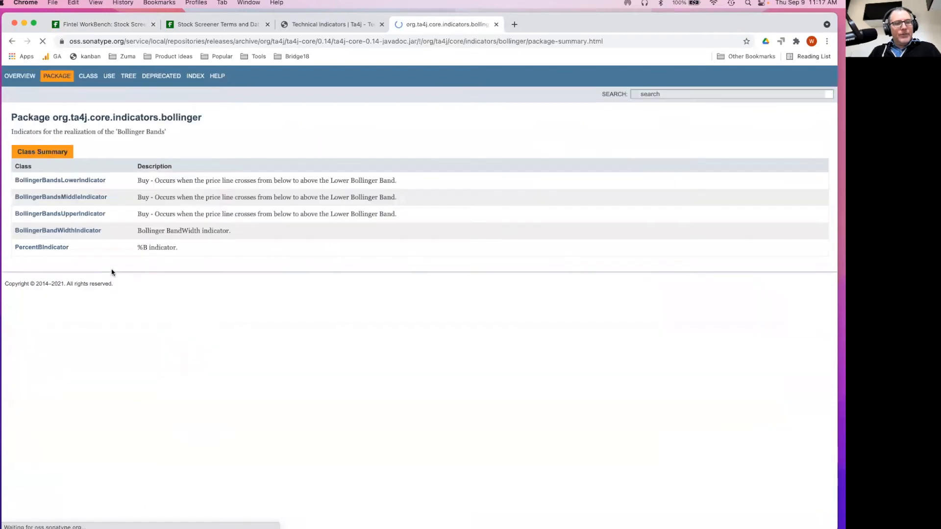
{"action": "left_click", "coordinate": [313, 26]}
{"action": "left_click", "coordinate": [206, 27]}
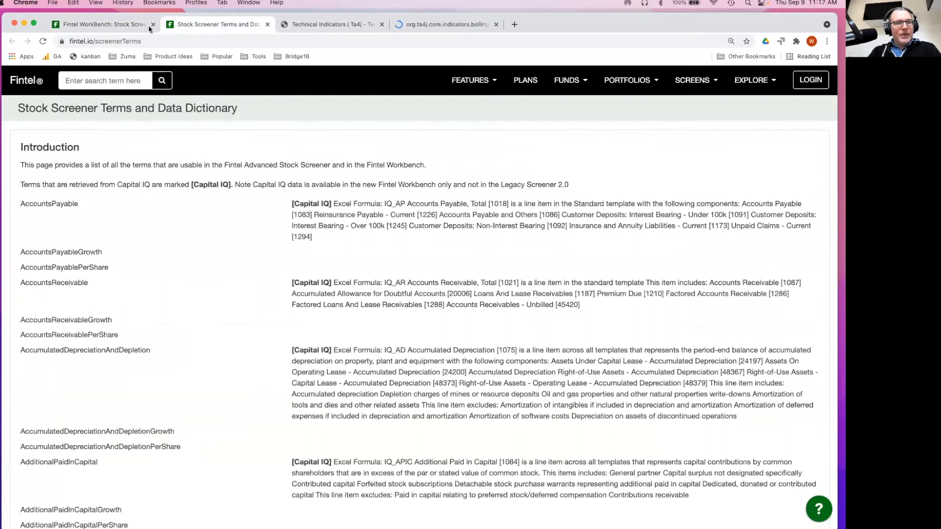
Return to the Fintel WorkBench and replace the whole query with an empty first line
{"action": "left_click", "coordinate": [150, 29]}
{"action": "key", "text": "super+a"}
{"action": "key", "text": "Return"}
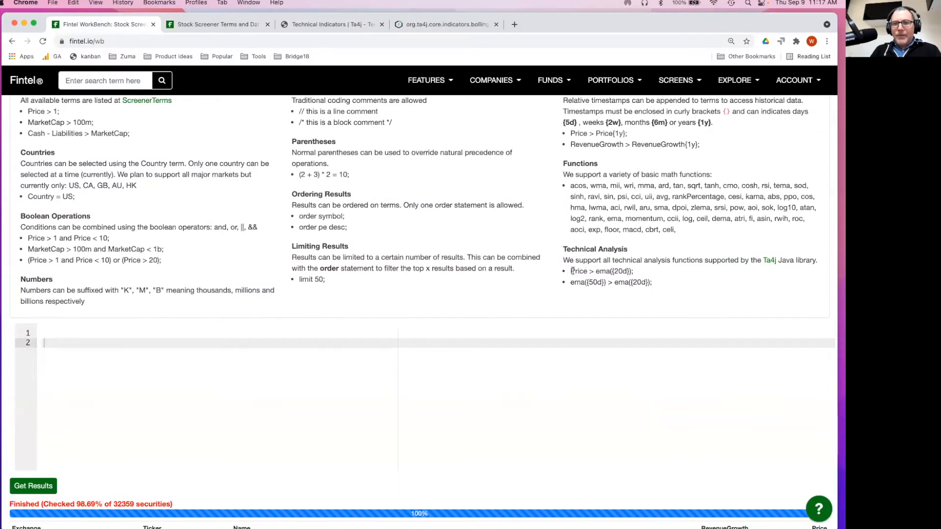
Copy the example "Price > ema({20d});" from the Technical Analysis section into the second line of the query
{"action": "left_click_drag", "start_coordinate": [572, 271], "coordinate": [643, 271]}
{"action": "key", "text": "super+c"}
{"action": "left_click", "coordinate": [326, 378]}
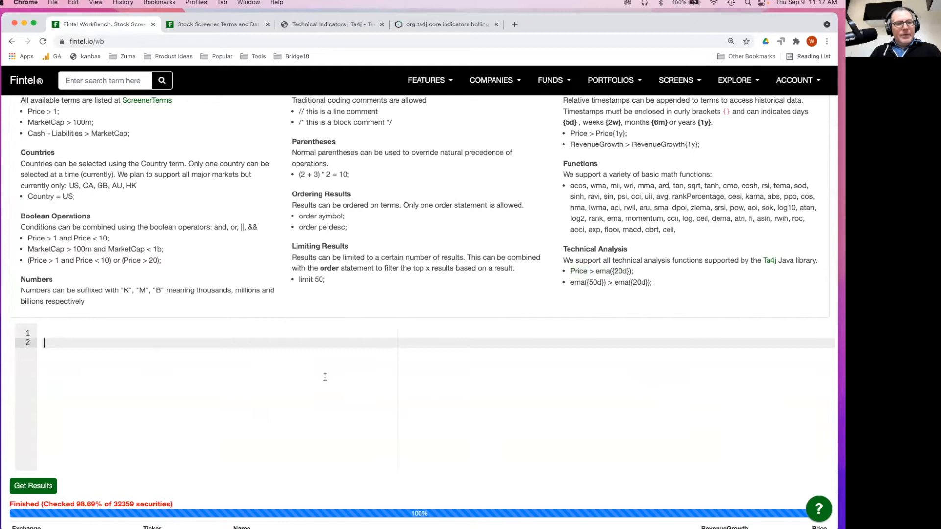
{"action": "key", "text": "super+v"}
{"action": "key", "text": "Up"}
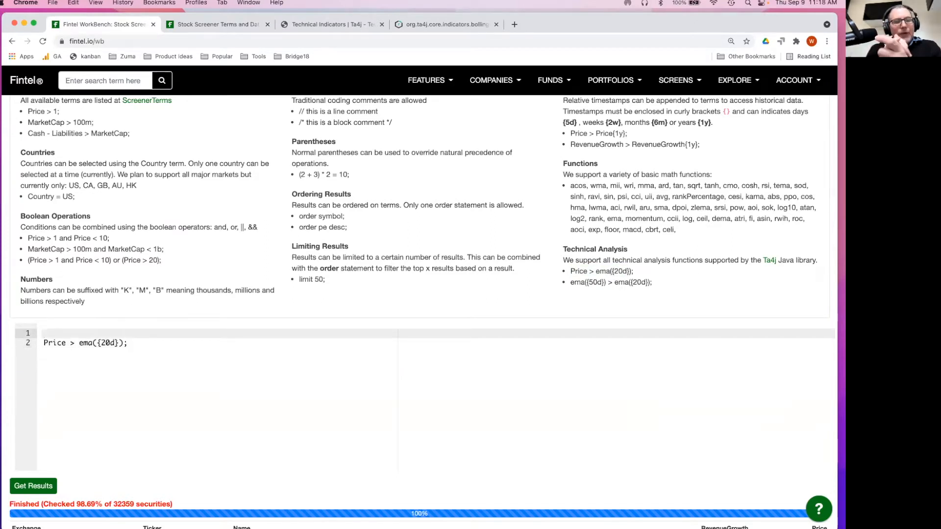
Run the 20-day EMA query, look over the incoming results and cancel the processing
{"action": "left_click", "coordinate": [314, 385]}
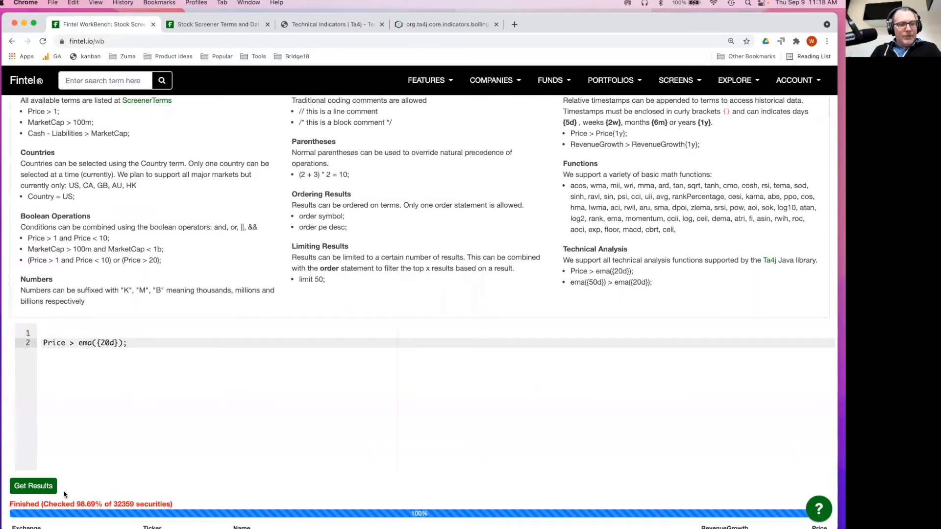
{"action": "left_click", "coordinate": [30, 488]}
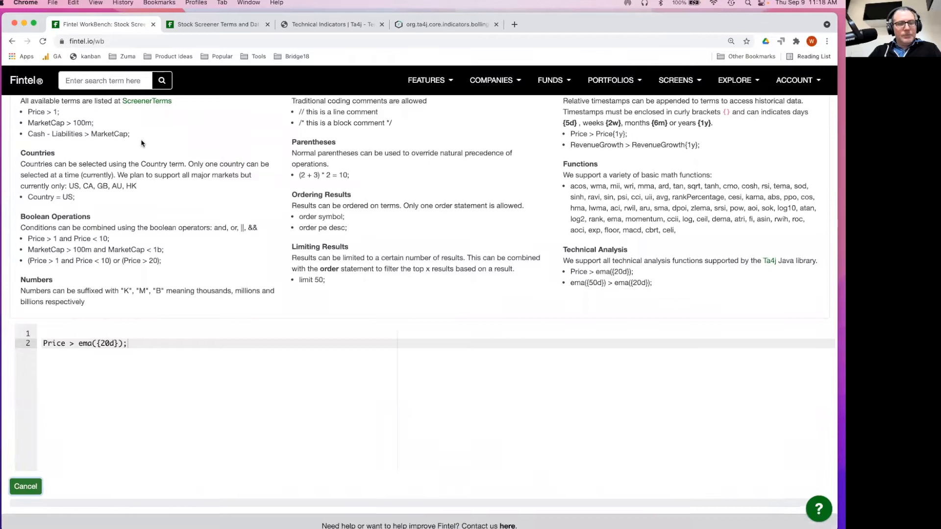
{"action": "scroll", "coordinate": [141, 143], "scroll_direction": "up", "scroll_amount": 1}
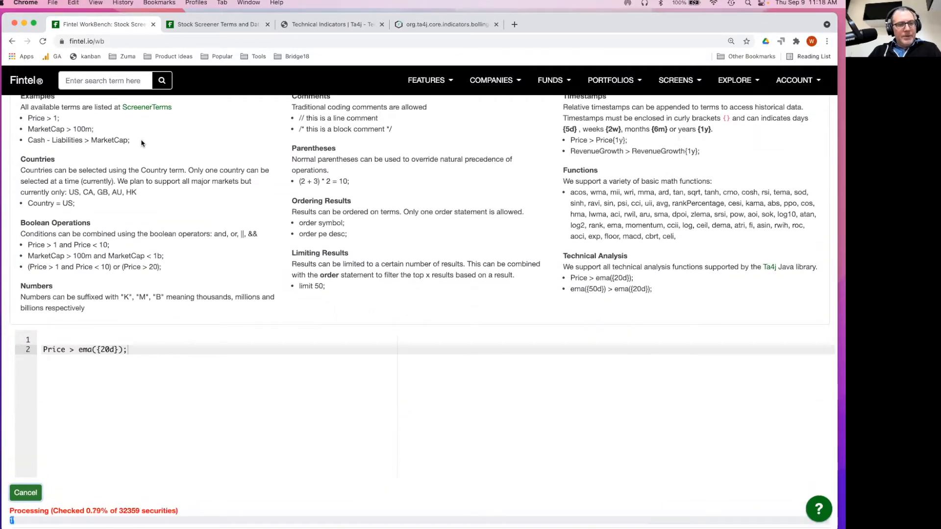
{"action": "scroll", "coordinate": [142, 143], "scroll_direction": "down", "scroll_amount": 3}
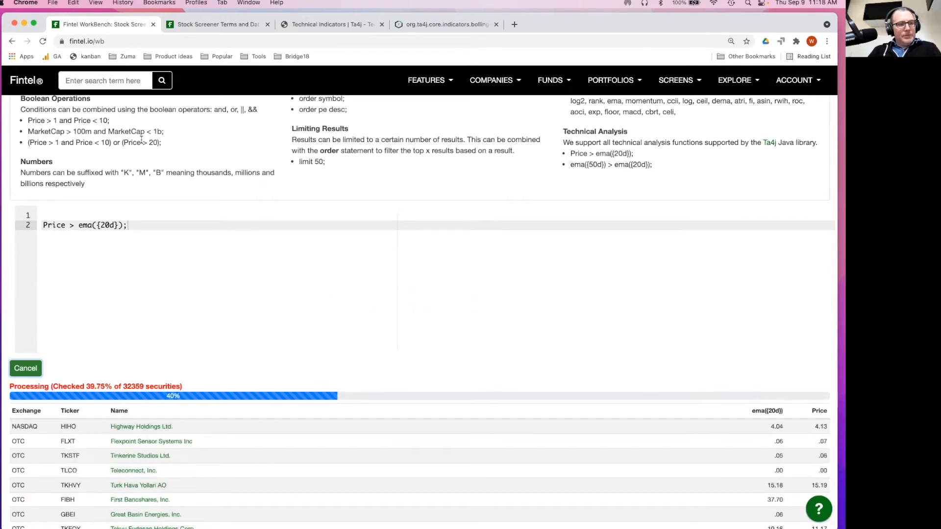
{"action": "left_click", "coordinate": [25, 368]}
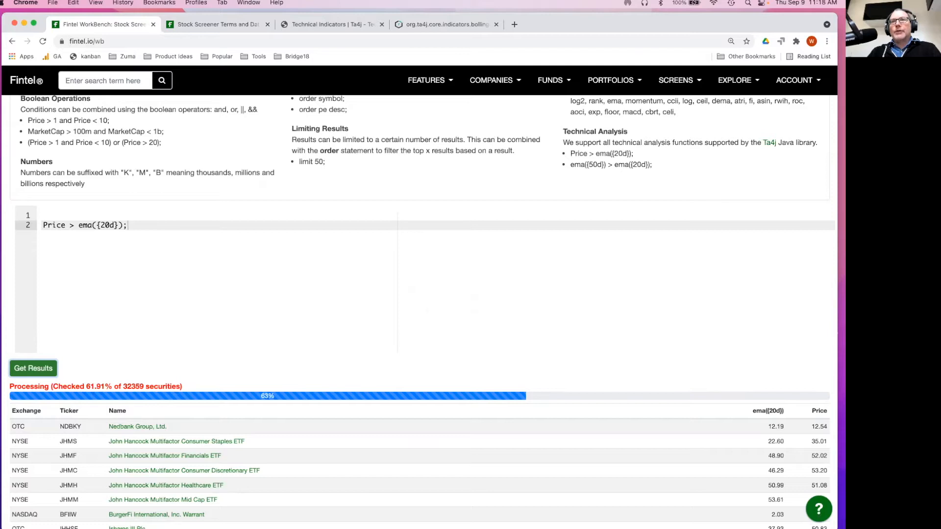
Add the condition "RevenueGrowth > 5%;" on the empty first line of the query
{"action": "left_click", "coordinate": [95, 213]}
{"action": "type", "text": "RevenueGrowth > "}
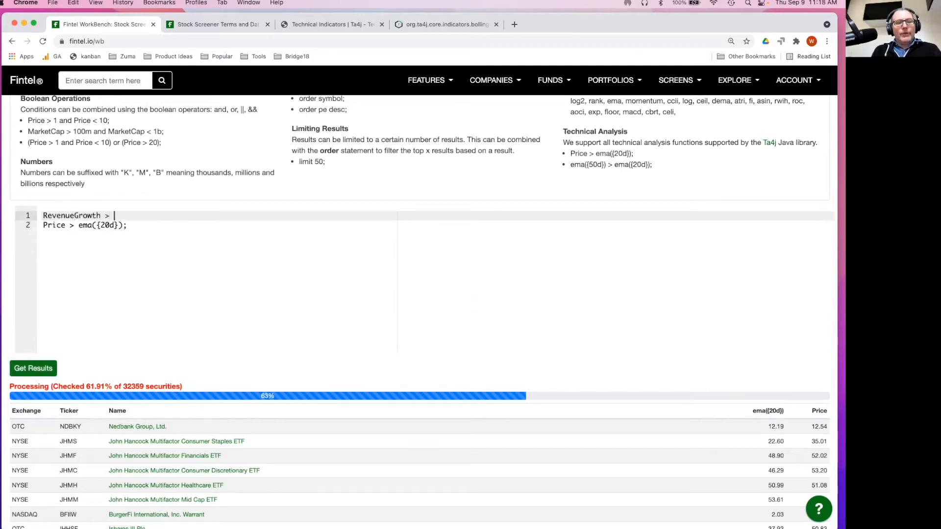
{"action": "type", "text": "5%;"}
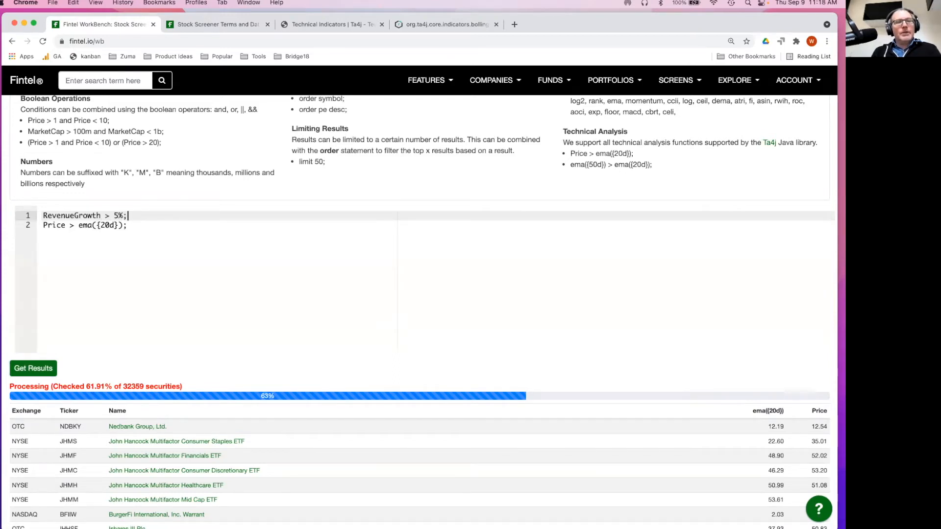
{"action": "key", "text": "Left"}
{"action": "key", "text": "Left"}
{"action": "key", "text": "Left"}
{"action": "key", "text": "Left"}
{"action": "key", "text": "Left"}
{"action": "key", "text": "Left"}
{"action": "key", "text": "Left"}
{"action": "key", "text": "Left"}
{"action": "key", "text": "Left"}
{"action": "key", "text": "Left"}
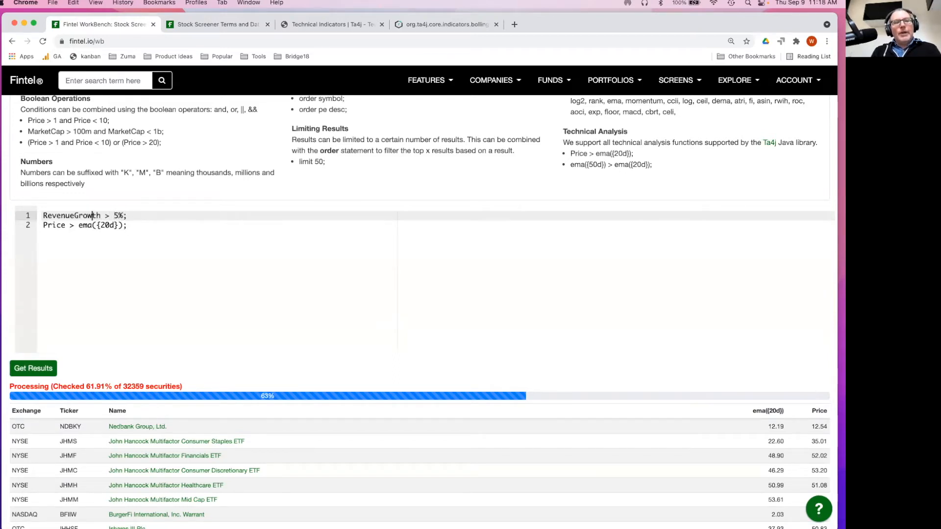
{"action": "key", "text": "Left"}
{"action": "key", "text": "Right"}
{"action": "key", "text": "Right"}
{"action": "key", "text": "Right"}
{"action": "key", "text": "Right"}
{"action": "key", "text": "Right"}
{"action": "key", "text": "Right"}
{"action": "key", "text": "Left"}
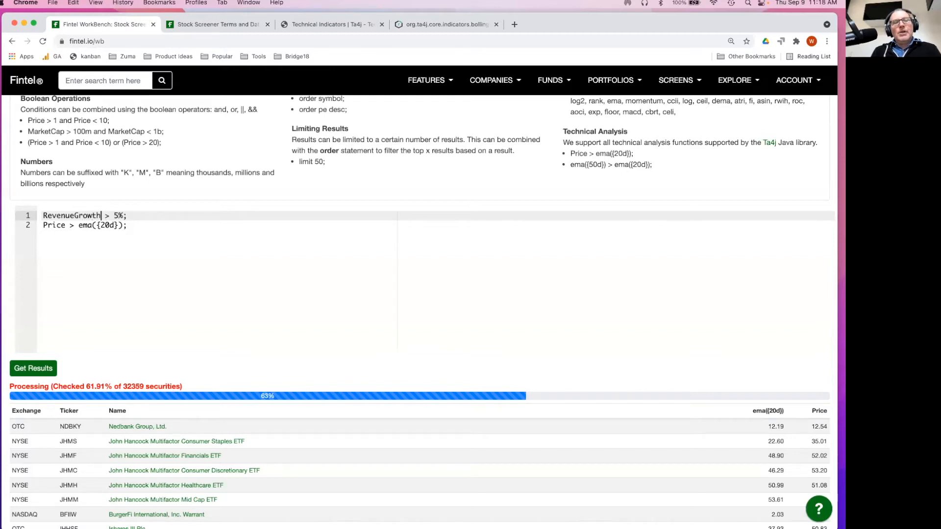
Delete the RevenueGrowth line so the query keeps only the 20-day EMA condition
{"action": "key", "text": "super+Left"}
{"action": "key", "text": "shift+Down"}
{"action": "key", "text": "BackSpace"}
{"action": "scroll", "coordinate": [252, 94], "scroll_direction": "down", "scroll_amount": 1}
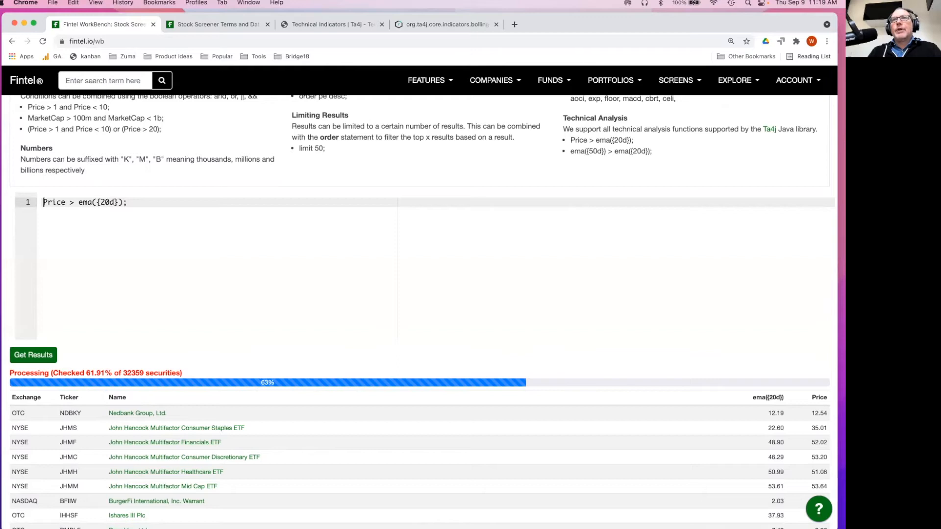
Remove the price comparison from the query and change the remaining term to ema({4m}) without its semicolon
{"action": "left_click", "coordinate": [156, 200]}
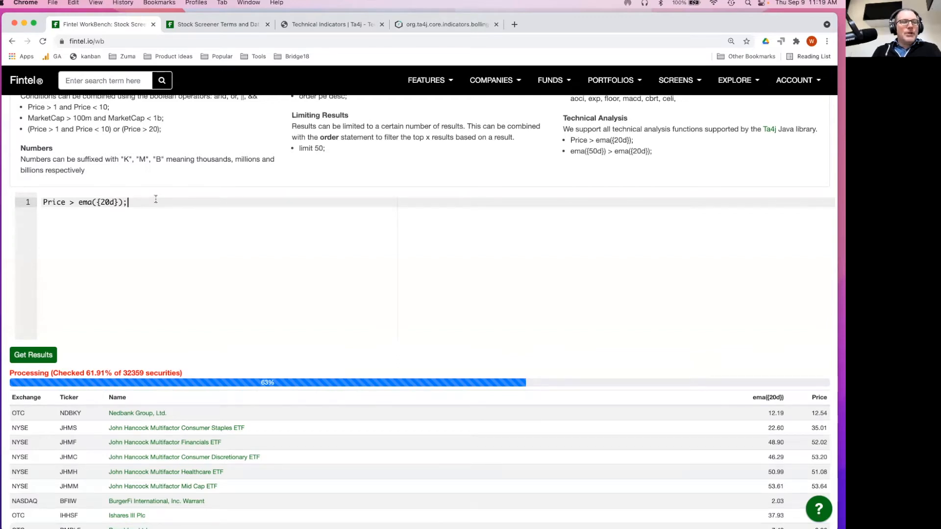
{"action": "key", "text": "super+a"}
{"action": "type", "text": "ema"}
{"action": "key", "text": "super+z"}
{"action": "left_click", "coordinate": [66, 202]}
{"action": "left_click_drag", "start_coordinate": [44, 202], "coordinate": [80, 202]}
{"action": "key", "text": "BackSpace"}
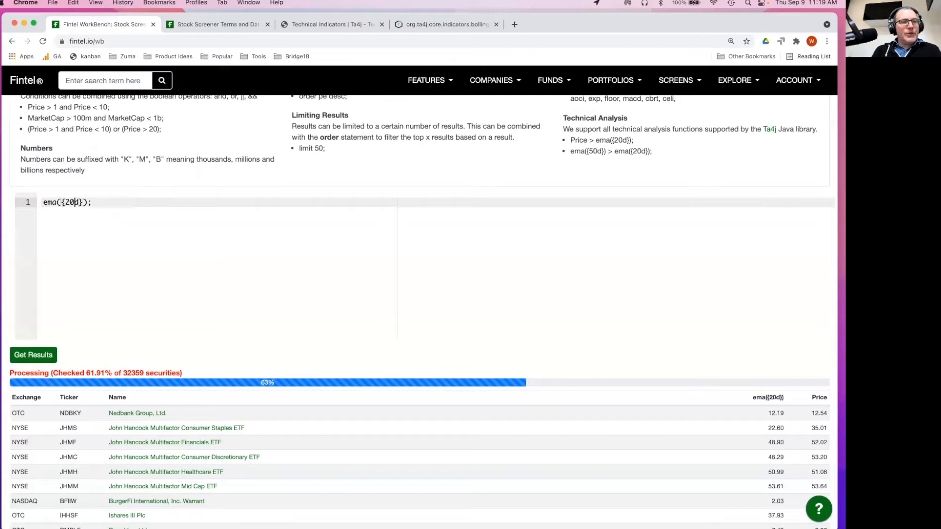
{"action": "key", "text": "BackSpace"}
{"action": "key", "text": "BackSpace"}
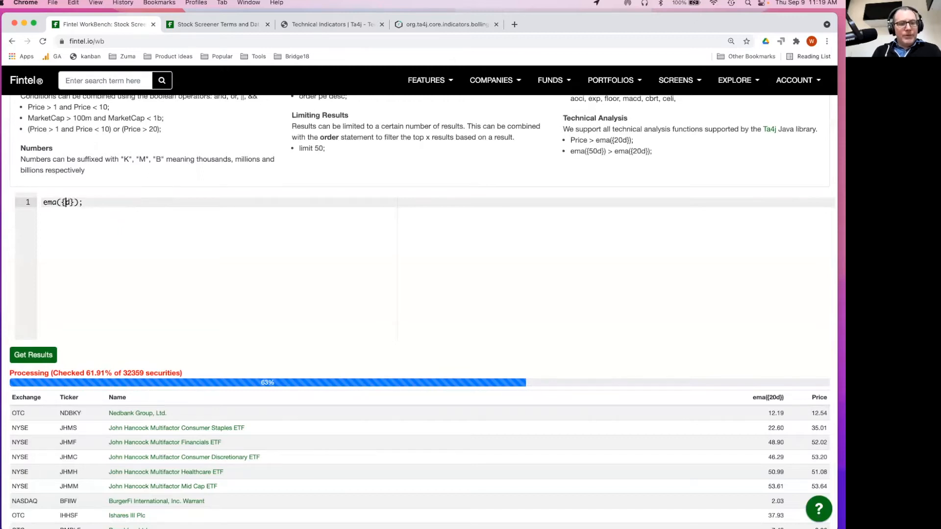
{"action": "type", "text": "4"}
{"action": "key", "text": "BackSpace"}
{"action": "type", "text": "m"}
{"action": "key", "text": "Right"}
{"action": "key", "text": "Right"}
{"action": "key", "text": "Right"}
{"action": "key", "text": "BackSpace"}
Complete the query as "ema({4m}) > ema({16});" and try to run it
{"action": "type", "text": "> "}
{"action": "type", "text": "ema("}
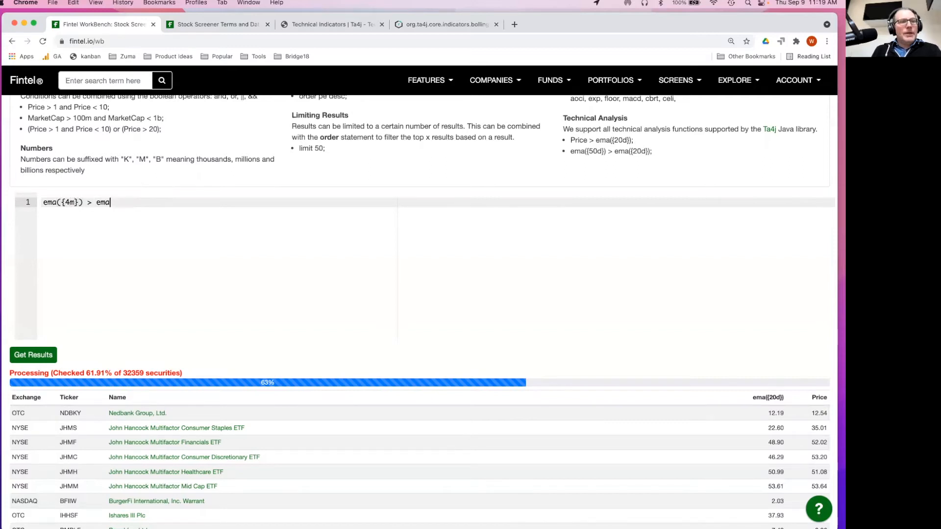
{"action": "type", "text": "{"}
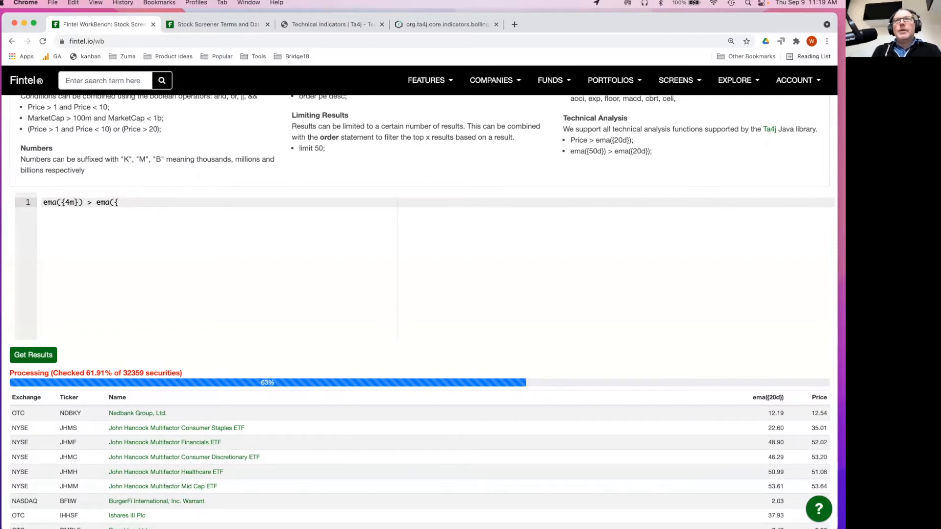
{"action": "type", "text": "16}"}
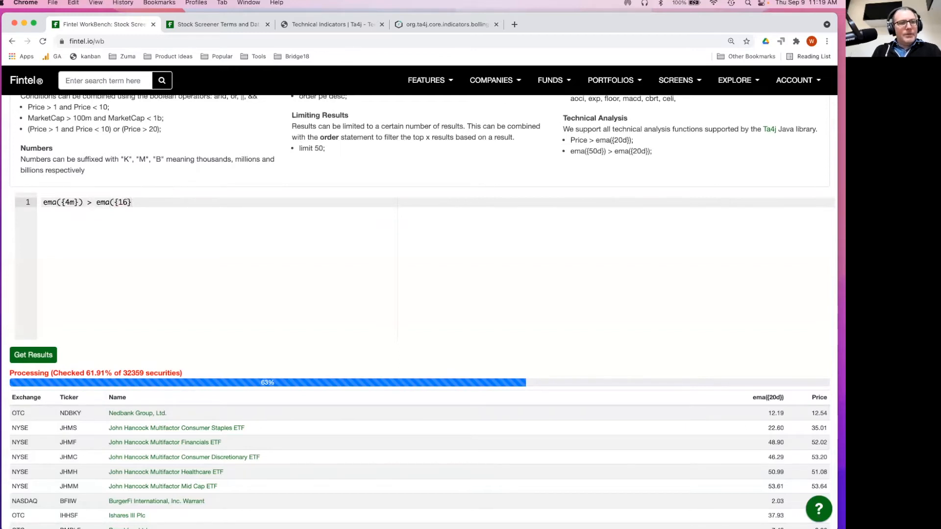
{"action": "type", "text": ");"}
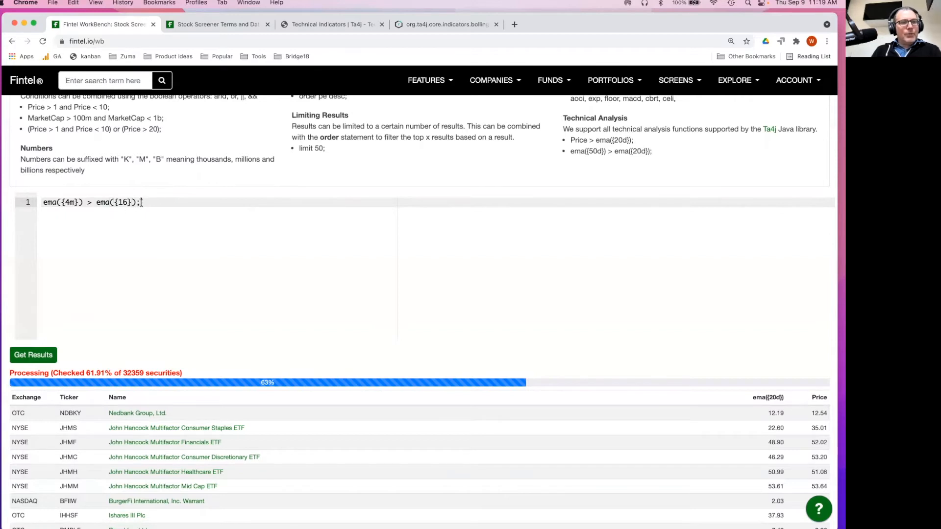
{"action": "left_click", "coordinate": [23, 357]}
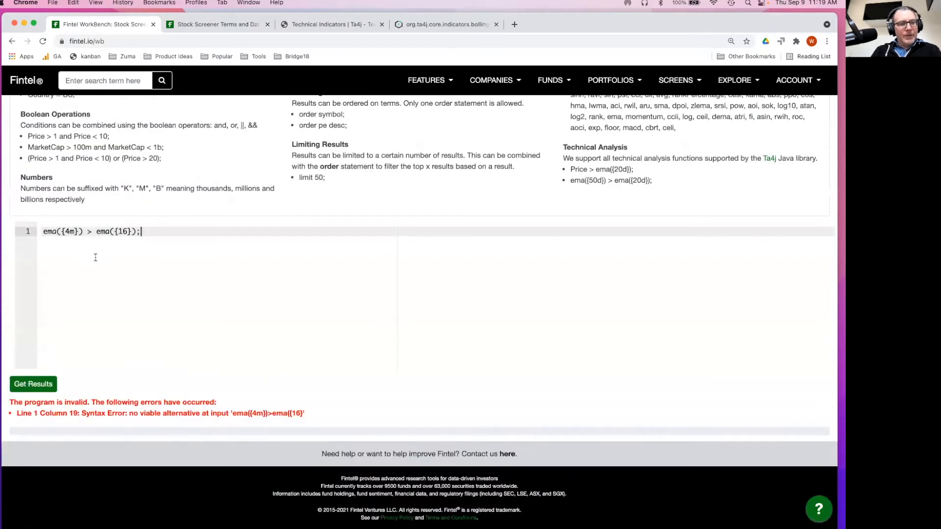
{"action": "left_click", "coordinate": [34, 379]}
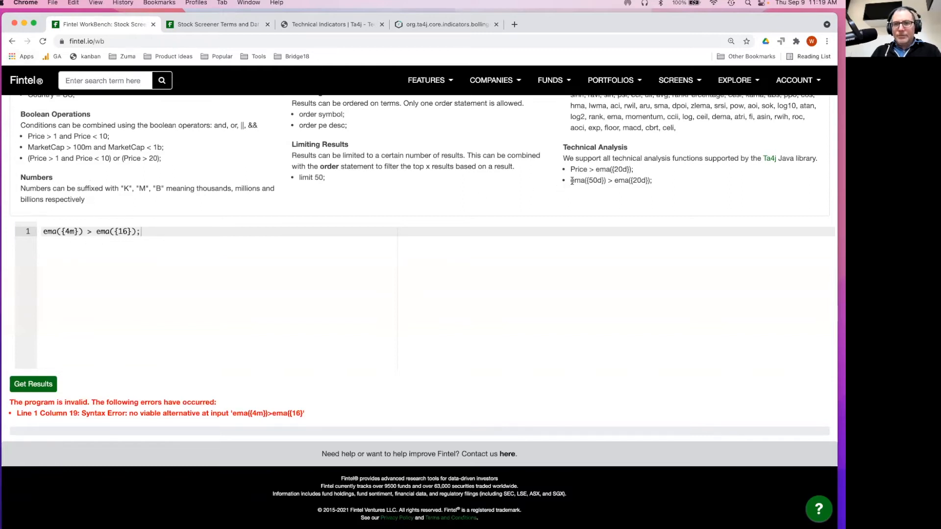
Replace the query with the Technical Analysis example "ema({50d}) > ema({20d});" and run it
{"action": "left_click_drag", "start_coordinate": [570, 181], "coordinate": [659, 181]}
{"action": "key", "text": "super+c"}
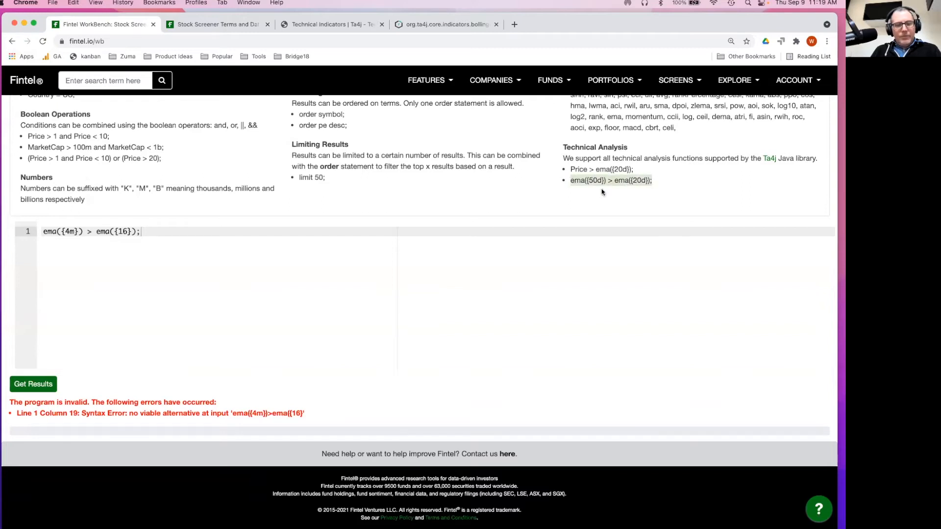
{"action": "left_click", "coordinate": [301, 267]}
{"action": "key", "text": "super+a"}
{"action": "key", "text": "super+v"}
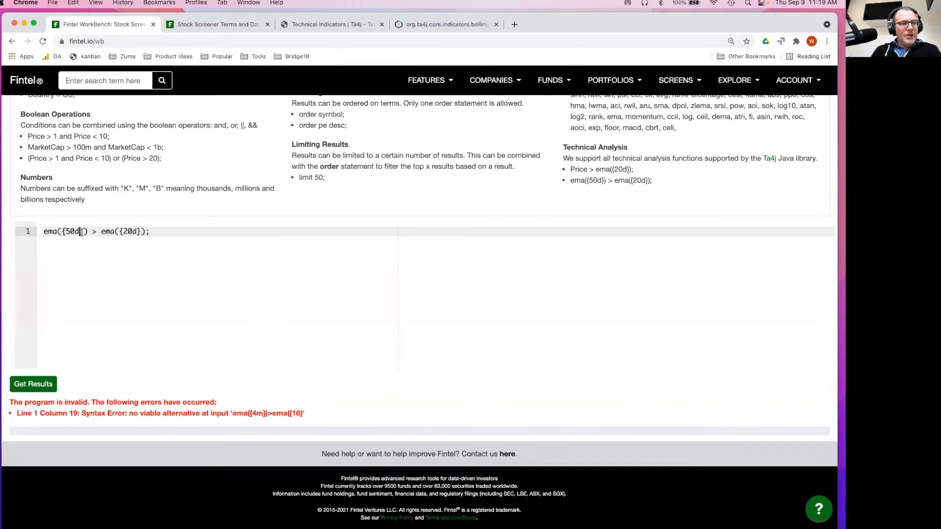
{"action": "left_click", "coordinate": [21, 387]}
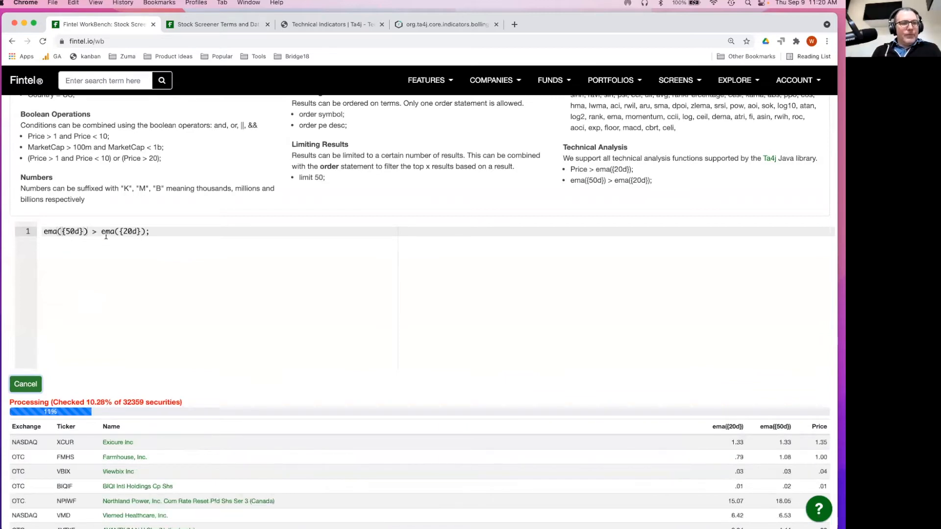
Duplicate the EMA comparison onto a second line and set the copy's first period to 51d
{"action": "key", "text": "super+a"}
{"action": "key", "text": "super+c"}
{"action": "key", "text": "Right"}
{"action": "key", "text": "Return"}
{"action": "key", "text": "super+v"}
{"action": "key", "text": "alt+Left"}
{"action": "key", "text": "alt+Left"}
{"action": "key", "text": "alt+Left"}
{"action": "key", "text": "Left"}
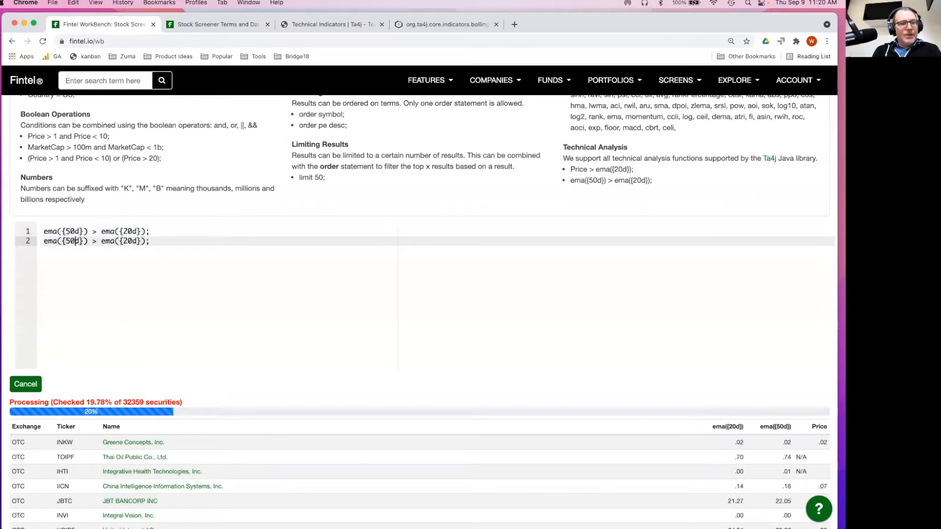
{"action": "key", "text": "BackSpace"}
{"action": "type", "text": "1"}
Set the second line's other EMA period to 19d and its comparison operator to <
{"action": "key", "text": "super+Right"}
{"action": "key", "text": "alt+Left"}
{"action": "key", "text": "alt+Left"}
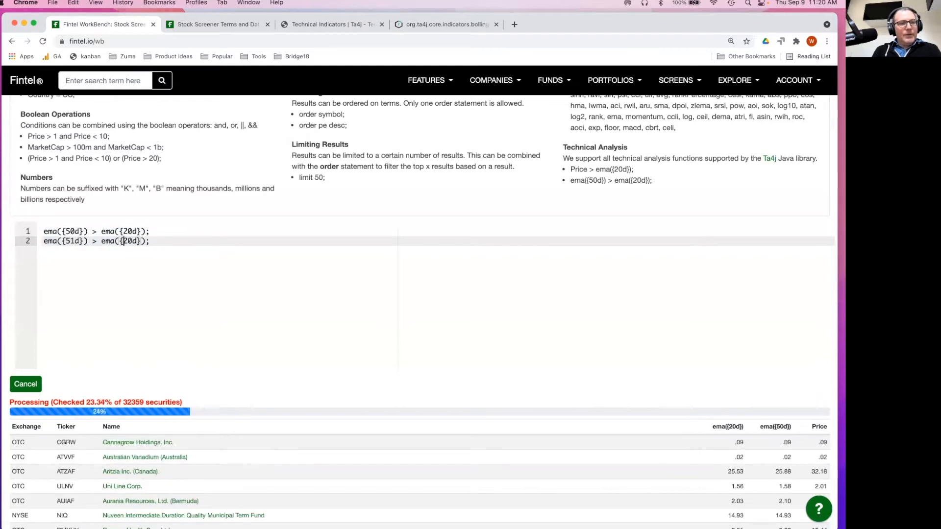
{"action": "key", "text": "Delete"}
{"action": "key", "text": "Delete"}
{"action": "type", "text": "19"}
{"action": "key", "text": "super+Left"}
{"action": "key", "text": "alt+Right"}
{"action": "key", "text": "alt+Right"}
{"action": "key", "text": "alt+Right"}
{"action": "key", "text": "Right"}
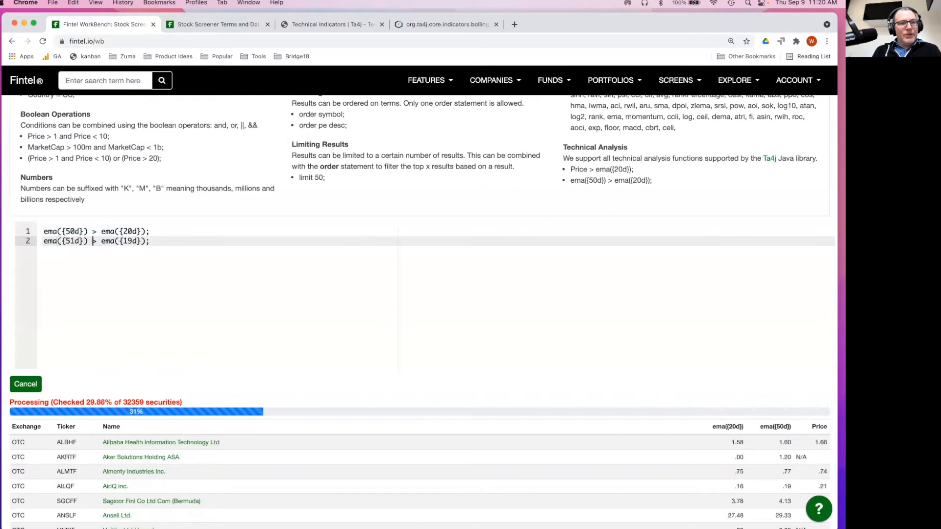
{"action": "key", "text": "Delete"}
{"action": "type", "text": "<"}
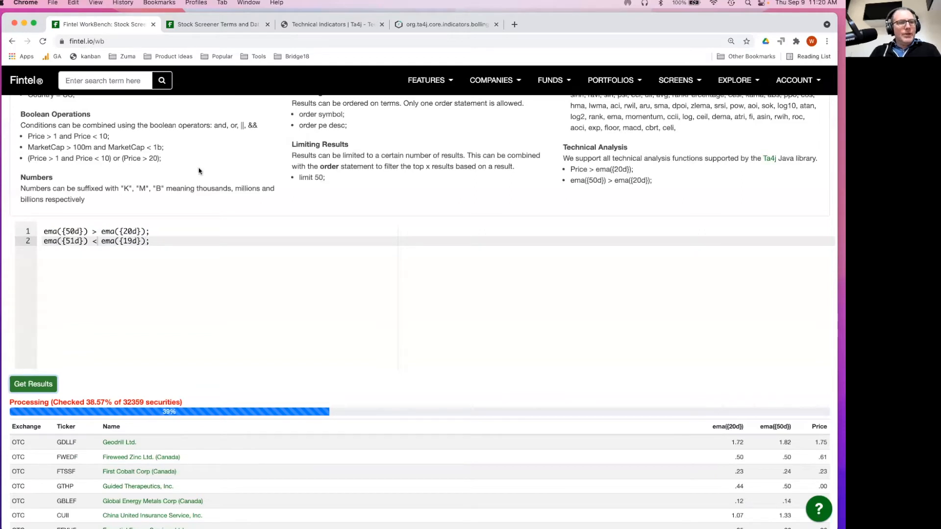
Review the two EMA conditions and delete both lines from the query
{"action": "left_click", "coordinate": [138, 241]}
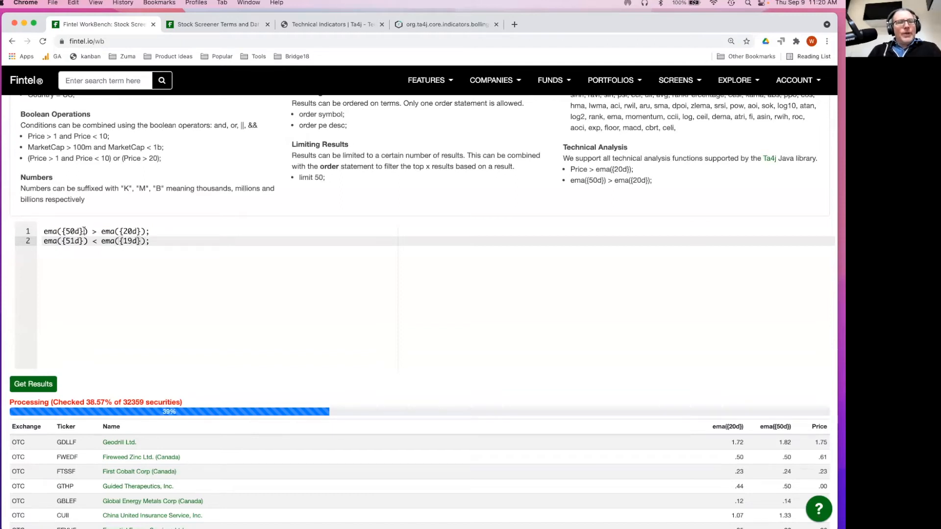
{"action": "left_click_drag", "start_coordinate": [42, 232], "coordinate": [150, 231]}
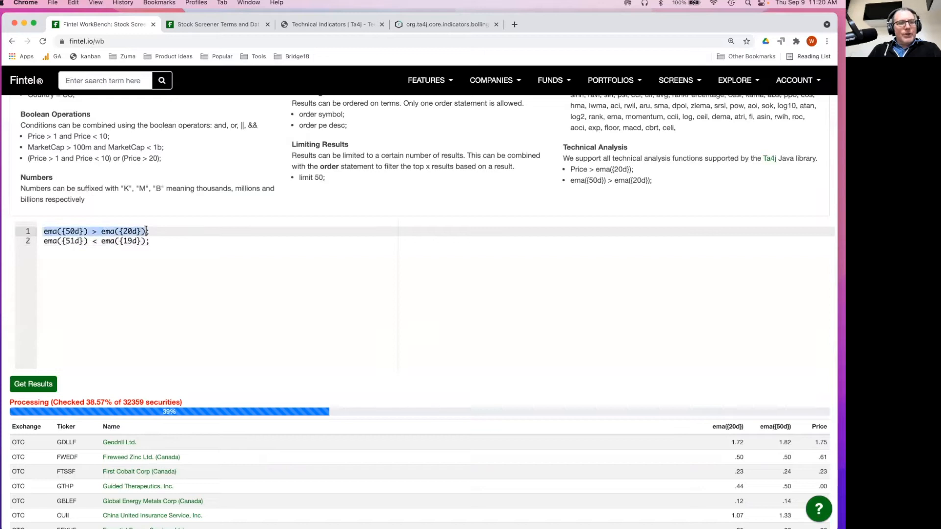
{"action": "scroll", "coordinate": [93, 318], "scroll_direction": "up", "scroll_amount": 2}
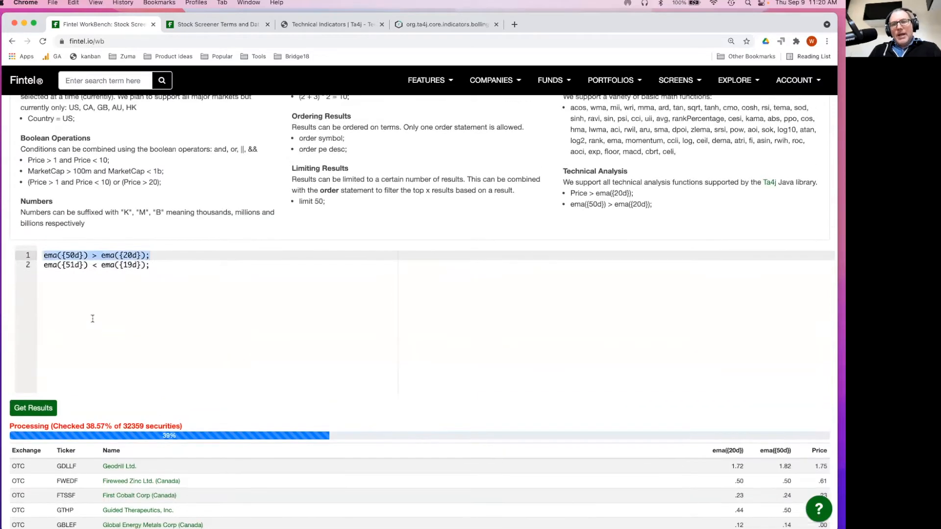
{"action": "left_click", "coordinate": [100, 313]}
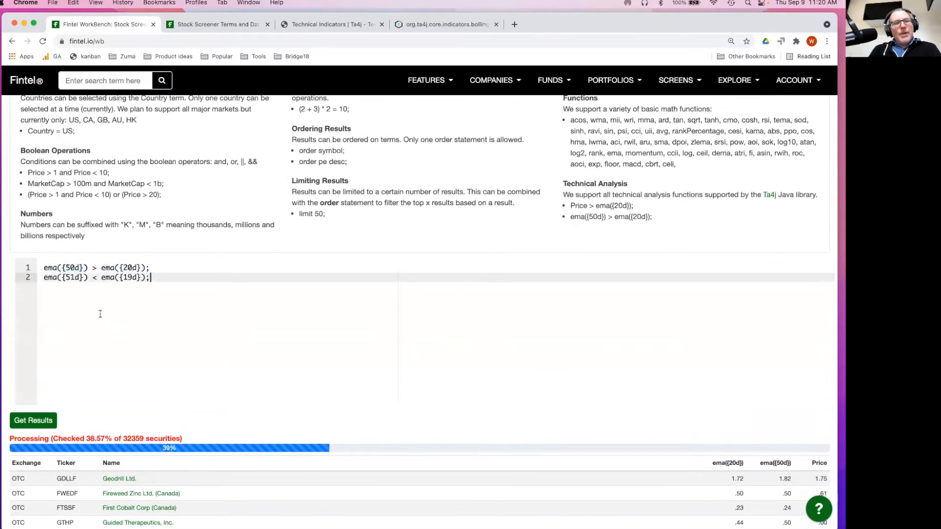
{"action": "scroll", "coordinate": [164, 293], "scroll_direction": "up", "scroll_amount": 1}
{"action": "left_click", "coordinate": [150, 295]}
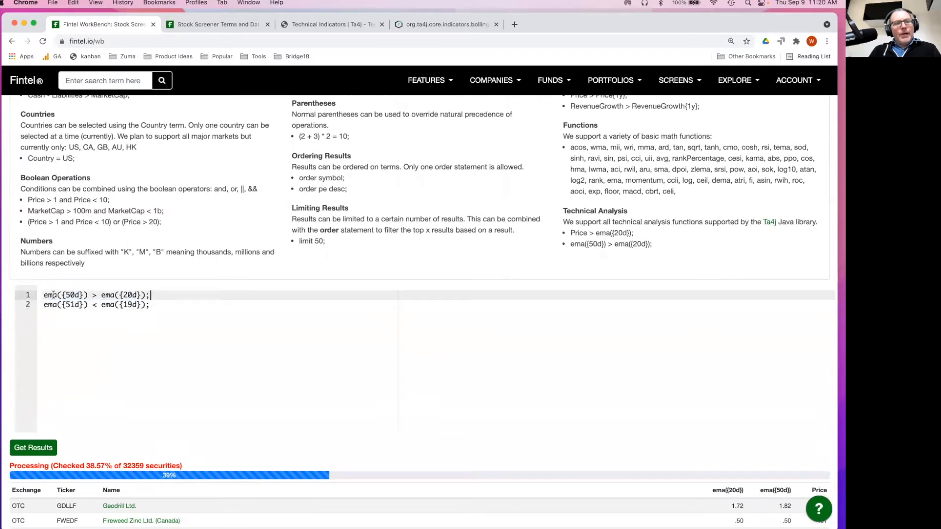
{"action": "left_click_drag", "start_coordinate": [61, 295], "coordinate": [179, 319]}
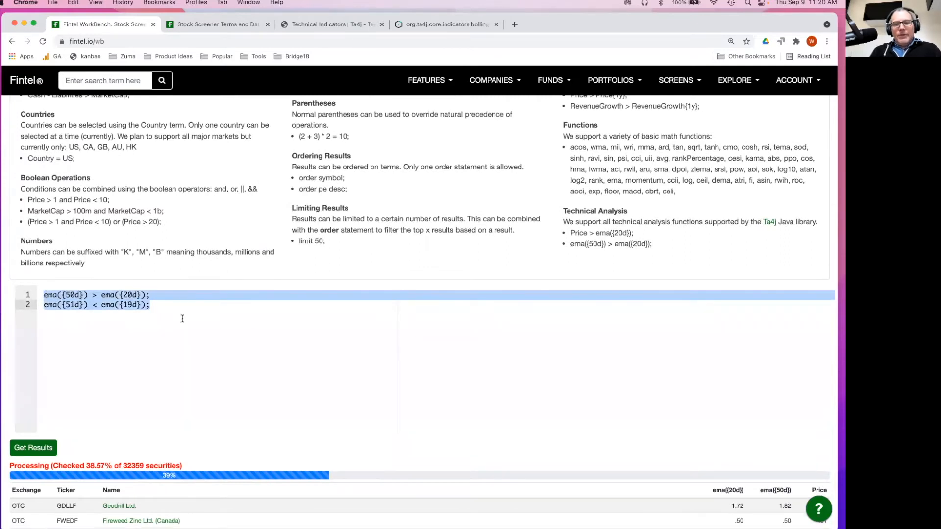
{"action": "key", "text": "BackSpace"}
Copy the example "RevenueGrowth > RevenueGrowth{1y};" from the Timestamps section into the empty query
{"action": "scroll", "coordinate": [450, 136], "scroll_direction": "up", "scroll_amount": 3}
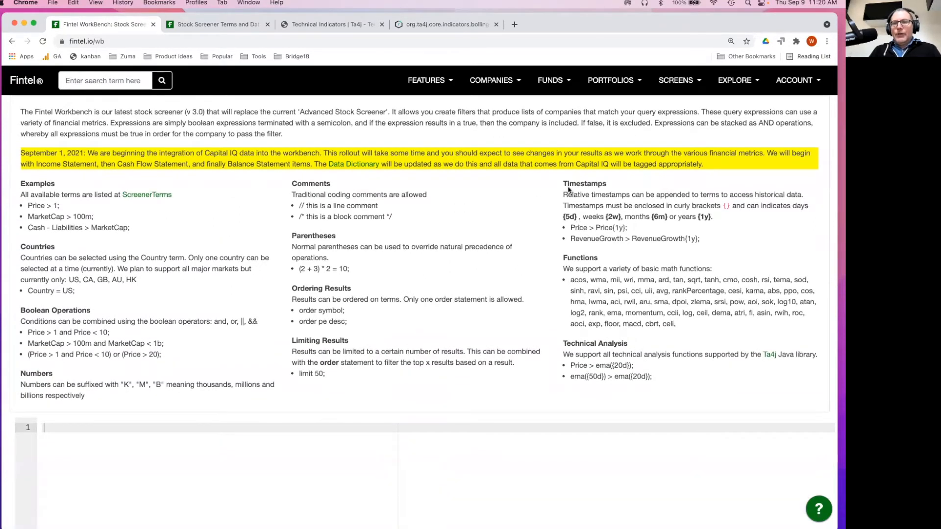
{"action": "scroll", "coordinate": [580, 197], "scroll_direction": "down", "scroll_amount": 1}
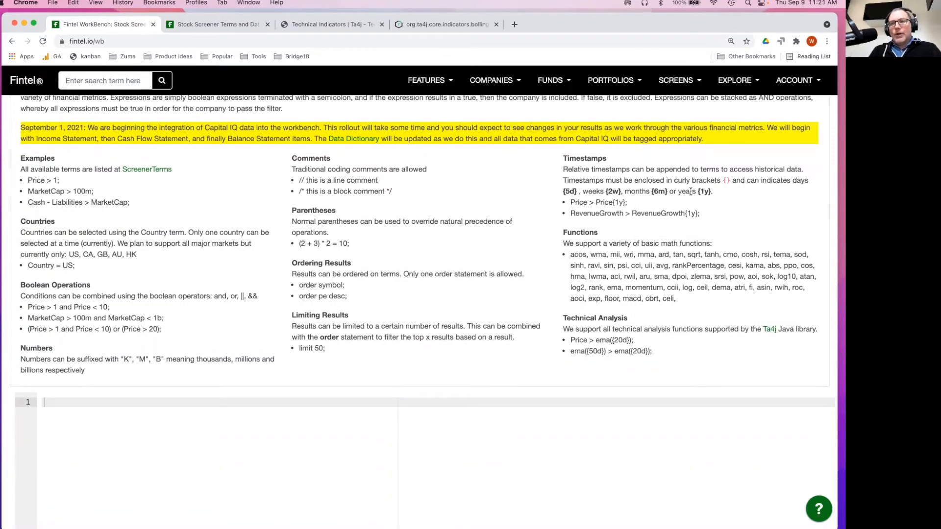
{"action": "left_click_drag", "start_coordinate": [571, 212], "coordinate": [702, 212]}
{"action": "key", "text": "super+c"}
{"action": "left_click", "coordinate": [181, 423]}
{"action": "key", "text": "super+v"}
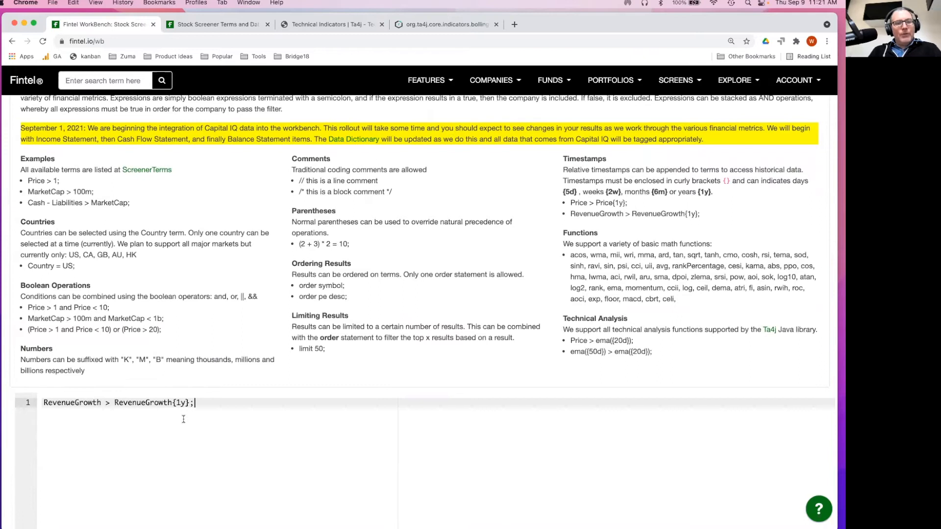
Run the revenue growth comparison query, highlight its {1y} timestamp and cancel the processing
{"action": "scroll", "coordinate": [184, 420], "scroll_direction": "down", "scroll_amount": 2}
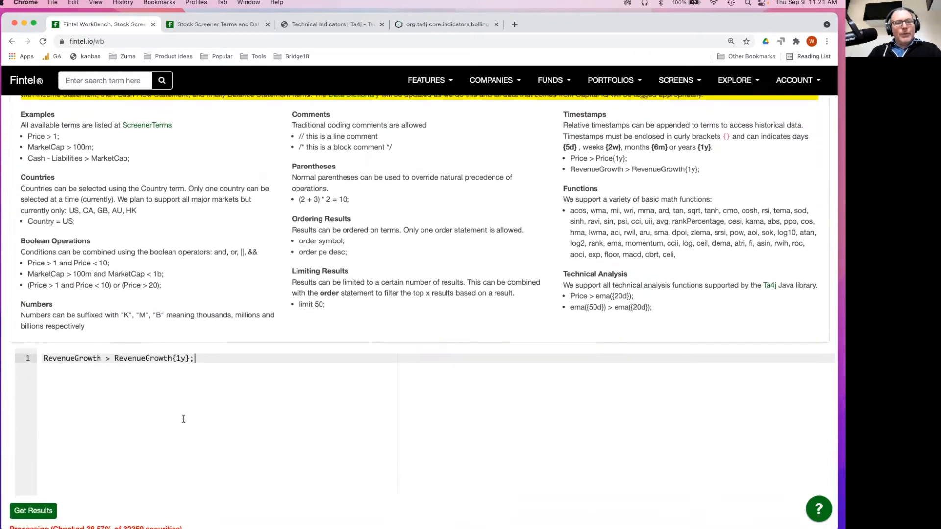
{"action": "left_click", "coordinate": [34, 451]}
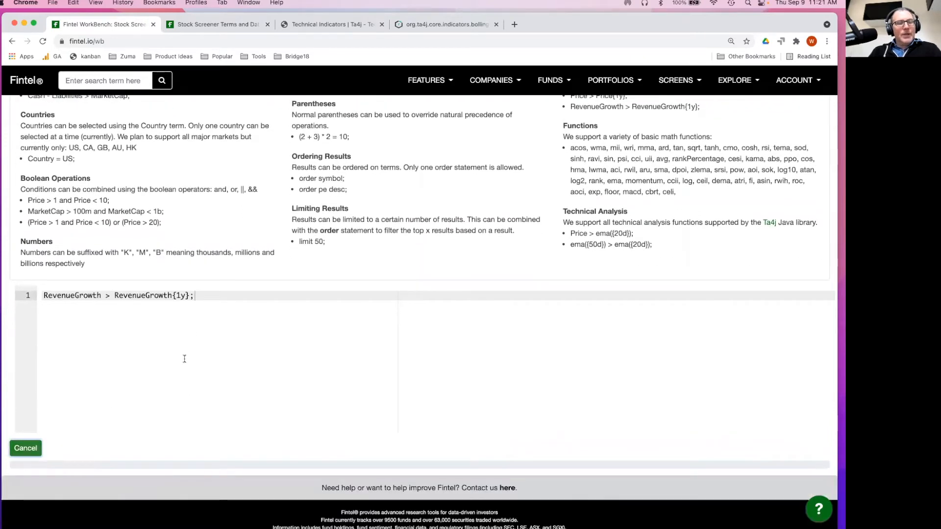
{"action": "left_click_drag", "start_coordinate": [174, 296], "coordinate": [200, 295]}
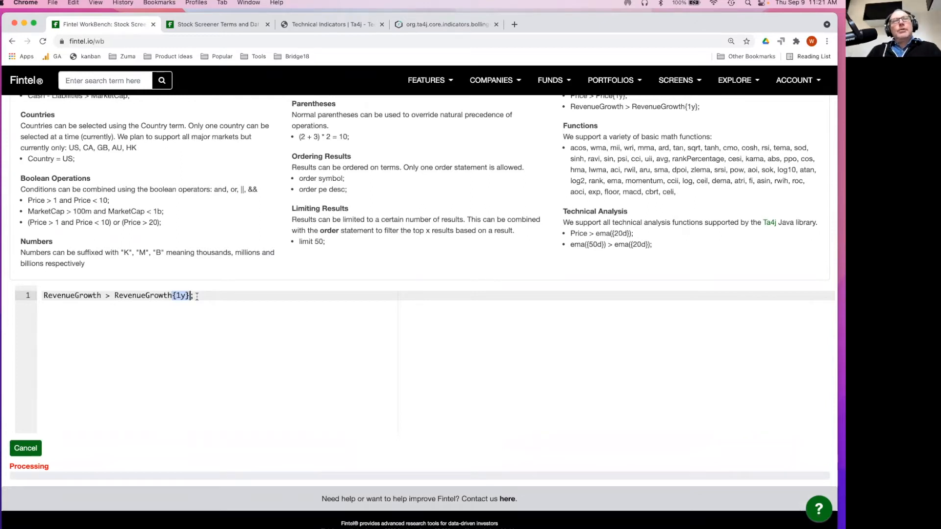
{"action": "scroll", "coordinate": [163, 373], "scroll_direction": "down", "scroll_amount": 3}
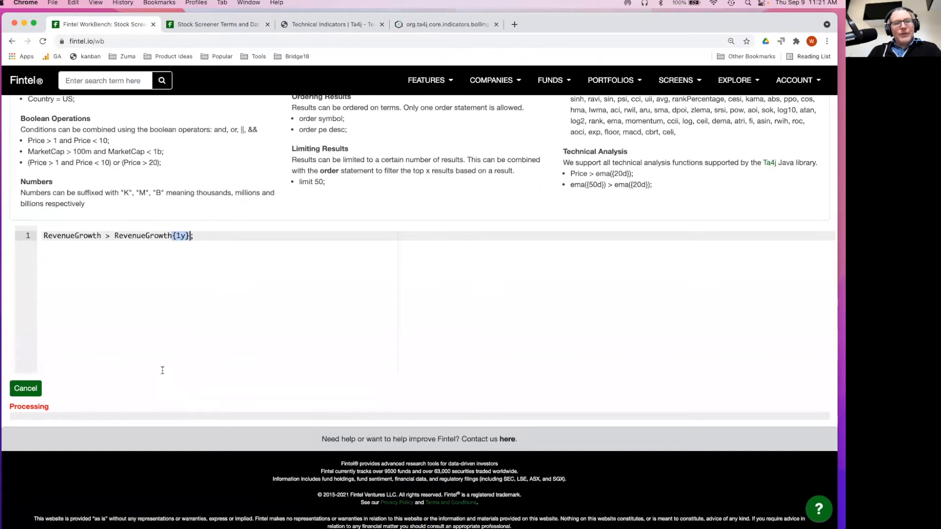
{"action": "left_click", "coordinate": [28, 388]}
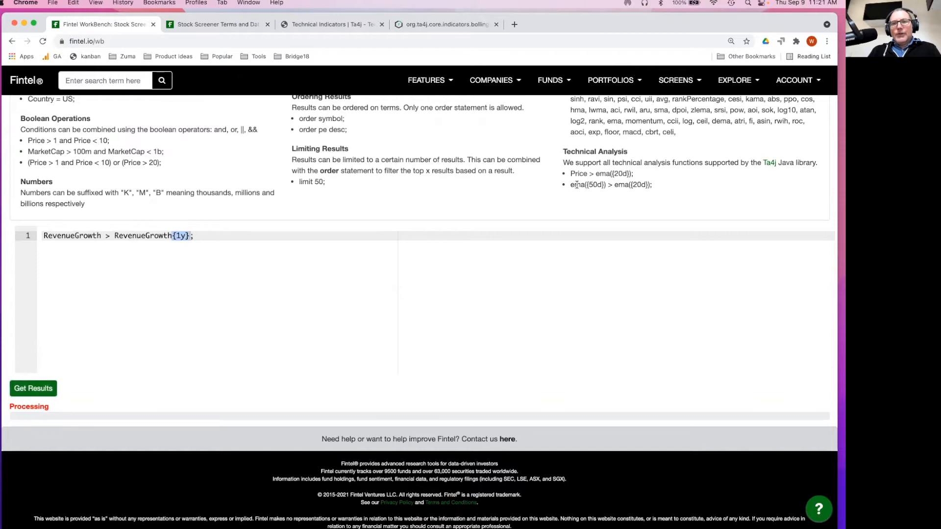
Replace the query with the Technical Analysis example "ema({50d}) > ema({20d});"
{"action": "left_click_drag", "start_coordinate": [571, 187], "coordinate": [652, 185]}
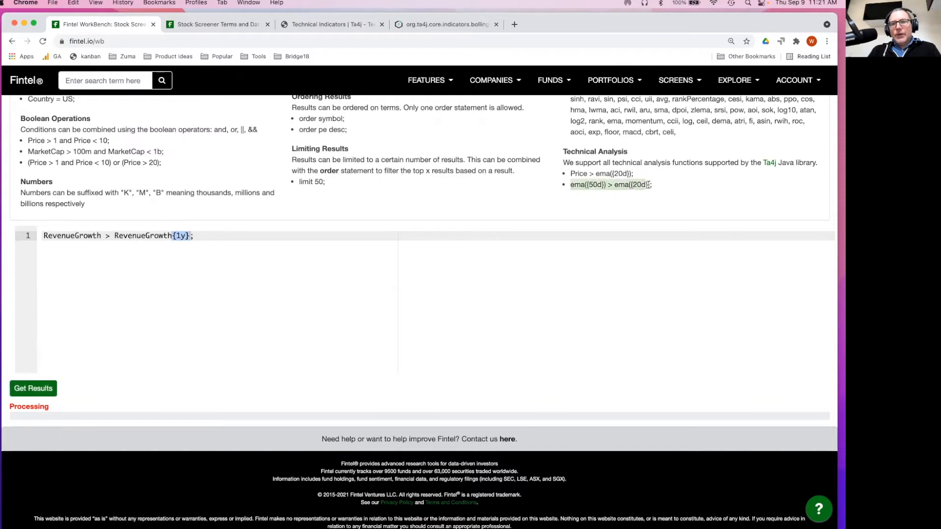
{"action": "left_click", "coordinate": [332, 300]}
{"action": "key", "text": "super+a"}
{"action": "key", "text": "BackSpace"}
{"action": "key", "text": "super+v"}
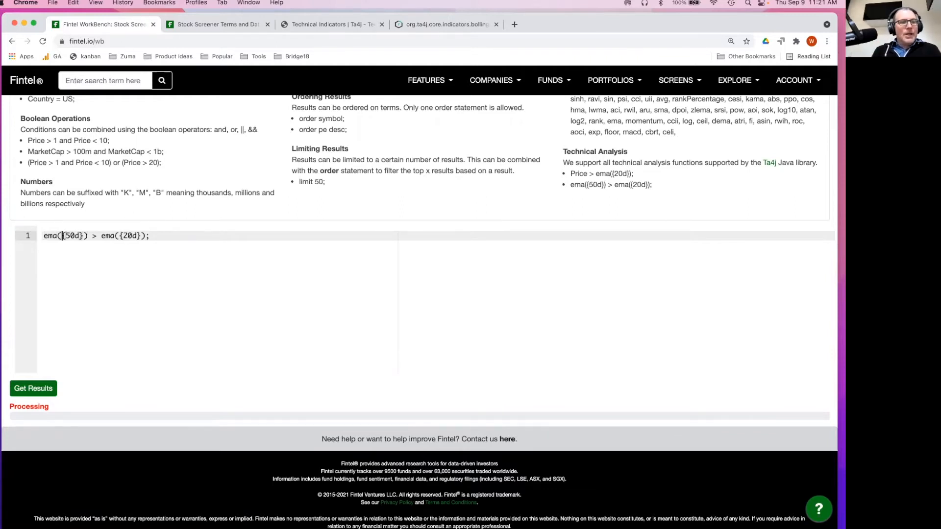
Set the first EMA period to 3m and the second to 1m, and run the query
{"action": "left_click_drag", "start_coordinate": [66, 235], "coordinate": [81, 235]}
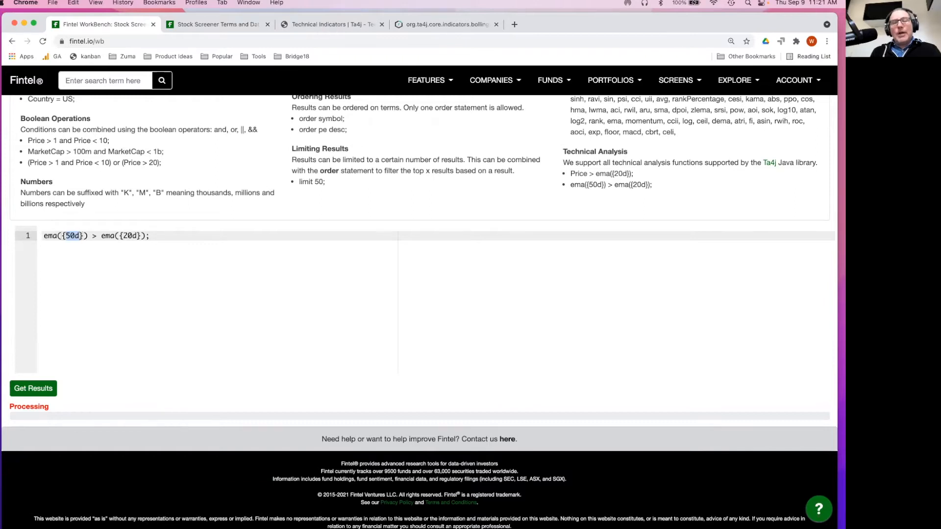
{"action": "type", "text": "1m"}
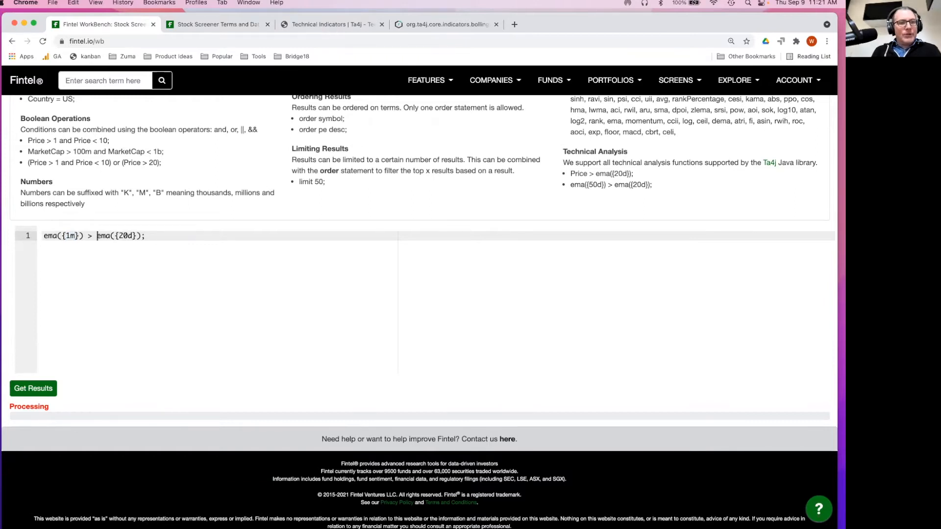
{"action": "left_click", "coordinate": [66, 236]}
{"action": "key", "text": "Delete"}
{"action": "type", "text": "3"}
{"action": "double_click", "coordinate": [121, 235]}
{"action": "type", "text": "1m"}
{"action": "left_click", "coordinate": [29, 390]}
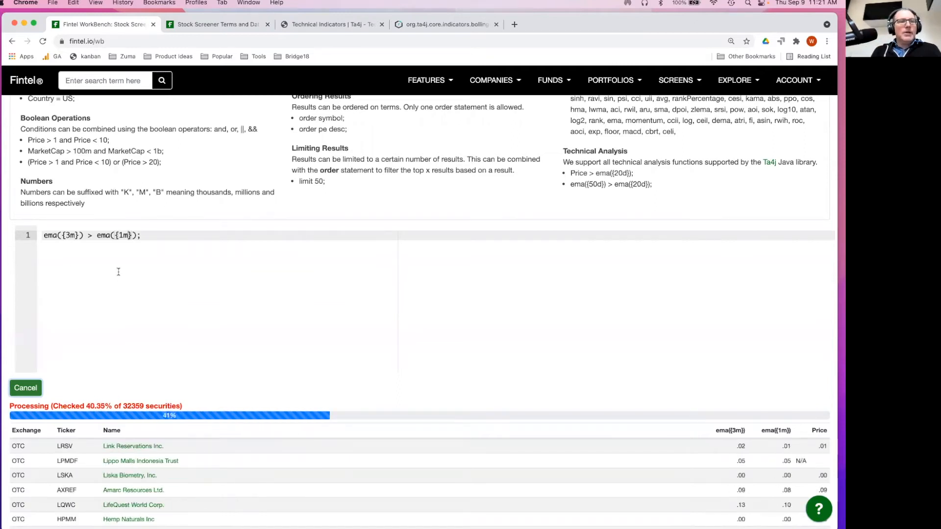
Cancel the processing, set the first EMA period to 1y and run the query again
{"action": "left_click", "coordinate": [27, 388]}
{"action": "double_click", "coordinate": [71, 236]}
{"action": "type", "text": "1y"}
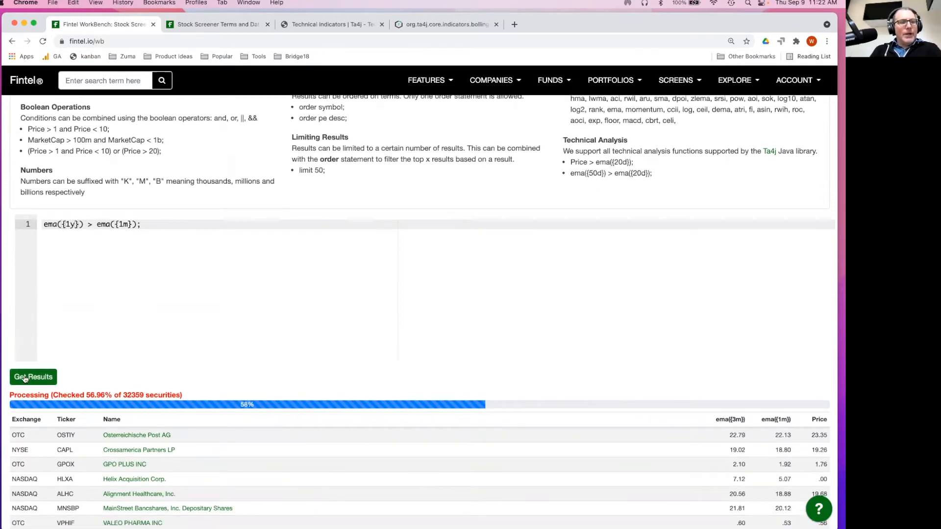
{"action": "left_click", "coordinate": [33, 388]}
{"action": "scroll", "coordinate": [118, 286], "scroll_direction": "up", "scroll_amount": 3}
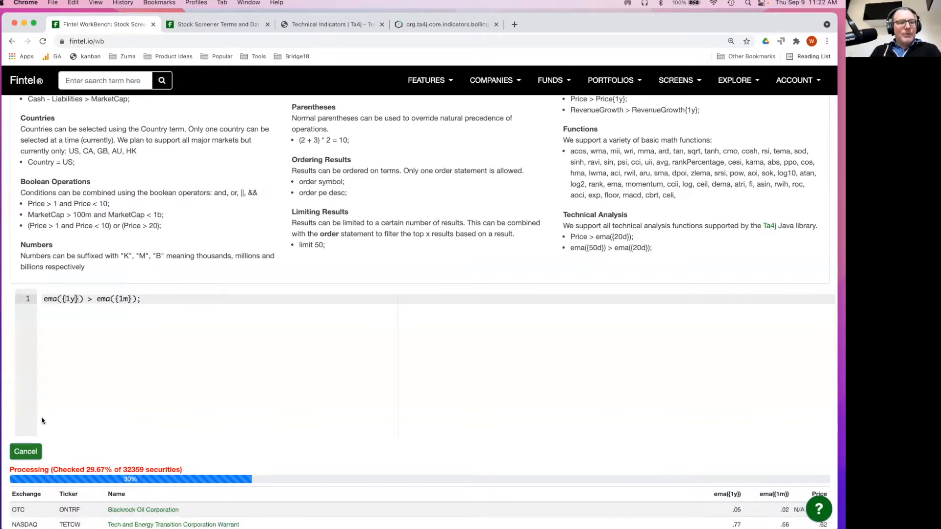
Change both ema functions to sma so the query reads "sma({1y}) > sma({1m});", and run it
{"action": "left_click", "coordinate": [47, 300]}
{"action": "key", "text": "Right"}
{"action": "key", "text": "Right"}
{"action": "key", "text": "Right"}
{"action": "key", "text": "Right"}
{"action": "key", "text": "Right"}
{"action": "key", "text": "Right"}
{"action": "key", "text": "Right"}
{"action": "key", "text": "Right"}
{"action": "key", "text": "Right"}
{"action": "key", "text": "Right"}
{"action": "key", "text": "Right"}
{"action": "key", "text": "Right"}
{"action": "key", "text": "BackSpace"}
{"action": "type", "text": "s"}
{"action": "scroll", "coordinate": [40, 392], "scroll_direction": "down", "scroll_amount": 1}
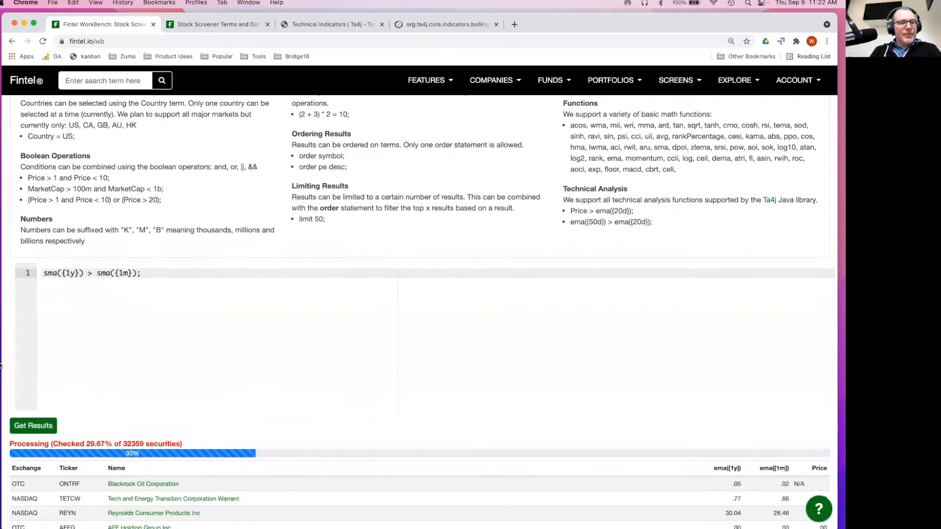
{"action": "left_click", "coordinate": [22, 422]}
{"action": "scroll", "coordinate": [130, 311], "scroll_direction": "up", "scroll_amount": 1}
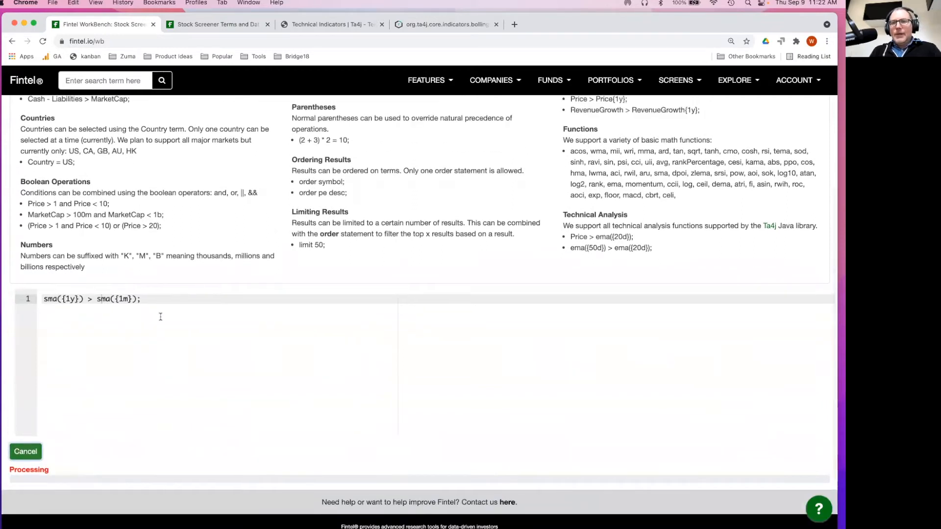
Review the supported functions list, the Ta4j technical indicators page and the screener terms page, and return to the WorkBench
{"action": "scroll", "coordinate": [160, 317], "scroll_direction": "up", "scroll_amount": 1}
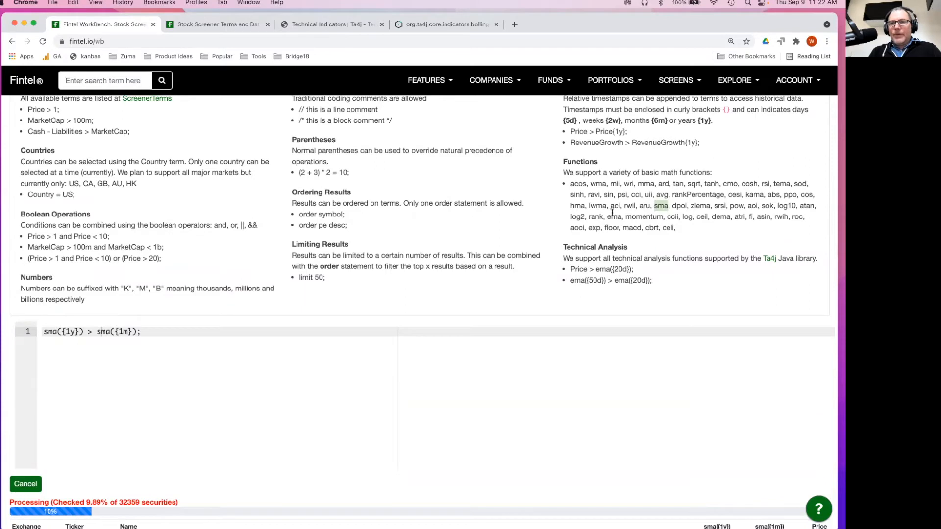
{"action": "scroll", "coordinate": [612, 213], "scroll_direction": "up", "scroll_amount": 1}
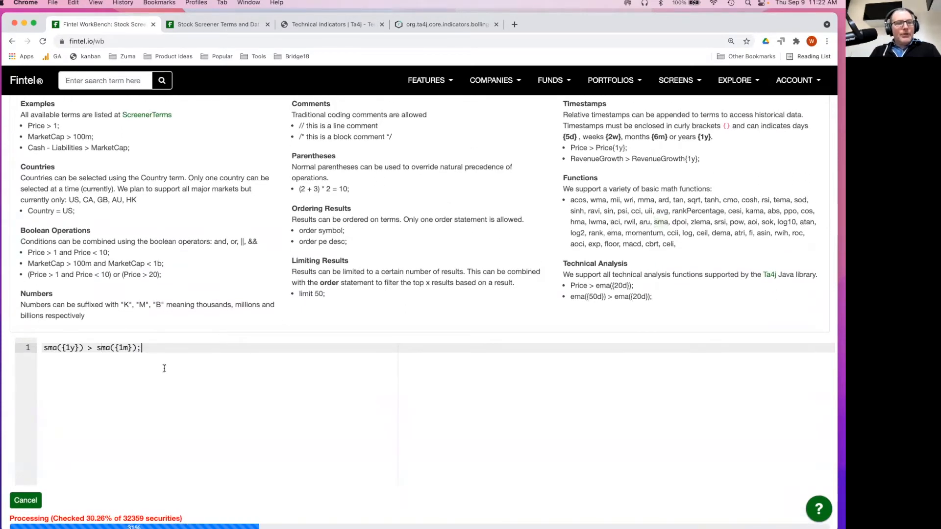
{"action": "left_click", "coordinate": [329, 22]}
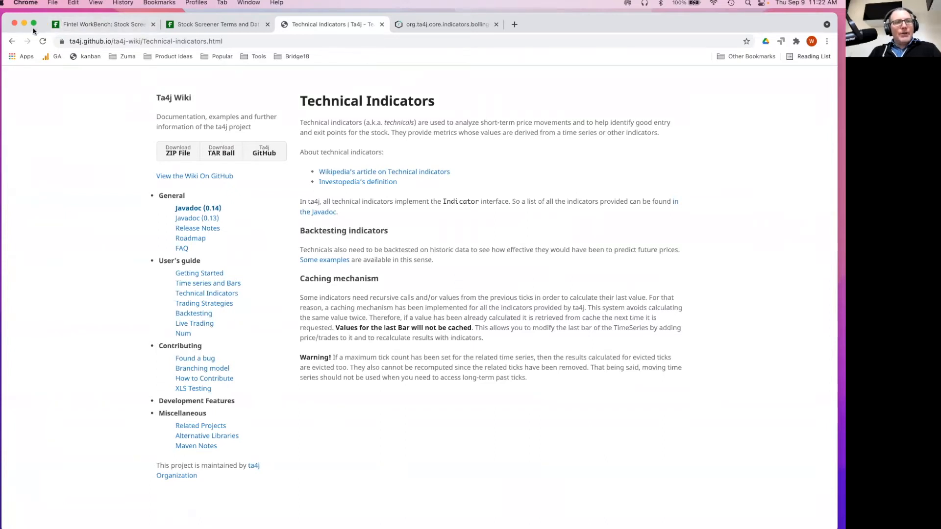
{"action": "left_click_drag", "start_coordinate": [53, 45], "coordinate": [42, 44]}
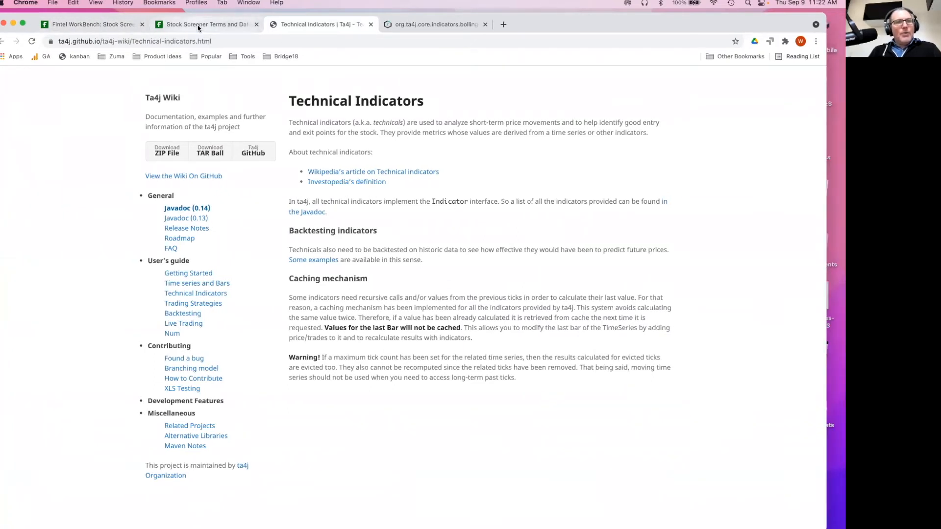
{"action": "left_click", "coordinate": [172, 25]}
{"action": "left_click", "coordinate": [113, 27]}
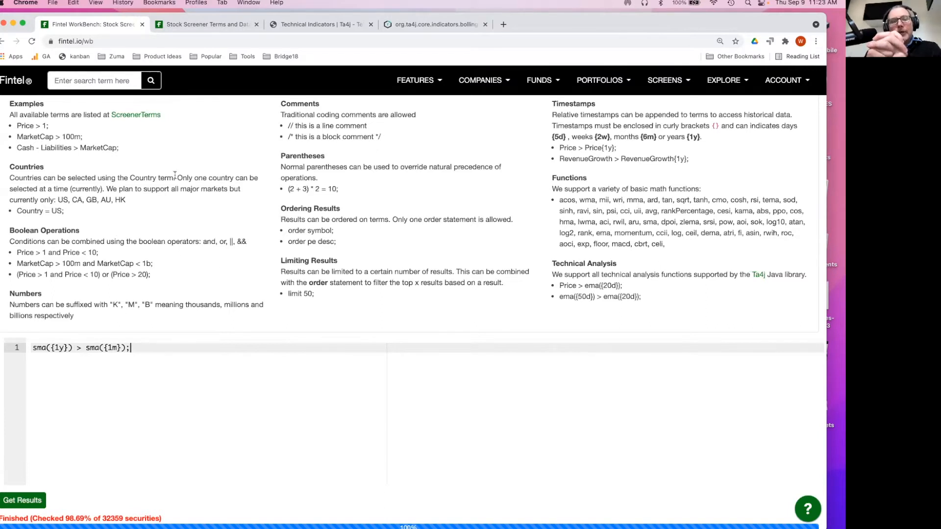
{"action": "scroll", "coordinate": [514, 177], "scroll_direction": "up", "scroll_amount": 1}
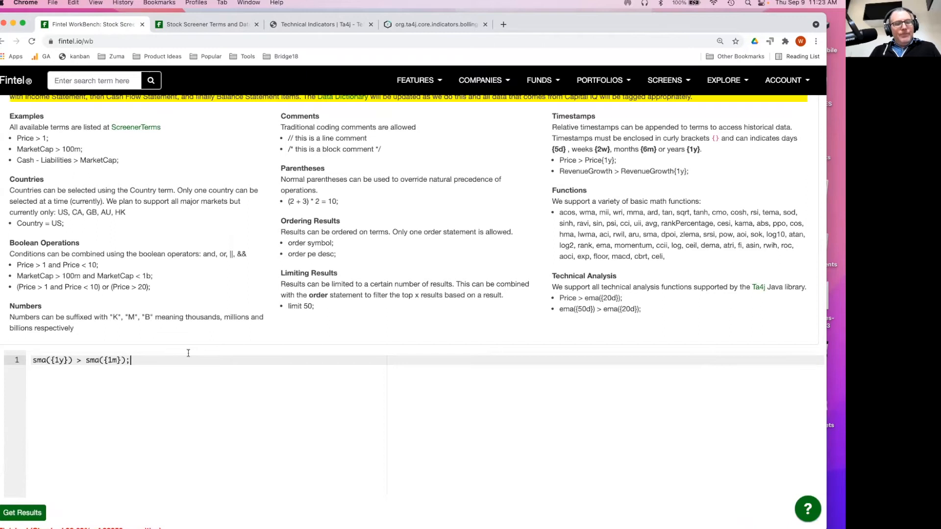
Replace the query with the lines "Price > 1;", "MarketCap > 100m;" and "Volume;"
{"action": "key", "text": "super+a"}
{"action": "key", "text": "BackSpace"}
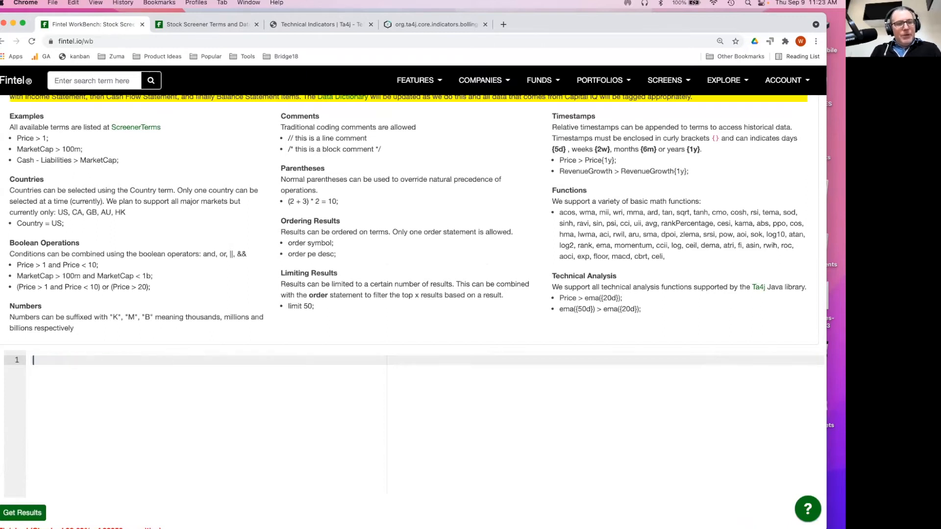
{"action": "type", "text": "Price > 1;"}
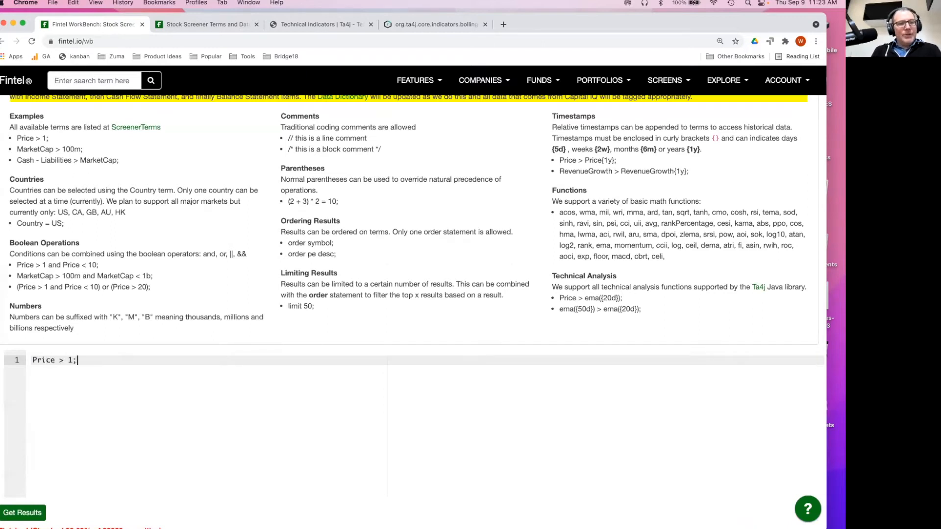
{"action": "key", "text": "Return"}
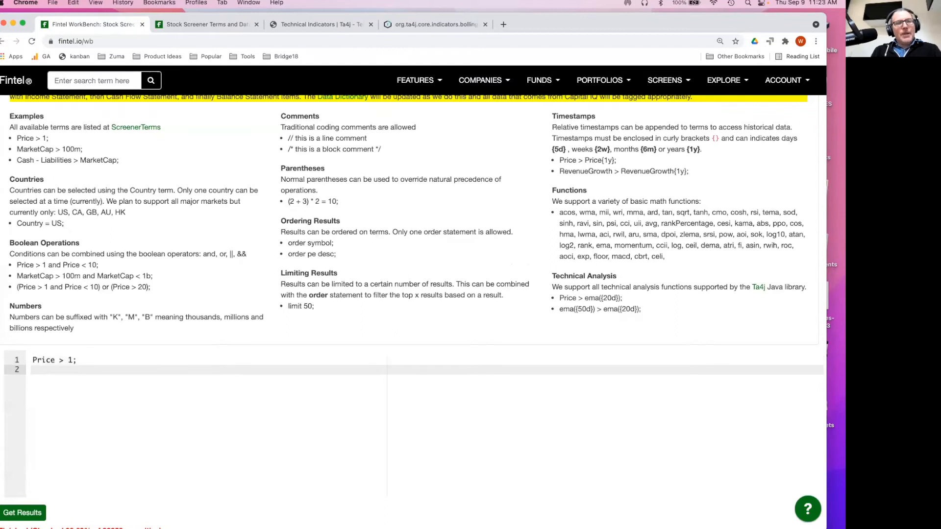
{"action": "type", "text": "MarketCap "}
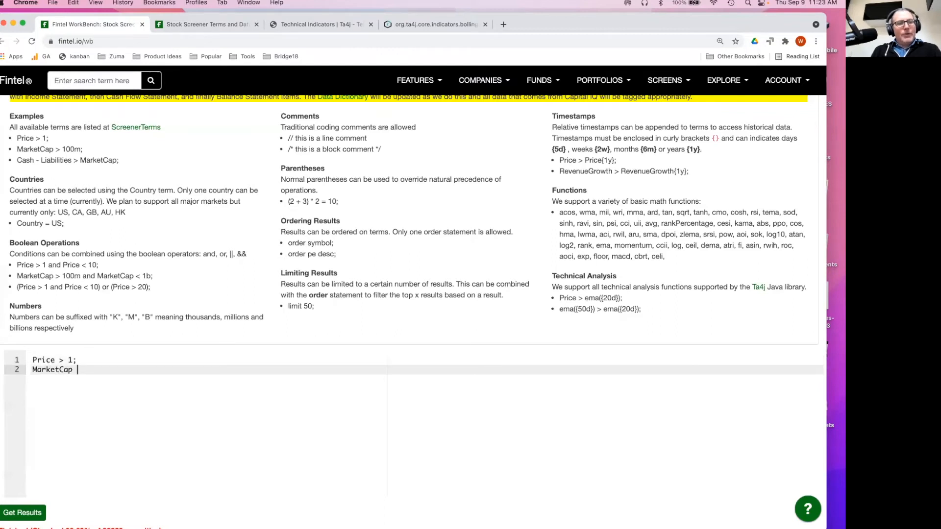
{"action": "type", "text": "> 100m;"}
{"action": "key", "text": "Return"}
{"action": "type", "text": "V"}
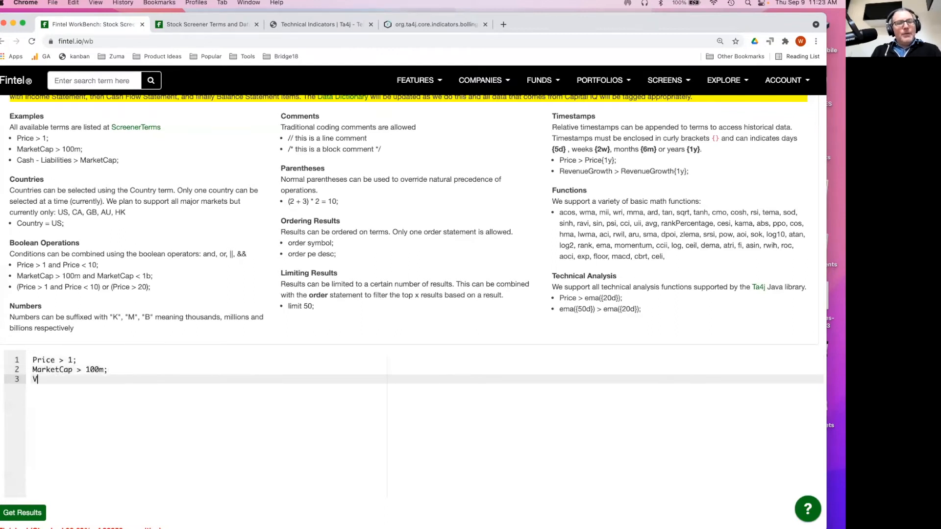
{"action": "type", "text": "olume;"}
{"action": "key", "text": "Return"}
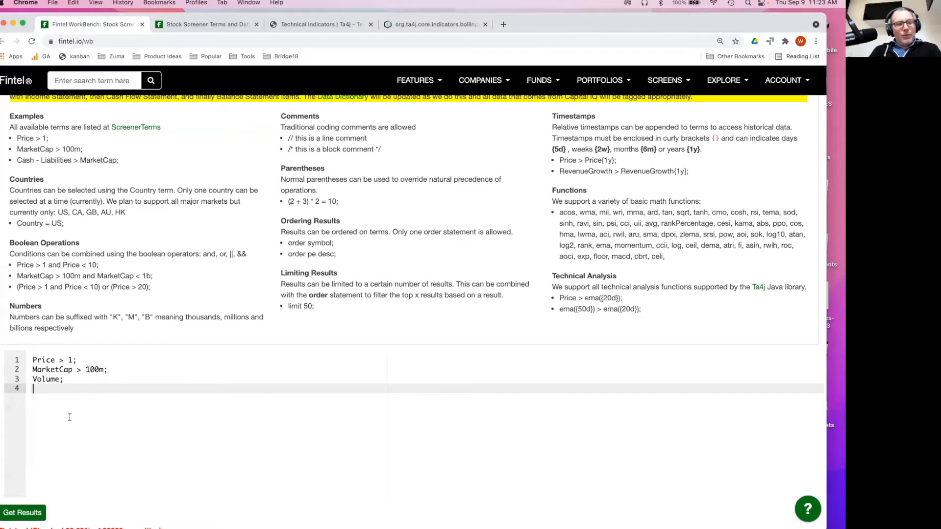
Run the price, market cap and volume query and highlight its "Volume;" line
{"action": "left_click", "coordinate": [27, 513]}
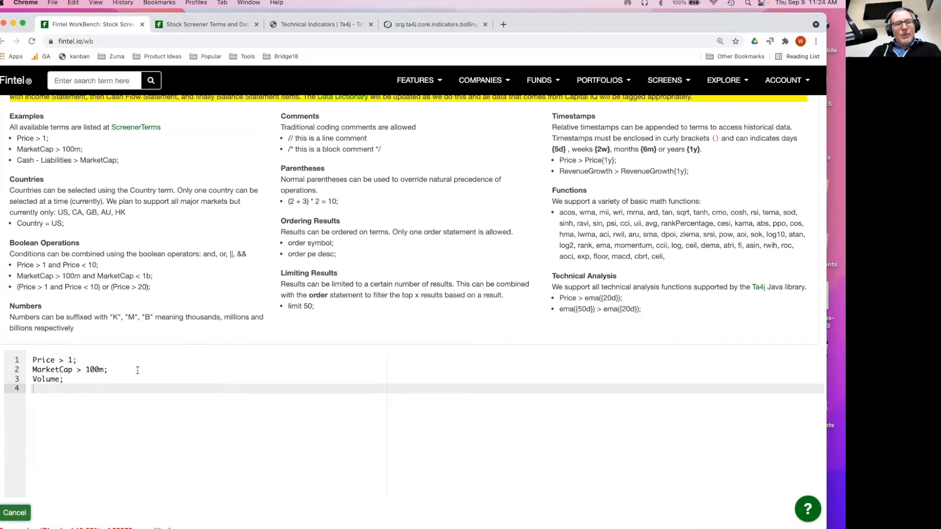
{"action": "scroll", "coordinate": [137, 371], "scroll_direction": "down", "scroll_amount": 3}
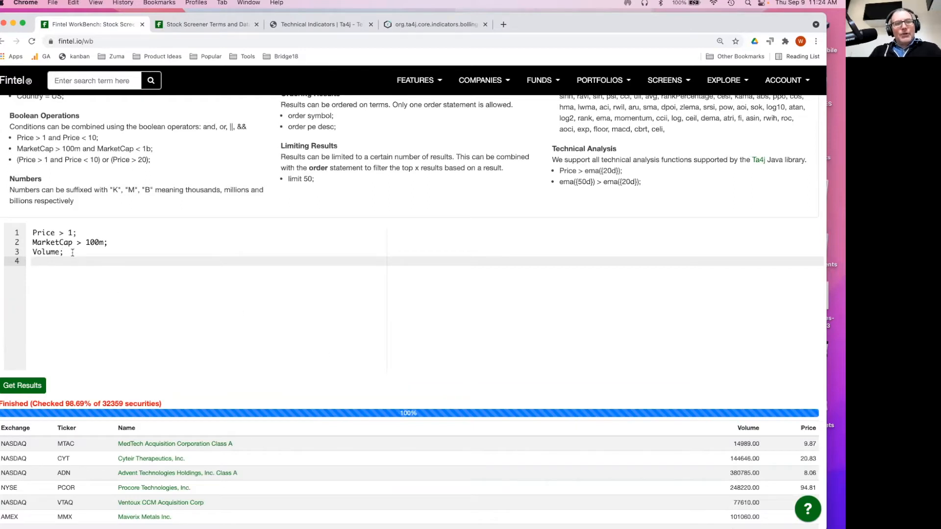
{"action": "left_click", "coordinate": [34, 252]}
{"action": "key", "text": "shift+End"}
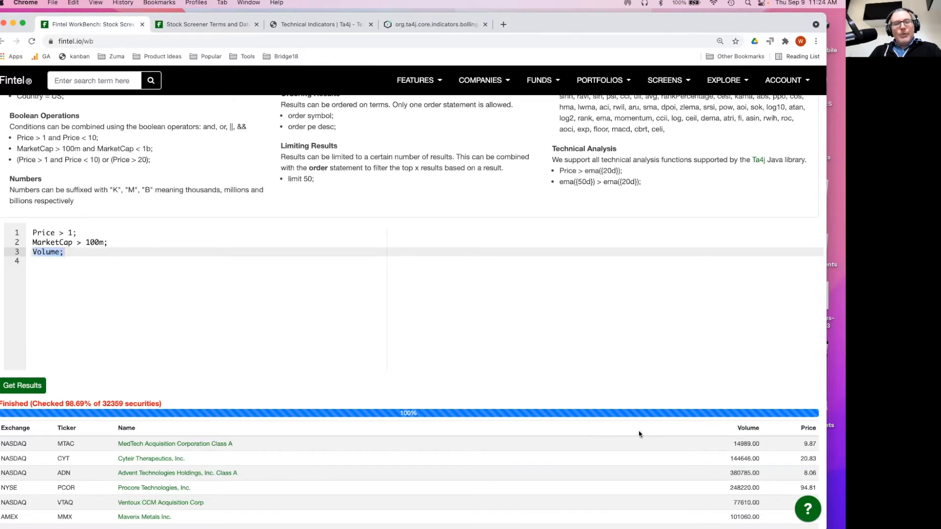
Insert the line "ShortSqueezeScore > 60;" above the Volume line and run the query
{"action": "left_click", "coordinate": [80, 268]}
{"action": "key", "text": "Up"}
{"action": "key", "text": "Up"}
{"action": "key", "text": "Up"}
{"action": "key", "text": "Down"}
{"action": "key", "text": "Down"}
{"action": "key", "text": "Down"}
{"action": "key", "text": "Up"}
{"action": "key", "text": "Left"}
{"action": "key", "text": "Return"}
{"action": "type", "text": "Schor"}
{"action": "key", "text": "BackSpace"}
{"action": "key", "text": "BackSpace"}
{"action": "key", "text": "BackSpace"}
{"action": "key", "text": "BackSpace"}
{"action": "type", "text": "hortS"}
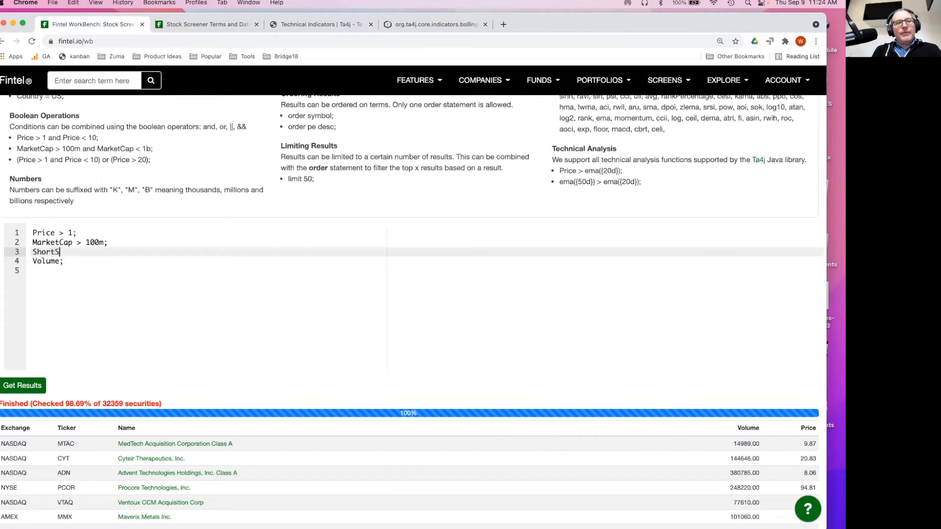
{"action": "type", "text": "queezeScore "}
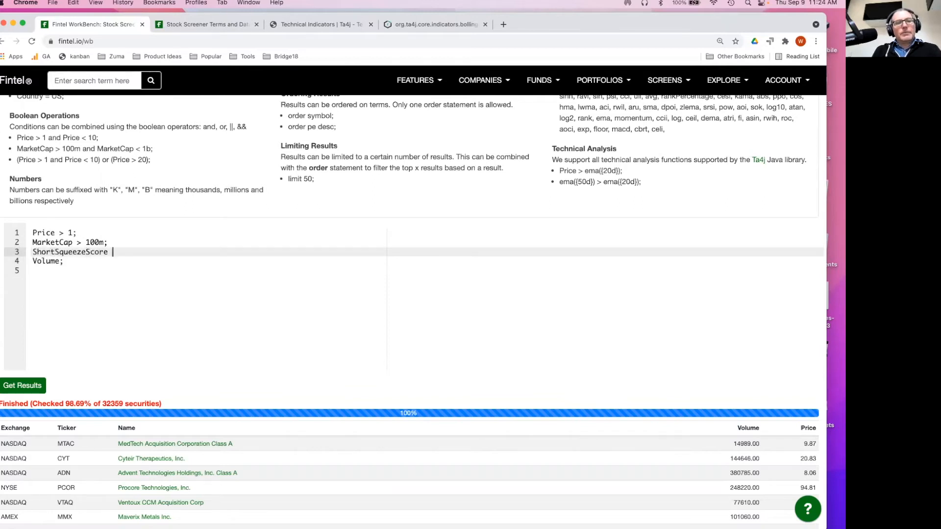
{"action": "type", "text": "> 60;"}
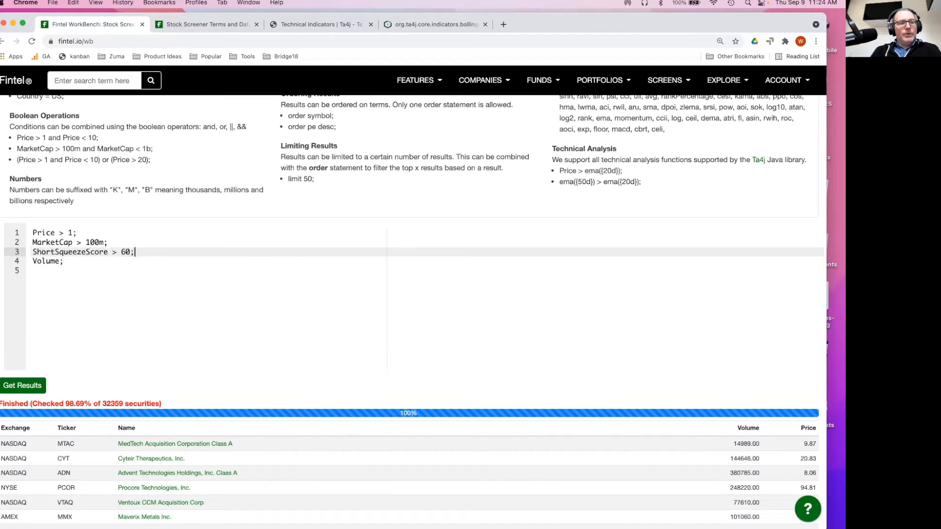
{"action": "left_click", "coordinate": [25, 386]}
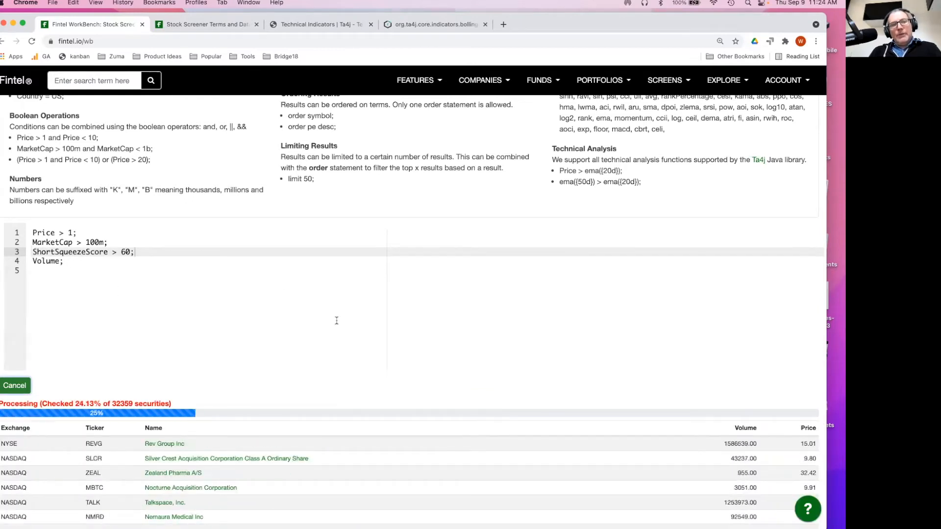
Reduce the short squeeze condition to "ShortSqueezeScore;", cancel the current processing and run the query again
{"action": "key", "text": "shift+Left"}
{"action": "key", "text": "shift+Left"}
{"action": "key", "text": "shift+Left"}
{"action": "key", "text": "shift+Left"}
{"action": "key", "text": "shift+Left"}
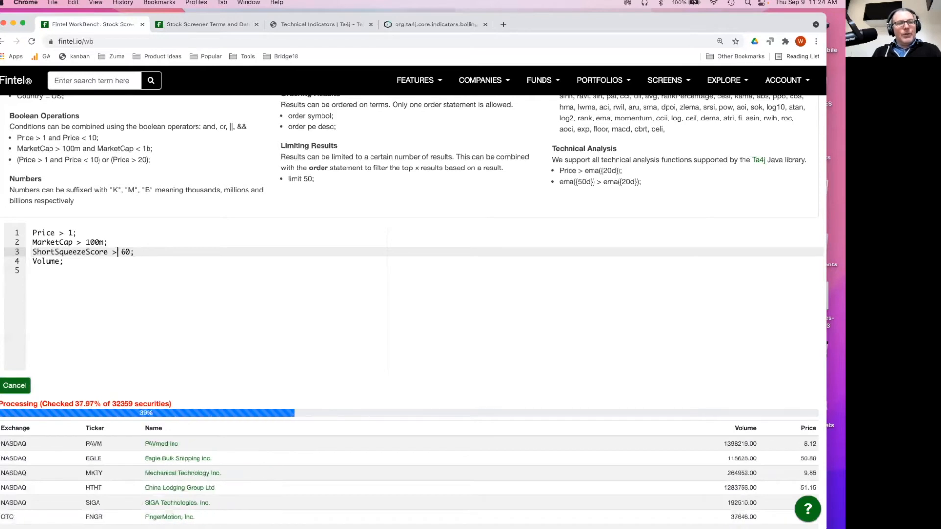
{"action": "key", "text": "BackSpace"}
{"action": "key", "text": "BackSpace"}
{"action": "type", "text": ";"}
{"action": "left_click", "coordinate": [11, 386]}
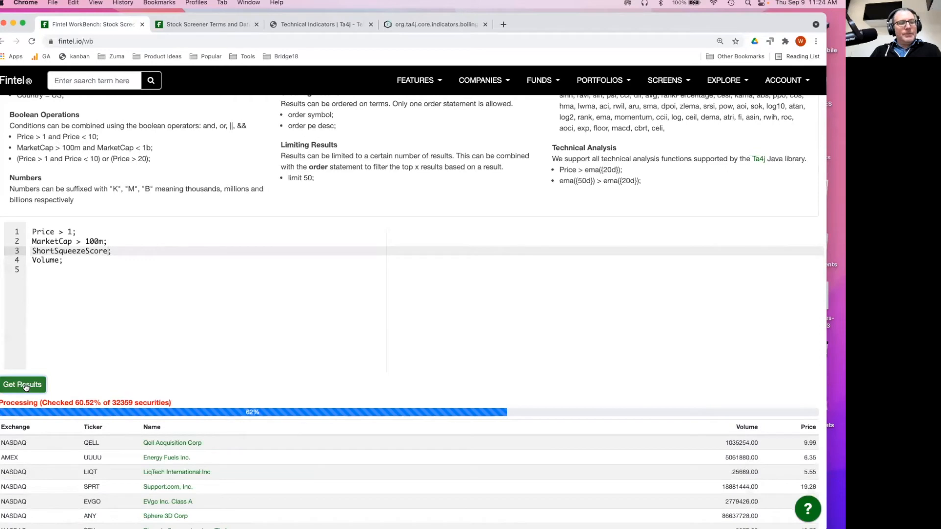
{"action": "left_click", "coordinate": [24, 386]}
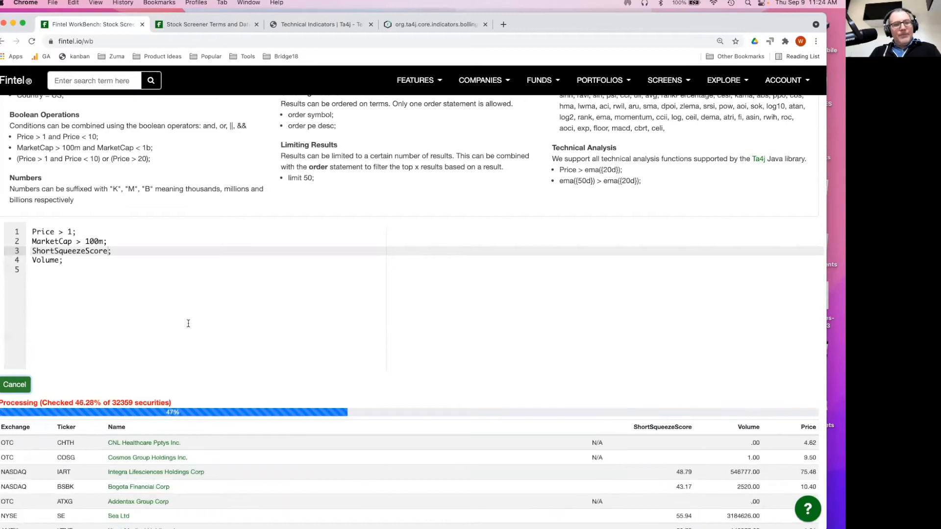
Cancel the processing and highlight the "ShortSqueezeScore;" and "Volume;" lines in turn
{"action": "left_click", "coordinate": [27, 385]}
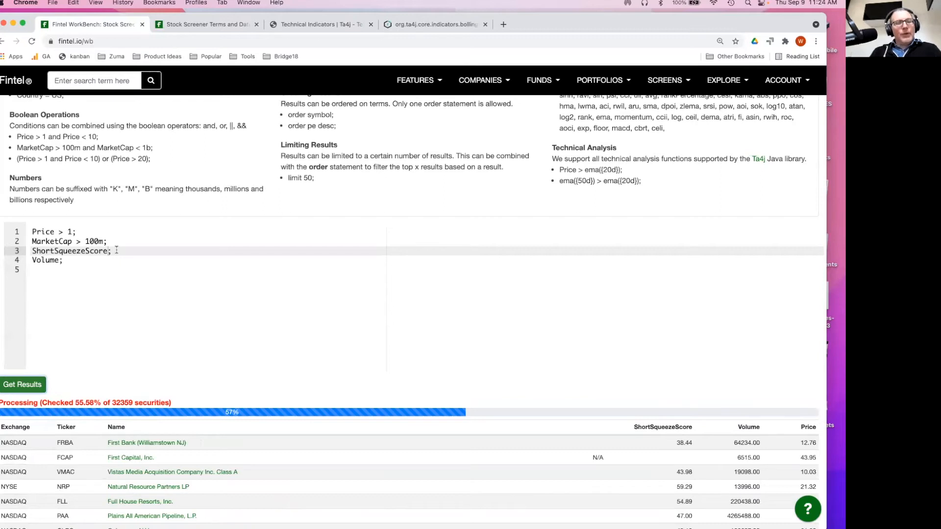
{"action": "key", "text": "Down"}
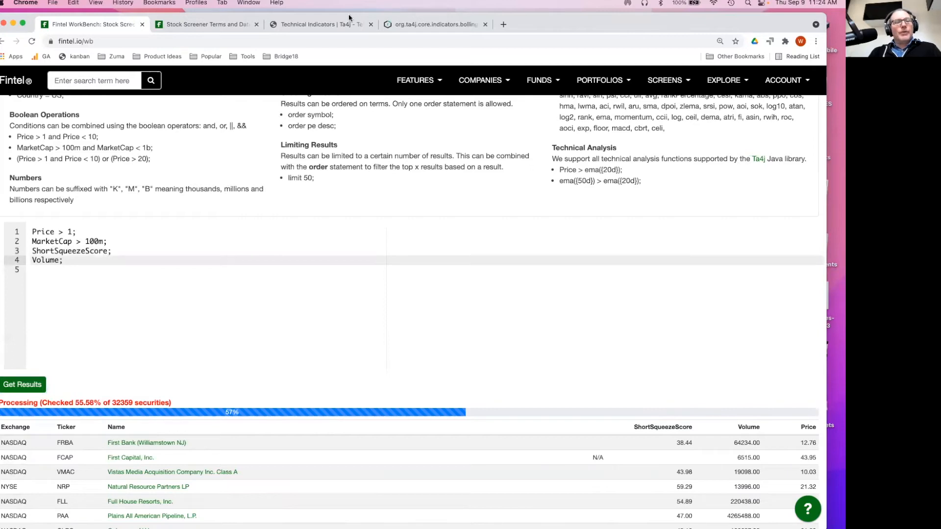
{"action": "left_click", "coordinate": [57, 251]}
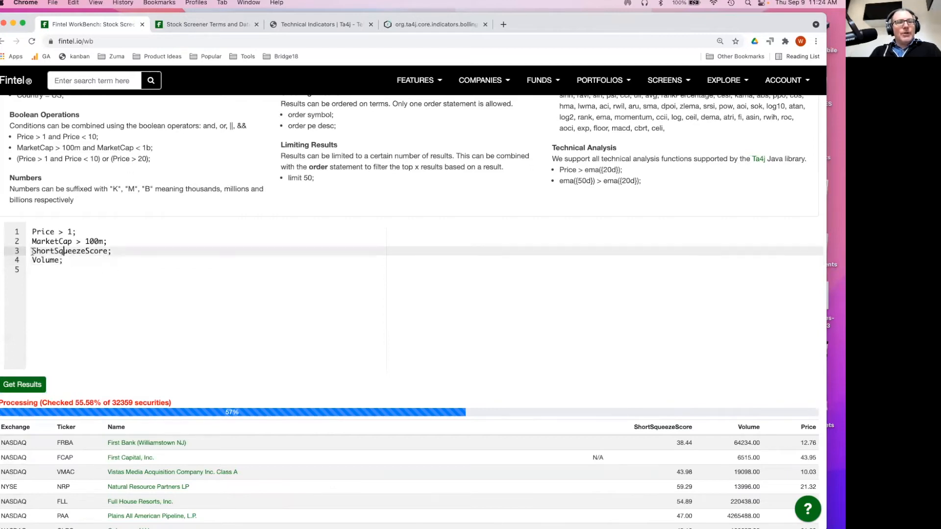
{"action": "left_click_drag", "start_coordinate": [33, 251], "coordinate": [122, 252]}
{"action": "left_click_drag", "start_coordinate": [31, 261], "coordinate": [74, 261]}
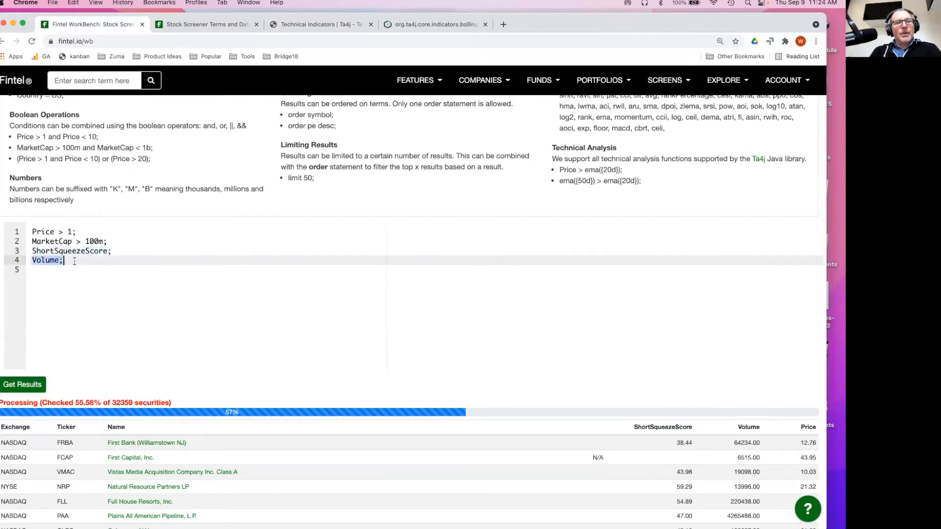
Remove the empty line at the end of the query
{"action": "left_click", "coordinate": [92, 275]}
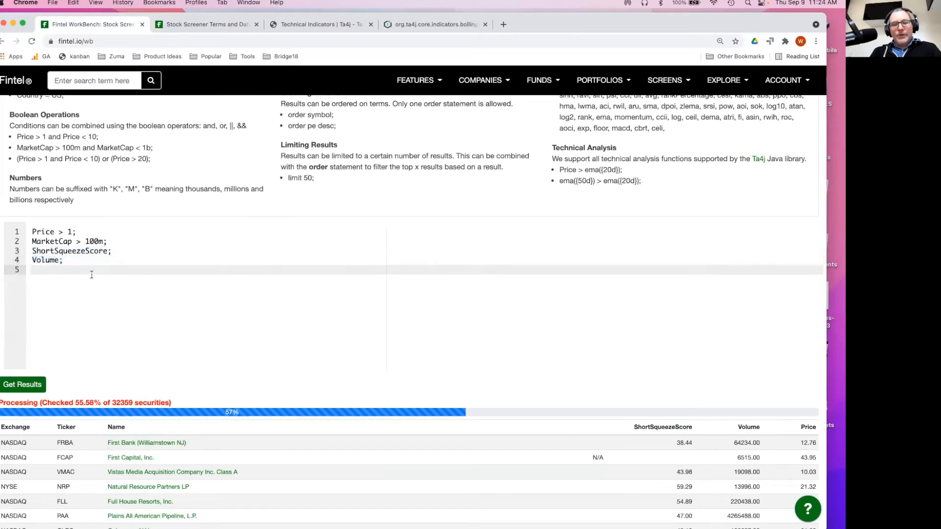
{"action": "key", "text": "BackSpace"}
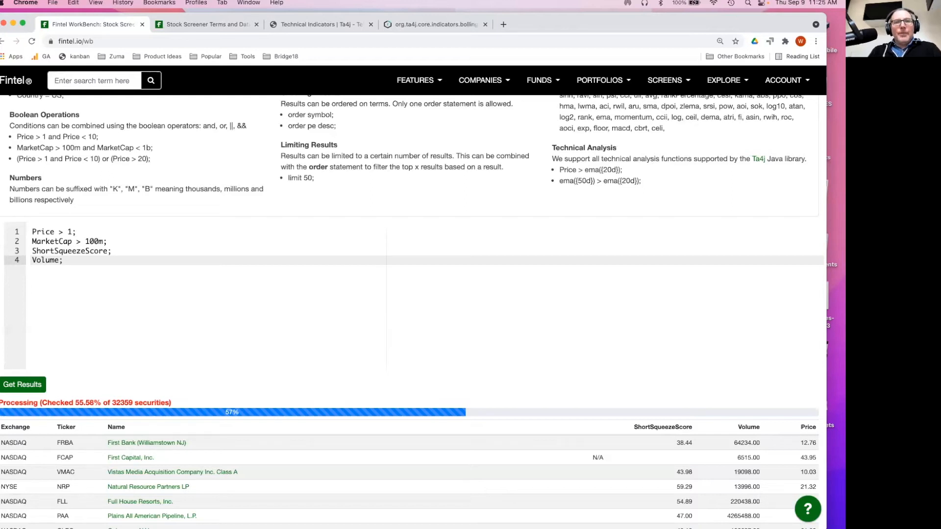
Review the Ta4j Bollinger package and Technical Indicators pages, and return to the WorkBench syntax guide
{"action": "left_click", "coordinate": [433, 27]}
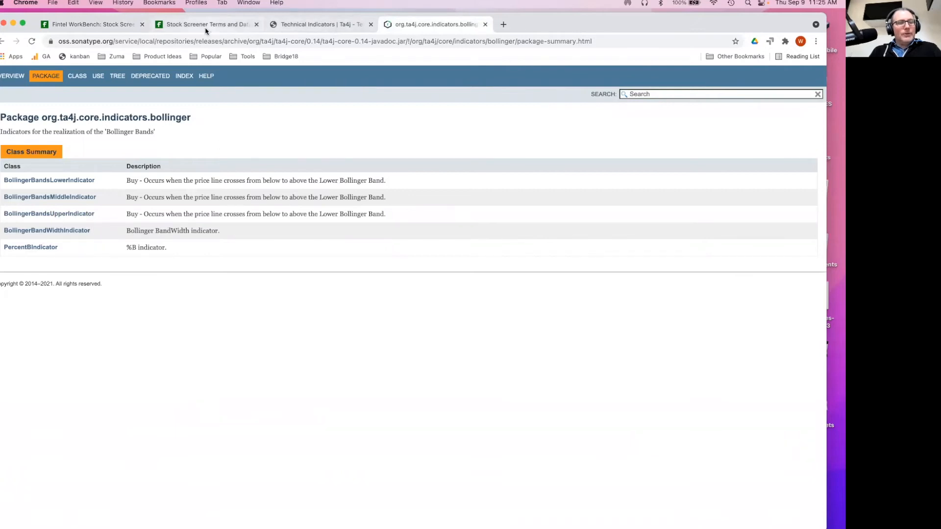
{"action": "left_click", "coordinate": [311, 25]}
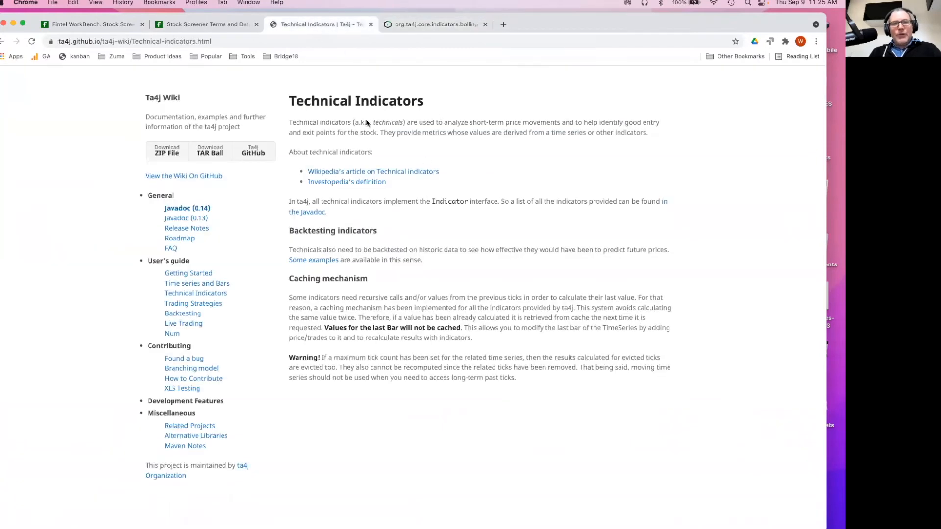
{"action": "left_click", "coordinate": [390, 25]}
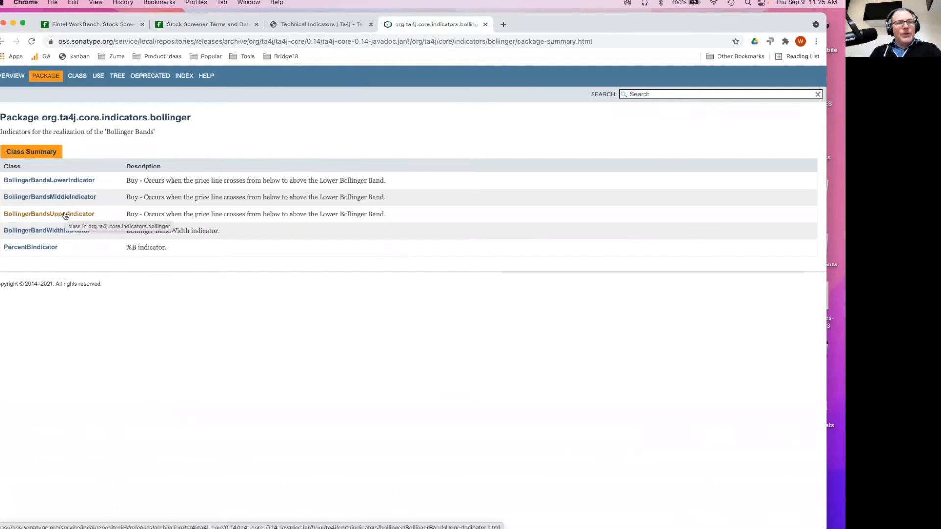
{"action": "left_click", "coordinate": [208, 25]}
{"action": "left_click", "coordinate": [94, 24]}
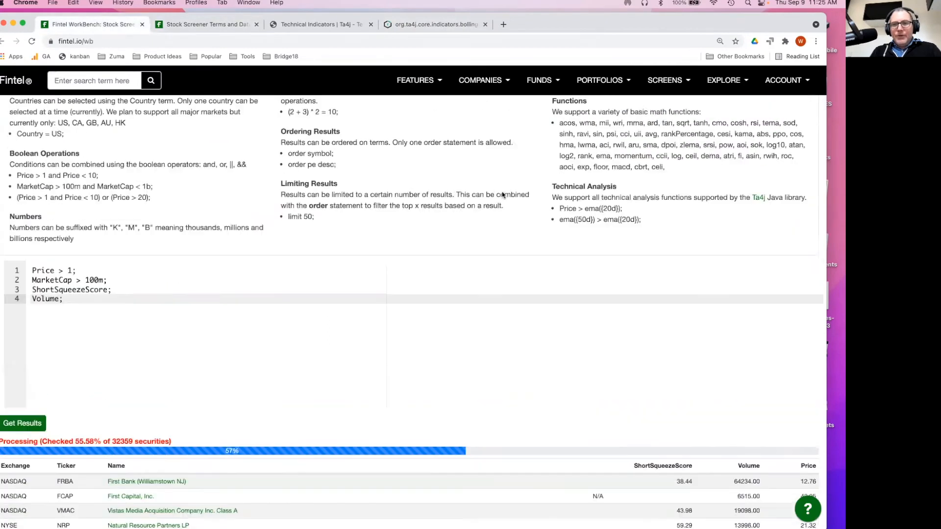
{"action": "scroll", "coordinate": [502, 193], "scroll_direction": "up", "scroll_amount": 2}
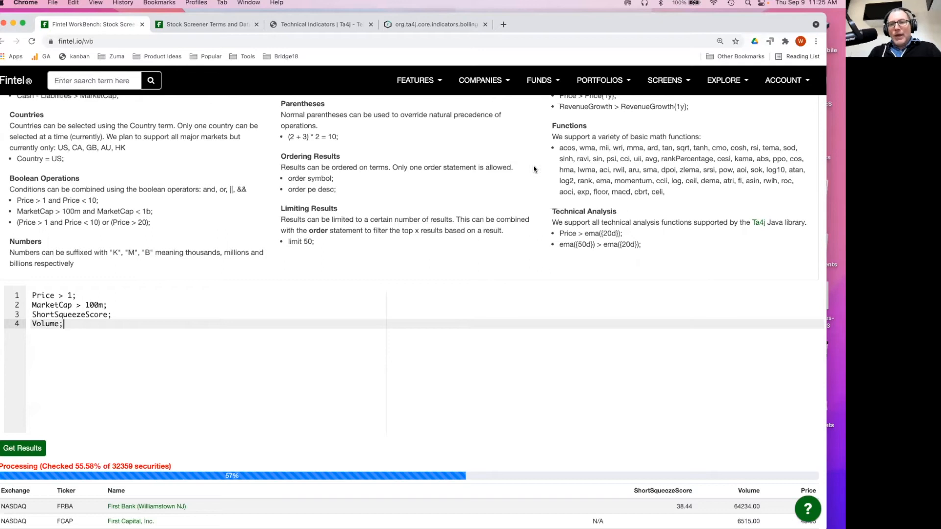
{"action": "scroll", "coordinate": [535, 169], "scroll_direction": "up", "scroll_amount": 1}
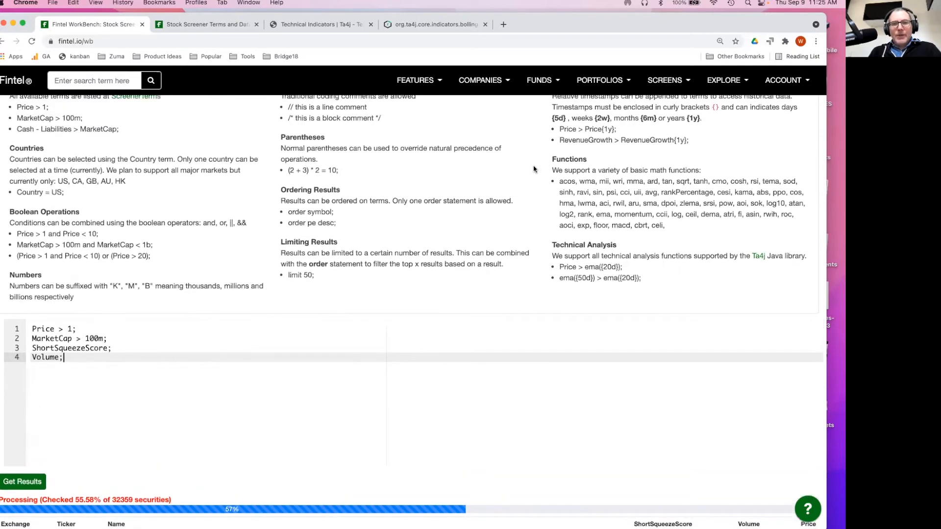
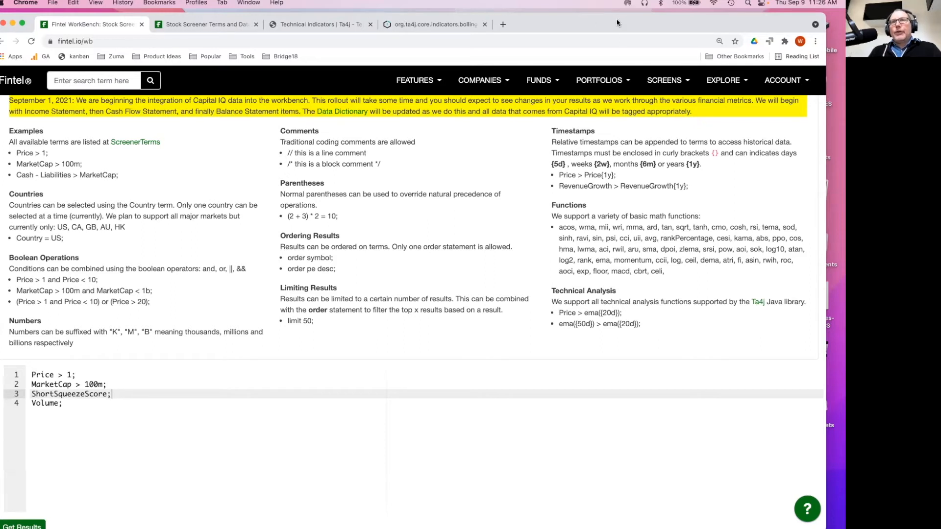
Open the predefined Dividend Yield screen and select its rule "DividendYield > 0.04"
{"action": "left_click", "coordinate": [667, 82]}
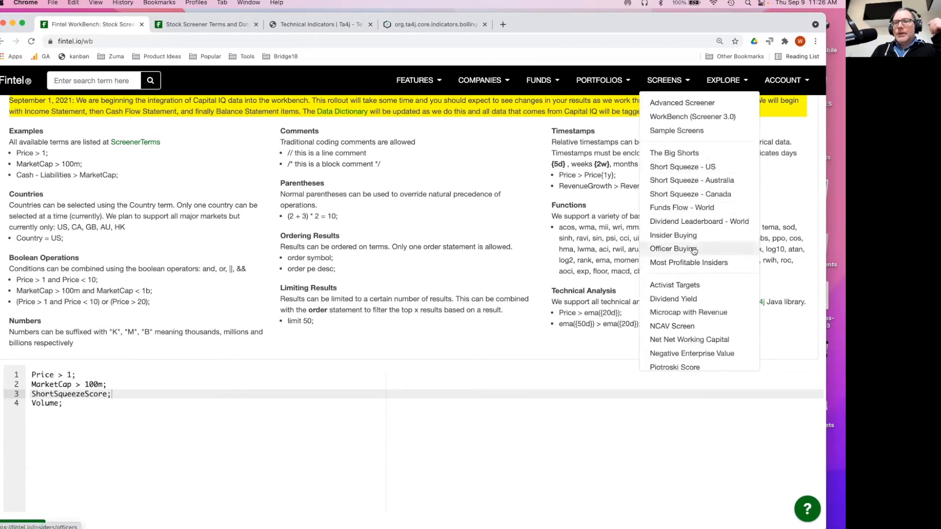
{"action": "scroll", "coordinate": [696, 313], "scroll_direction": "down", "scroll_amount": 3}
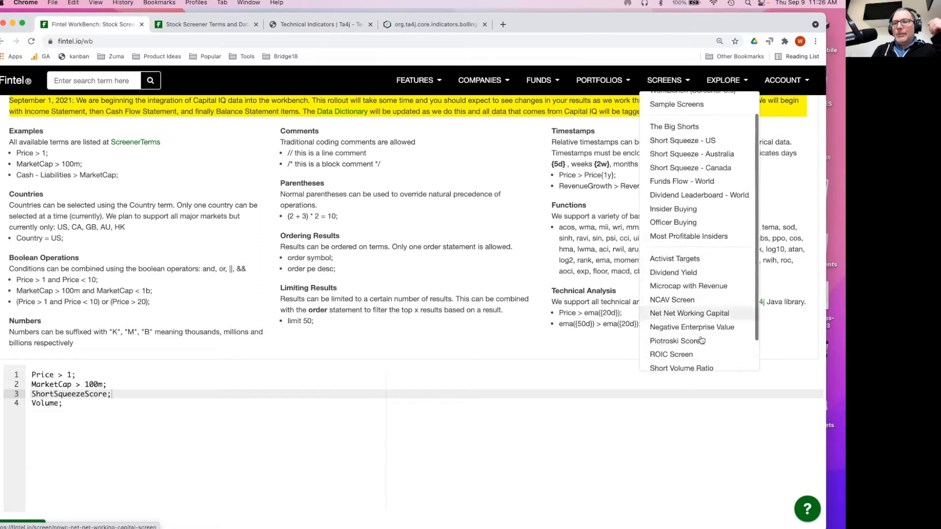
{"action": "scroll", "coordinate": [697, 285], "scroll_direction": "down", "scroll_amount": 1}
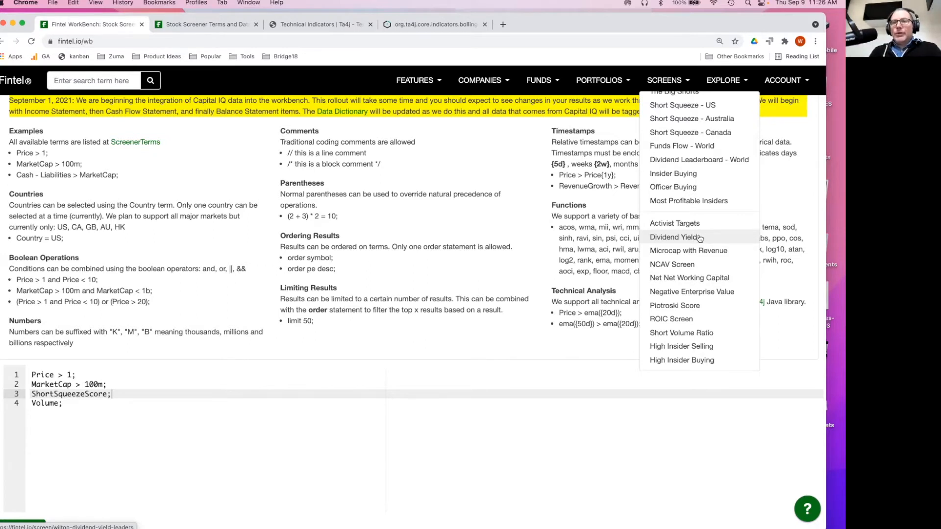
{"action": "left_click", "coordinate": [702, 238]}
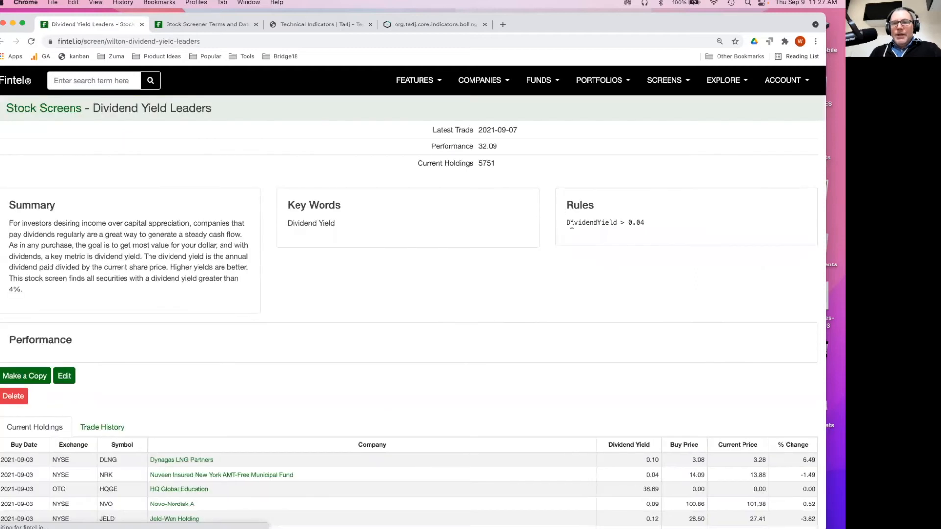
{"action": "left_click_drag", "start_coordinate": [566, 222], "coordinate": [652, 223]}
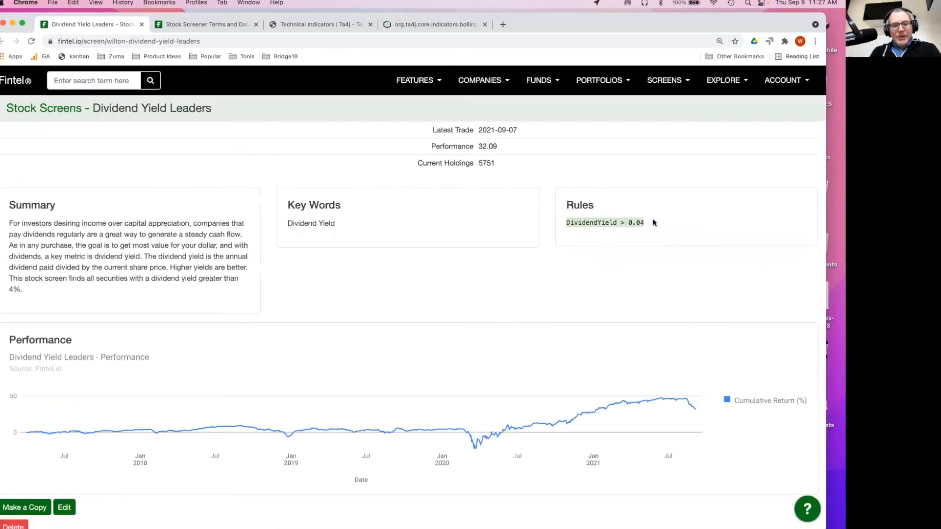
Return to the WorkBench, replace the whole query with "DividendYield > 0.04;" and run it
{"action": "left_click", "coordinate": [2, 41]}
{"action": "key", "text": "ctrl+a"}
{"action": "type", "text": "DividendYield > 0.04;"}
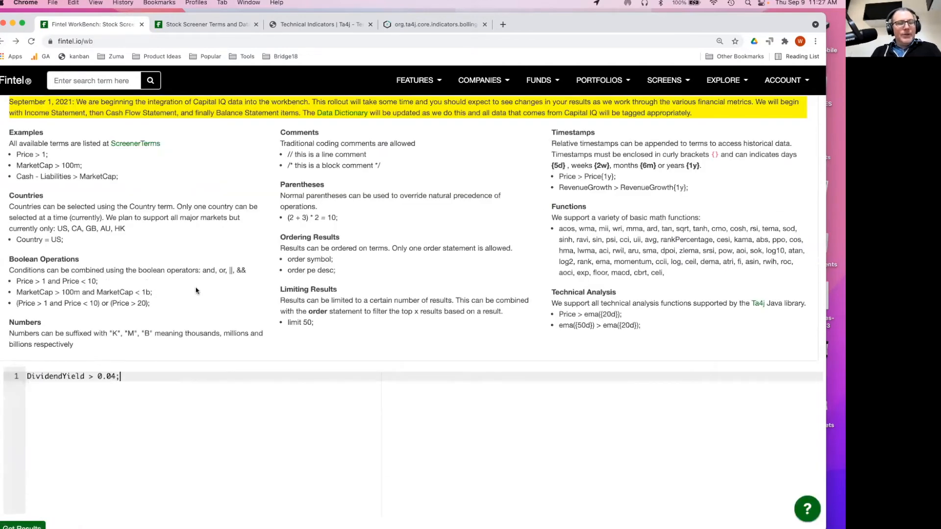
{"action": "scroll", "coordinate": [196, 290], "scroll_direction": "down", "scroll_amount": 2}
{"action": "left_click", "coordinate": [27, 431]}
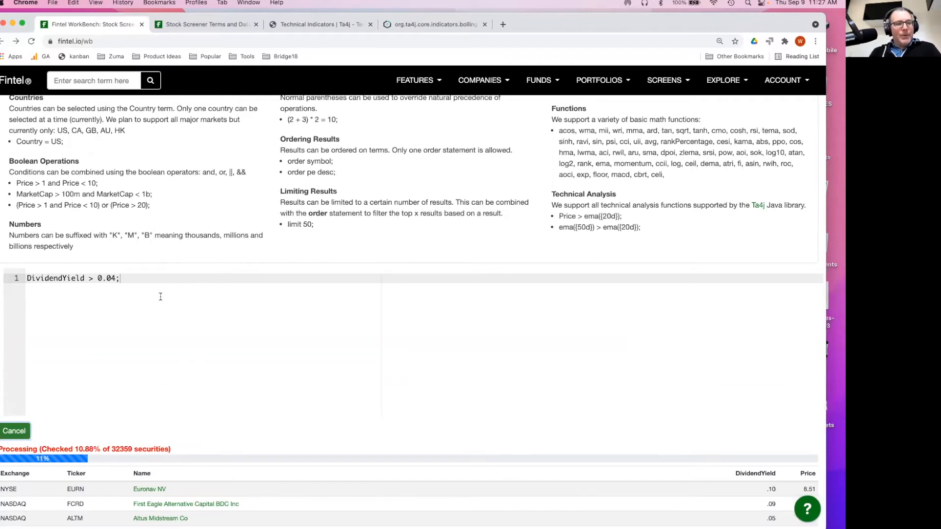
Cancel the processing, insert the line "country = HK;" above the dividend yield condition and run the query
{"action": "left_click", "coordinate": [20, 430]}
{"action": "left_click", "coordinate": [70, 278]}
{"action": "key", "text": "ctrl+a"}
{"action": "key", "text": "Return"}
{"action": "key", "text": "Up"}
{"action": "type", "text": "c"}
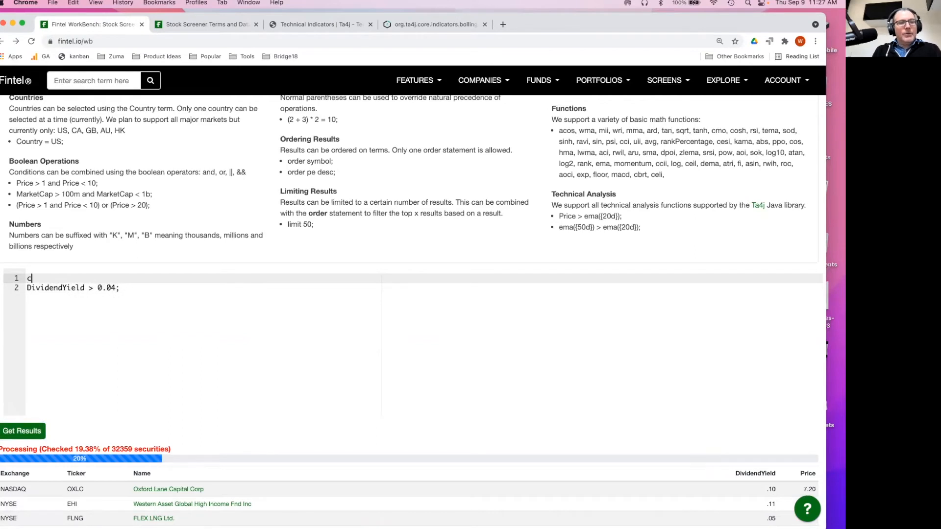
{"action": "type", "text": "ountry = HK;"}
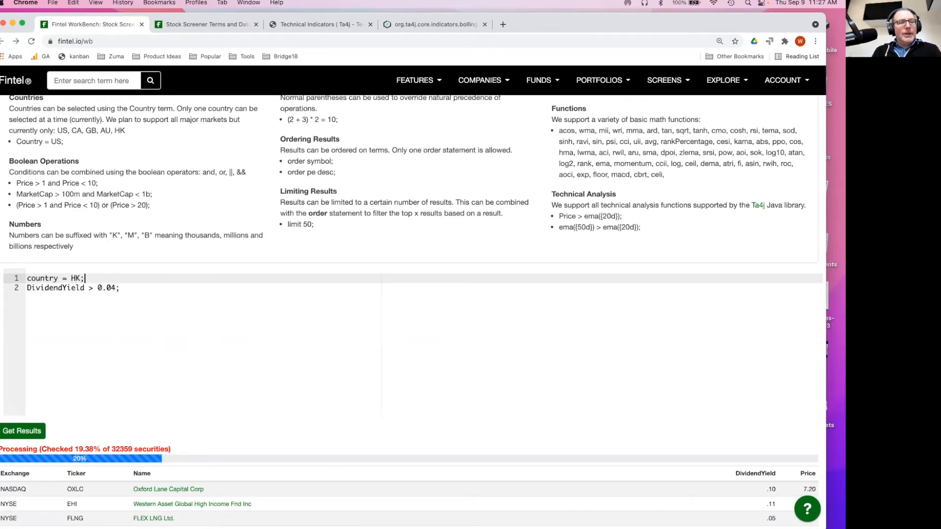
{"action": "left_click", "coordinate": [15, 434]}
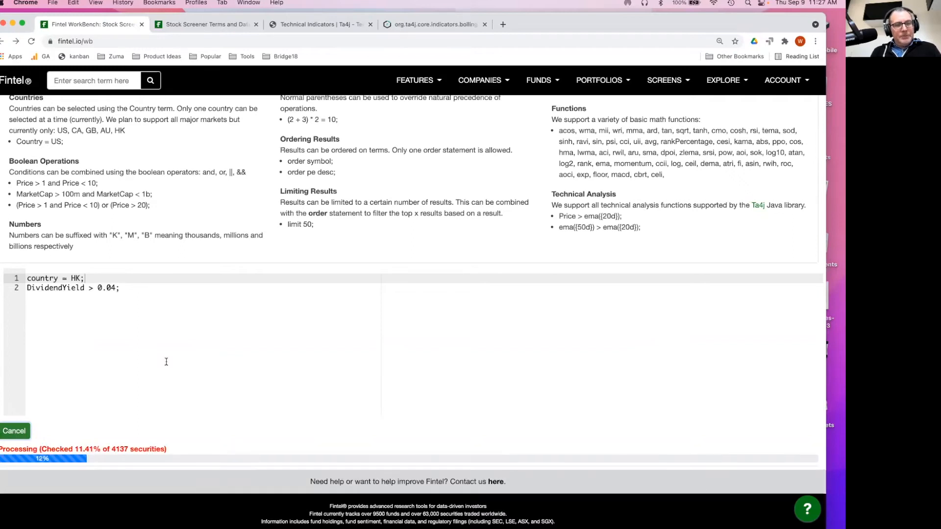
Look through the Hong Kong dividend yield results and cancel the remaining processing
{"action": "scroll", "coordinate": [166, 362], "scroll_direction": "down", "scroll_amount": 5}
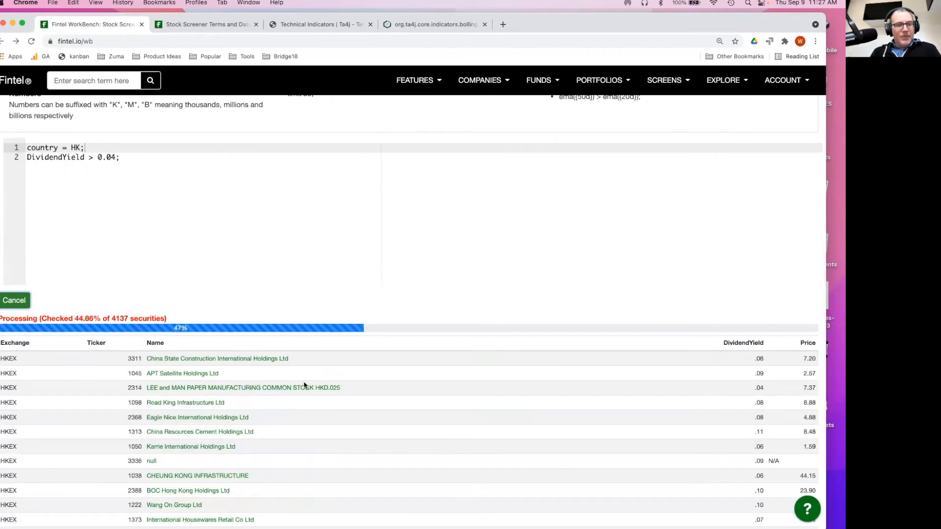
{"action": "scroll", "coordinate": [320, 261], "scroll_direction": "down", "scroll_amount": 2}
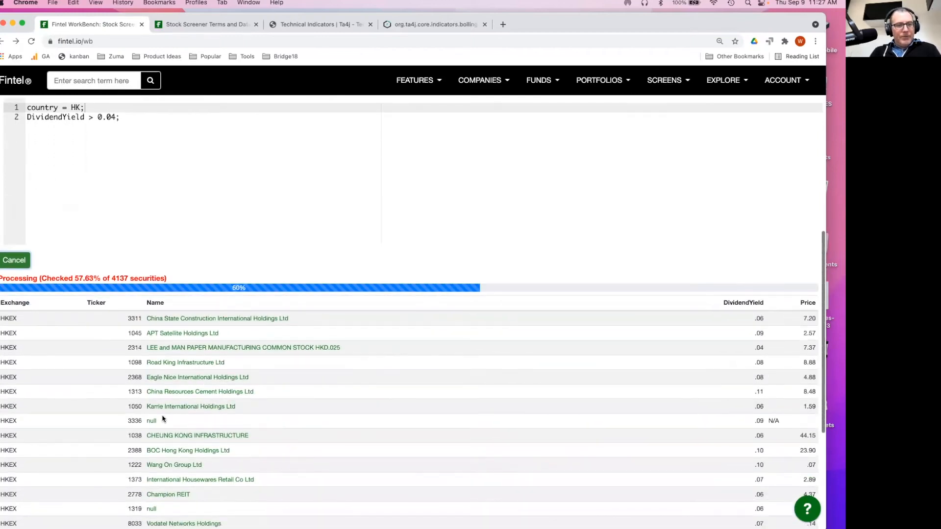
{"action": "scroll", "coordinate": [156, 425], "scroll_direction": "down", "scroll_amount": 2}
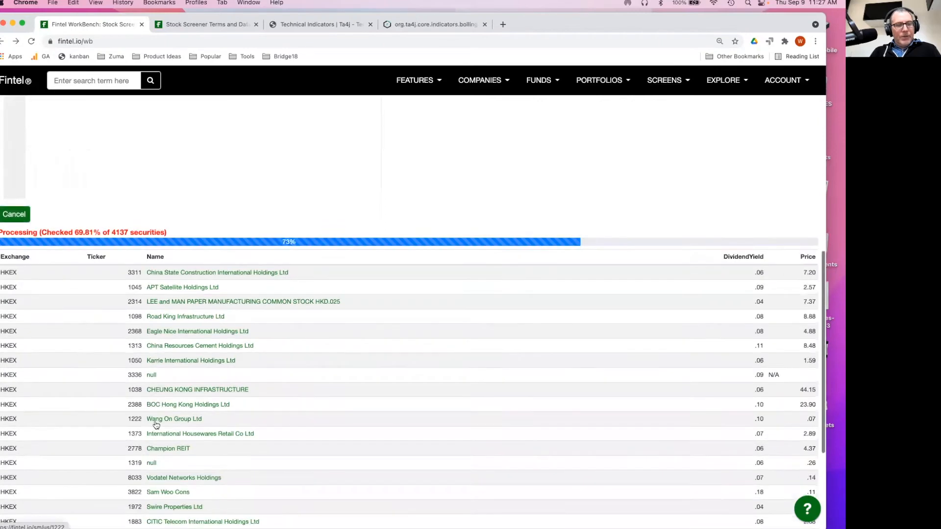
{"action": "scroll", "coordinate": [206, 267], "scroll_direction": "up", "scroll_amount": 3}
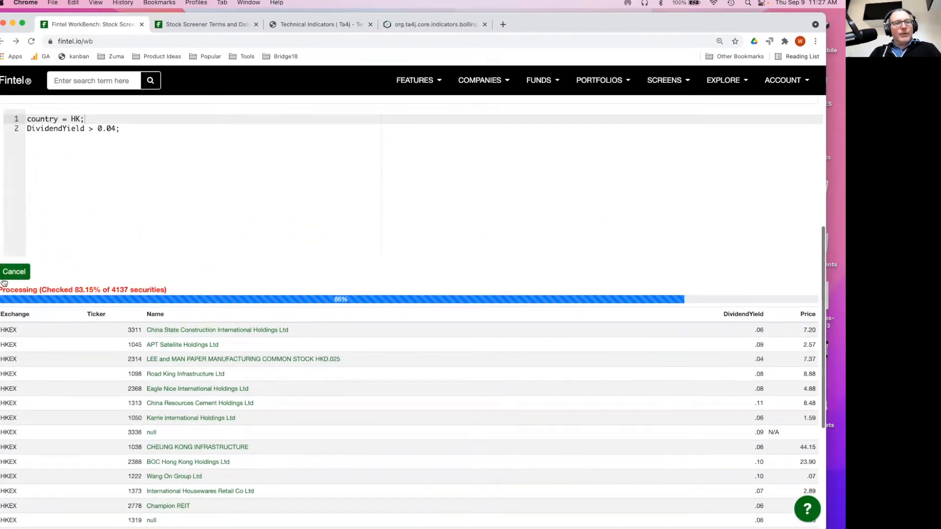
{"action": "left_click", "coordinate": [6, 276]}
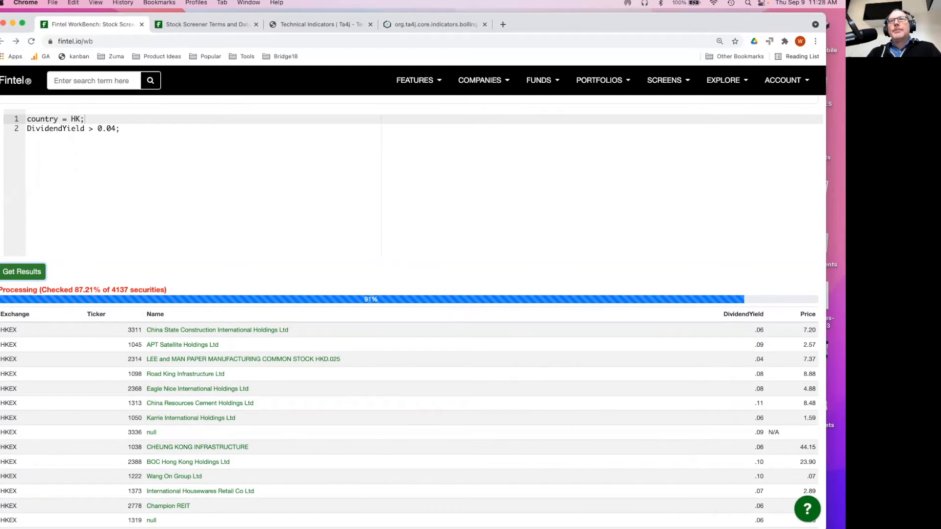
Open the Short Squeeze - US screen and look over its leaderboard of ranked securities
{"action": "left_click_drag", "start_coordinate": [609, 22], "coordinate": [603, 23]}
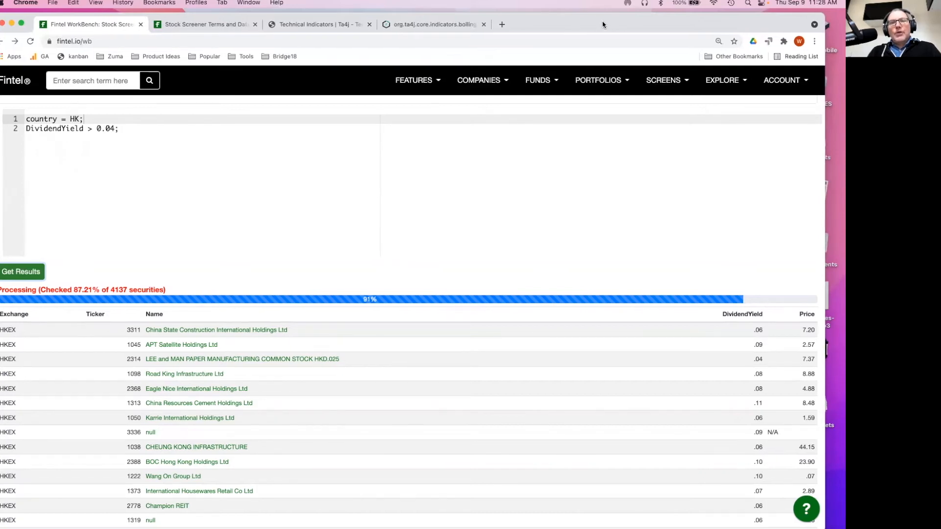
{"action": "left_click", "coordinate": [677, 83]}
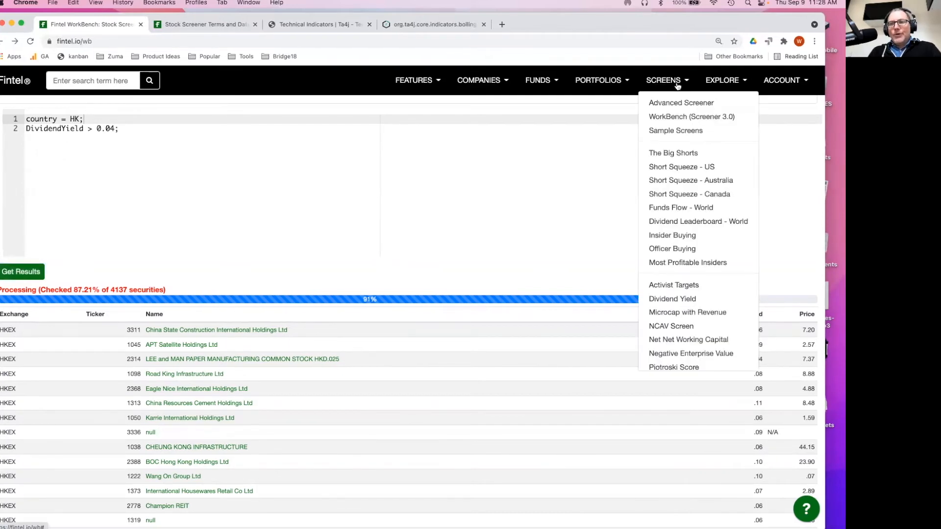
{"action": "left_click", "coordinate": [672, 168]}
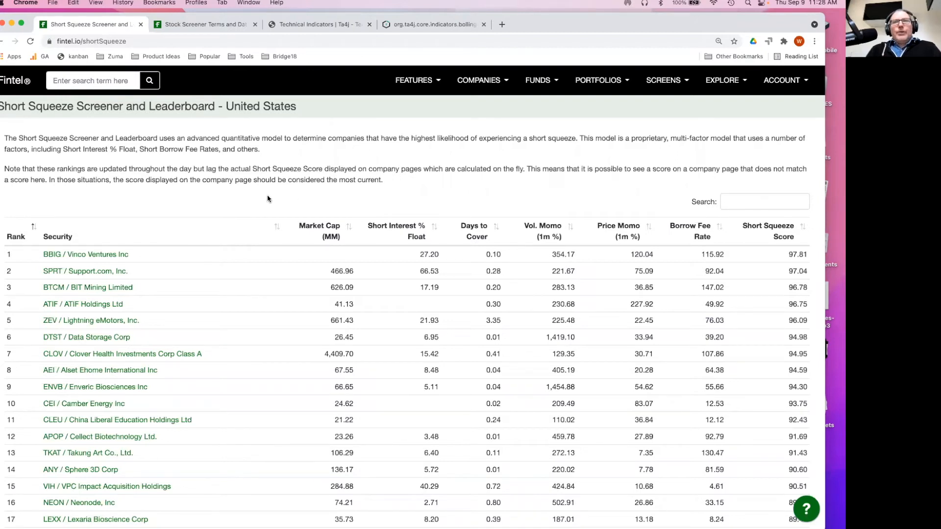
{"action": "scroll", "coordinate": [267, 196], "scroll_direction": "down", "scroll_amount": 1}
{"action": "scroll", "coordinate": [267, 196], "scroll_direction": "up", "scroll_amount": 1}
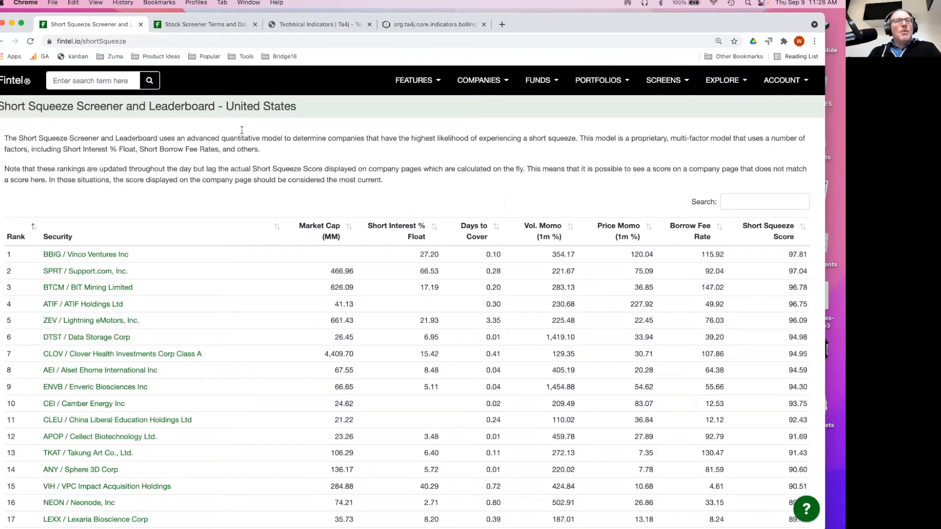
Return to the WorkBench, reopen the Short Squeeze - US screen, and examine Vinco Ventures' short interest, momentum and borrow fee values
{"action": "left_click", "coordinate": [2, 42]}
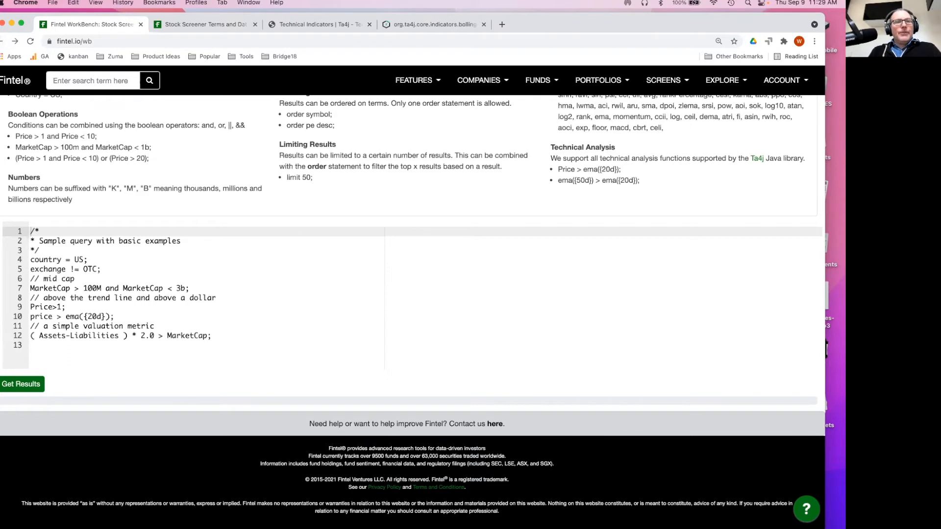
{"action": "scroll", "coordinate": [564, 88], "scroll_direction": "up", "scroll_amount": 5}
{"action": "left_click", "coordinate": [663, 80]}
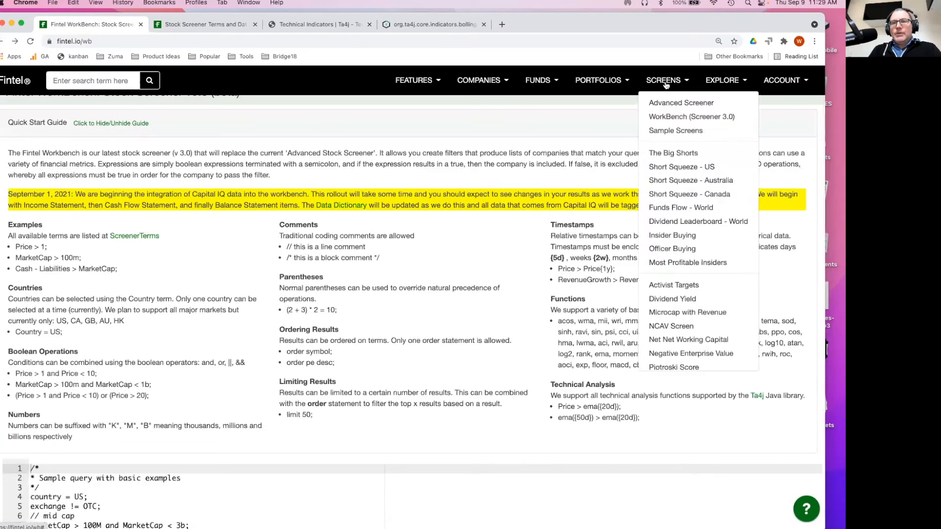
{"action": "left_click", "coordinate": [674, 167]}
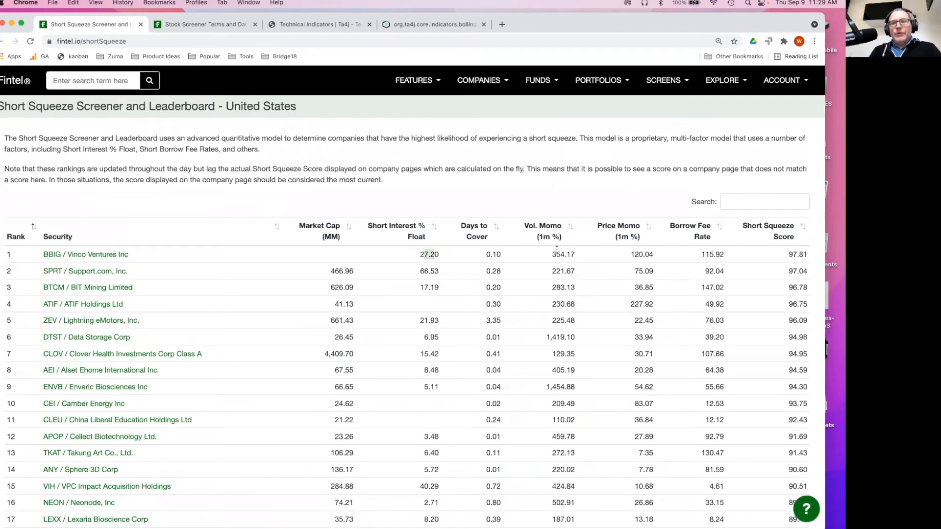
{"action": "left_click_drag", "start_coordinate": [552, 254], "coordinate": [564, 254]}
{"action": "left_click_drag", "start_coordinate": [631, 254], "coordinate": [717, 254]}
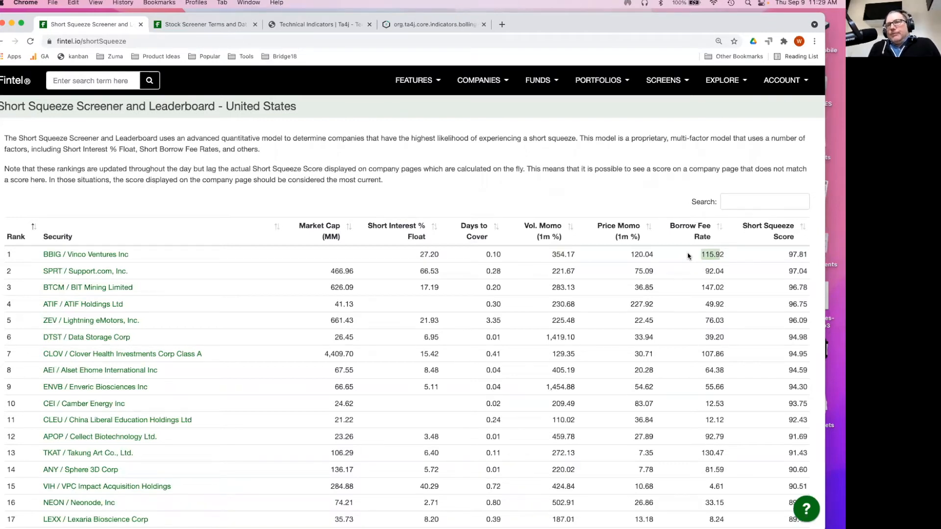
{"action": "left_click", "coordinate": [313, 126]}
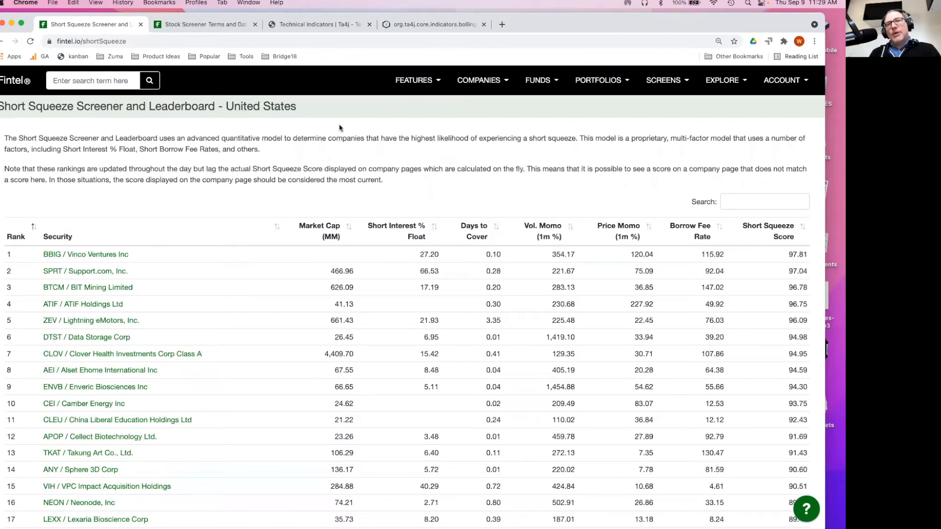
Go back to the WorkBench and replace the entire sample query with the line "country = uS;"
{"action": "left_click", "coordinate": [5, 42]}
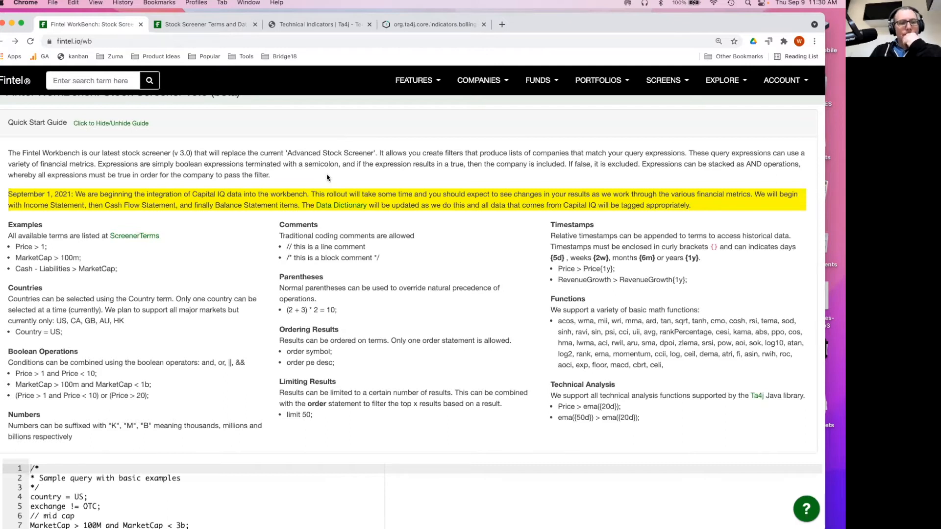
{"action": "scroll", "coordinate": [327, 177], "scroll_direction": "up", "scroll_amount": 1}
{"action": "scroll", "coordinate": [328, 178], "scroll_direction": "down", "scroll_amount": 3}
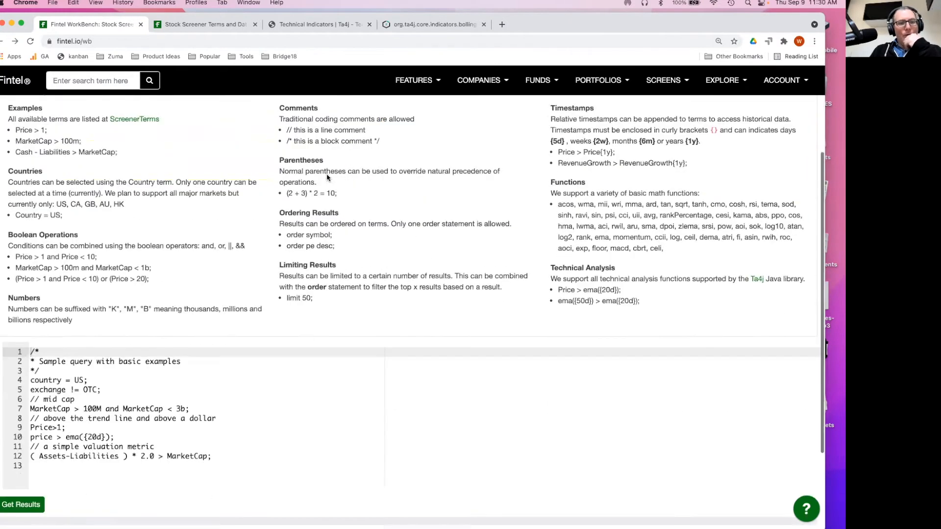
{"action": "scroll", "coordinate": [328, 177], "scroll_direction": "down", "scroll_amount": 3}
{"action": "left_click", "coordinate": [240, 296]}
{"action": "key", "text": "ctrl+a"}
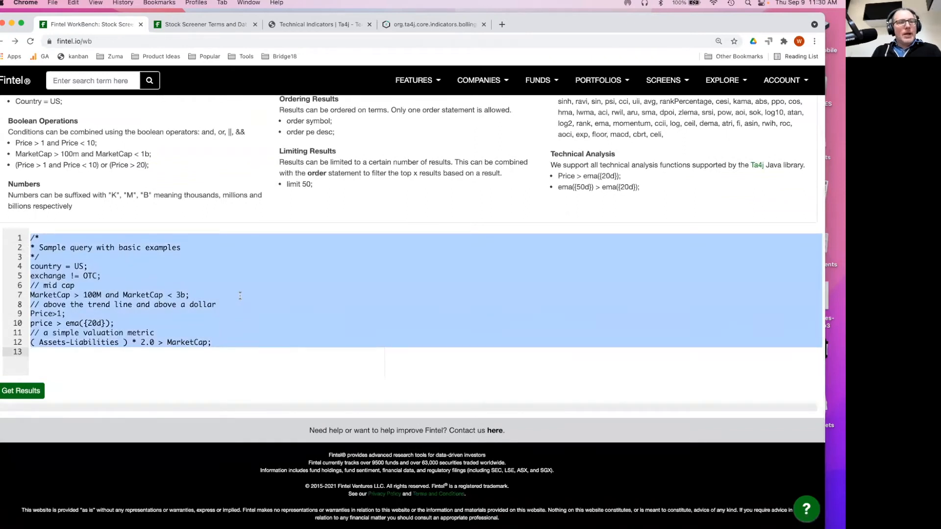
{"action": "type", "text": "count"}
{"action": "key", "text": "BackSpace"}
{"action": "key", "text": "BackSpace"}
{"action": "key", "text": "BackSpace"}
{"action": "key", "text": "BackSpace"}
{"action": "type", "text": "ountry u "}
{"action": "type", "text": " uS;"}
{"action": "key", "text": "Return"}
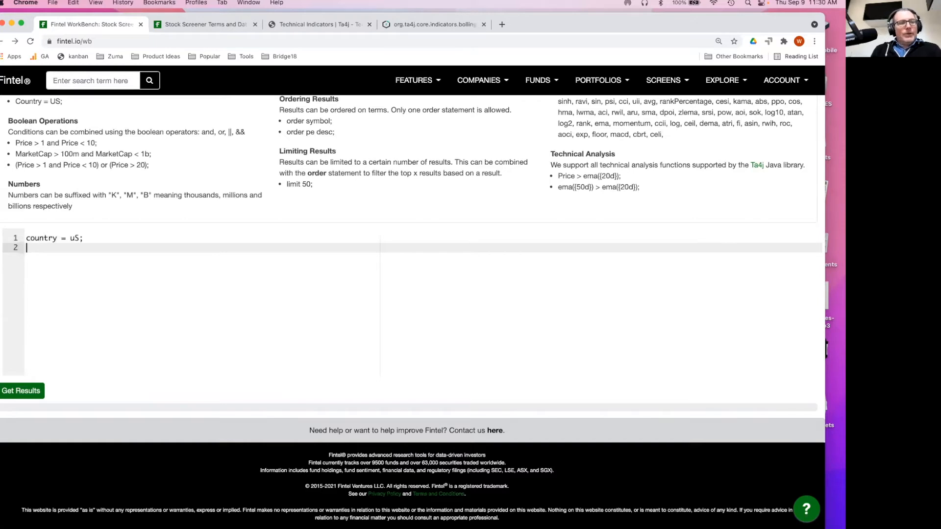
Add the condition "DividendYield > 0.04;" on the query's second line and run the screen
{"action": "type", "text": "D"}
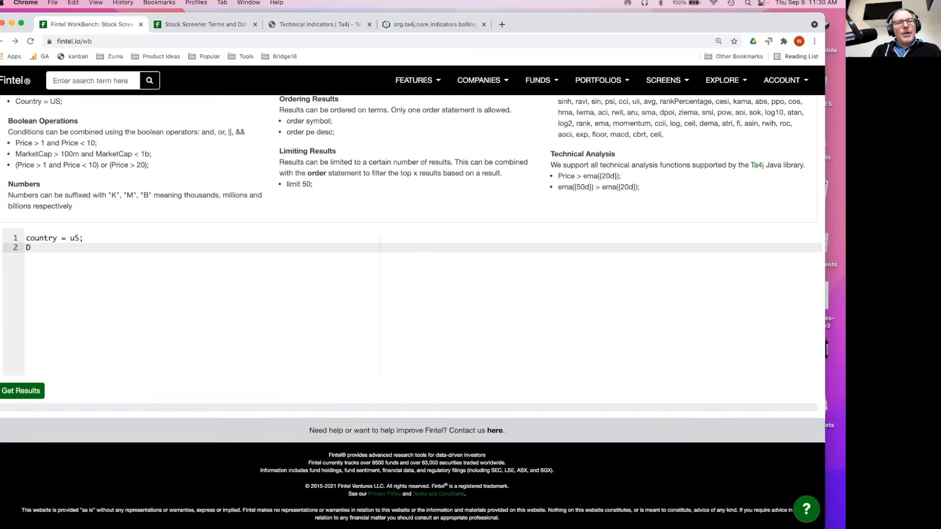
{"action": "type", "text": "ivide"}
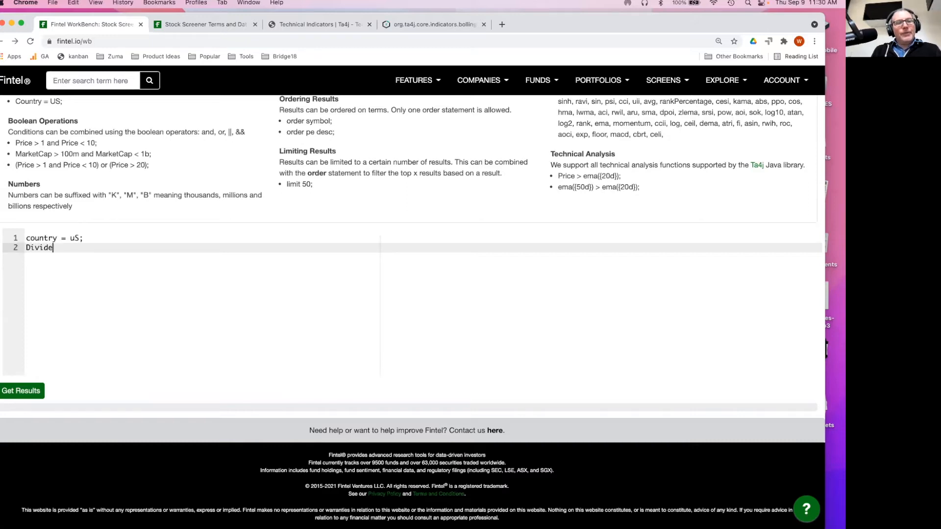
{"action": "type", "text": "ndYield > 0.04;"}
{"action": "left_click", "coordinate": [10, 392]}
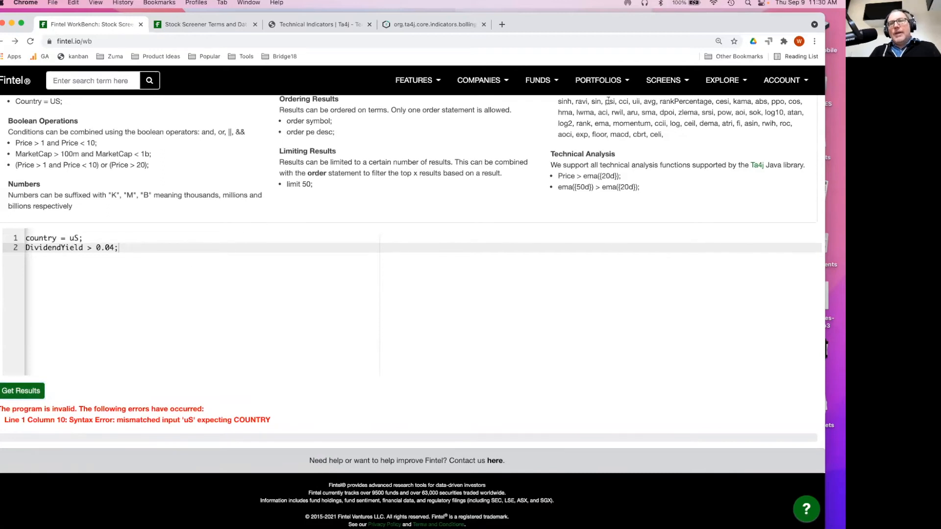
{"action": "left_click", "coordinate": [668, 81]}
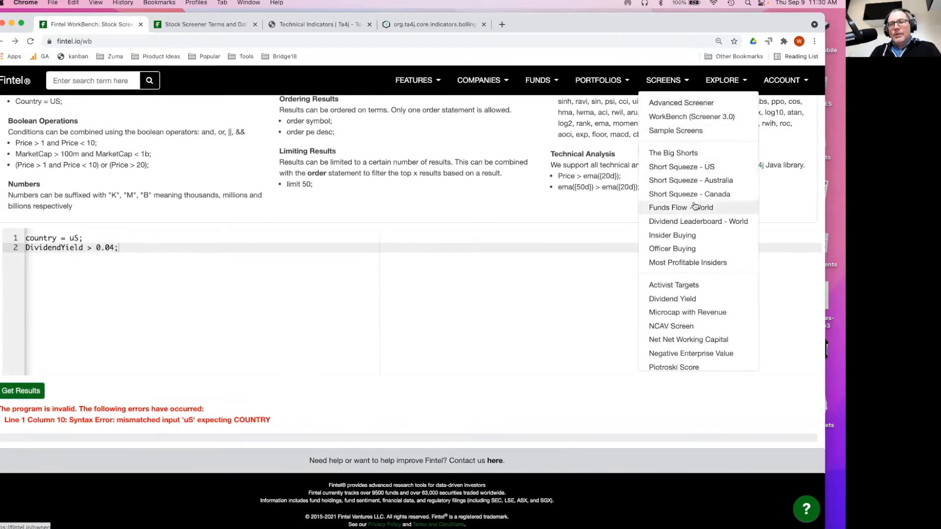
{"action": "left_click", "coordinate": [270, 360]}
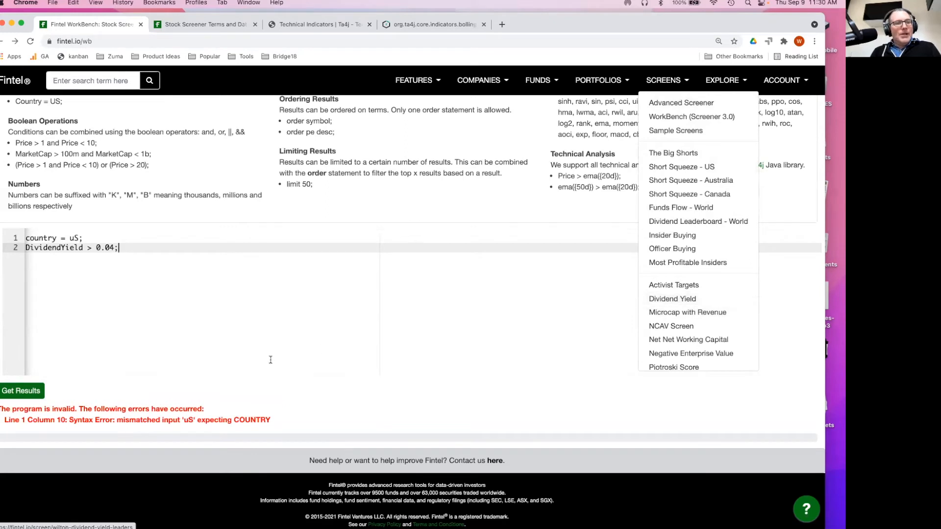
Correct the country code in the query's first line to "US" and rerun the screen
{"action": "left_click", "coordinate": [20, 390]}
{"action": "left_click", "coordinate": [90, 246]}
{"action": "key", "text": "Up"}
{"action": "key", "text": "Up"}
{"action": "key", "text": "Right"}
{"action": "key", "text": "Right"}
{"action": "key", "text": "Right"}
{"action": "key", "text": "Right"}
{"action": "key", "text": "Right"}
{"action": "key", "text": "Right"}
{"action": "key", "text": "Right"}
{"action": "key", "text": "Right"}
{"action": "key", "text": "Right"}
{"action": "key", "text": "Right"}
{"action": "key", "text": "Delete"}
{"action": "type", "text": "U"}
{"action": "left_click", "coordinate": [16, 392]}
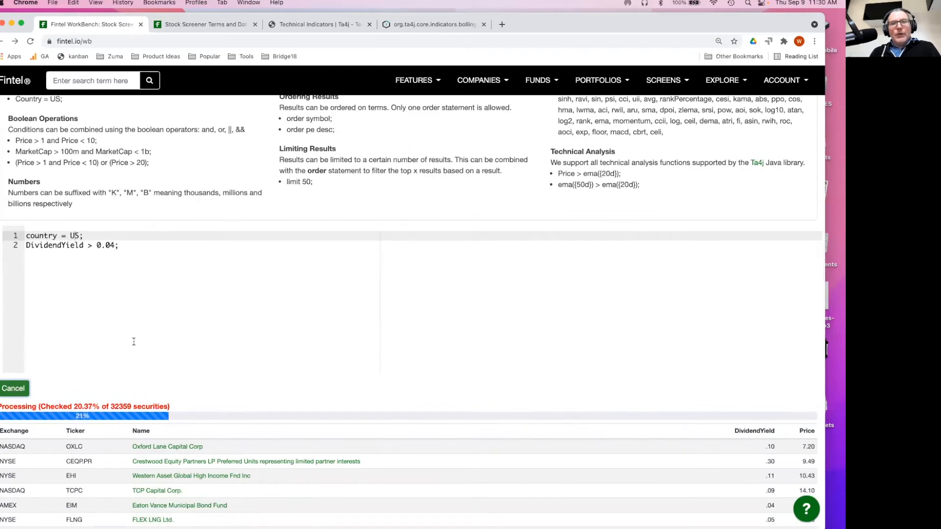
Open the NCAV Screen and examine its performance chart and current holdings, including the buy dates
{"action": "left_click", "coordinate": [670, 83]}
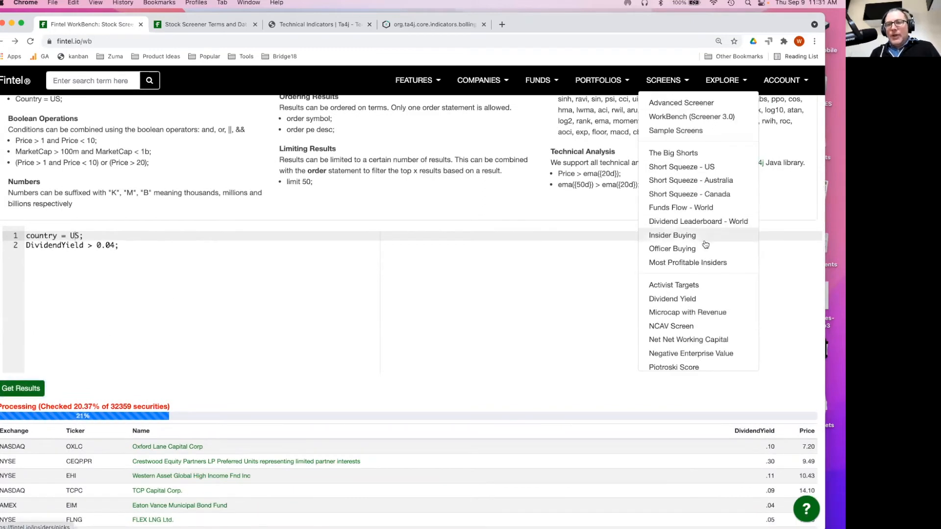
{"action": "scroll", "coordinate": [704, 310], "scroll_direction": "down", "scroll_amount": 2}
{"action": "left_click", "coordinate": [707, 283]}
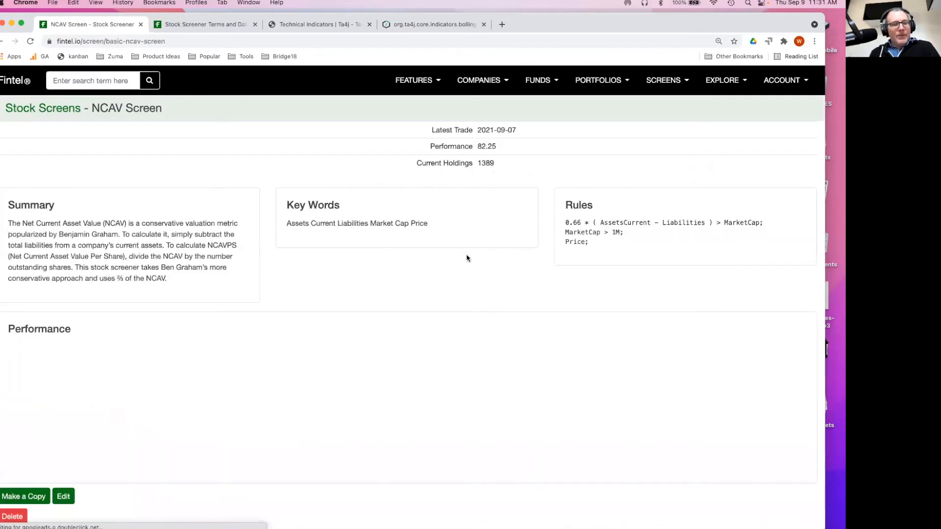
{"action": "scroll", "coordinate": [466, 257], "scroll_direction": "down", "scroll_amount": 4}
{"action": "scroll", "coordinate": [466, 257], "scroll_direction": "down", "scroll_amount": 3}
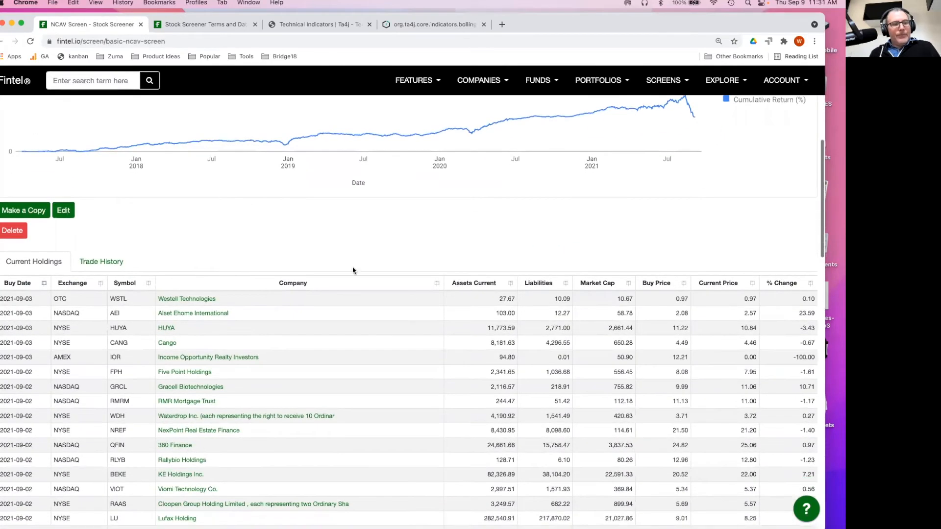
{"action": "left_click_drag", "start_coordinate": [1, 299], "coordinate": [38, 299]}
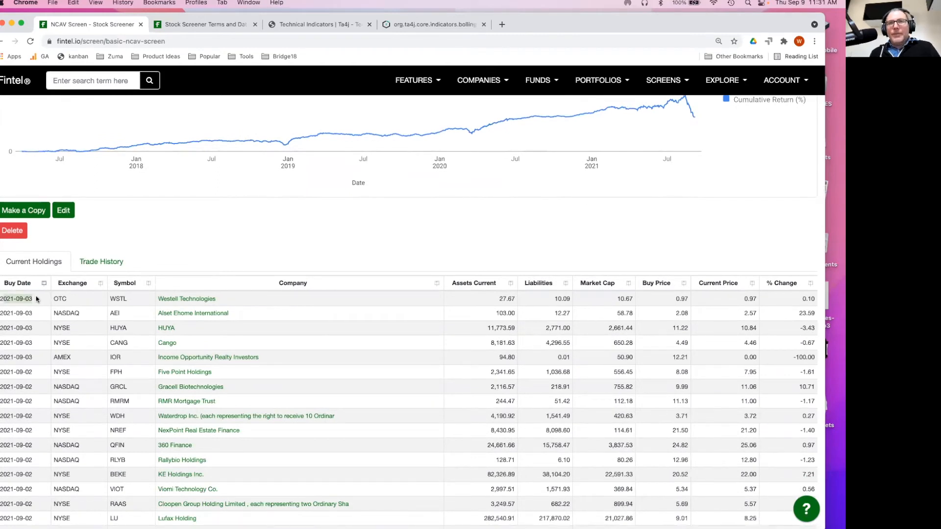
{"action": "scroll", "coordinate": [37, 299], "scroll_direction": "down", "scroll_amount": 3}
{"action": "scroll", "coordinate": [37, 299], "scroll_direction": "down", "scroll_amount": 1}
{"action": "scroll", "coordinate": [38, 299], "scroll_direction": "up", "scroll_amount": 1}
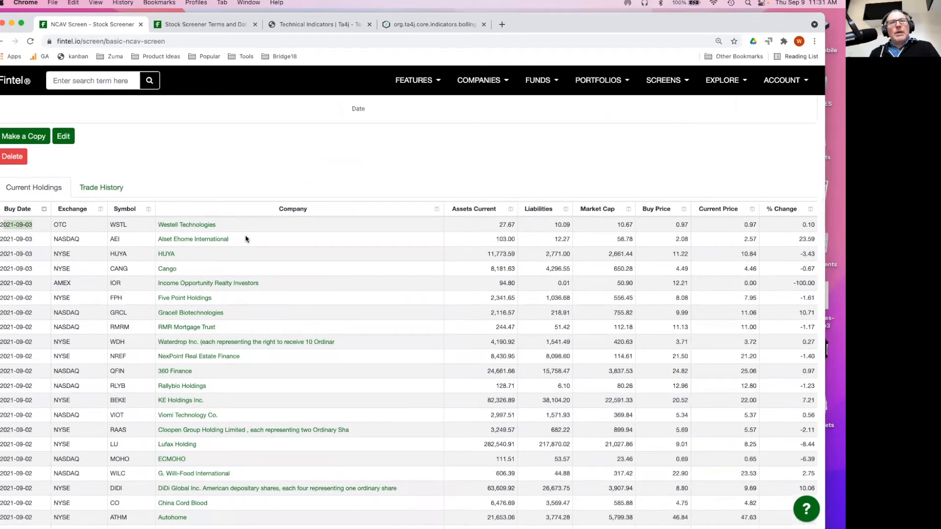
{"action": "scroll", "coordinate": [246, 237], "scroll_direction": "up", "scroll_amount": 8}
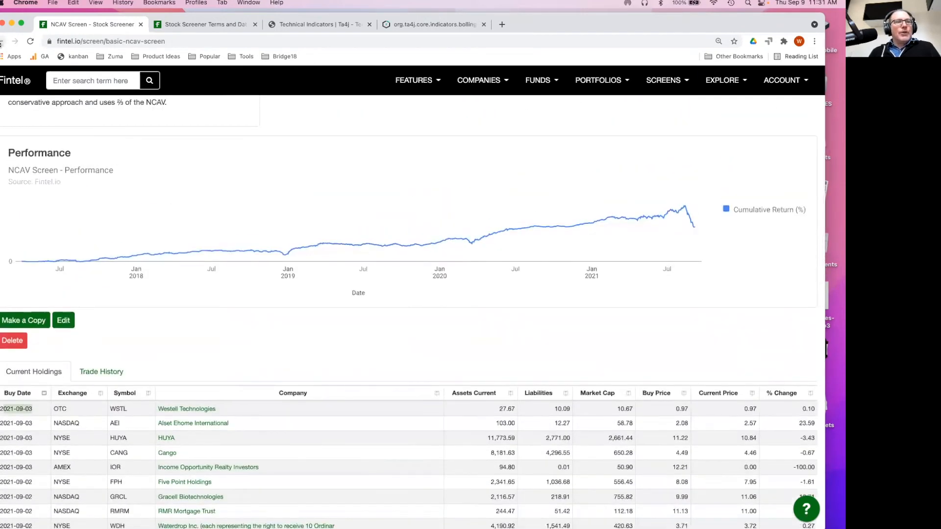
Return to the WorkBench and review the sample query alongside the Quick Start Guide's syntax notes
{"action": "left_click", "coordinate": [2, 42]}
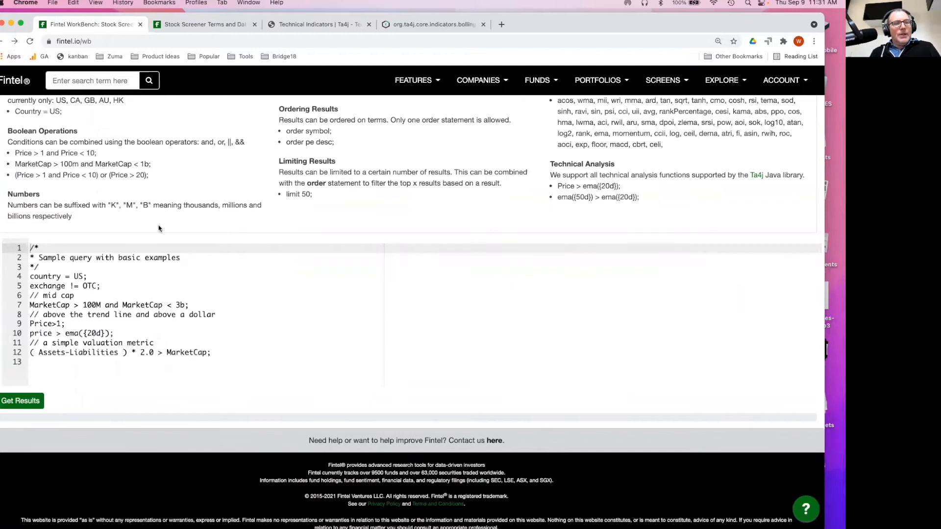
{"action": "left_click", "coordinate": [187, 337]}
{"action": "scroll", "coordinate": [190, 334], "scroll_direction": "up", "scroll_amount": 1}
{"action": "scroll", "coordinate": [189, 334], "scroll_direction": "up", "scroll_amount": 1}
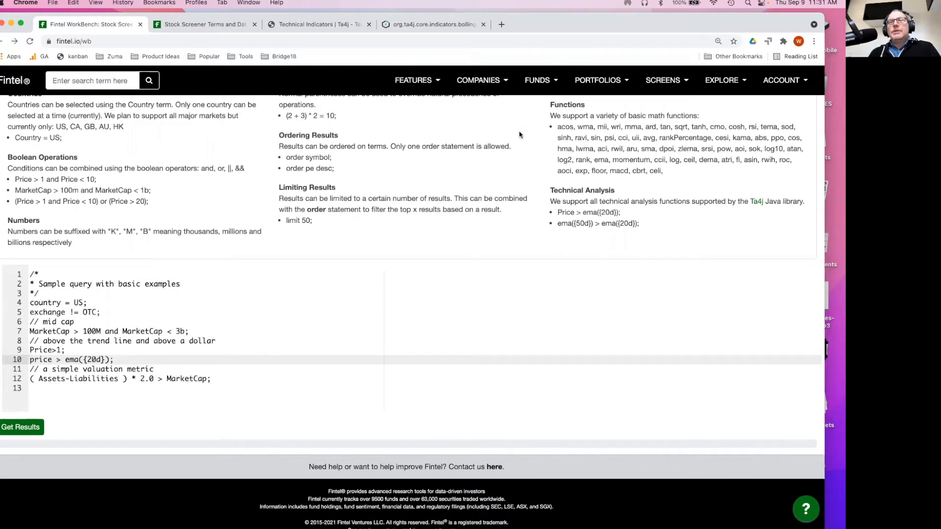
{"action": "key", "text": "Up"}
{"action": "key", "text": "Up"}
{"action": "key", "text": "Up"}
{"action": "key", "text": "Up"}
{"action": "key", "text": "Up"}
{"action": "key", "text": "Up"}
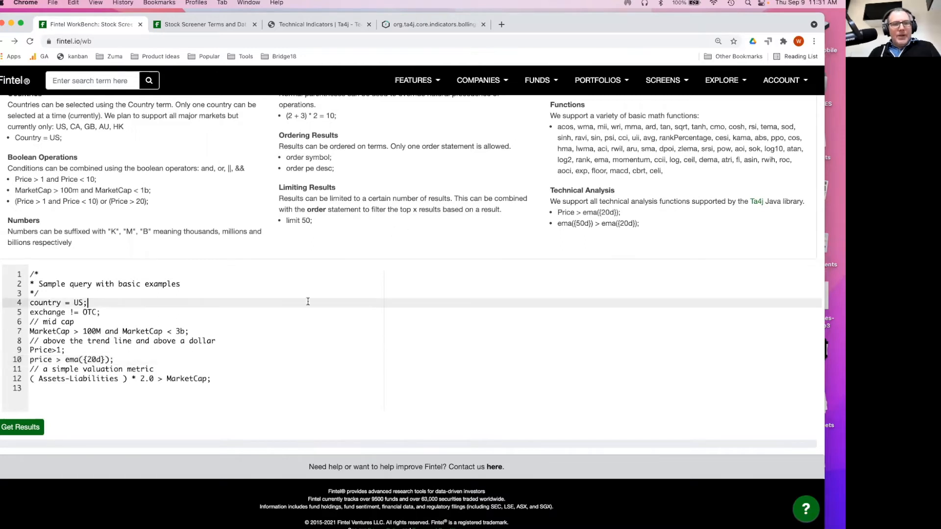
{"action": "scroll", "coordinate": [410, 193], "scroll_direction": "up", "scroll_amount": 3}
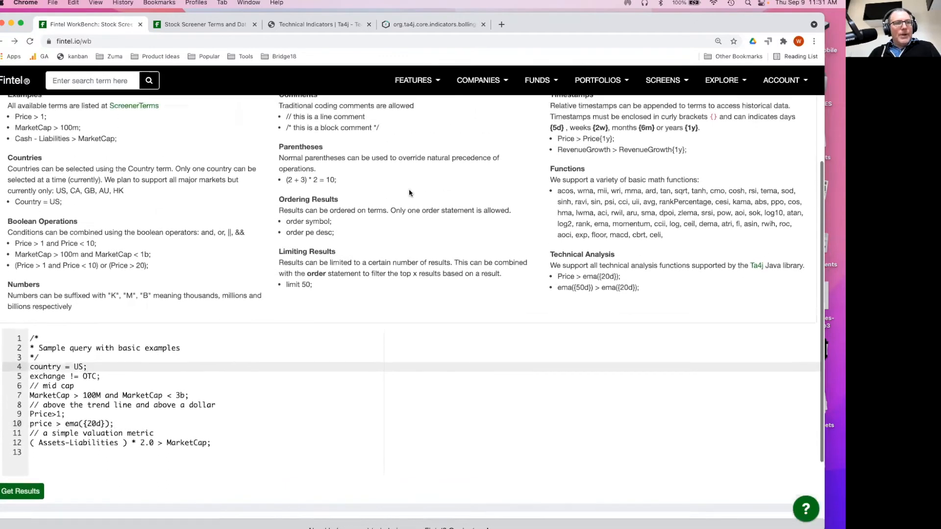
{"action": "scroll", "coordinate": [404, 196], "scroll_direction": "up", "scroll_amount": 1}
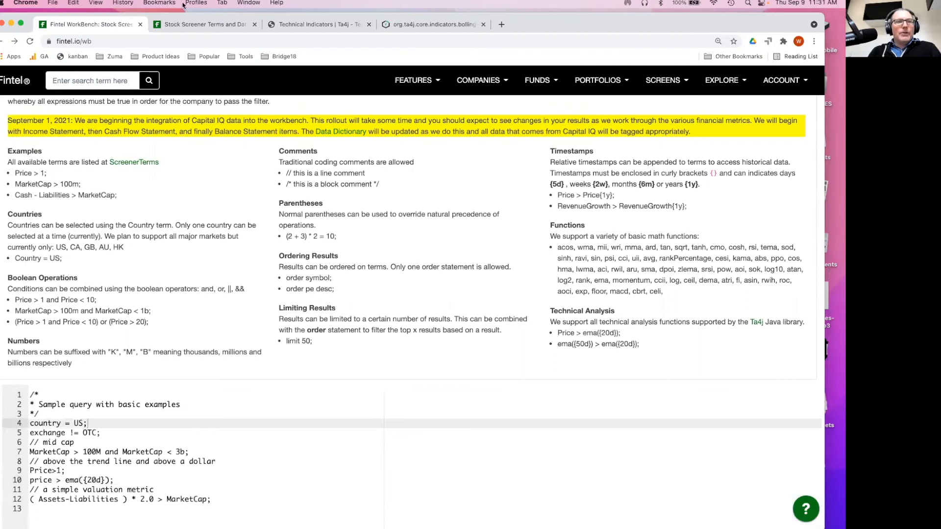
Switch to the Stock Screener Terms and Data Dictionary page and examine the IQ_AP formula code in the AccountsPayable entry
{"action": "left_click", "coordinate": [190, 26]}
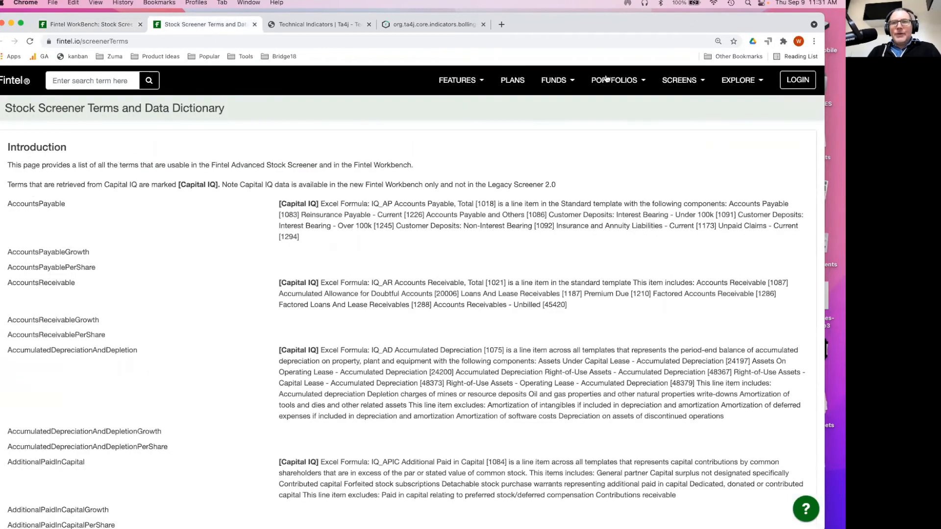
{"action": "left_click_drag", "start_coordinate": [751, 20], "coordinate": [747, 20]}
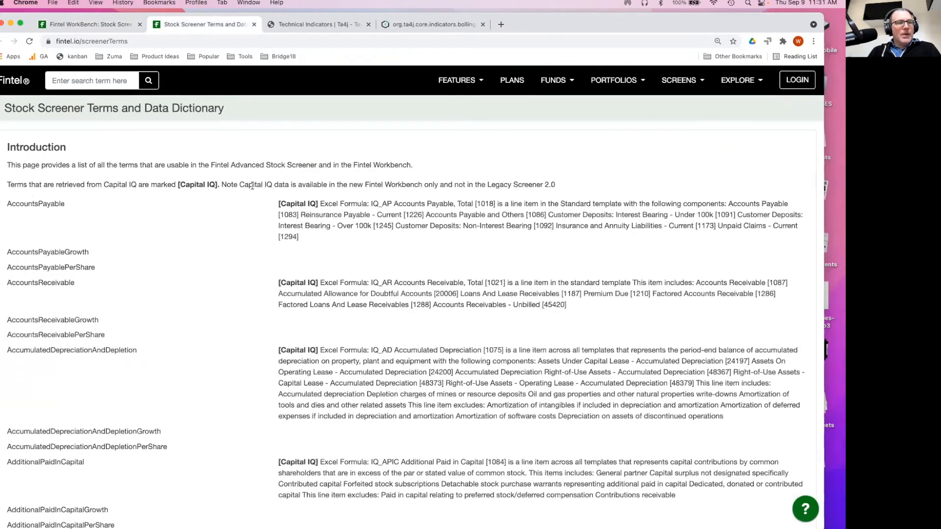
{"action": "scroll", "coordinate": [252, 185], "scroll_direction": "down", "scroll_amount": 1}
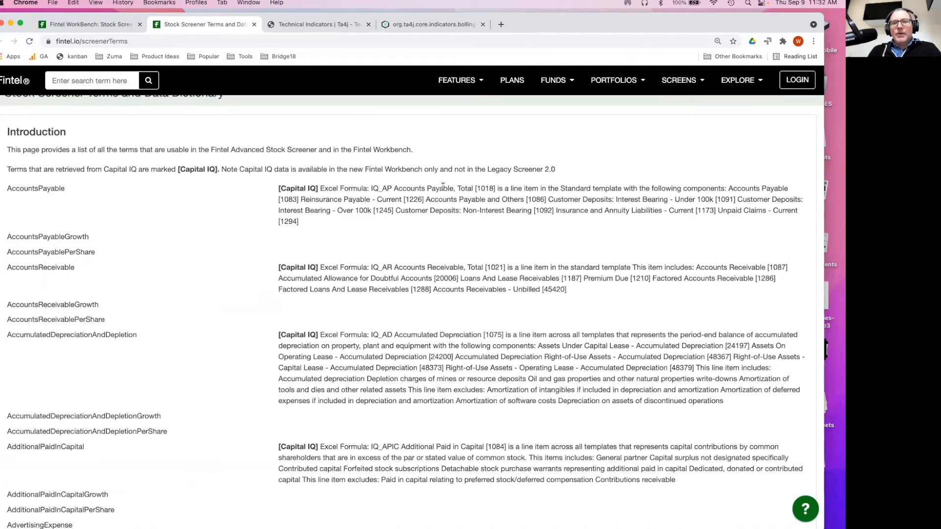
{"action": "scroll", "coordinate": [531, 196], "scroll_direction": "down", "scroll_amount": 1}
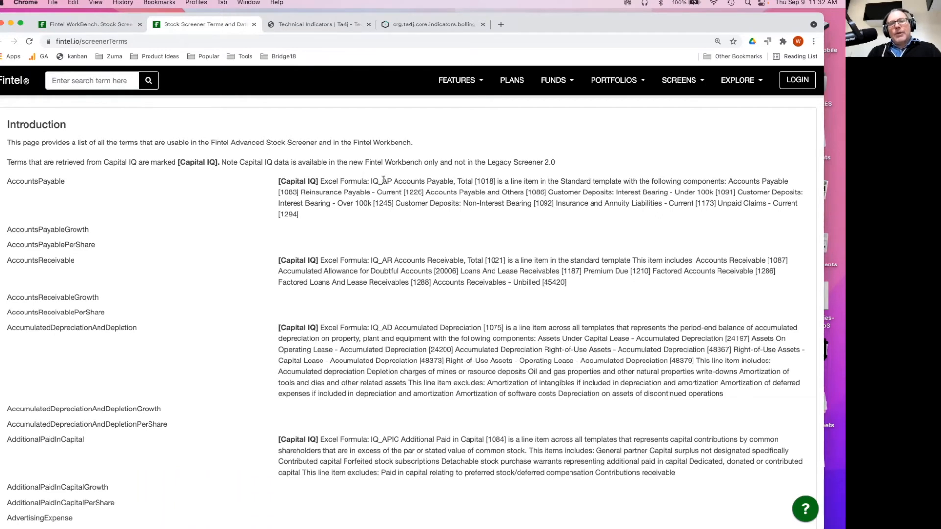
{"action": "double_click", "coordinate": [380, 180]}
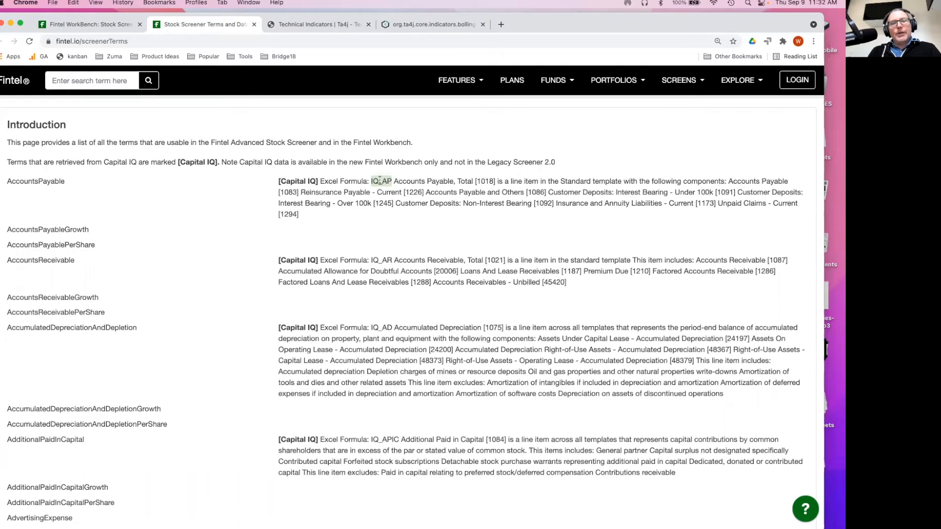
Compare the Capital IQ Excel formula codes of the AccountsPayable, AccountsReceivable and AccumulatedDepreciationAndDepletion entries
{"action": "left_click_drag", "start_coordinate": [321, 180], "coordinate": [392, 180]}
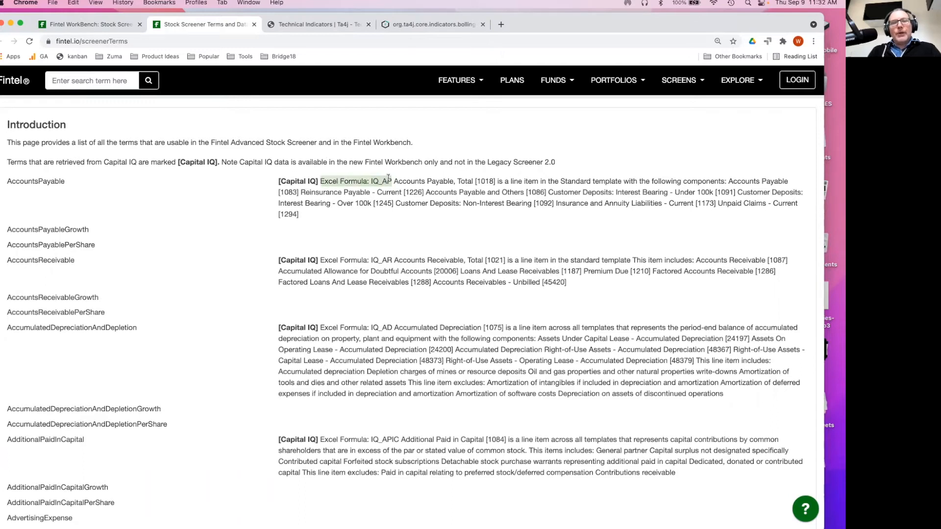
{"action": "left_click", "coordinate": [376, 260]}
{"action": "double_click", "coordinate": [377, 261]}
{"action": "double_click", "coordinate": [382, 327]}
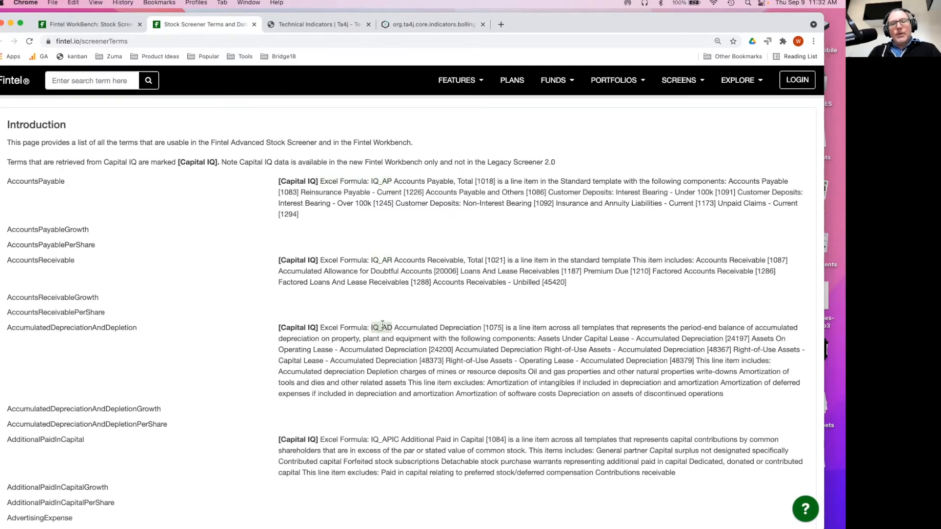
{"action": "scroll", "coordinate": [383, 324], "scroll_direction": "down", "scroll_amount": 1}
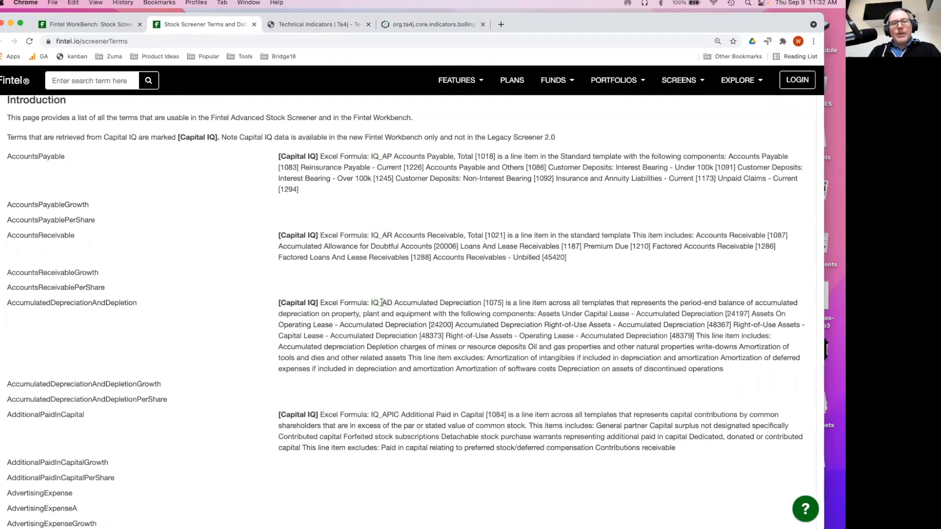
{"action": "double_click", "coordinate": [30, 304]}
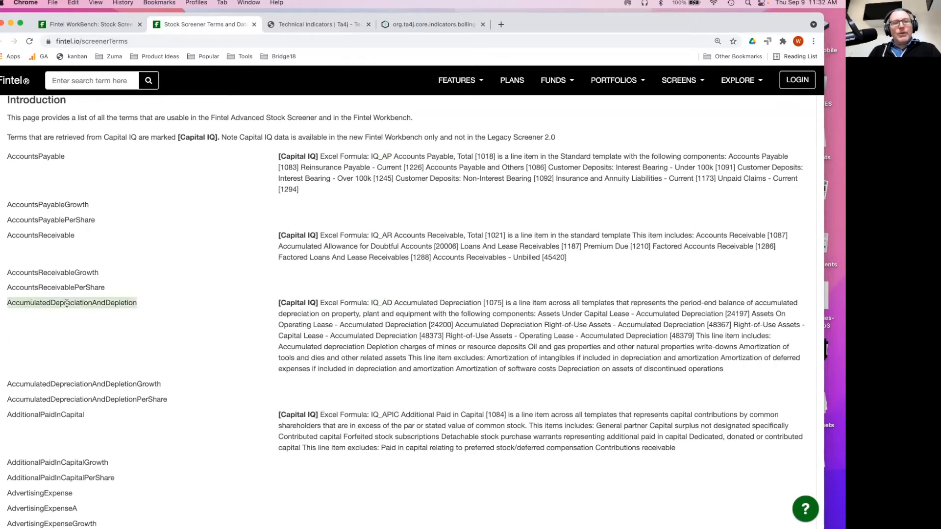
{"action": "double_click", "coordinate": [379, 304]}
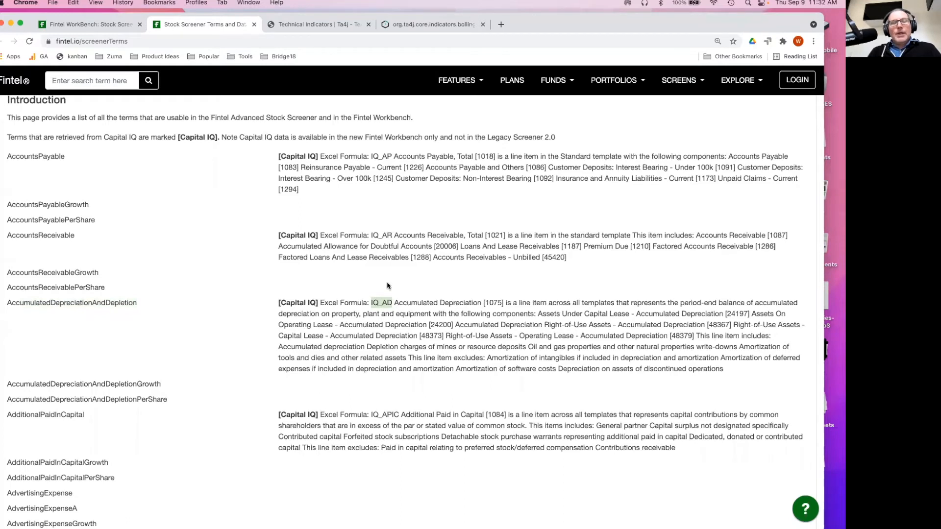
{"action": "scroll", "coordinate": [413, 250], "scroll_direction": "down", "scroll_amount": 1}
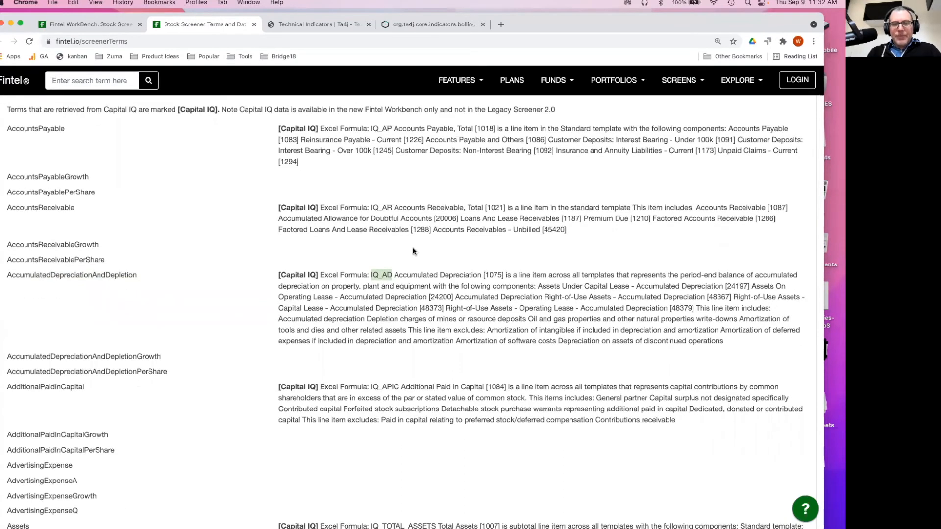
{"action": "scroll", "coordinate": [413, 251], "scroll_direction": "down", "scroll_amount": 10}
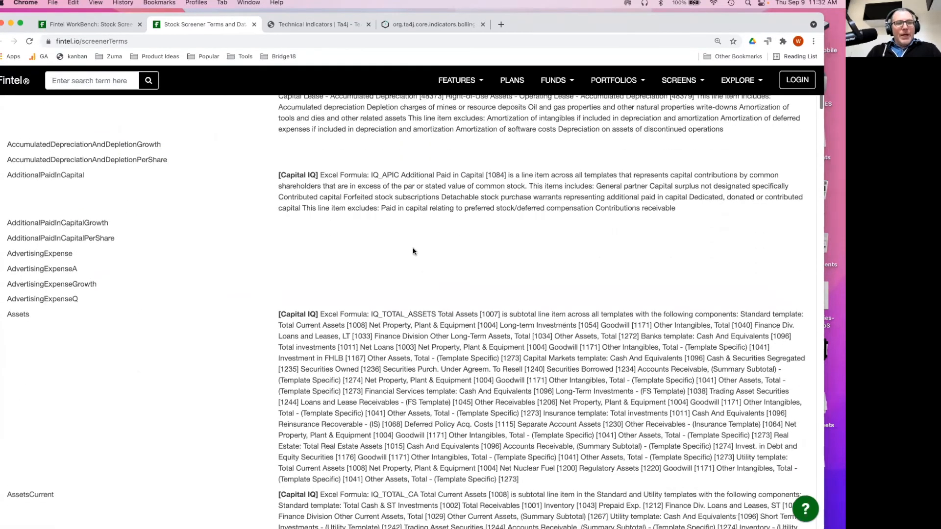
Examine how the AccountsPayable term relates to its AccountsPayableGrowth and AccountsPayablePerShare variants, and glance at the AccountsReceivable equivalents
{"action": "scroll", "coordinate": [413, 250], "scroll_direction": "up", "scroll_amount": 4}
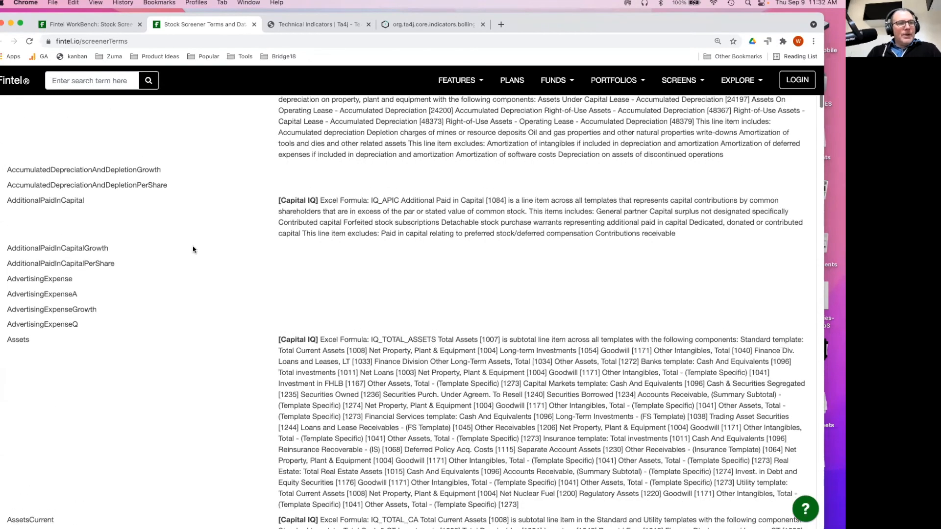
{"action": "scroll", "coordinate": [176, 213], "scroll_direction": "up", "scroll_amount": 9}
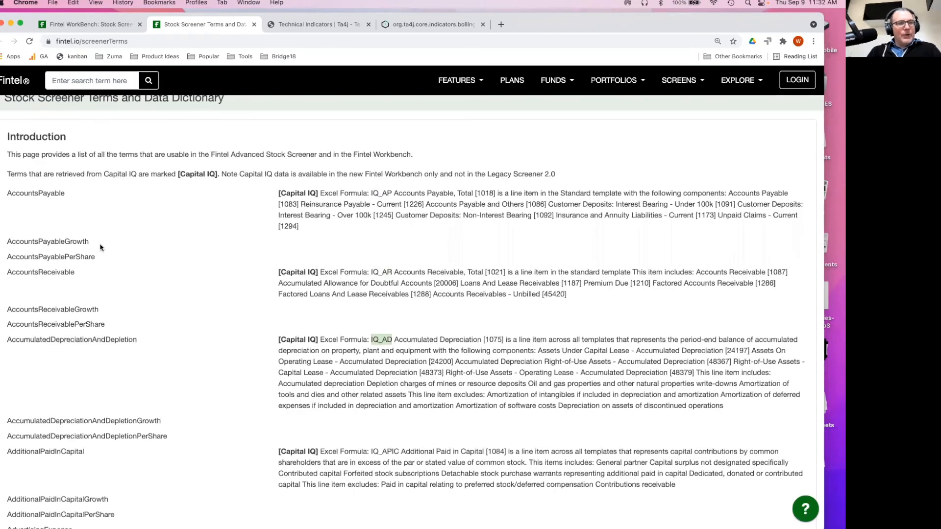
{"action": "left_click", "coordinate": [42, 242]}
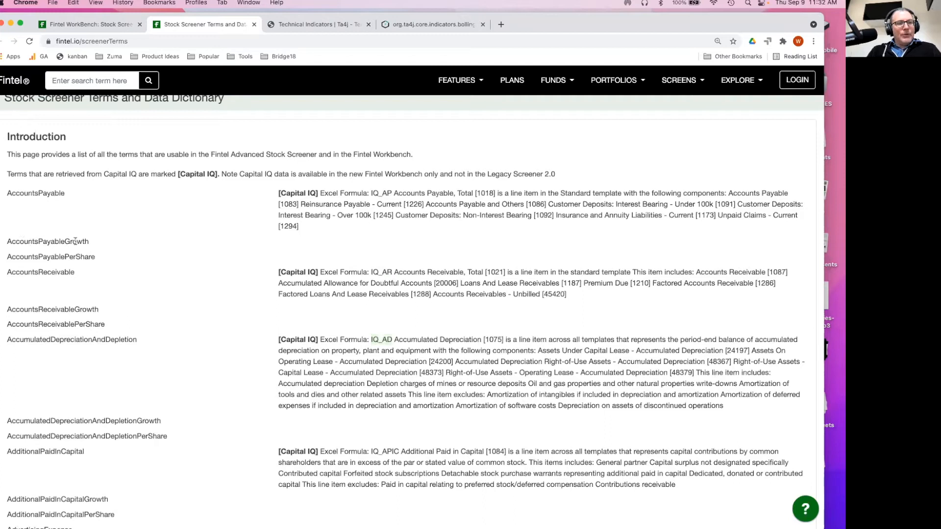
{"action": "double_click", "coordinate": [53, 193]}
{"action": "double_click", "coordinate": [75, 242]}
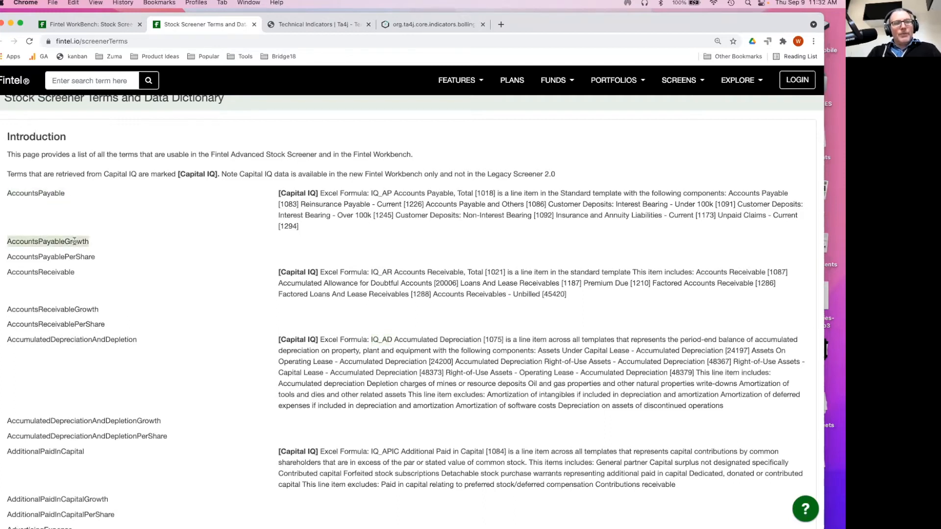
{"action": "left_click", "coordinate": [72, 241]}
{"action": "left_click_drag", "start_coordinate": [67, 242], "coordinate": [90, 243]}
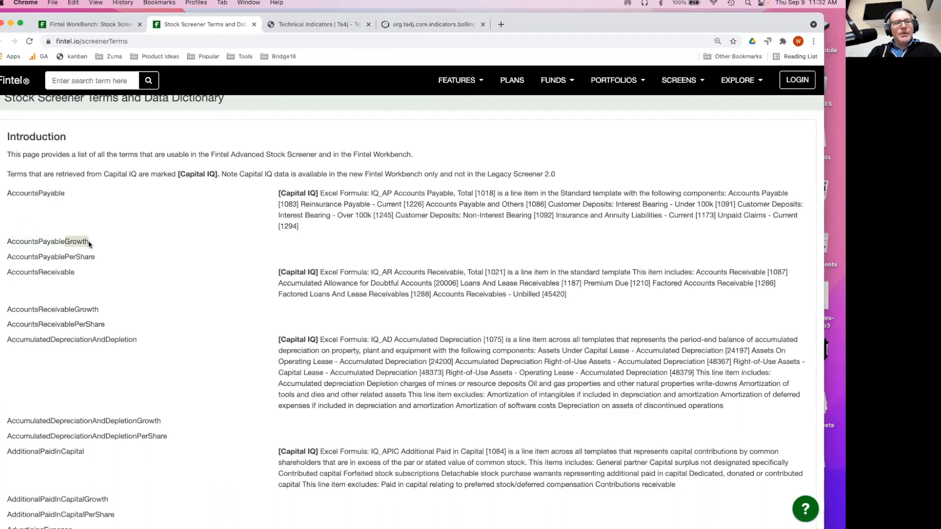
{"action": "double_click", "coordinate": [30, 193]}
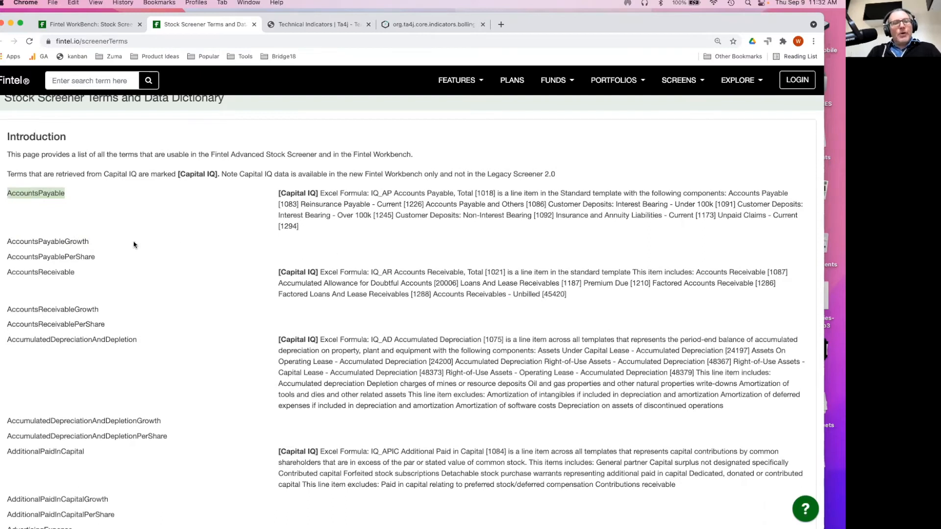
{"action": "left_click", "coordinate": [75, 242]}
{"action": "double_click", "coordinate": [75, 241]}
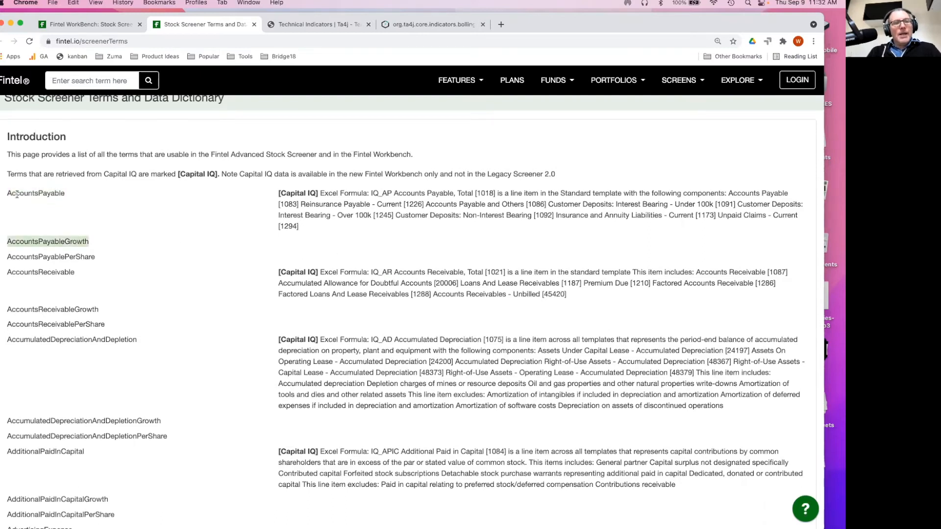
{"action": "left_click", "coordinate": [43, 193]}
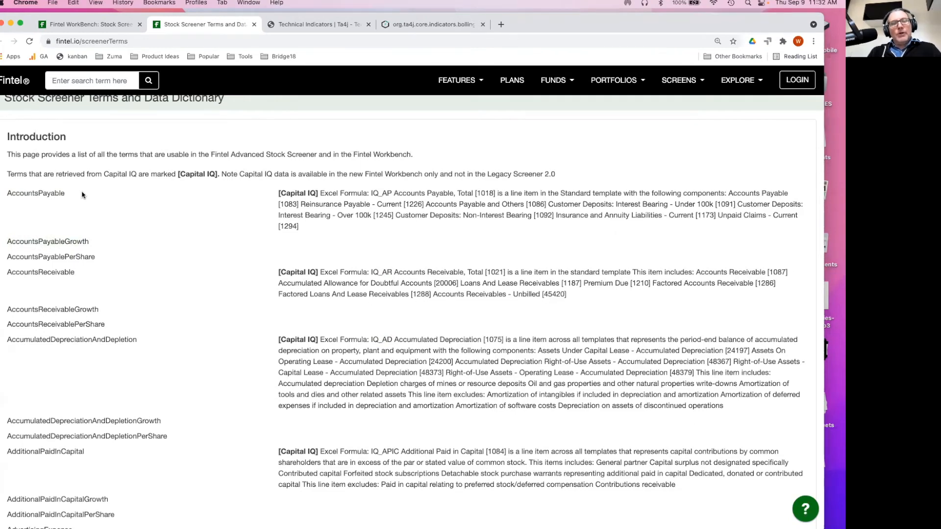
{"action": "double_click", "coordinate": [75, 241]}
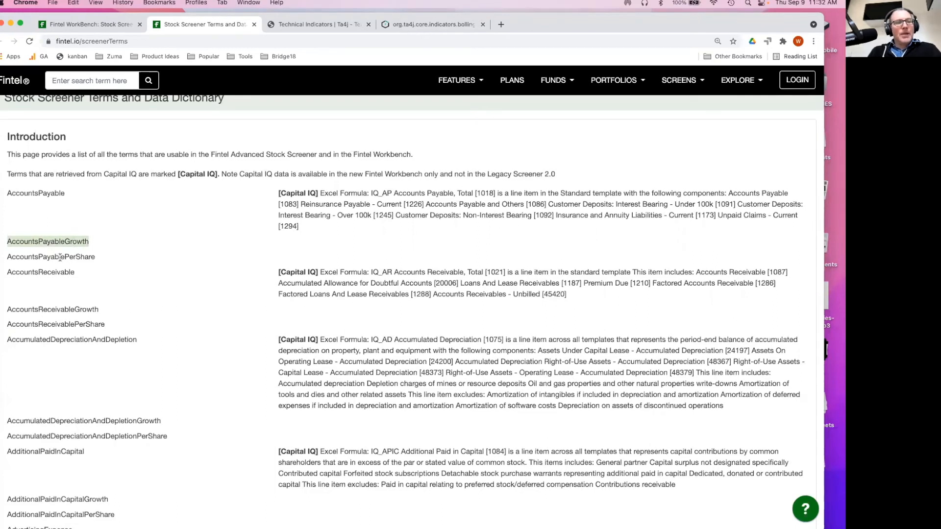
{"action": "double_click", "coordinate": [60, 256]}
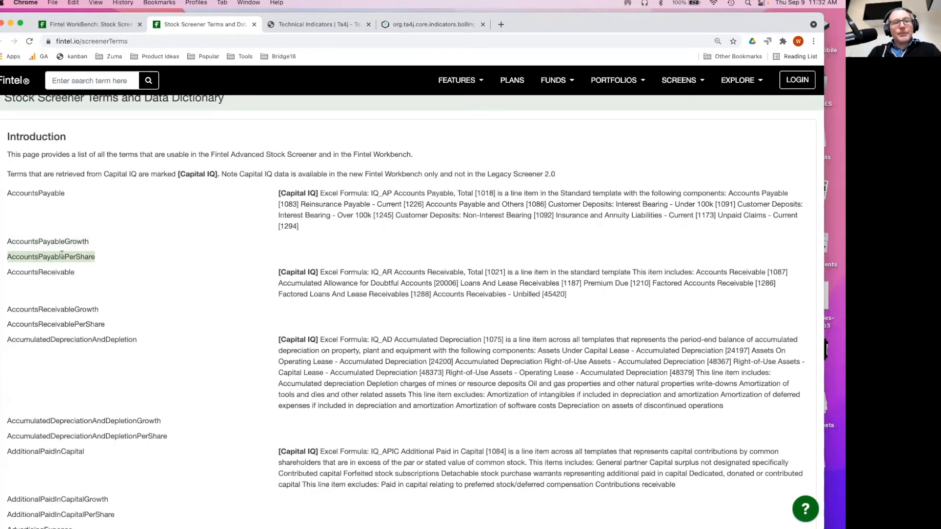
{"action": "double_click", "coordinate": [41, 190]}
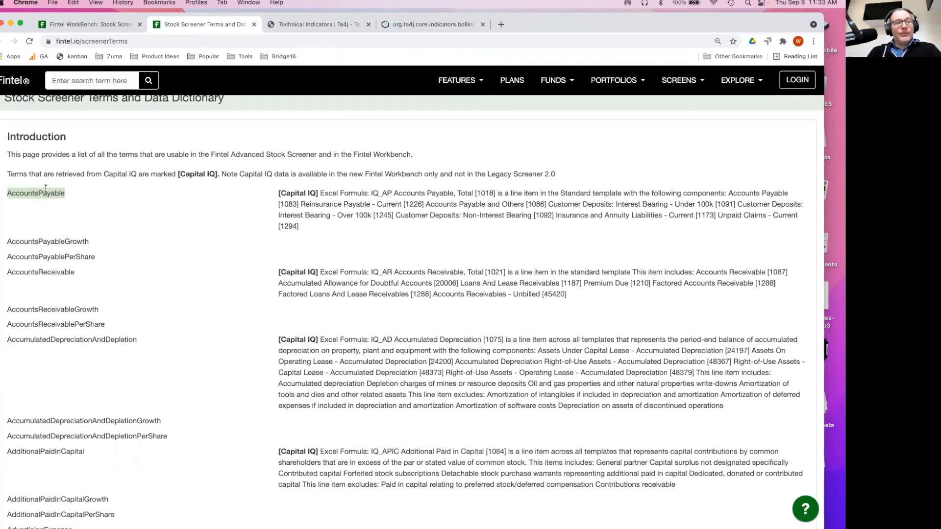
{"action": "scroll", "coordinate": [93, 223], "scroll_direction": "down", "scroll_amount": 3}
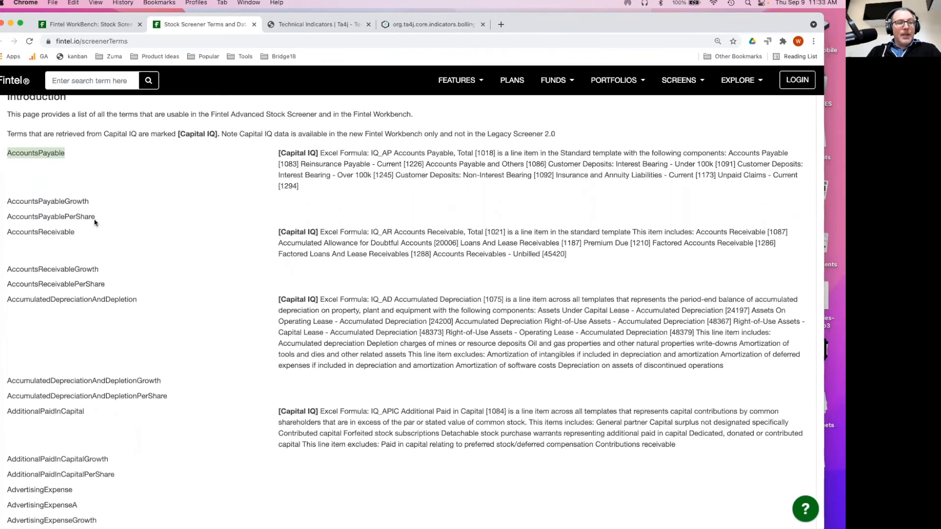
{"action": "scroll", "coordinate": [94, 223], "scroll_direction": "down", "scroll_amount": 2}
{"action": "left_click", "coordinate": [49, 243]}
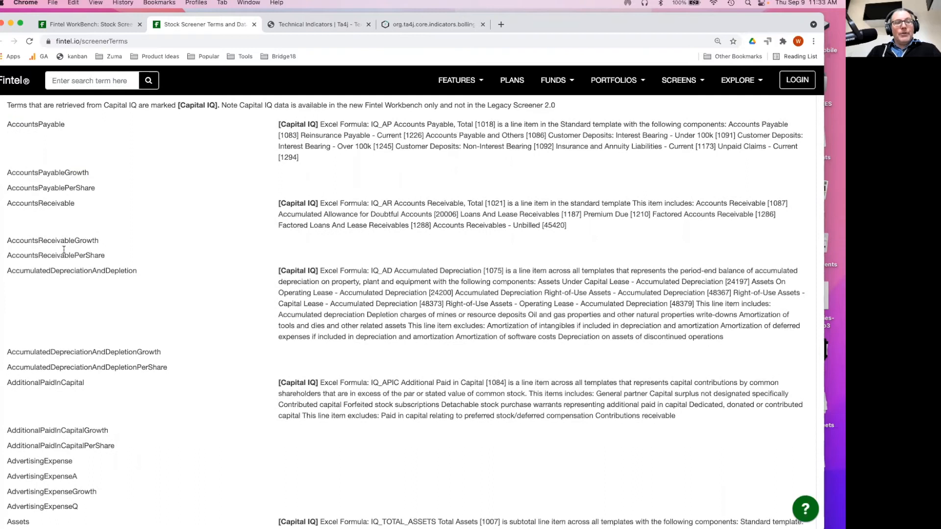
Browse the dictionary's further terms, from the assets and cash flow entries through to the DaysToCover and debt entries
{"action": "scroll", "coordinate": [64, 250], "scroll_direction": "down", "scroll_amount": 10}
{"action": "scroll", "coordinate": [64, 252], "scroll_direction": "down", "scroll_amount": 5}
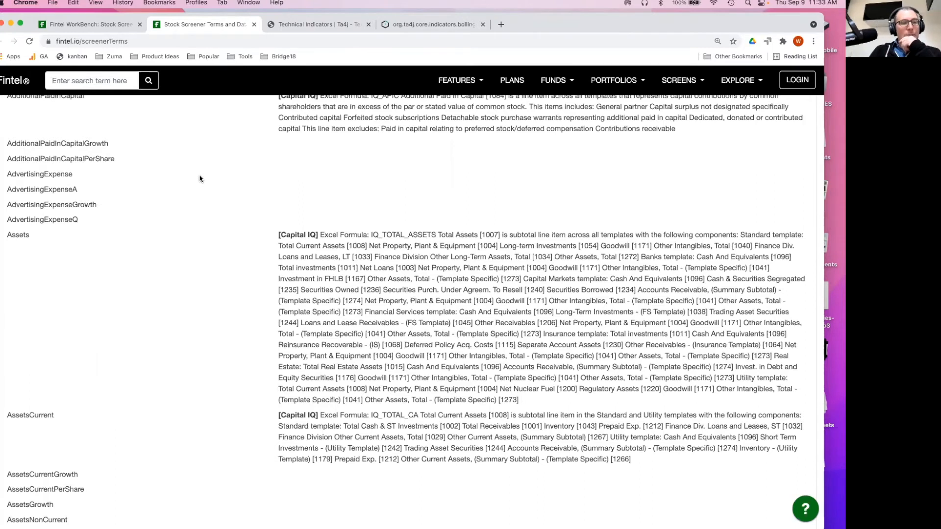
{"action": "scroll", "coordinate": [200, 179], "scroll_direction": "down", "scroll_amount": 4}
{"action": "scroll", "coordinate": [200, 179], "scroll_direction": "down", "scroll_amount": 6}
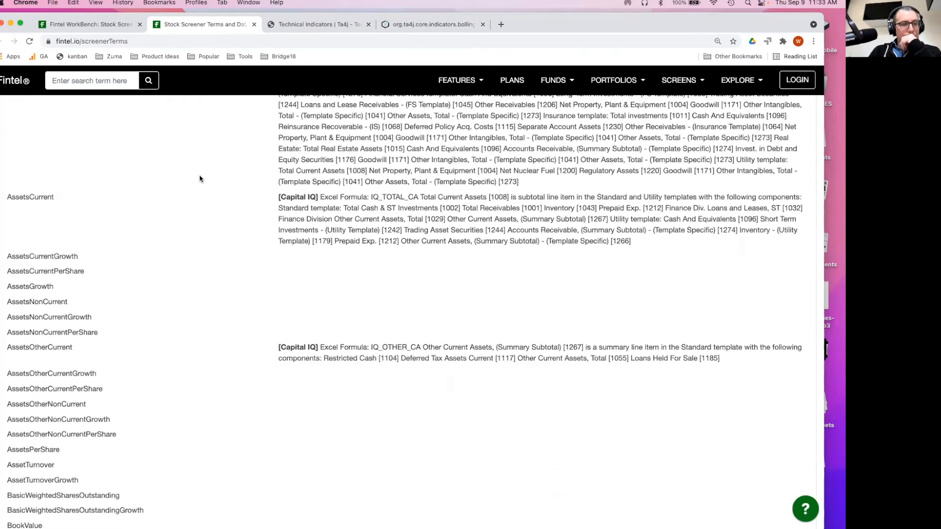
{"action": "scroll", "coordinate": [52, 272], "scroll_direction": "down", "scroll_amount": 4}
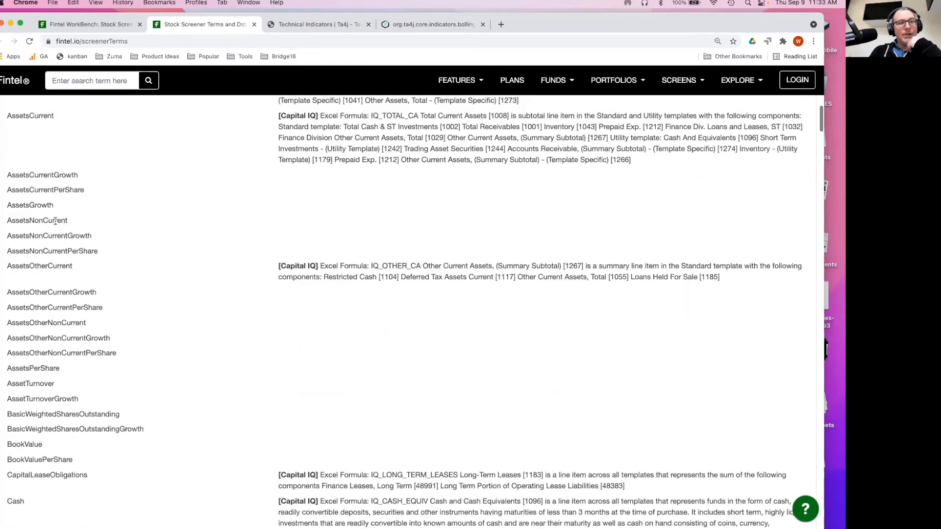
{"action": "scroll", "coordinate": [65, 215], "scroll_direction": "down", "scroll_amount": 1}
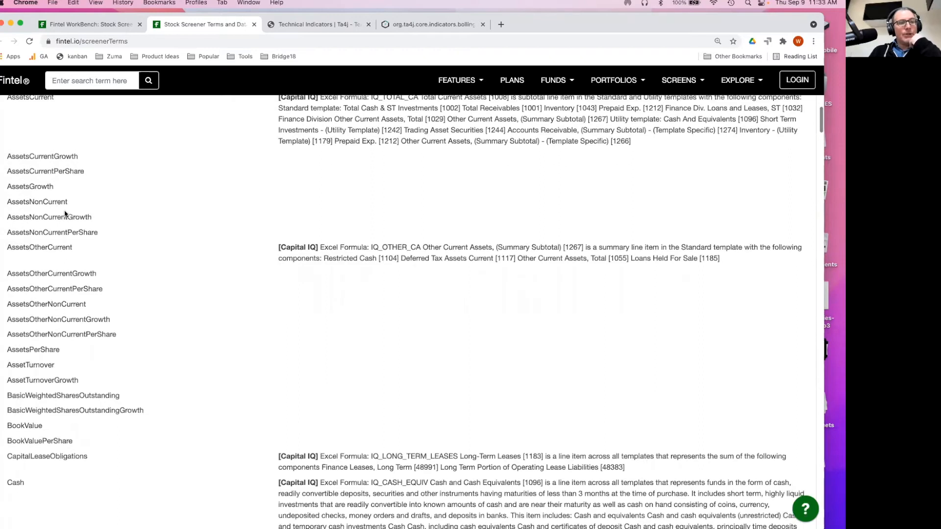
{"action": "scroll", "coordinate": [52, 269], "scroll_direction": "down", "scroll_amount": 8}
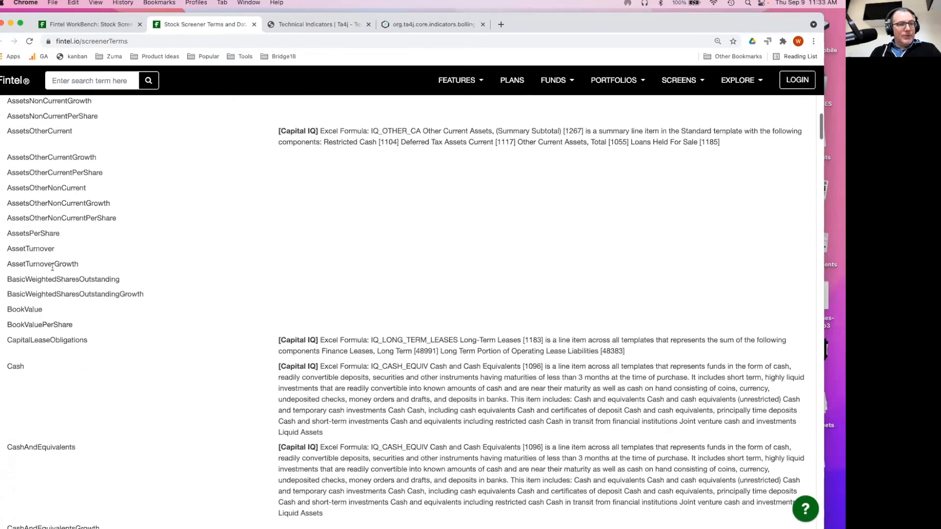
{"action": "scroll", "coordinate": [43, 248], "scroll_direction": "down", "scroll_amount": 20}
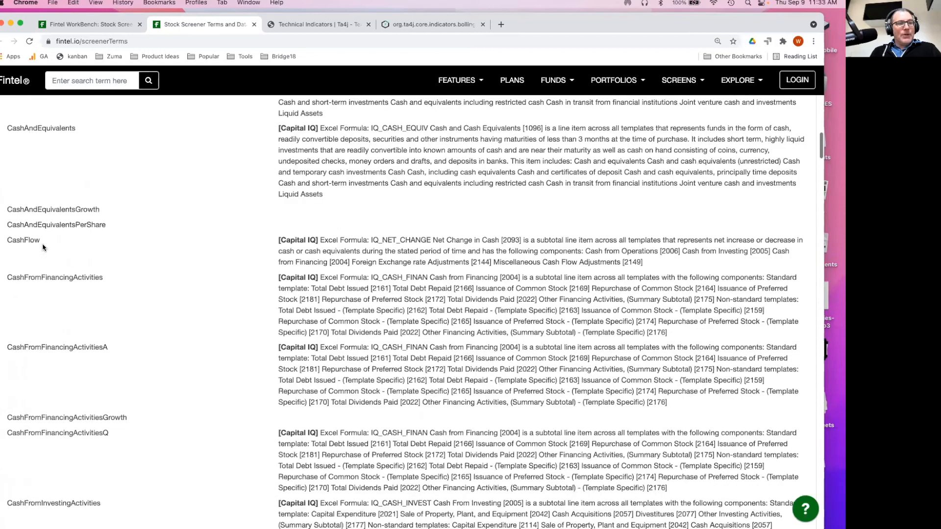
{"action": "scroll", "coordinate": [43, 247], "scroll_direction": "down", "scroll_amount": 7}
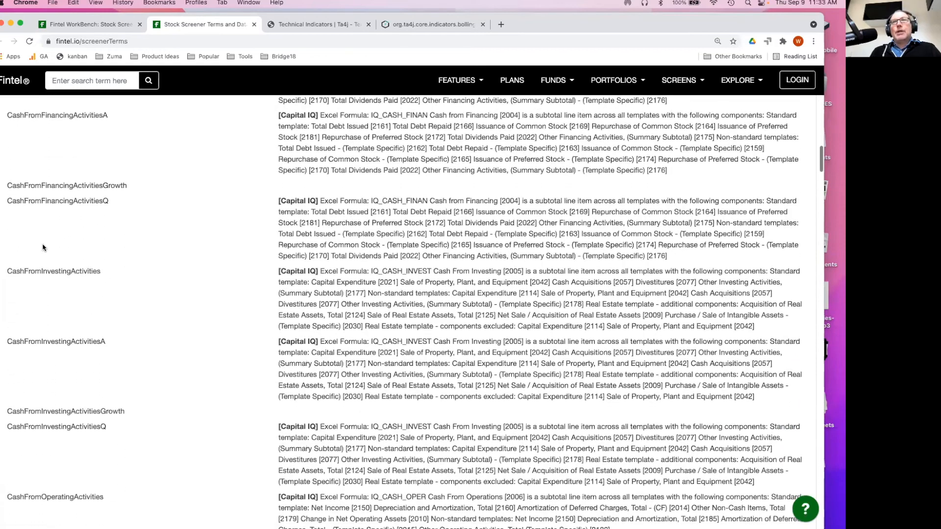
{"action": "scroll", "coordinate": [43, 247], "scroll_direction": "down", "scroll_amount": 15}
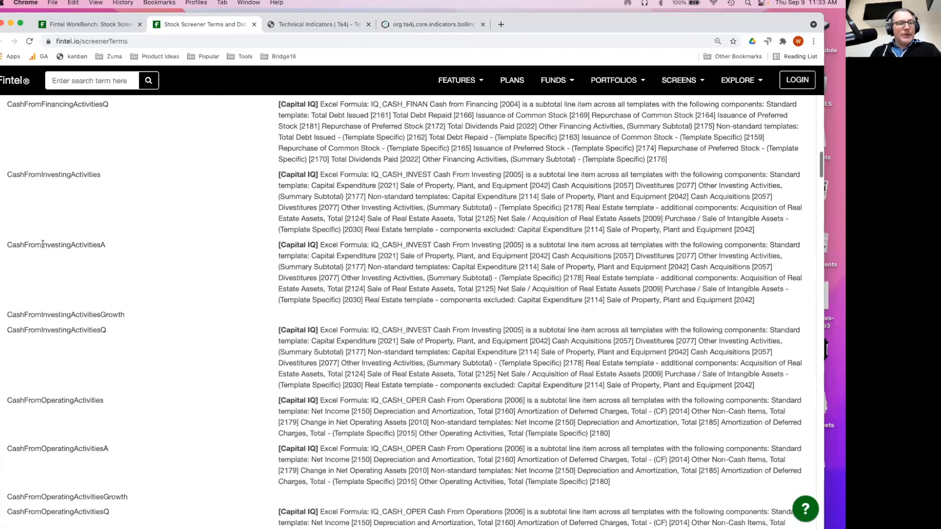
{"action": "scroll", "coordinate": [43, 245], "scroll_direction": "down", "scroll_amount": 20}
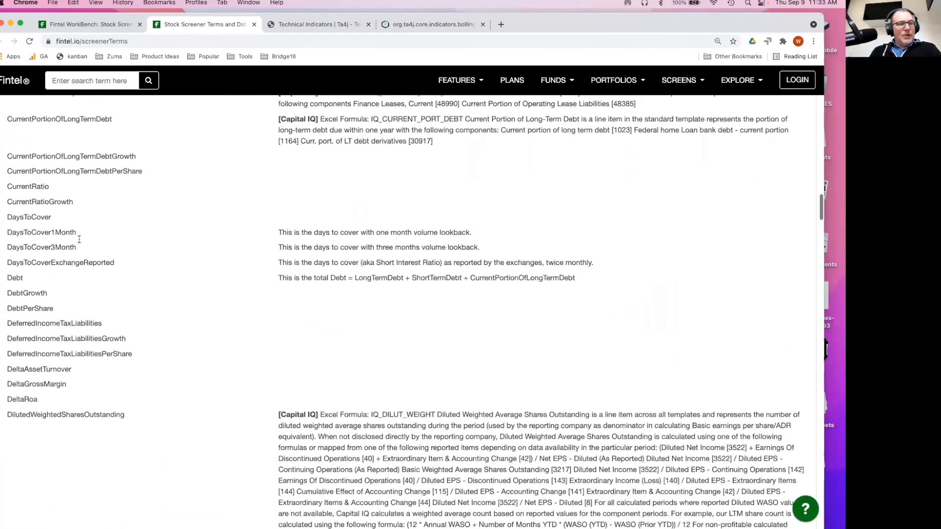
Search the dictionary page for "Owners" and step through the matches to the OwnersAllocationChange group of terms
{"action": "key", "text": "super+f"}
{"action": "type", "text": "Owne"}
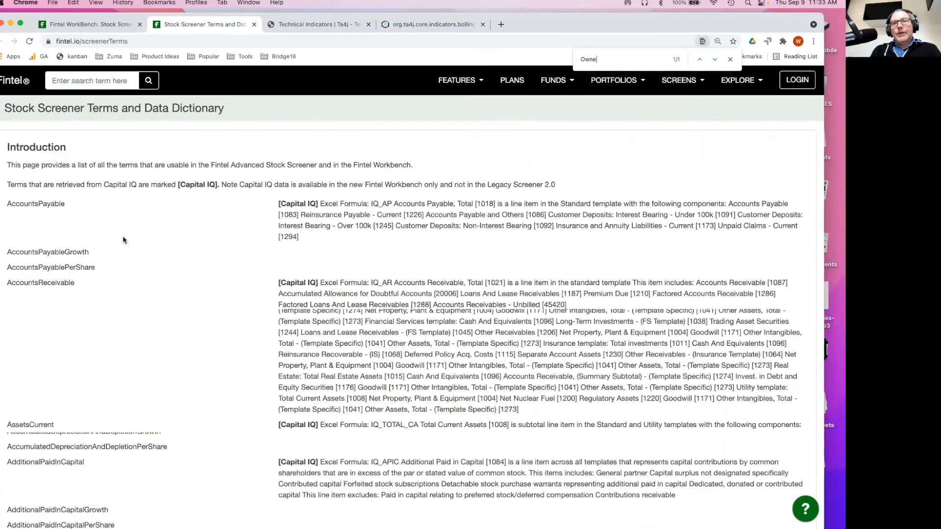
{"action": "type", "text": "rs"}
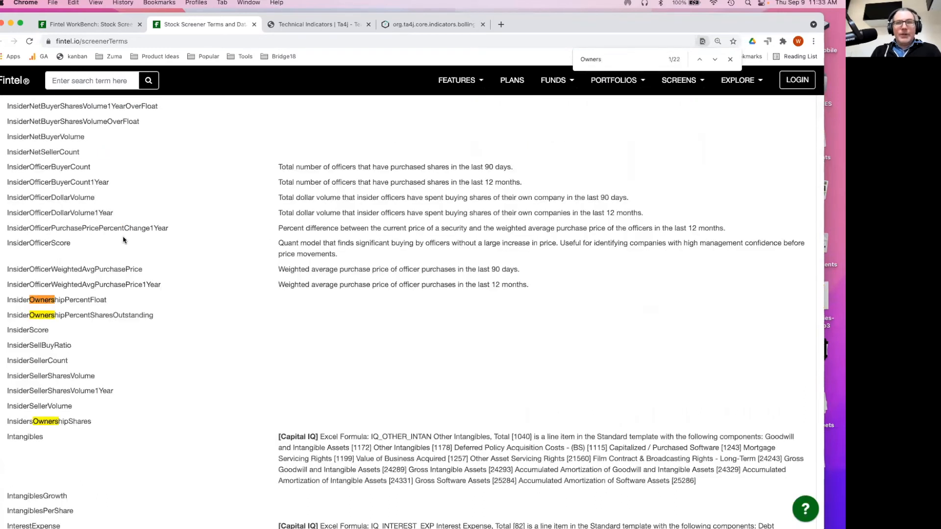
{"action": "left_click", "coordinate": [715, 59]}
{"action": "left_click", "coordinate": [714, 60]}
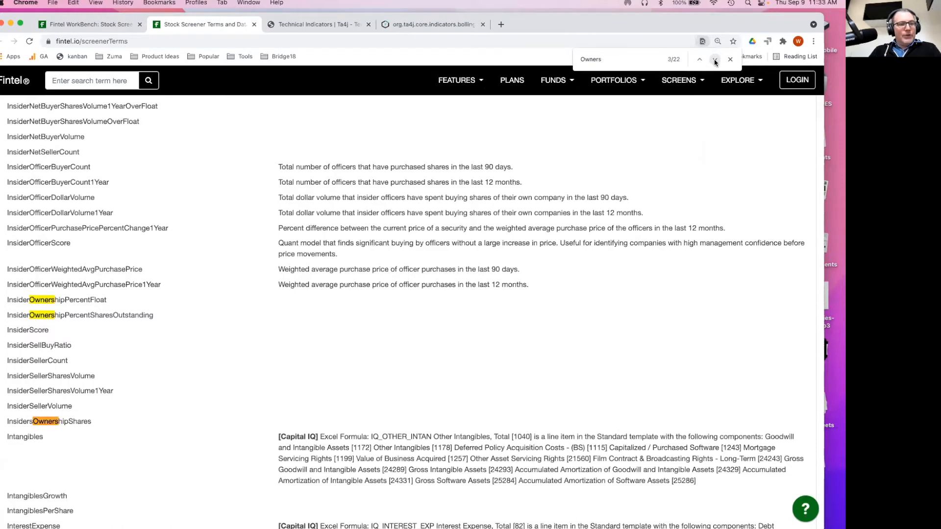
{"action": "left_click", "coordinate": [714, 60]}
{"action": "scroll", "coordinate": [147, 233], "scroll_direction": "down", "scroll_amount": 5}
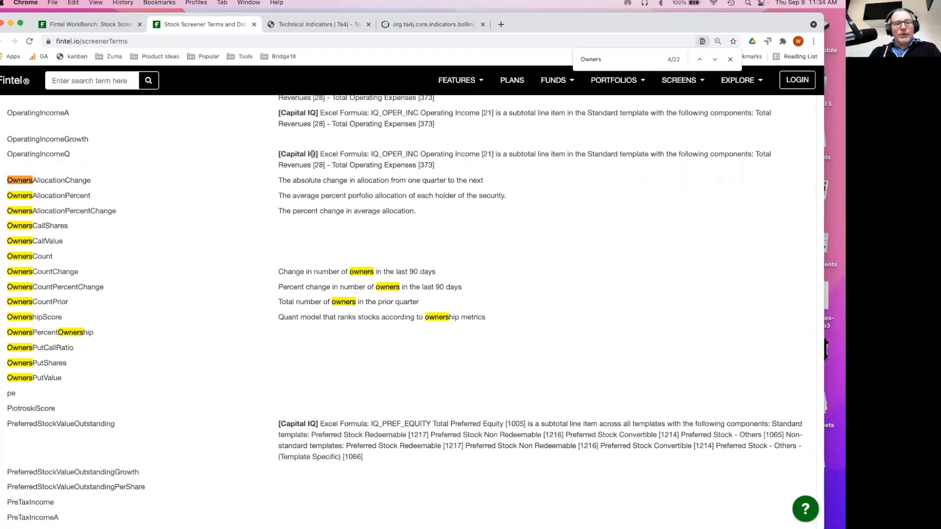
Open AMC's institutional ownership page at fintel.io/so/us/amc in a new browser tab
{"action": "key", "text": "super+t"}
{"action": "type", "text": "fintel.io"}
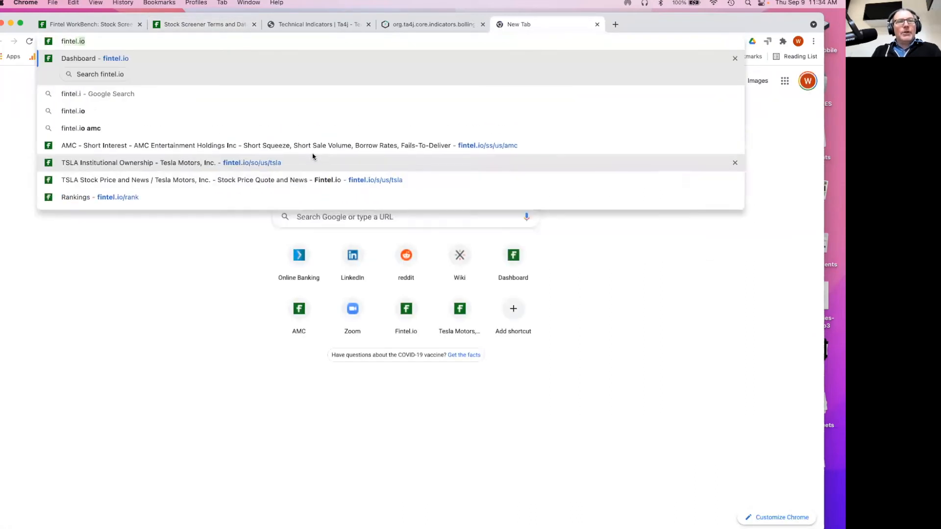
{"action": "type", "text": "/"}
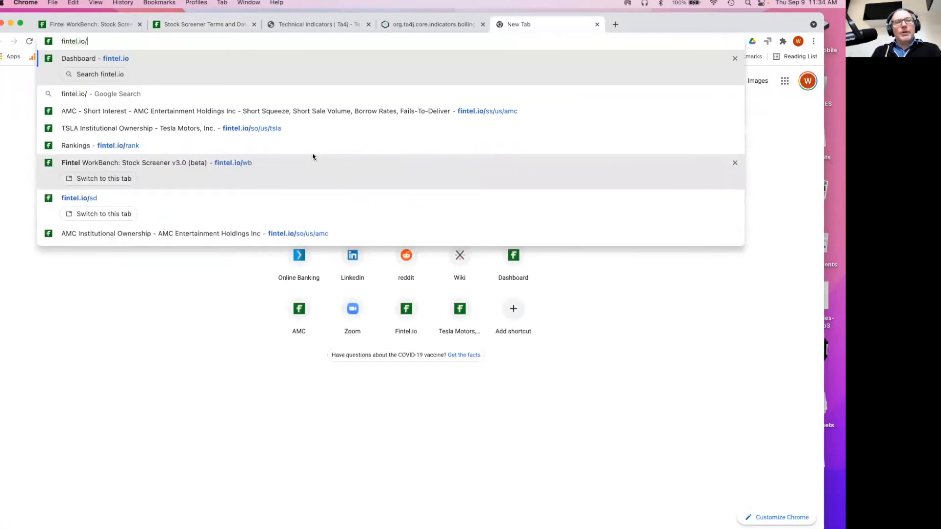
{"action": "type", "text": "so/us/amc"}
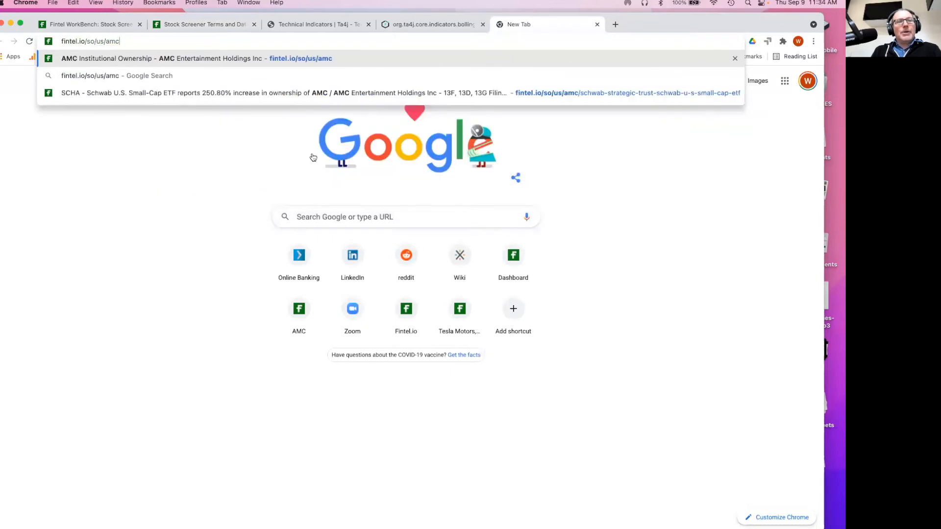
{"action": "key", "text": "Return"}
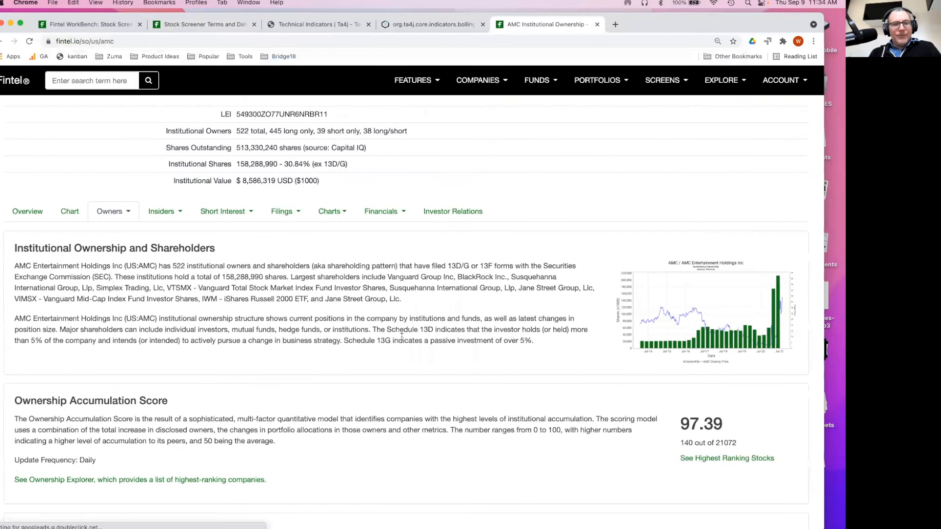
Open the Ownership Explorer from AMC's Ownership Accumulation Score section and examine the top-ranked security's allocation, allocation change and percent change
{"action": "scroll", "coordinate": [402, 339], "scroll_direction": "down", "scroll_amount": 5}
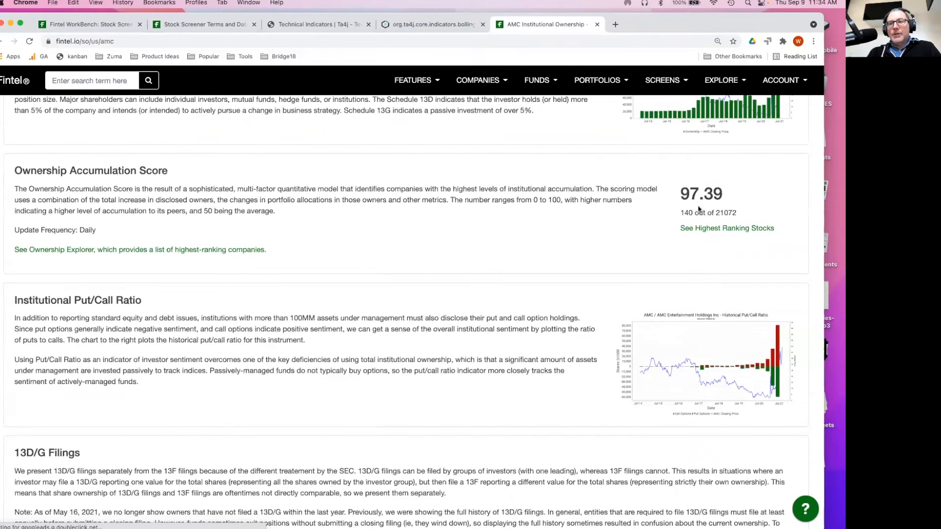
{"action": "left_click", "coordinate": [209, 250]}
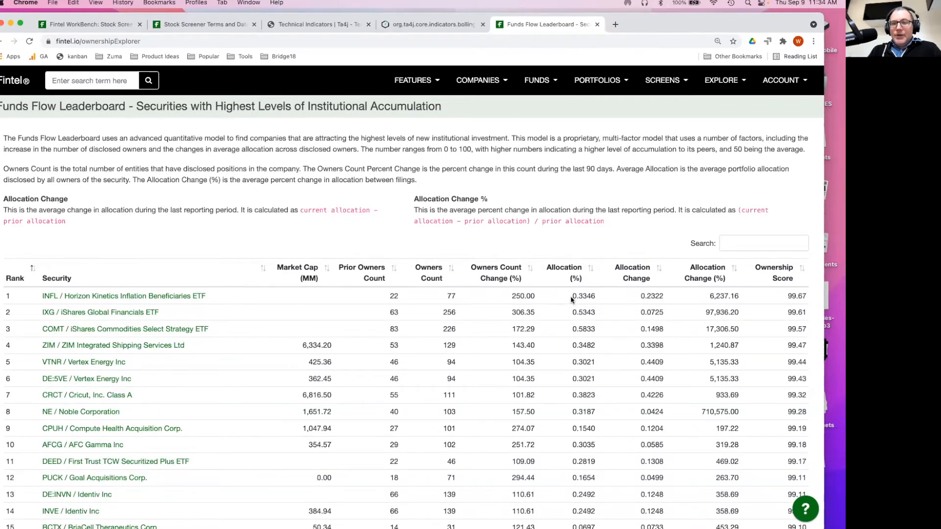
{"action": "left_click_drag", "start_coordinate": [577, 297], "coordinate": [590, 296]}
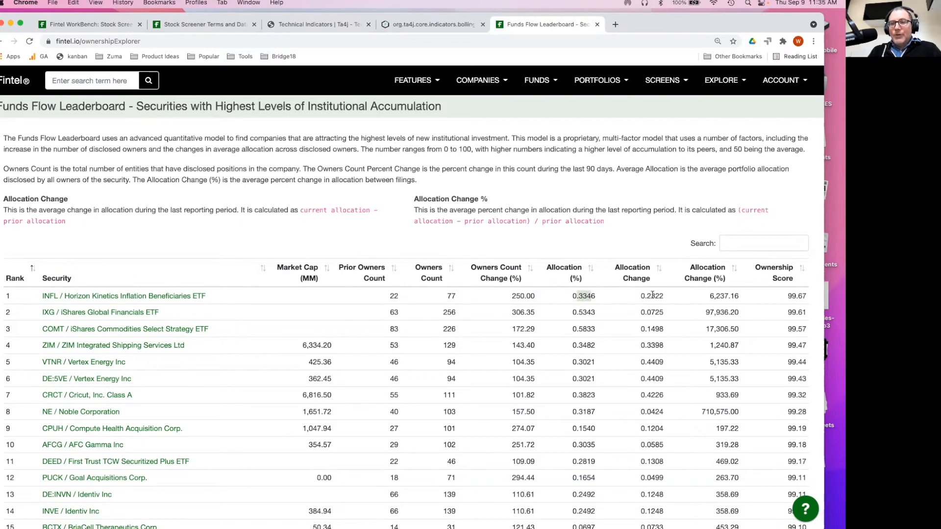
{"action": "left_click_drag", "start_coordinate": [647, 296], "coordinate": [651, 295]}
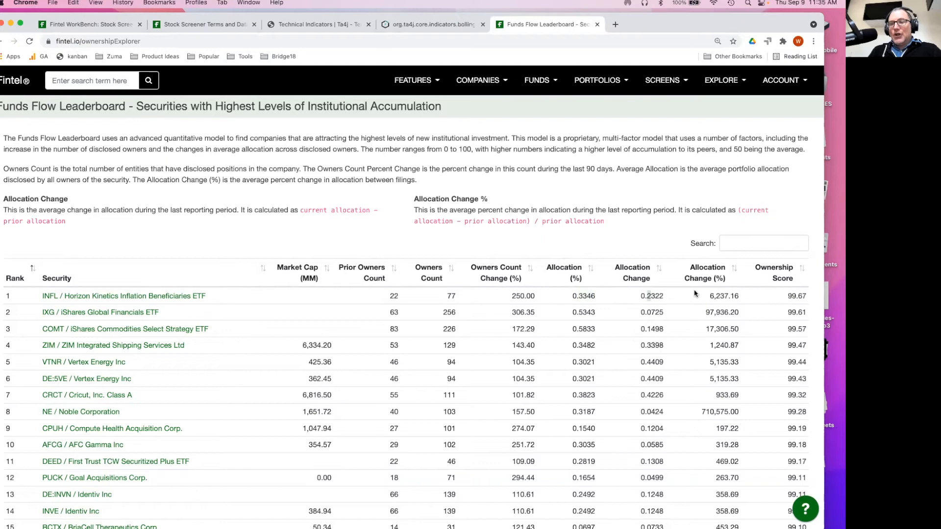
{"action": "left_click_drag", "start_coordinate": [713, 295], "coordinate": [710, 296]}
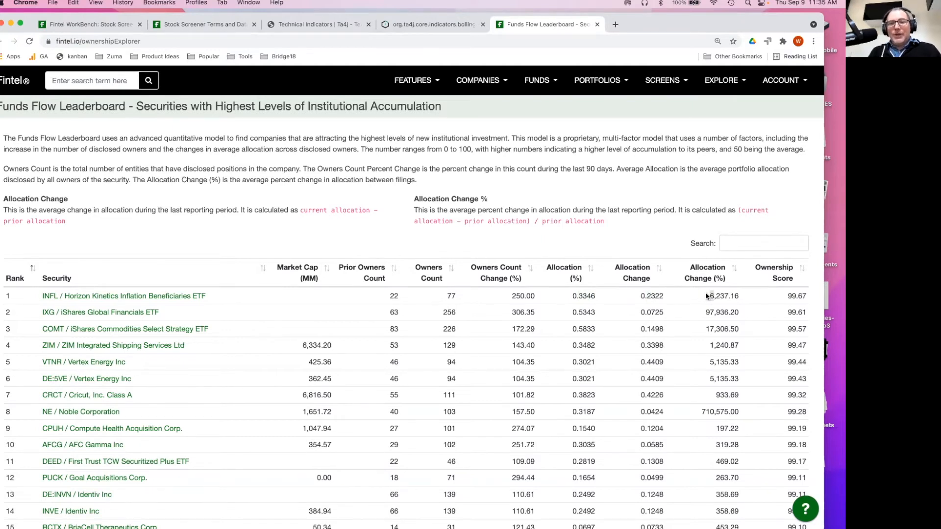
Compare the top-ranked security's prior and current owners counts, and relate the Allocation Change % definition to its allocation change figures
{"action": "double_click", "coordinate": [394, 295]}
{"action": "double_click", "coordinate": [451, 296]}
{"action": "left_click", "coordinate": [516, 294]}
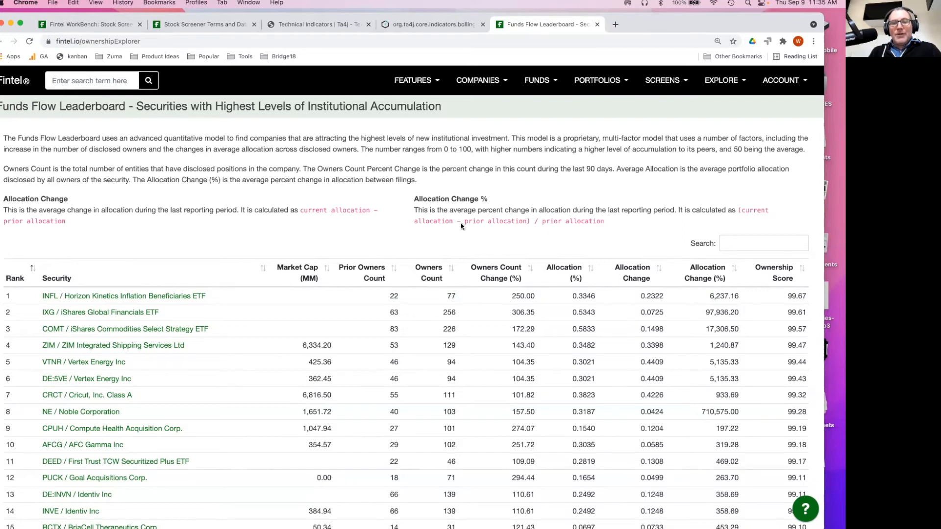
{"action": "left_click_drag", "start_coordinate": [414, 198], "coordinate": [469, 199]}
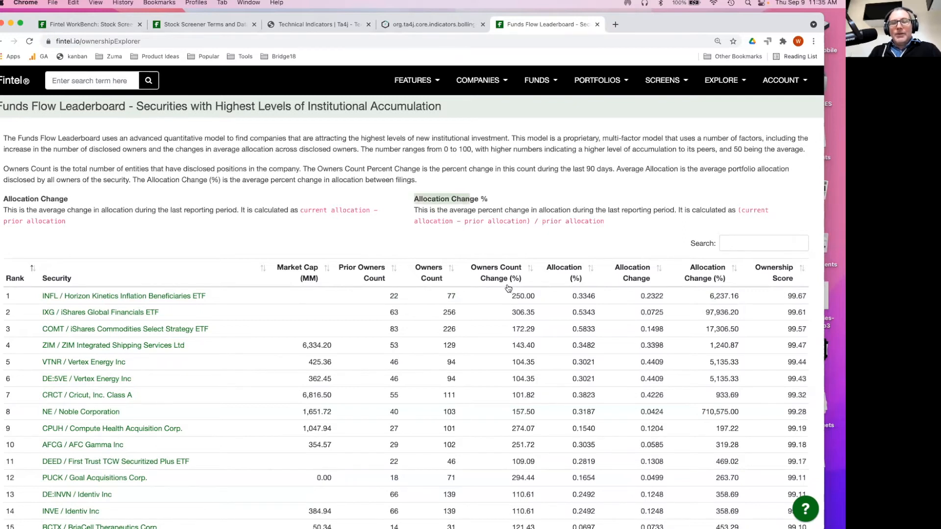
{"action": "left_click_drag", "start_coordinate": [641, 297], "coordinate": [661, 294]}
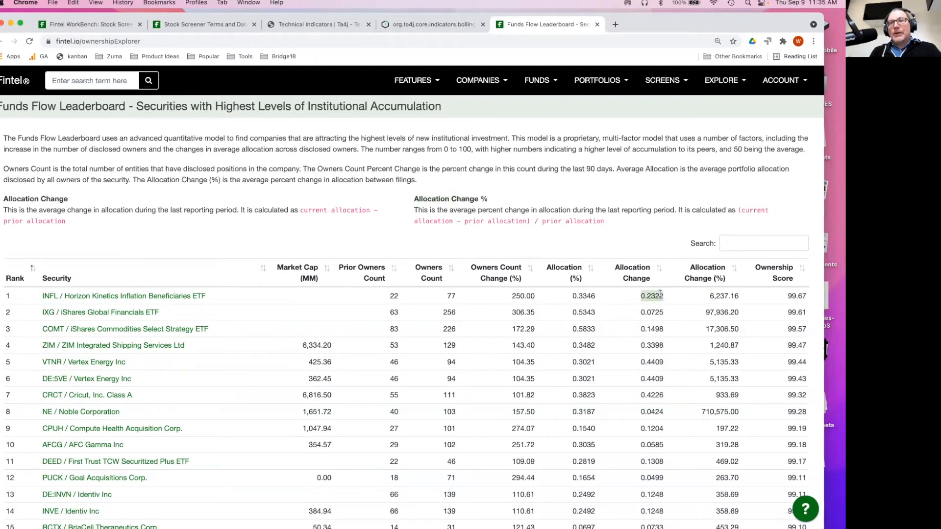
{"action": "left_click_drag", "start_coordinate": [710, 296], "coordinate": [726, 295]}
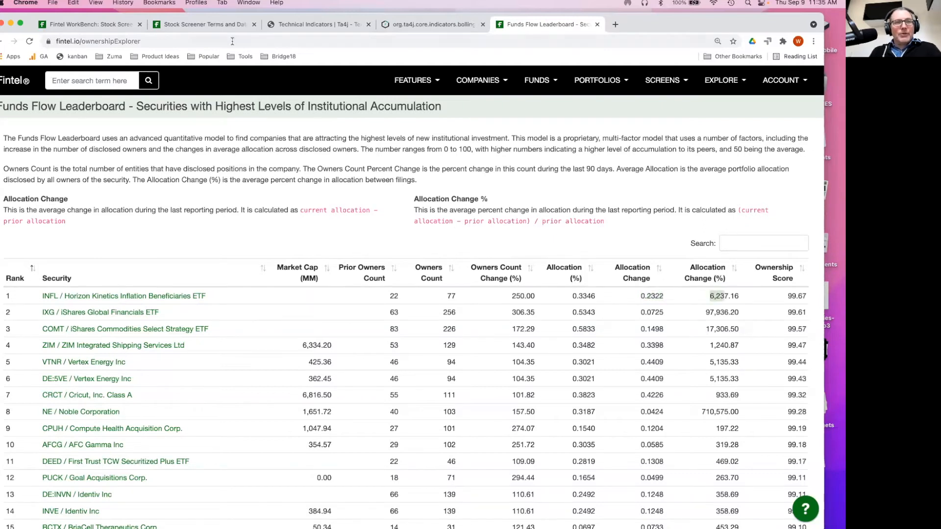
Copy the OwnersAllocationPercentChange term from the dictionary and replace the WorkBench sample query with "OwnersAllocationPercentChange > 0;"
{"action": "left_click", "coordinate": [210, 29]}
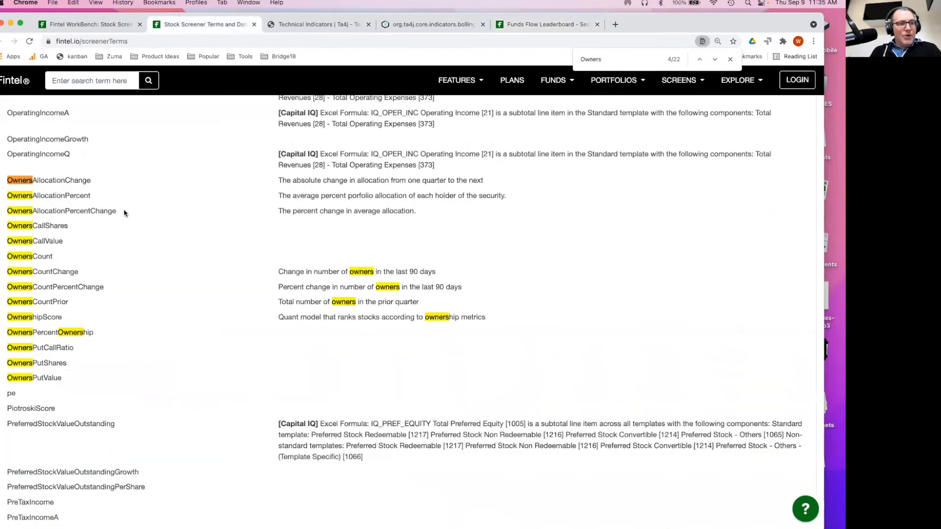
{"action": "double_click", "coordinate": [54, 210]}
{"action": "key", "text": "super+c"}
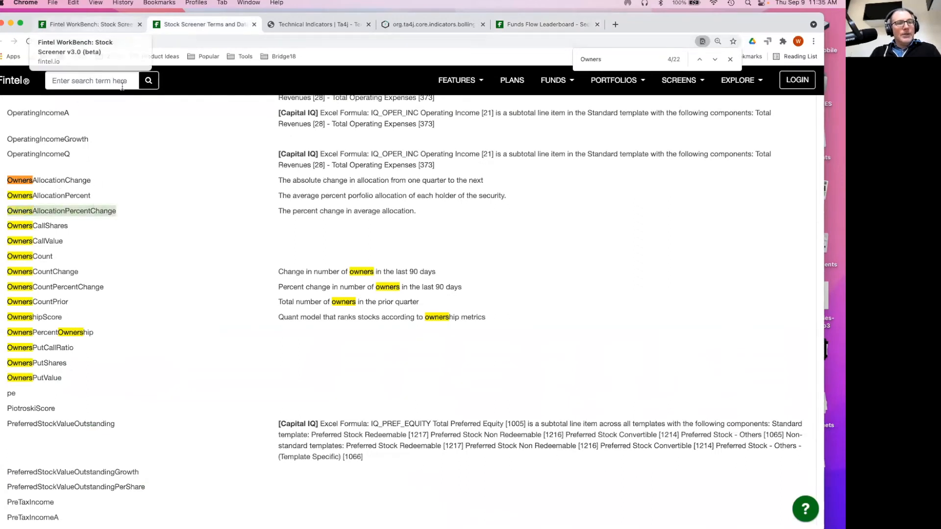
{"action": "left_click", "coordinate": [99, 25]}
{"action": "scroll", "coordinate": [156, 346], "scroll_direction": "down", "scroll_amount": 3}
{"action": "key", "text": "super+a"}
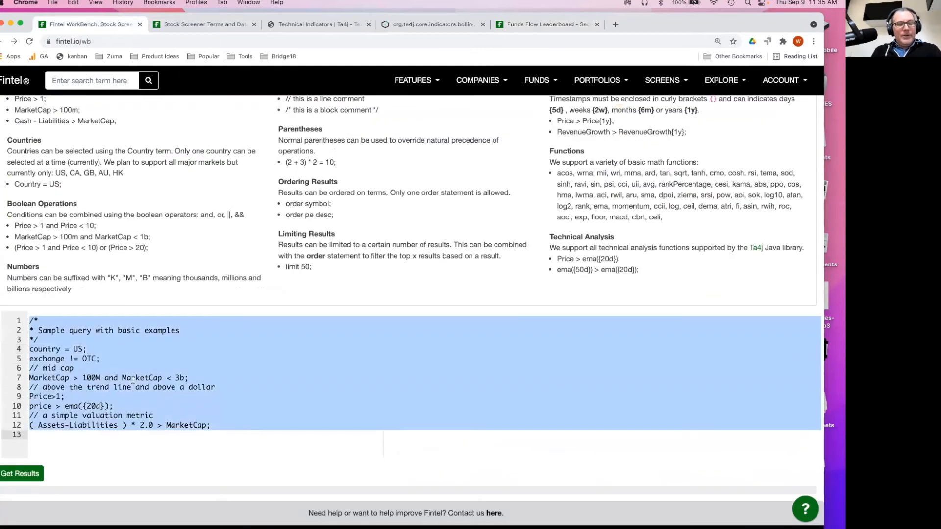
{"action": "key", "text": "super+v"}
{"action": "type", "text": "> "}
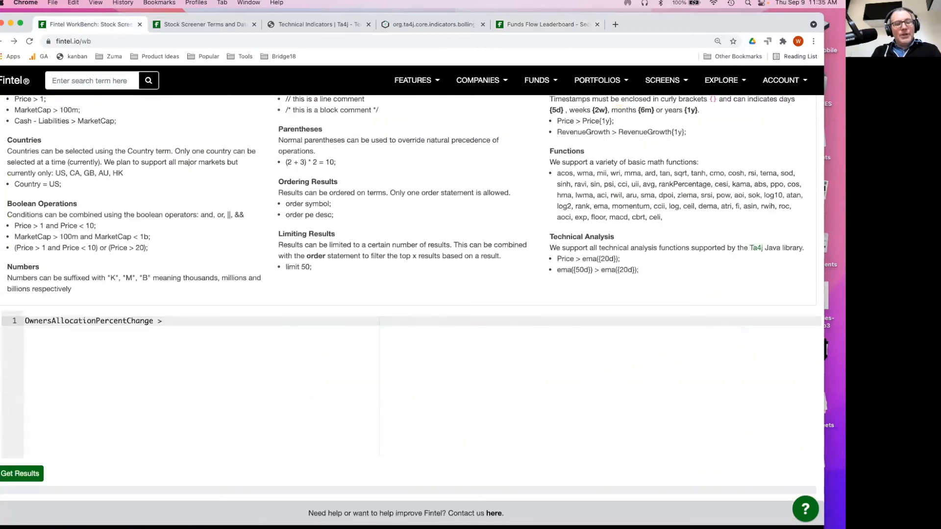
{"action": "type", "text": "0;"}
Run the OwnersAllocationPercentChange query and review the securities it returns
{"action": "left_click", "coordinate": [20, 474]}
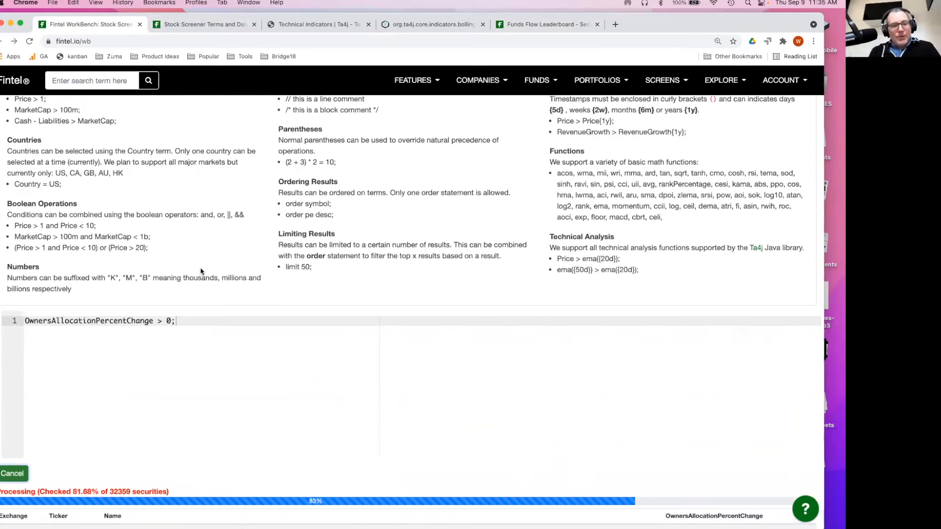
{"action": "scroll", "coordinate": [280, 229], "scroll_direction": "down", "scroll_amount": 3}
{"action": "scroll", "coordinate": [278, 228], "scroll_direction": "down", "scroll_amount": 3}
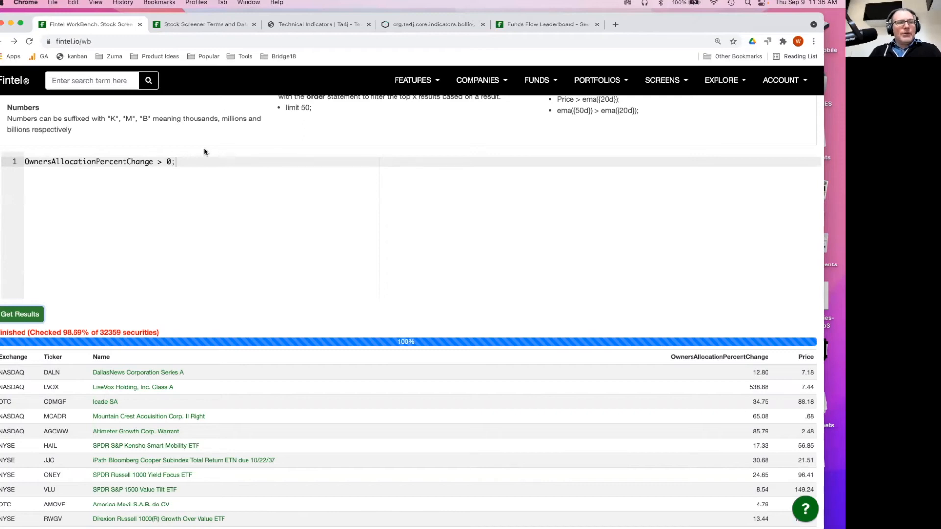
Check the leaderboard's owner metrics, copy the OwnersCountPercentChange term from the dictionary and return to the WorkBench
{"action": "left_click", "coordinate": [530, 24]}
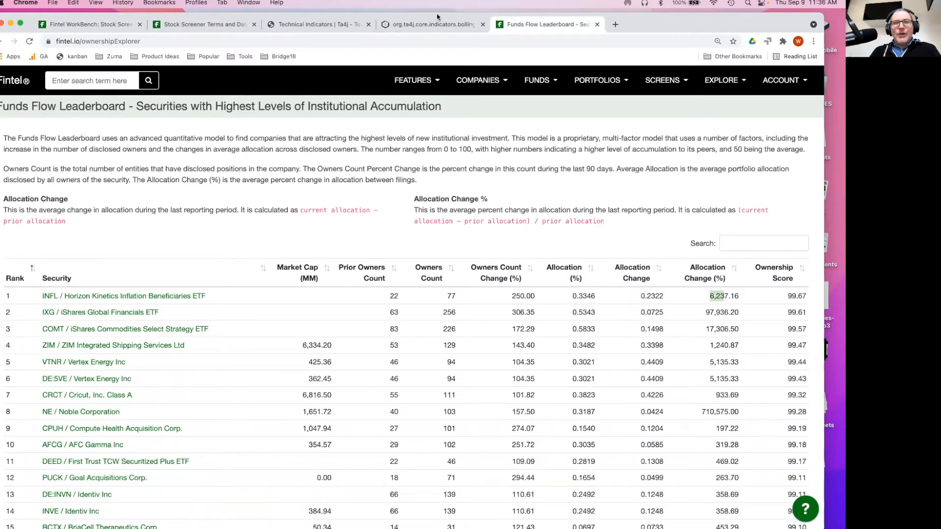
{"action": "key", "text": "super+f"}
{"action": "left_click", "coordinate": [196, 24]}
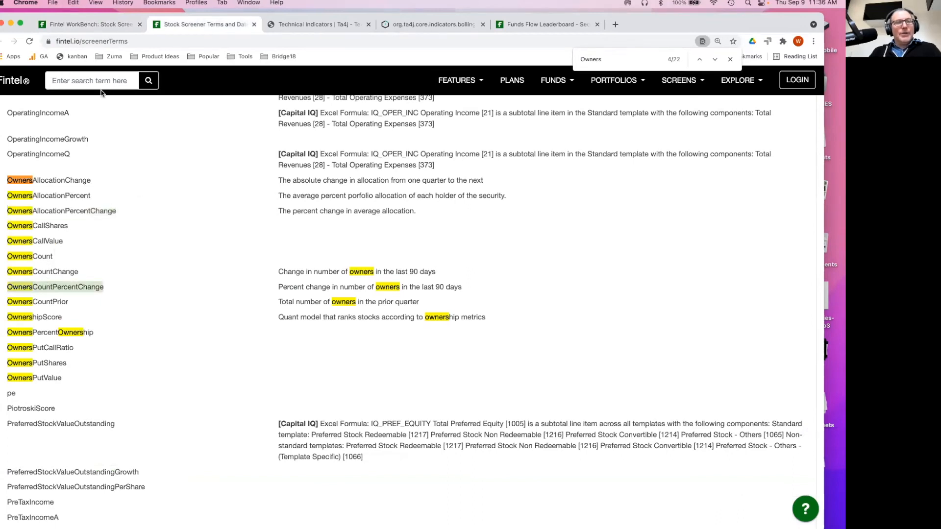
{"action": "left_click", "coordinate": [98, 25]}
Insert the OwnersCountPercentChange term on its own line above the OwnersAllocationPercentChange condition in the query
{"action": "left_click", "coordinate": [157, 161]}
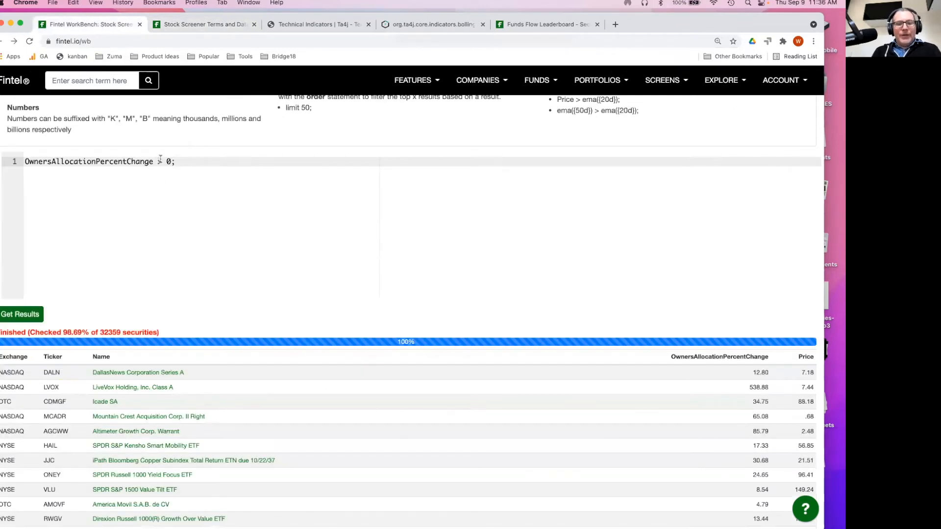
{"action": "key", "text": "ctrl+a"}
{"action": "key", "text": "Return"}
{"action": "type", "text": "OwnersCountPercentChange"}
{"action": "key", "text": "Return"}
{"action": "key", "text": "Up"}
{"action": "key", "text": "ctrl+e"}
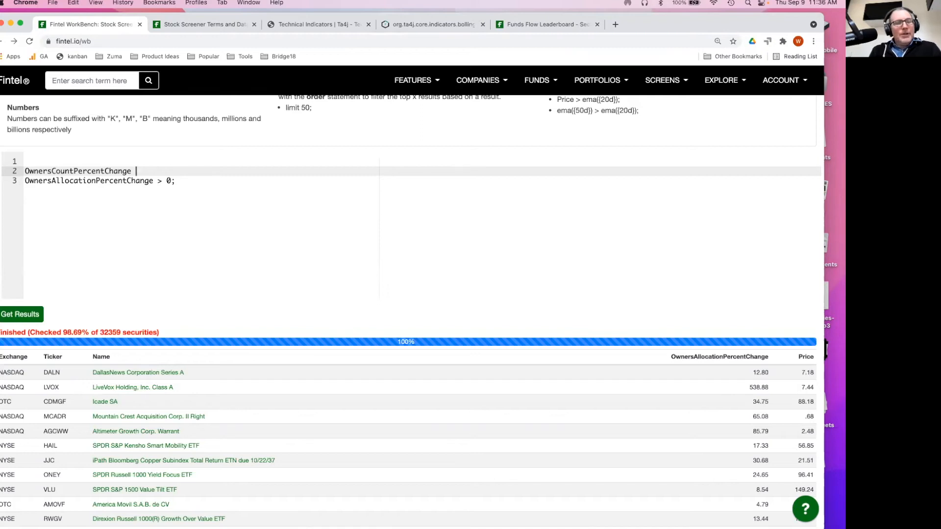
Complete the OwnersCountPercentChange condition as "> 100;" and run the two-condition query
{"action": "type", "text": ":: "}
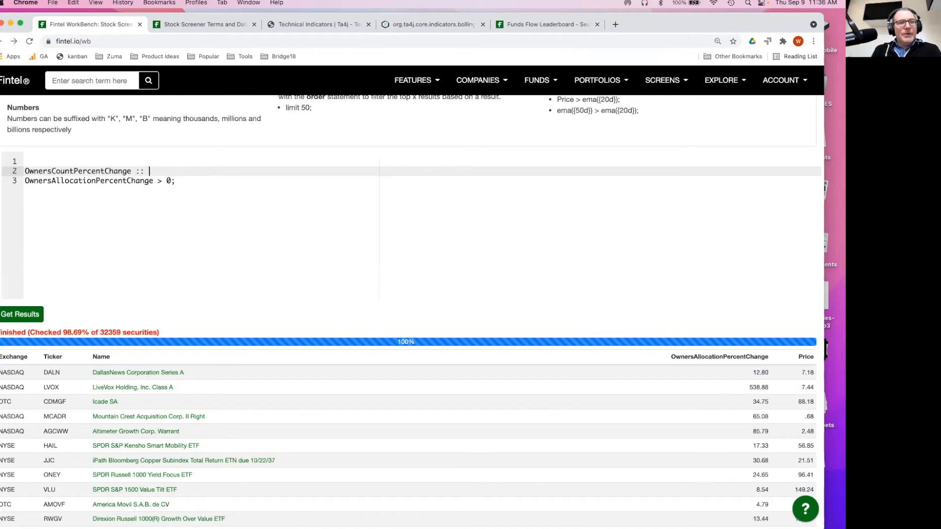
{"action": "key", "text": "BackSpace"}
{"action": "key", "text": "BackSpace"}
{"action": "key", "text": "BackSpace"}
{"action": "type", "text": "> 100;"}
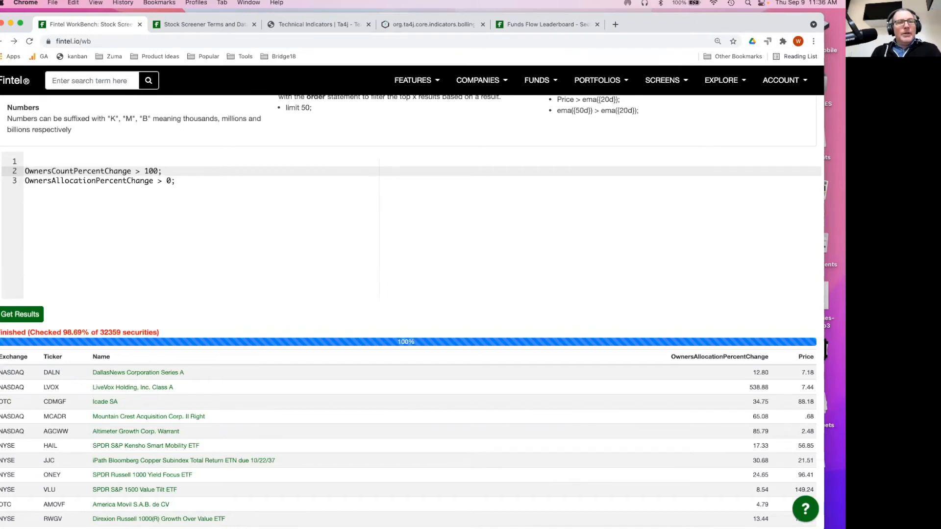
{"action": "key", "text": "shift+Down"}
{"action": "key", "text": "shift+Down"}
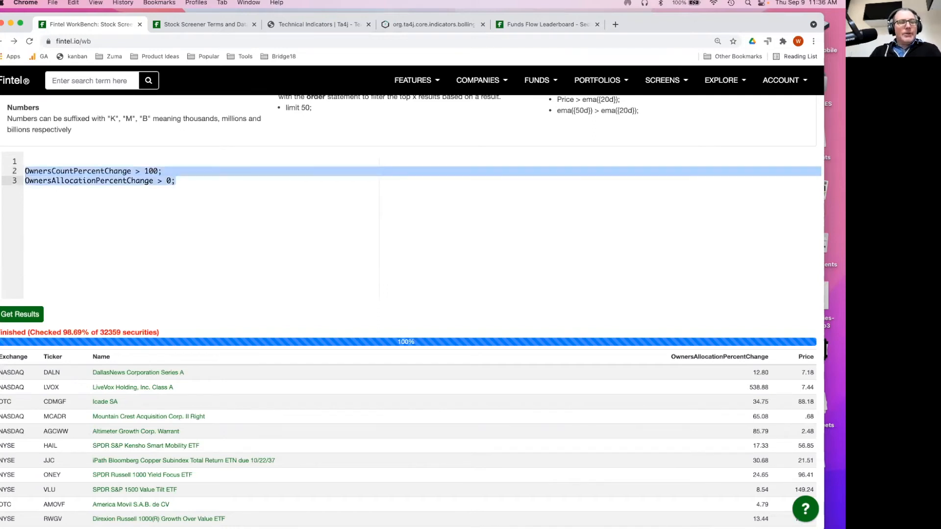
{"action": "left_click", "coordinate": [8, 316]}
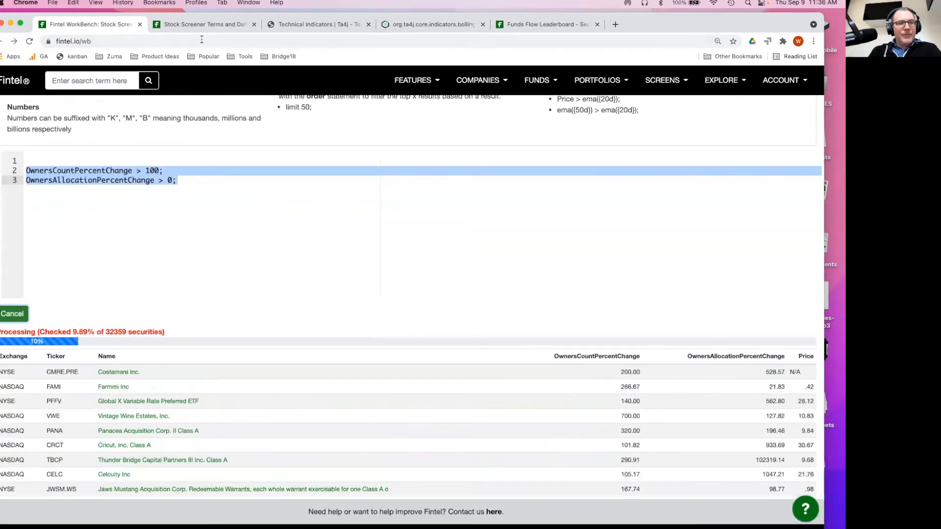
Compare the dictionary's ownership terms with the Funds Flow Leaderboard columns, and check the results of the running query
{"action": "key", "text": "super+f"}
{"action": "left_click", "coordinate": [201, 24]}
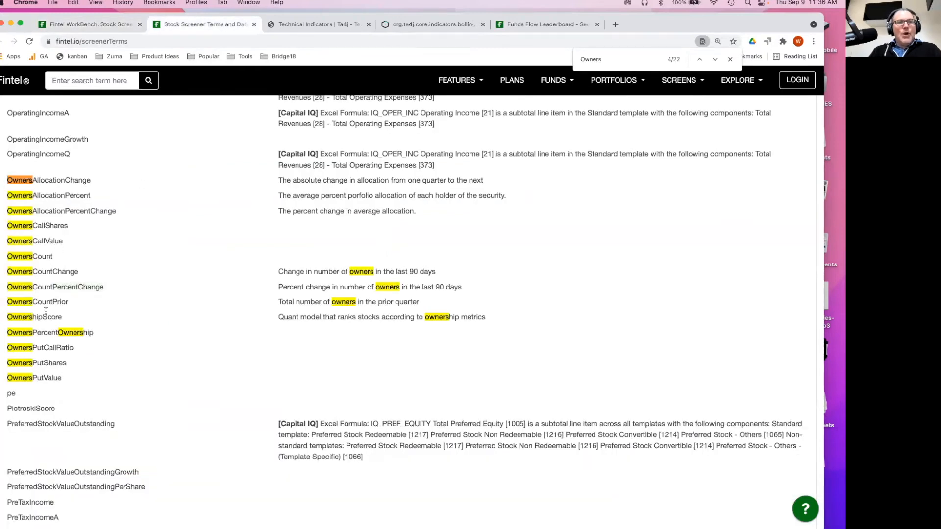
{"action": "left_click", "coordinate": [547, 25]}
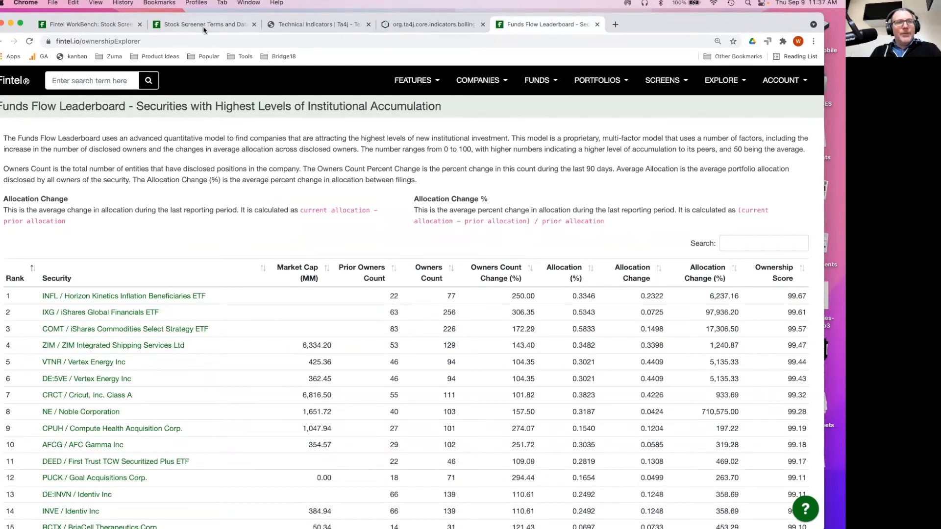
{"action": "left_click", "coordinate": [95, 24]}
Search the dictionary page for "Insider" and browse the insider terms from InsiderBuyerCount to InsidersOwnershipShares
{"action": "left_click", "coordinate": [220, 26]}
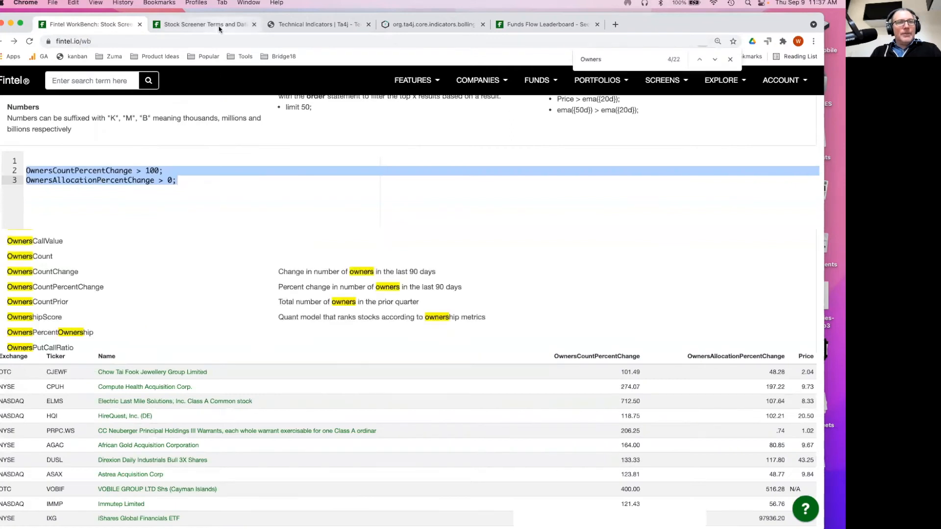
{"action": "scroll", "coordinate": [113, 205], "scroll_direction": "up", "scroll_amount": 3}
{"action": "type", "text": "Insider"}
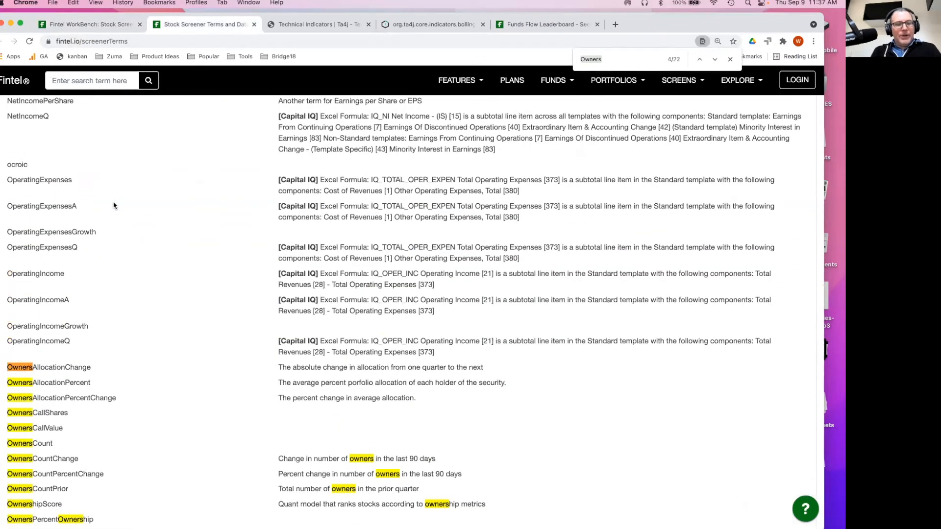
{"action": "type", "text": "s"}
{"action": "key", "text": "BackSpace"}
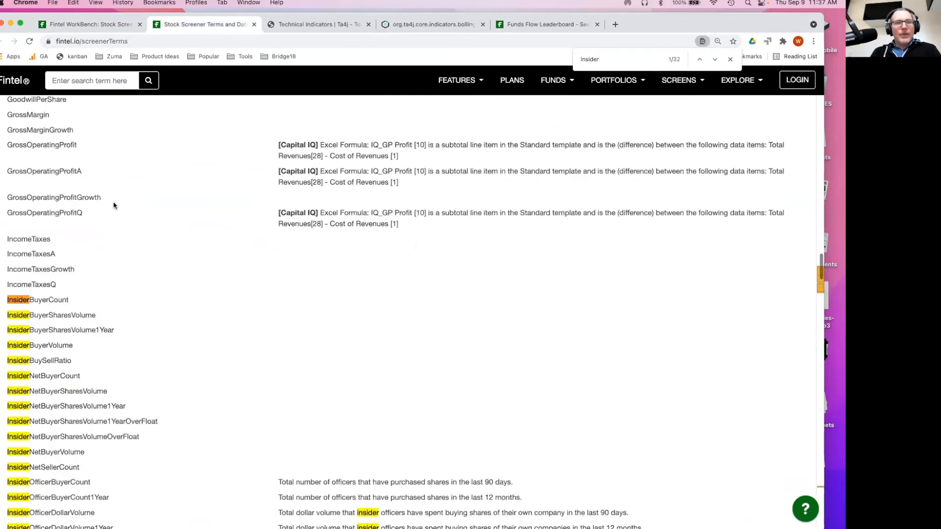
{"action": "scroll", "coordinate": [108, 258], "scroll_direction": "down", "scroll_amount": 5}
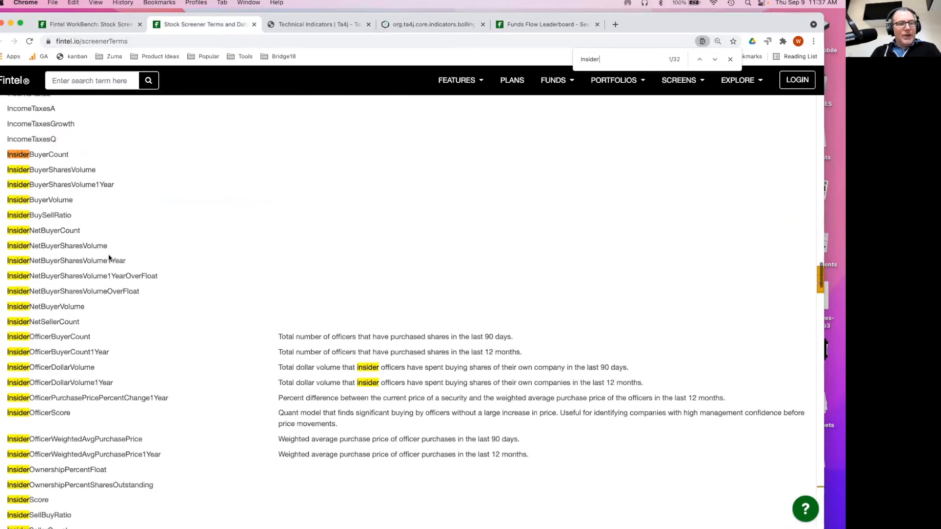
{"action": "scroll", "coordinate": [109, 258], "scroll_direction": "down", "scroll_amount": 6}
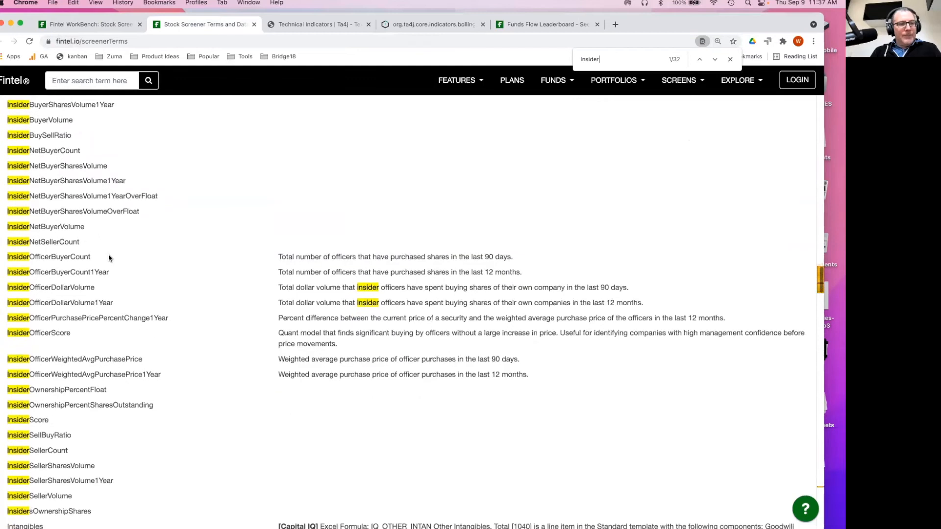
{"action": "scroll", "coordinate": [109, 258], "scroll_direction": "up", "scroll_amount": 3}
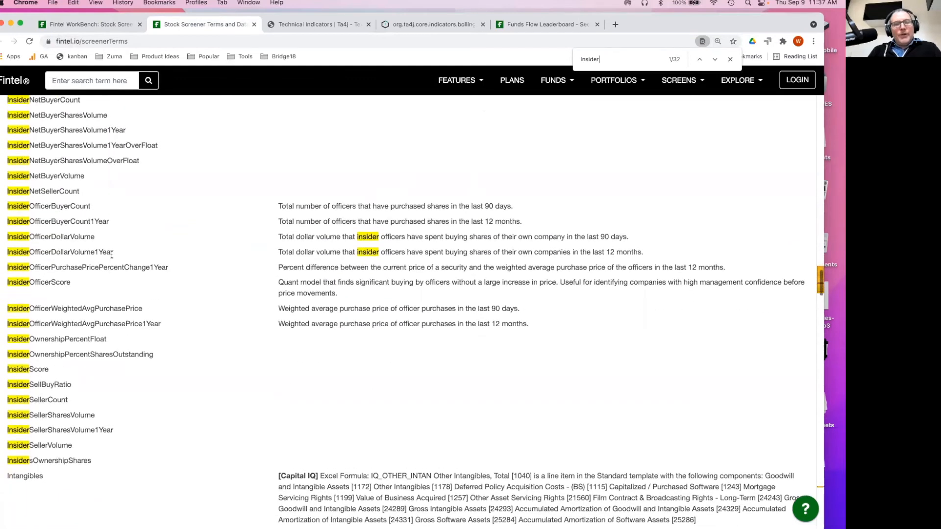
Browse the insider terms in the dictionary and copy the InsiderOfficerBuyerCount term
{"action": "scroll", "coordinate": [116, 259], "scroll_direction": "up", "scroll_amount": 3}
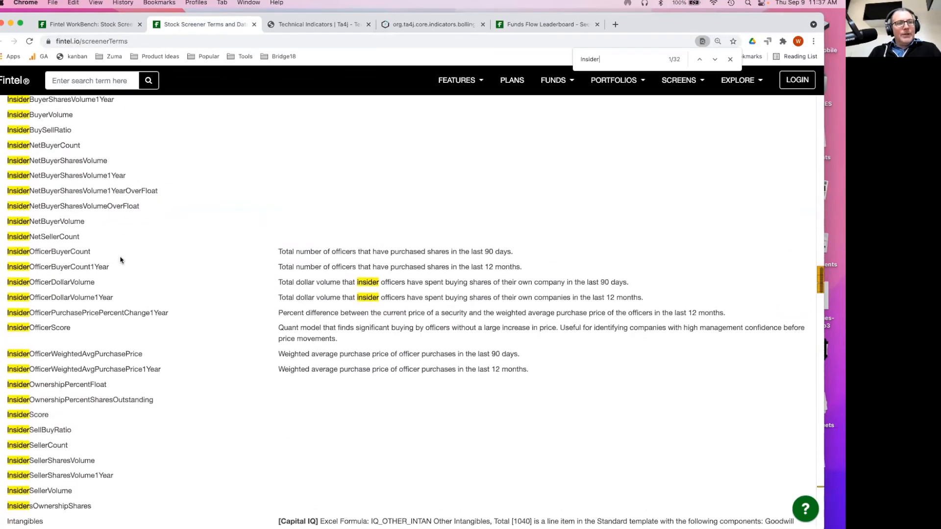
{"action": "scroll", "coordinate": [121, 260], "scroll_direction": "down", "scroll_amount": 2}
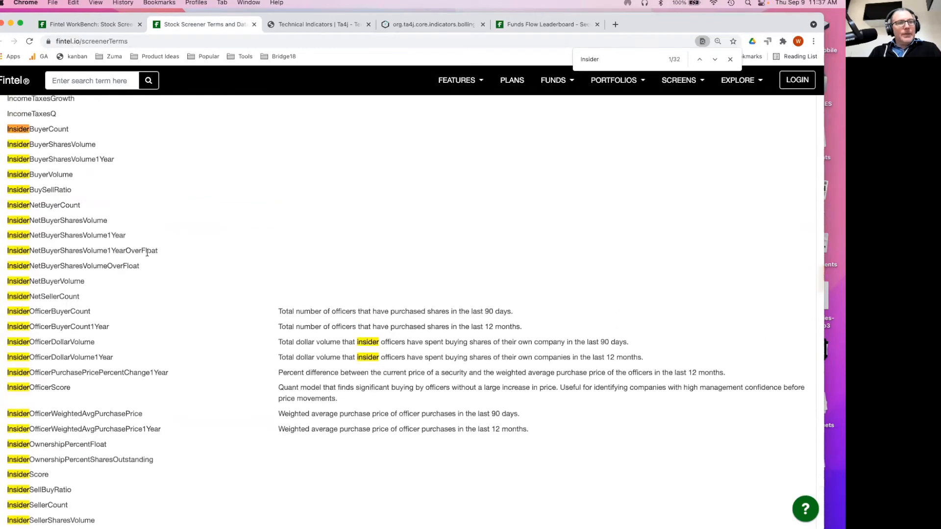
{"action": "scroll", "coordinate": [148, 252], "scroll_direction": "down", "scroll_amount": 2}
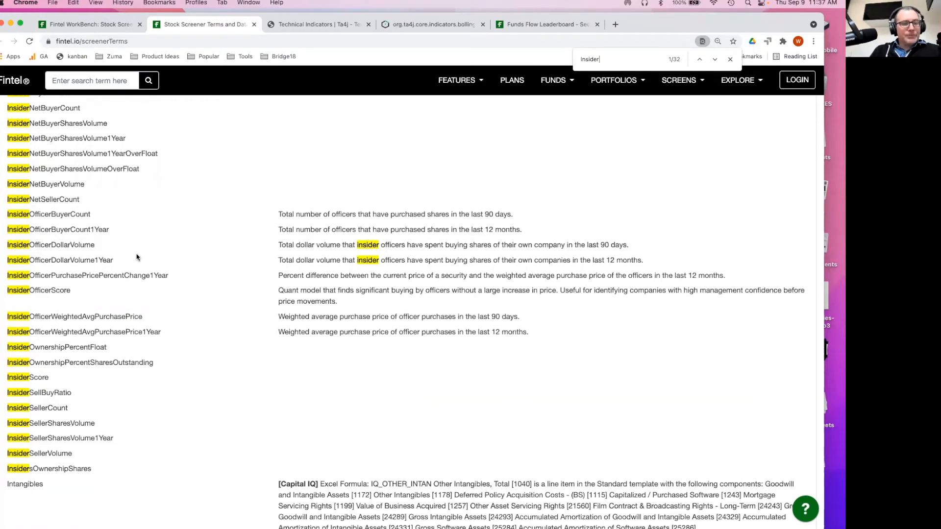
{"action": "scroll", "coordinate": [137, 258], "scroll_direction": "up", "scroll_amount": 3}
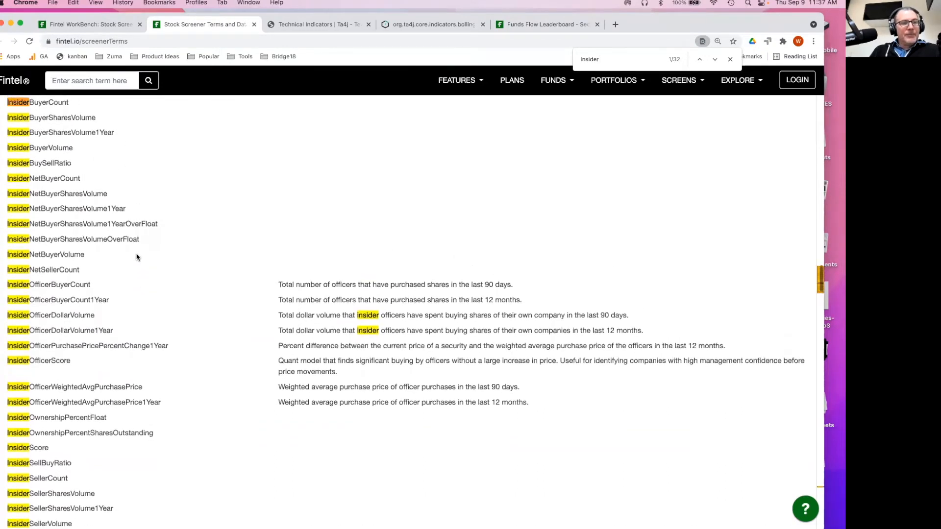
{"action": "double_click", "coordinate": [53, 285]}
{"action": "key", "text": "super+c"}
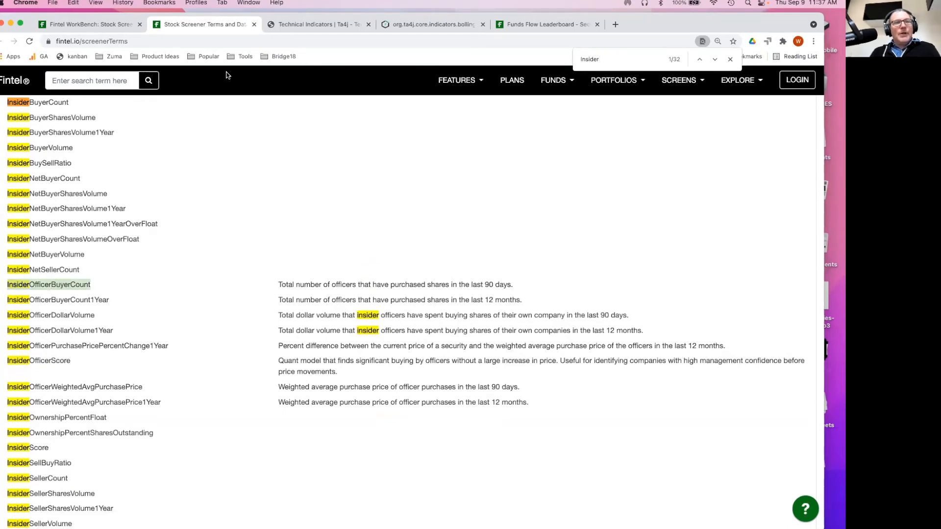
Add the condition "InsiderOfficerBuyerCount > 0;" on the first line of the WorkBench query and run the three-condition screen
{"action": "left_click", "coordinate": [94, 24]}
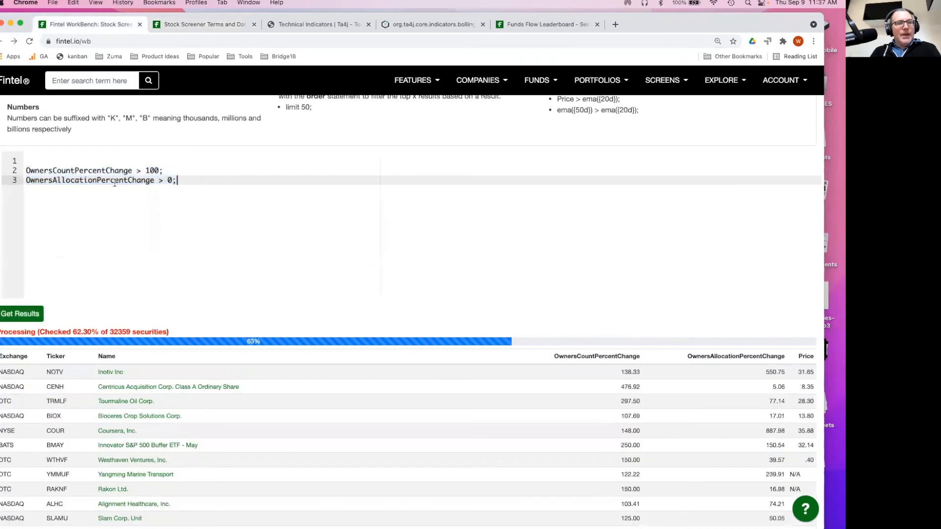
{"action": "left_click", "coordinate": [114, 161]}
{"action": "key", "text": "super+v"}
{"action": "type", "text": "> "}
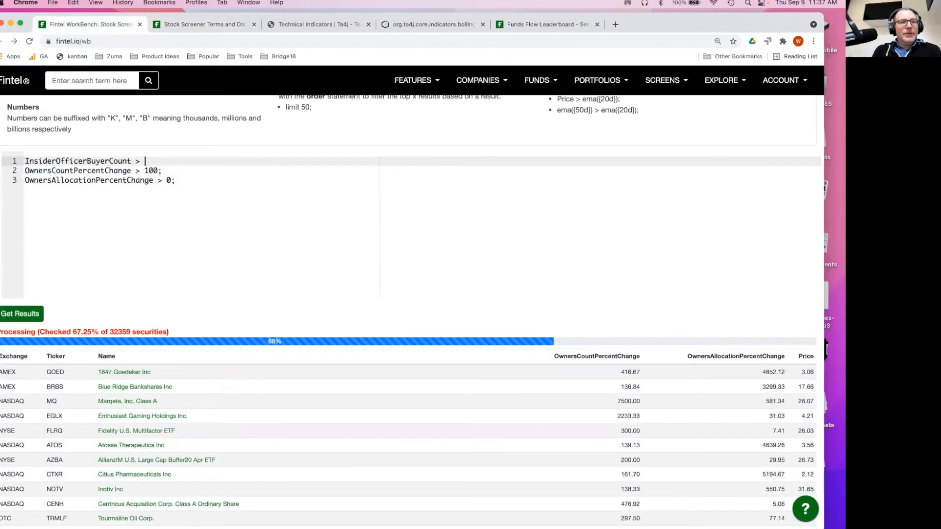
{"action": "type", "text": "100;"}
{"action": "key", "text": "Down"}
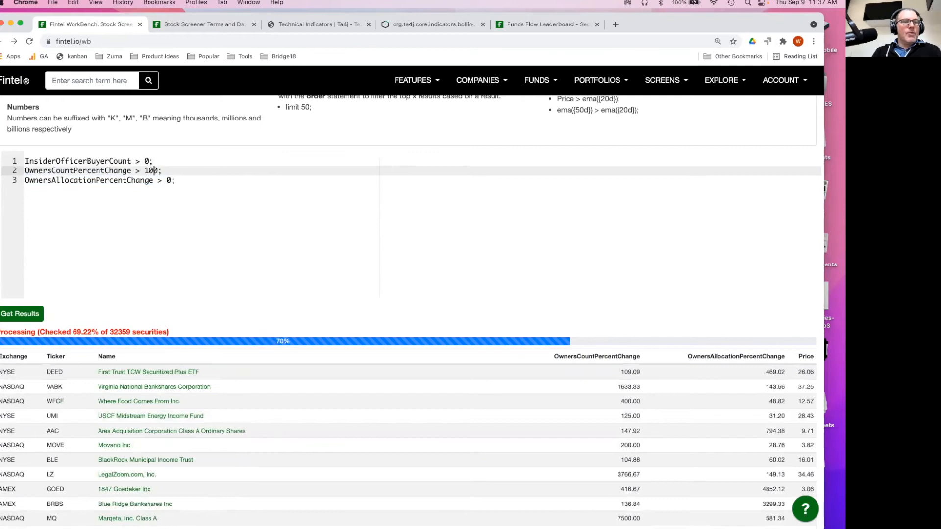
{"action": "left_click", "coordinate": [18, 314]}
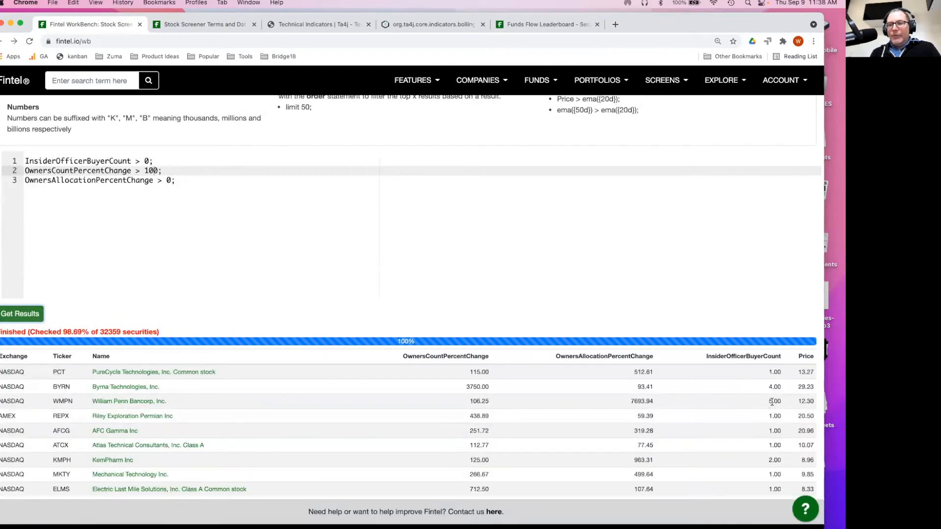
Clear all three conditions from the query editor and start a new line below an empty first line
{"action": "scroll", "coordinate": [515, 245], "scroll_direction": "up", "scroll_amount": 3}
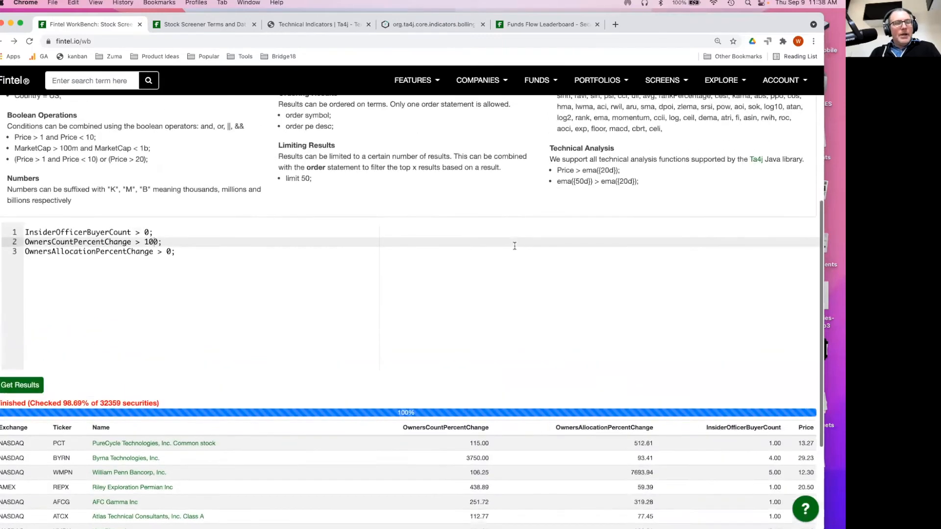
{"action": "scroll", "coordinate": [515, 246], "scroll_direction": "down", "scroll_amount": 1}
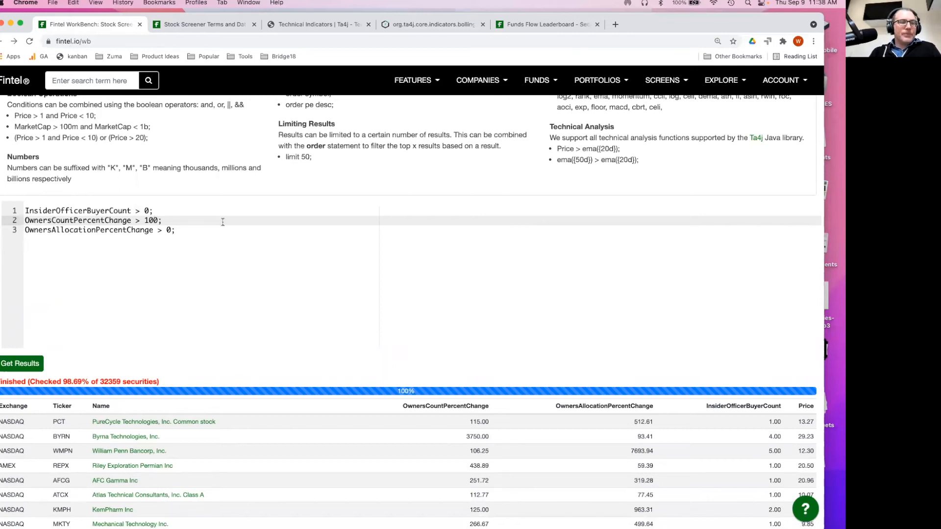
{"action": "key", "text": "super+a"}
{"action": "key", "text": "BackSpace"}
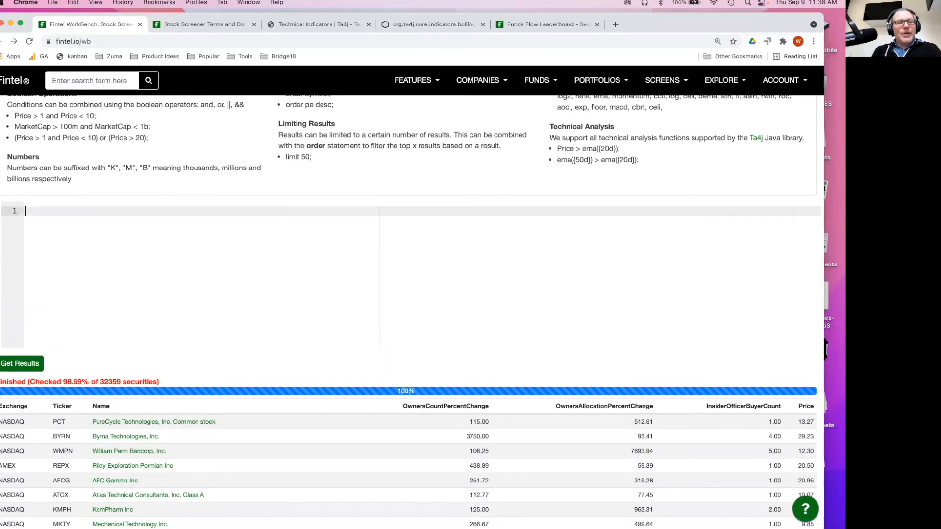
{"action": "key", "text": "Return"}
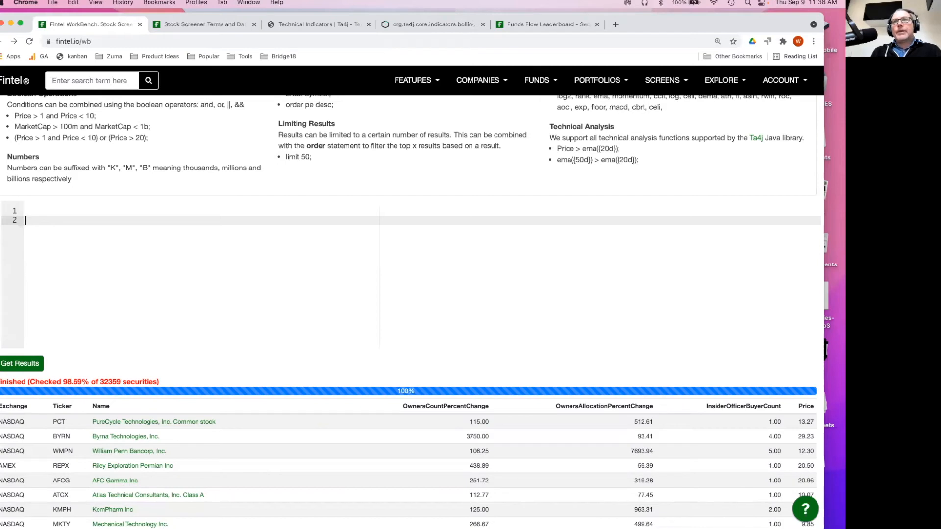
Write the condition "Volume > Volume{3m};" in the query, run it, and stop the processing early
{"action": "type", "text": "Volume"}
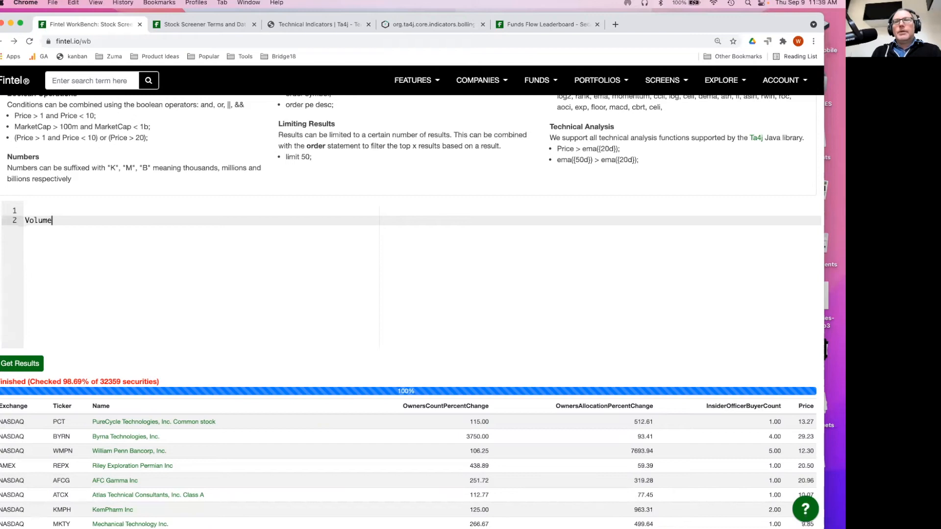
{"action": "type", "text": " > Vol"}
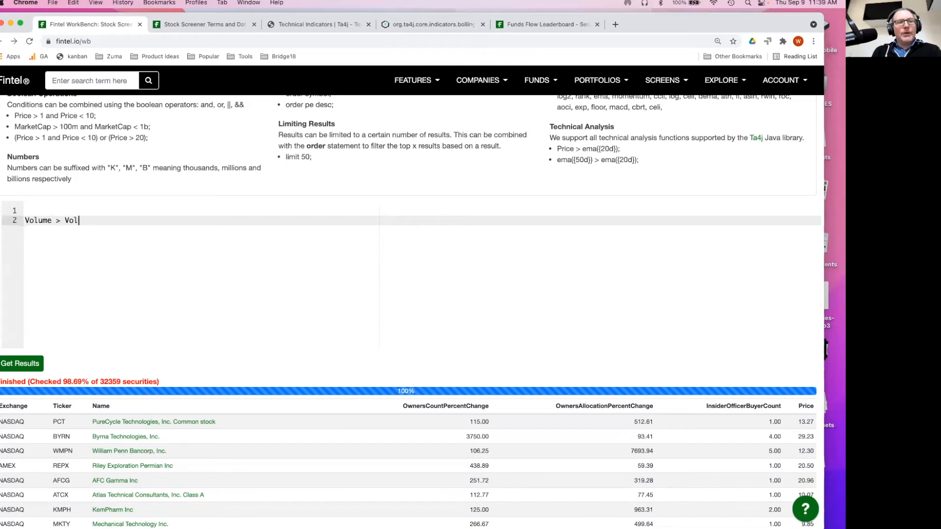
{"action": "type", "text": "ume{"}
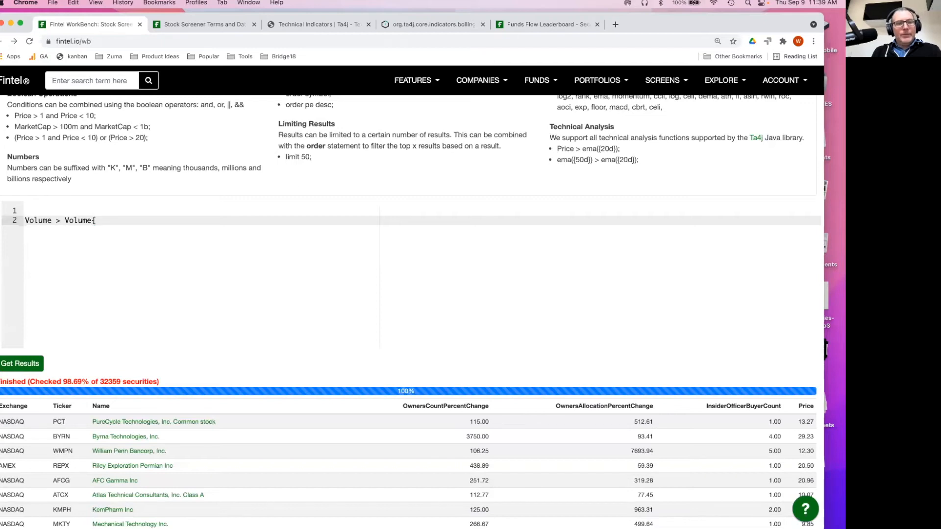
{"action": "type", "text": "3m"}
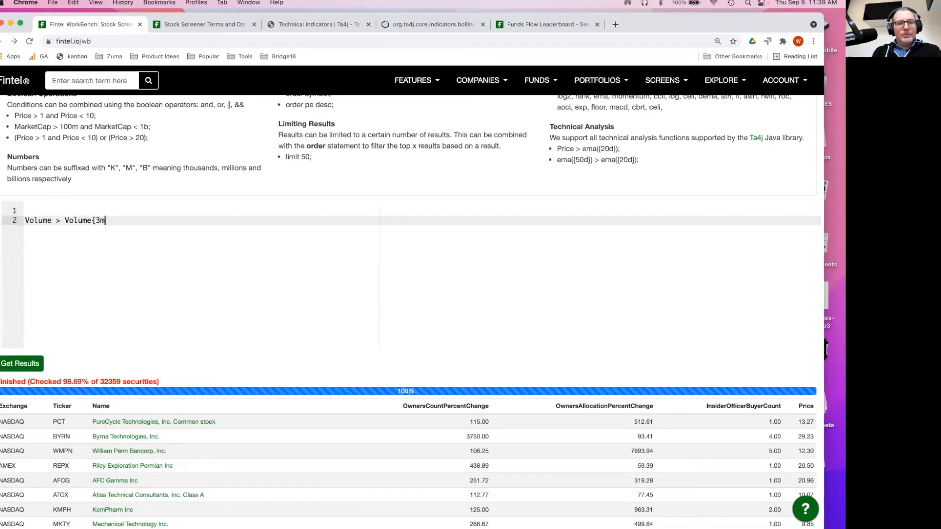
{"action": "type", "text": "};"}
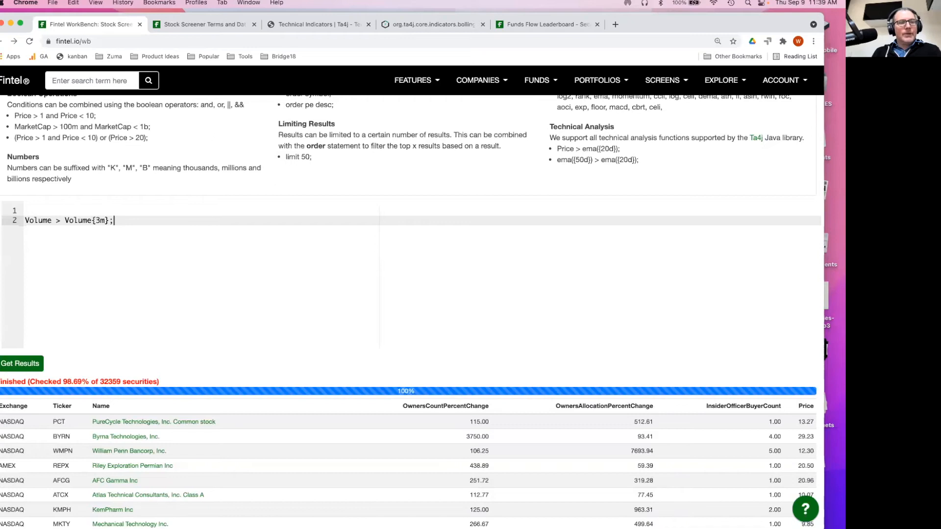
{"action": "left_click", "coordinate": [15, 367]}
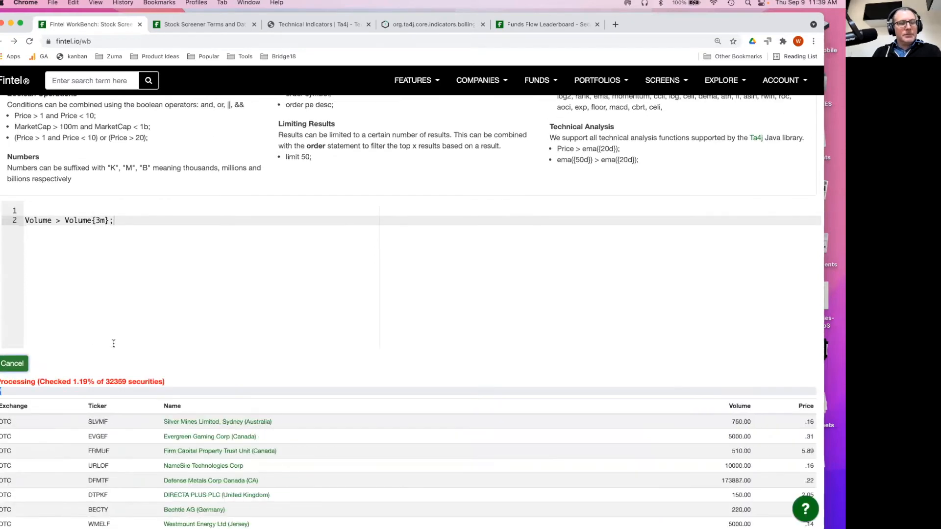
{"action": "left_click", "coordinate": [28, 366]}
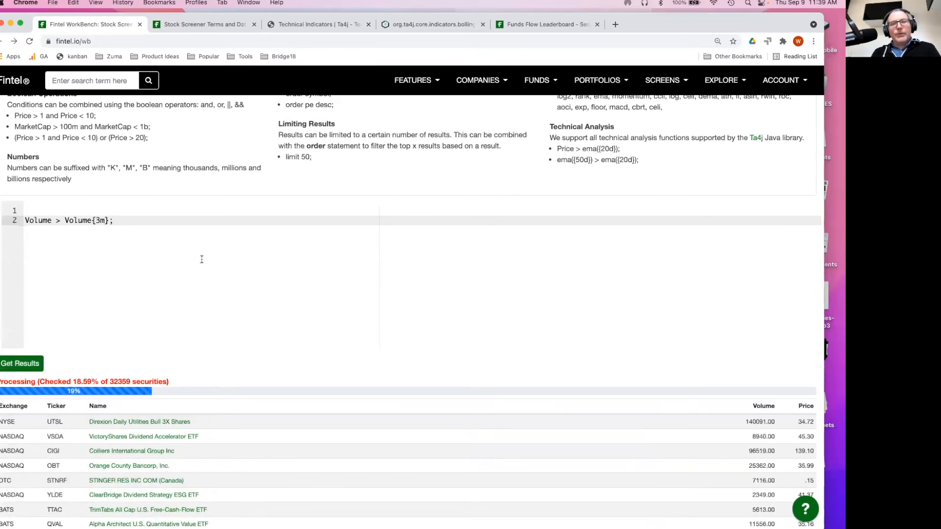
Search the dictionary page for "Volume", go to the volume terms at the end of the list, and copy VolumeAvg1Month
{"action": "scroll", "coordinate": [327, 206], "scroll_direction": "up", "scroll_amount": 1}
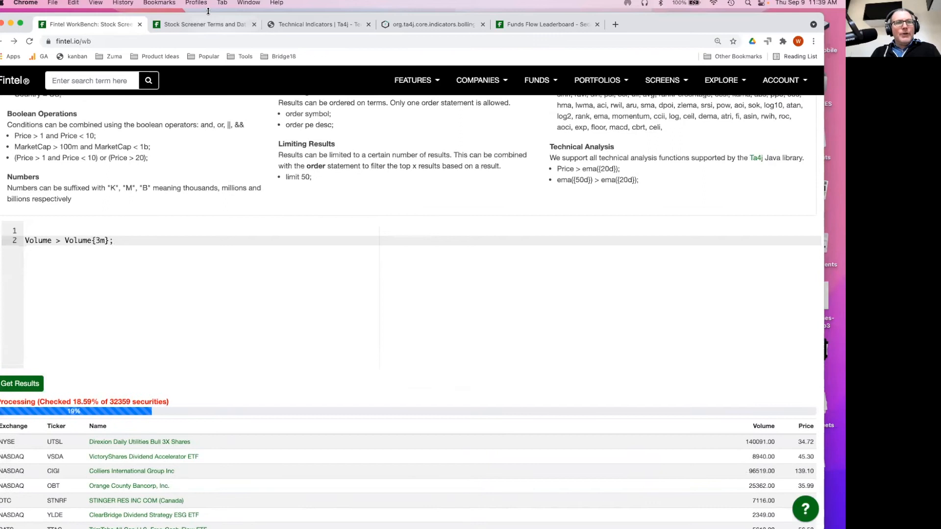
{"action": "key", "text": "super+f"}
{"action": "left_click", "coordinate": [201, 24]}
{"action": "scroll", "coordinate": [149, 231], "scroll_direction": "down", "scroll_amount": 2}
{"action": "key", "text": "super+f"}
{"action": "type", "text": "Volume"}
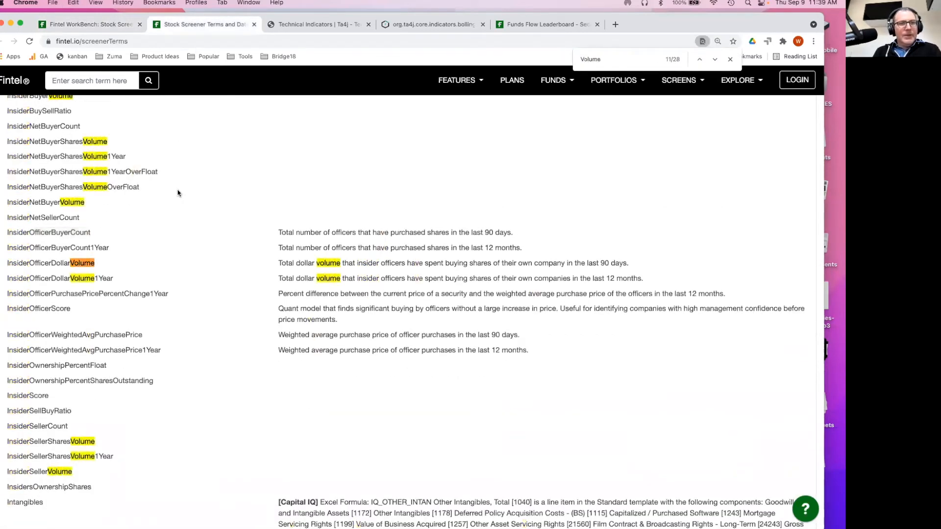
{"action": "left_click", "coordinate": [699, 60]}
{"action": "left_click", "coordinate": [699, 60]}
{"action": "left_click", "coordinate": [699, 60]}
{"action": "left_click", "coordinate": [699, 59]}
{"action": "left_click", "coordinate": [700, 60]}
{"action": "left_click", "coordinate": [699, 60]}
{"action": "left_click", "coordinate": [699, 60]}
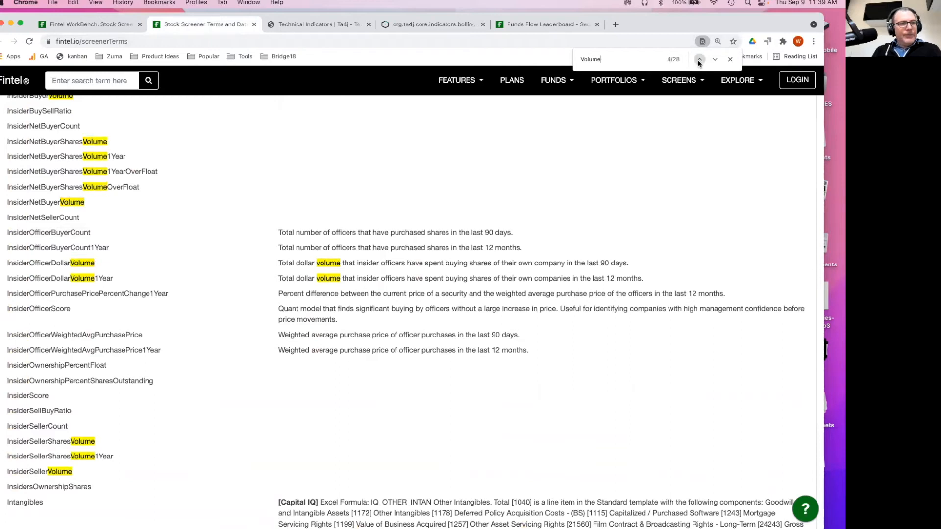
{"action": "left_click", "coordinate": [699, 60]}
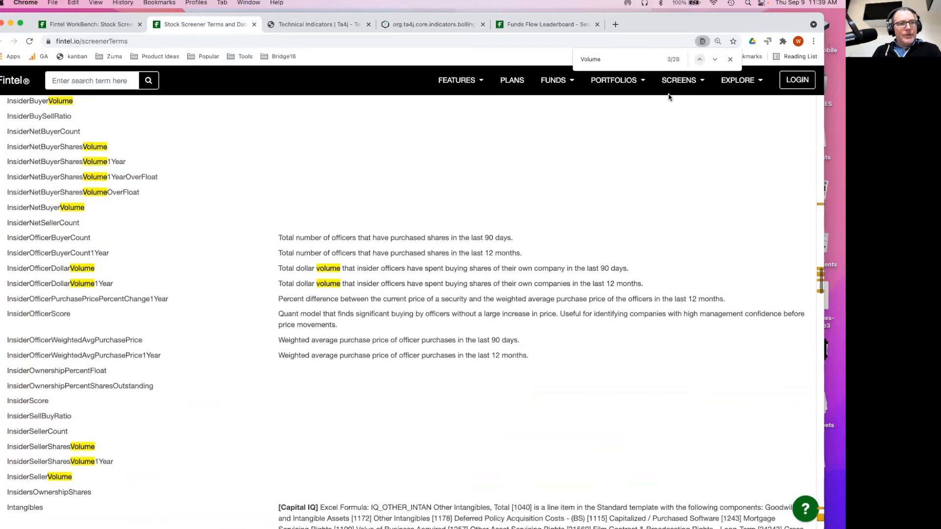
{"action": "left_click", "coordinate": [699, 60]}
{"action": "left_click", "coordinate": [700, 60]}
{"action": "left_click", "coordinate": [699, 60]}
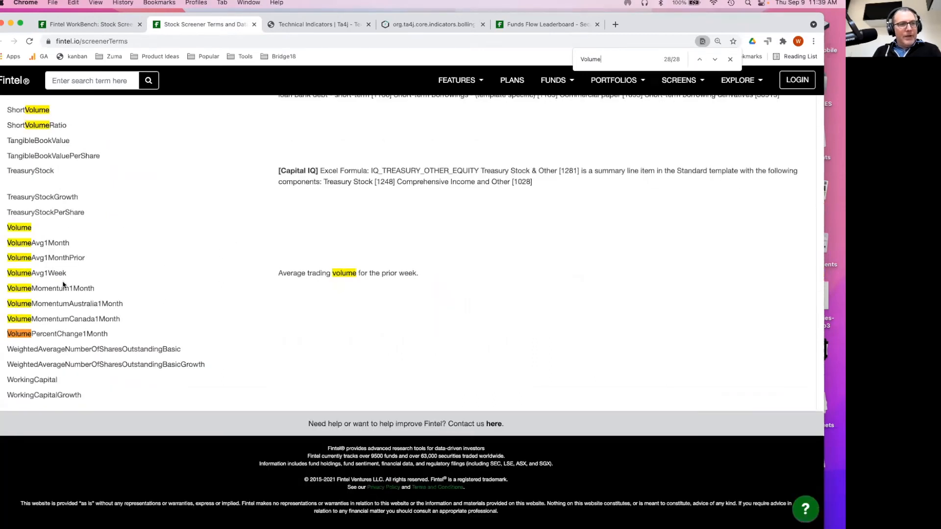
{"action": "double_click", "coordinate": [47, 246]}
{"action": "key", "text": "super+c"}
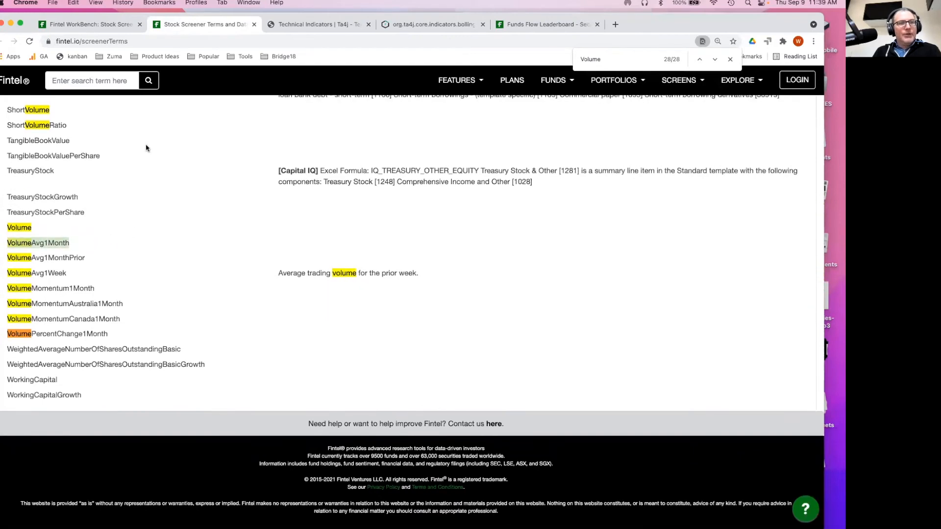
Replace the Volume condition in the WorkBench query with "VolumeAvg1Month > VolumeAvg1Month{3m};" and run the query
{"action": "left_click", "coordinate": [105, 24]}
{"action": "left_click_drag", "start_coordinate": [128, 245], "coordinate": [11, 243]}
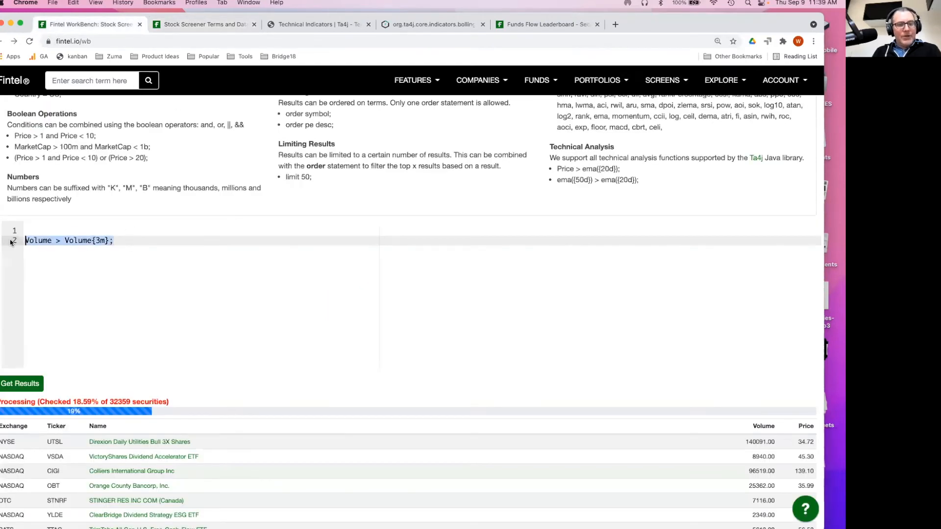
{"action": "key", "text": "super+v"}
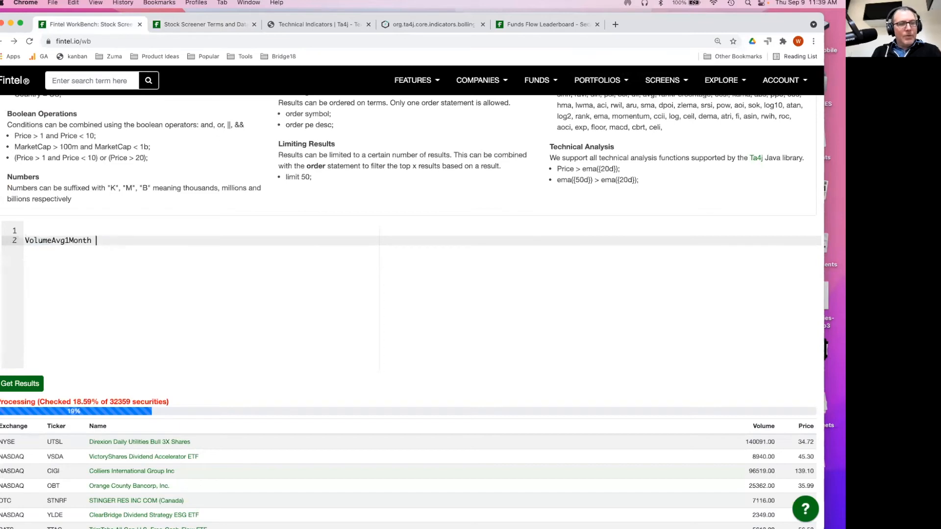
{"action": "type", "text": ">"}
{"action": "key", "text": "super+v"}
{"action": "type", "text": "{3]"}
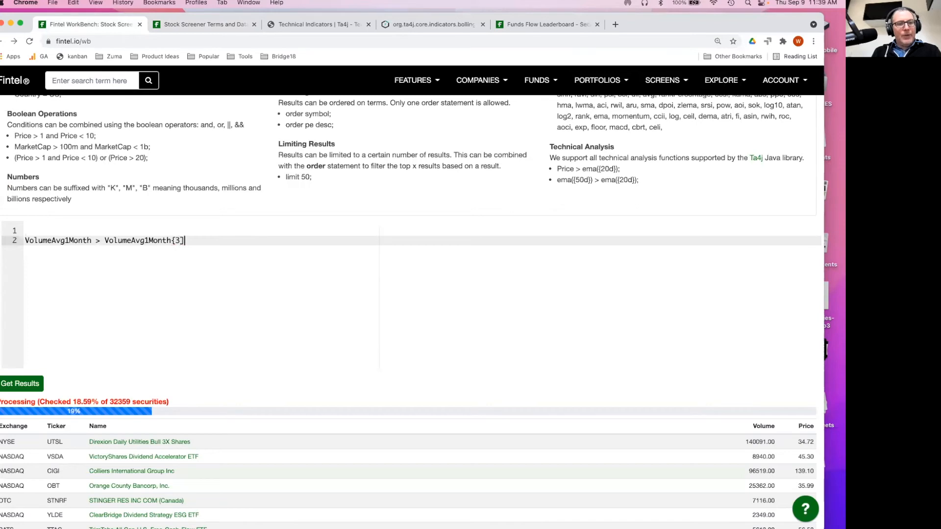
{"action": "key", "text": "BackSpace"}
{"action": "type", "text": "m"}
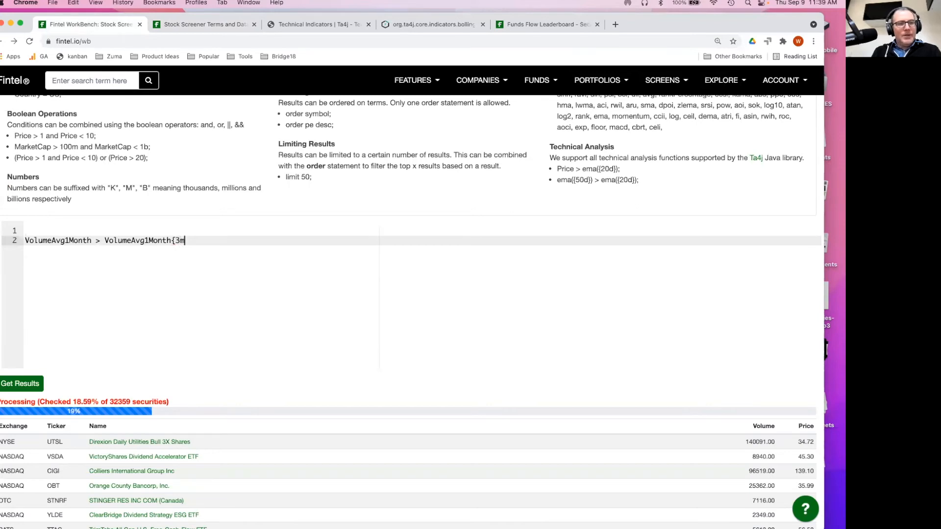
{"action": "type", "text": "};"}
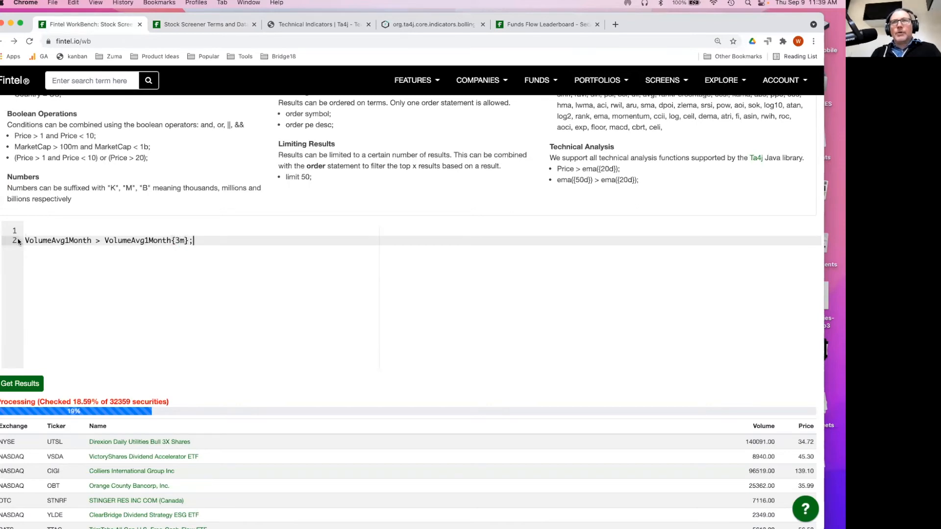
{"action": "left_click", "coordinate": [23, 382]}
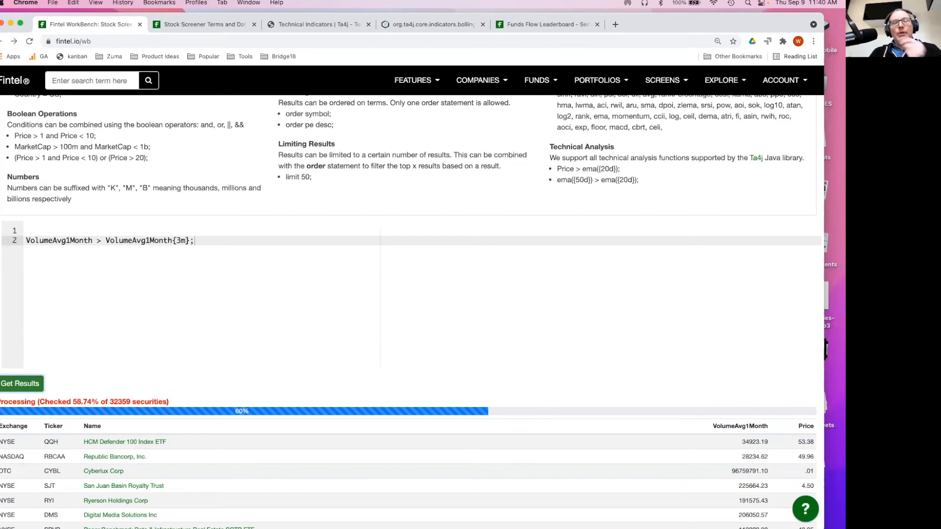
{"action": "left_click", "coordinate": [266, 273]}
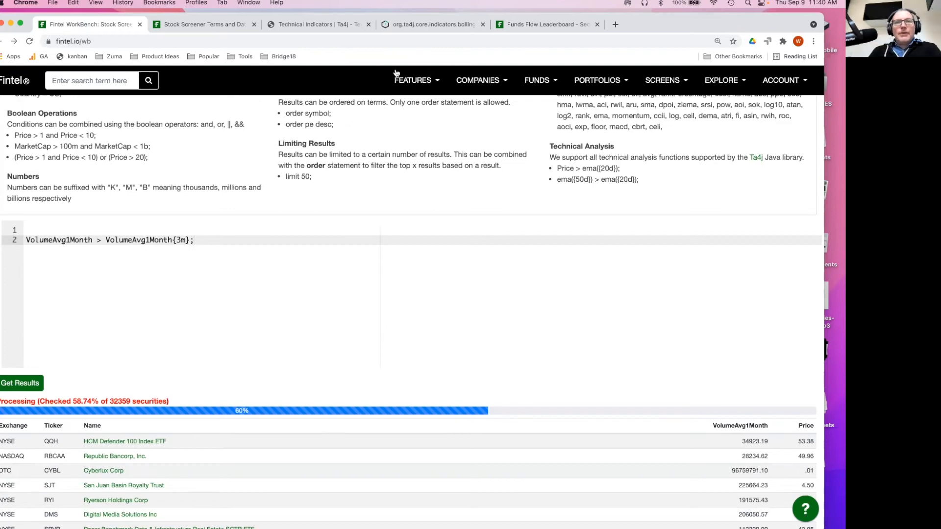
Search the screener terms page for "Insider", go through the insider terms, and copy InsiderNetBuyerCount
{"action": "key", "text": "super+f"}
{"action": "key", "text": "ctrl+Tab"}
{"action": "scroll", "coordinate": [148, 191], "scroll_direction": "up", "scroll_amount": 15}
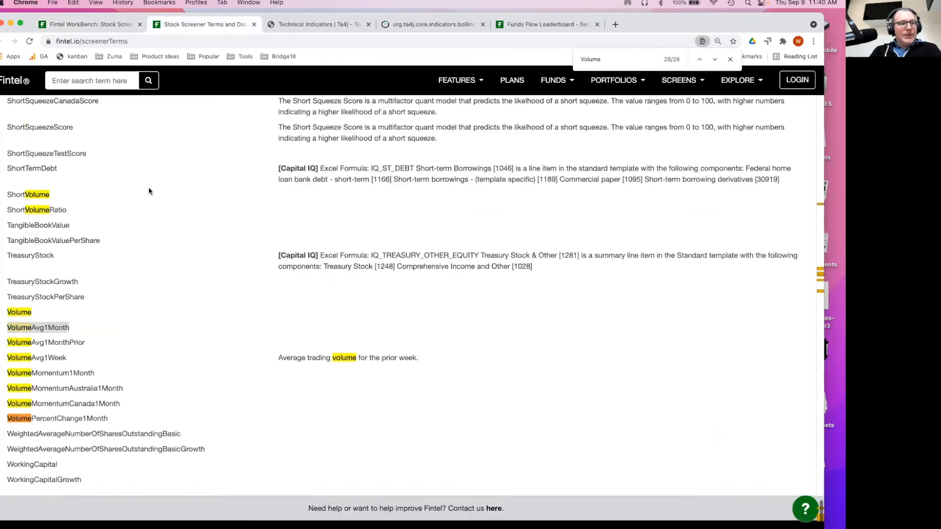
{"action": "type", "text": "Insider"}
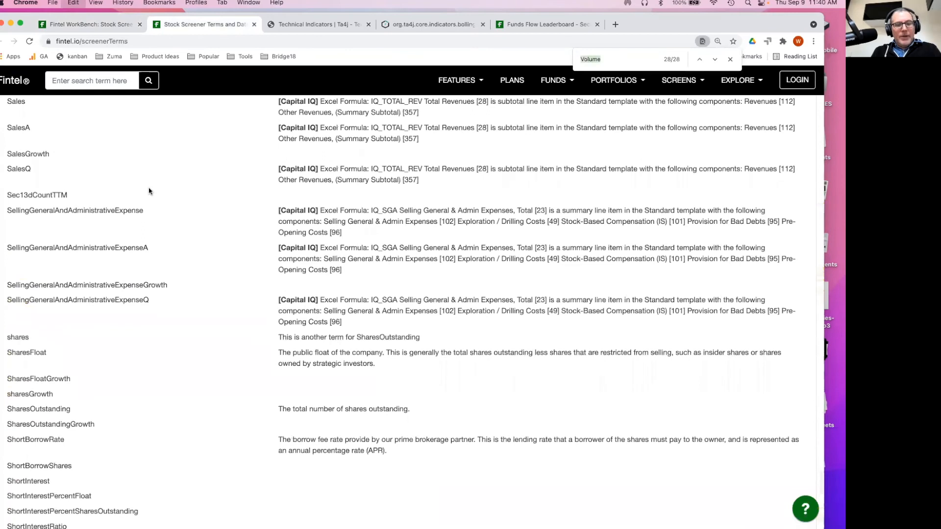
{"action": "type", "text": "s"}
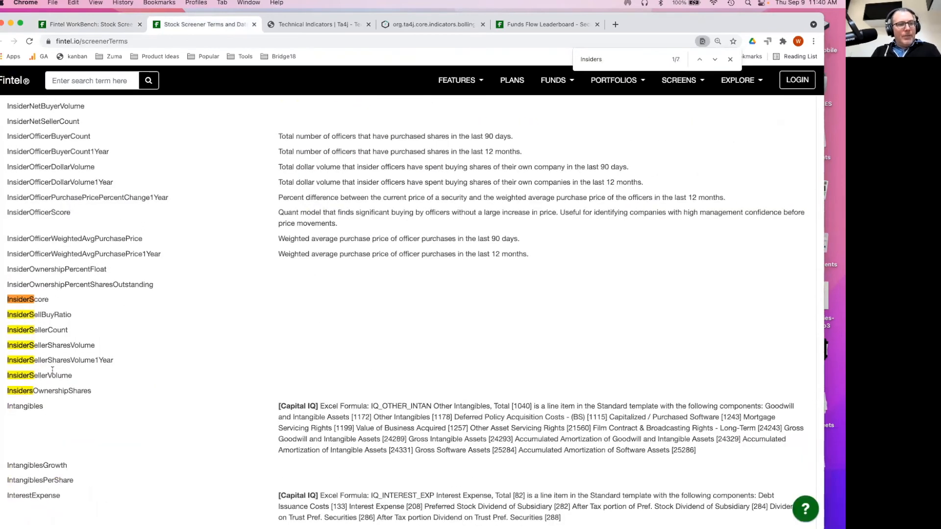
{"action": "key", "text": "BackSpace"}
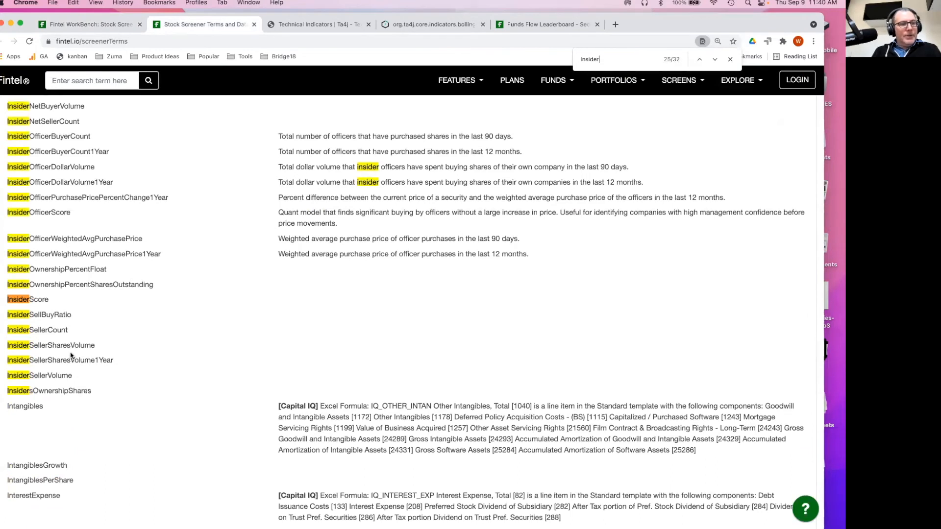
{"action": "scroll", "coordinate": [71, 354], "scroll_direction": "up", "scroll_amount": 5}
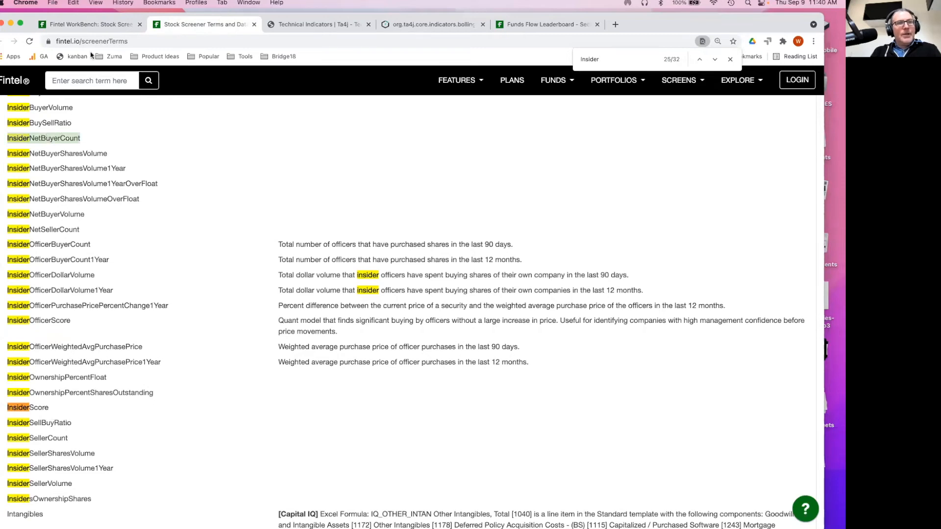
Replace the WorkBench query with "InsiderNetBuyerCount > 5;" and run it, stopping the processing early
{"action": "left_click", "coordinate": [118, 29]}
{"action": "left_click", "coordinate": [124, 275]}
{"action": "key", "text": "ctrl+a"}
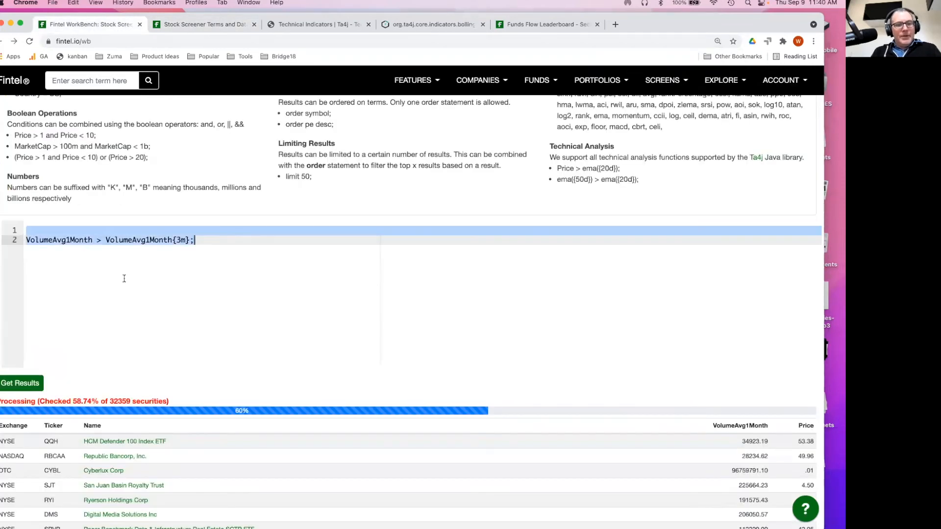
{"action": "type", "text": "InsiderNetBuyerCount"}
{"action": "type", "text": "> 5;"}
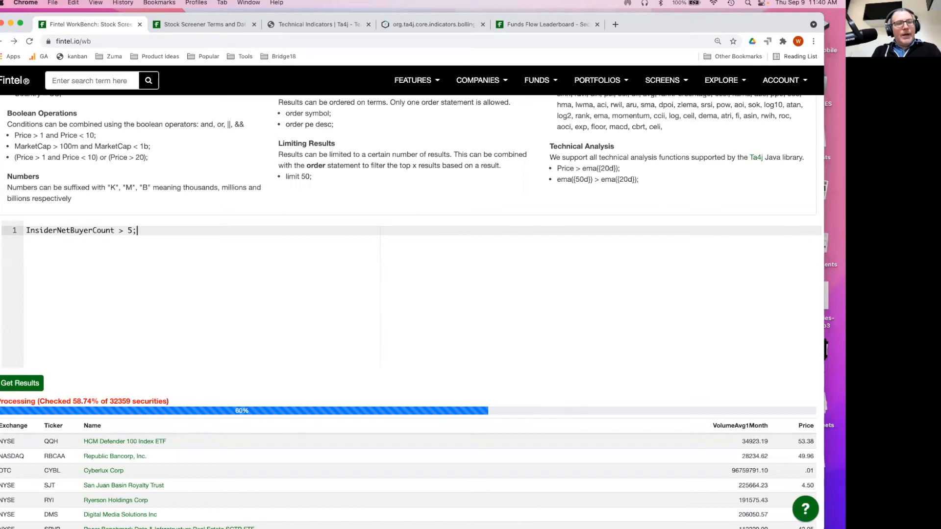
{"action": "left_click", "coordinate": [17, 391]}
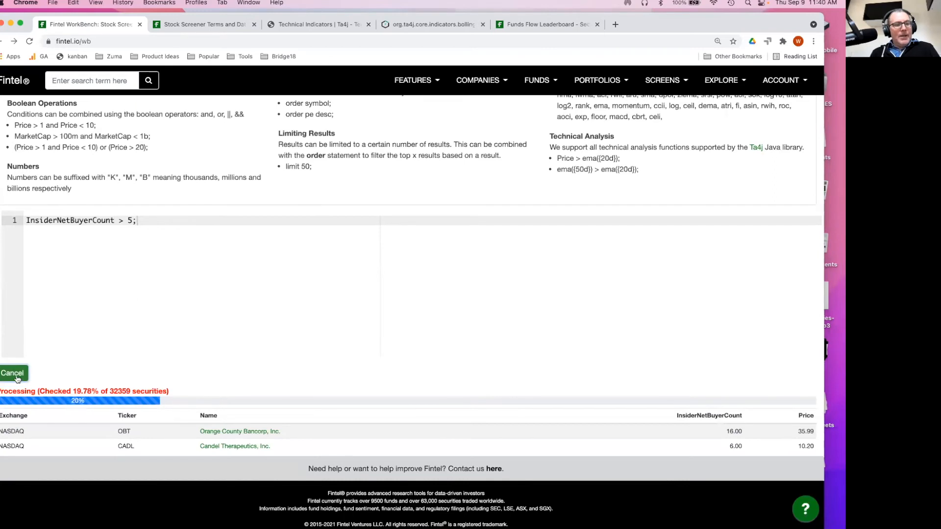
Open Orange County Bancorp in a new tab, review the insider purchase track records in its insider trading report, and return to the WorkBench
{"action": "right_click", "coordinate": [216, 431]}
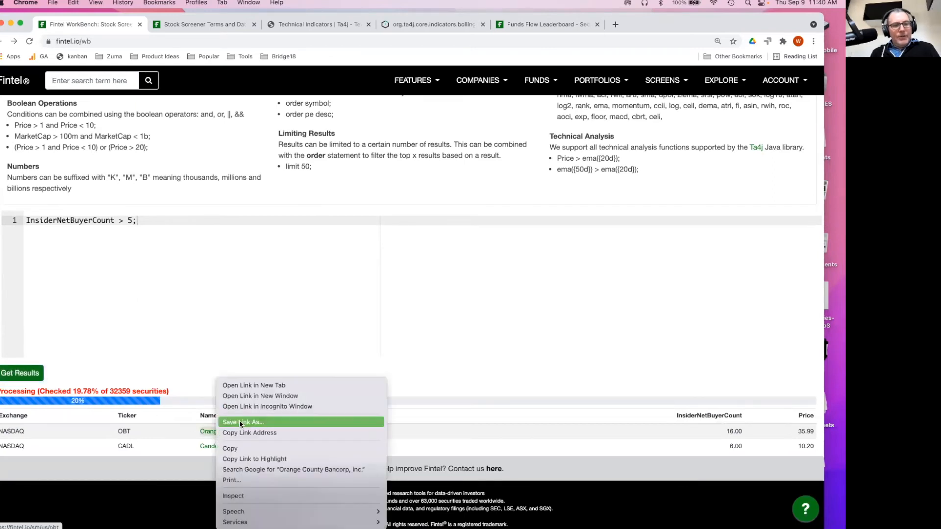
{"action": "left_click", "coordinate": [281, 386]}
{"action": "left_click", "coordinate": [211, 24]}
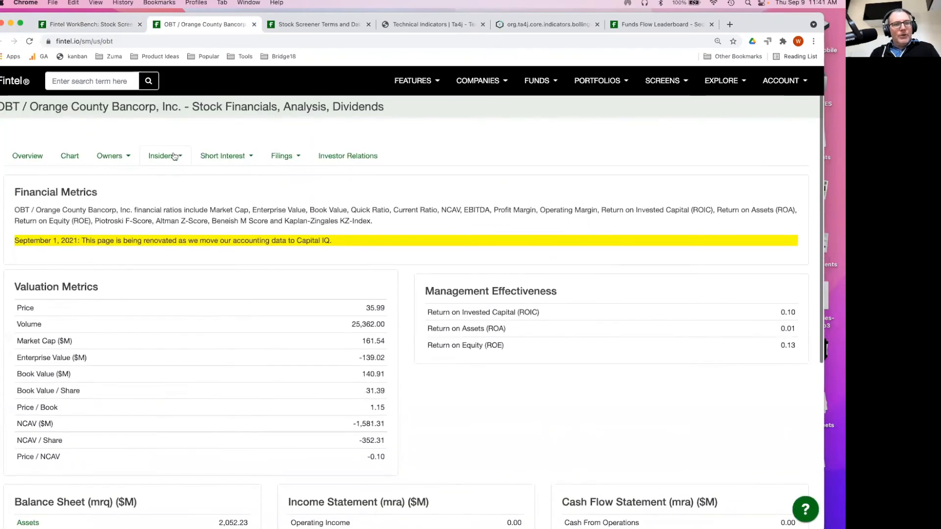
{"action": "left_click", "coordinate": [174, 155]}
{"action": "left_click", "coordinate": [178, 178]}
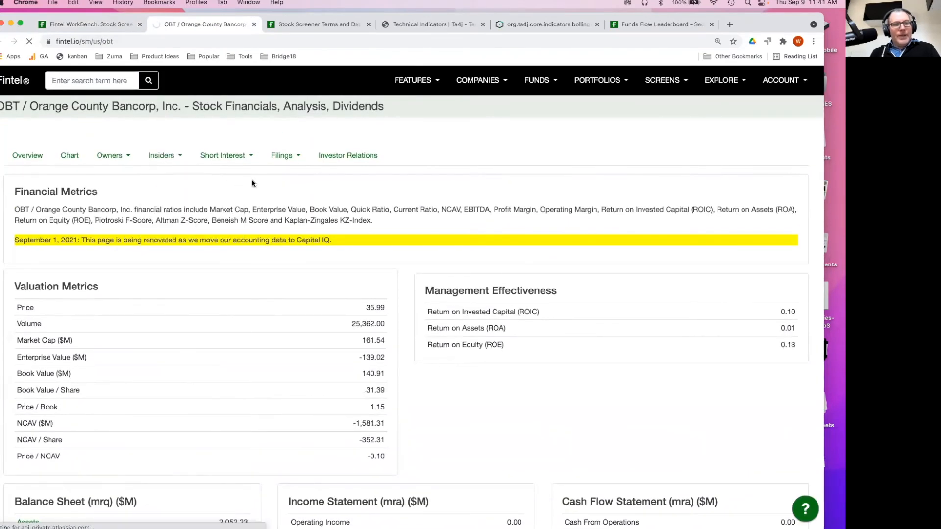
{"action": "scroll", "coordinate": [253, 183], "scroll_direction": "down", "scroll_amount": 20}
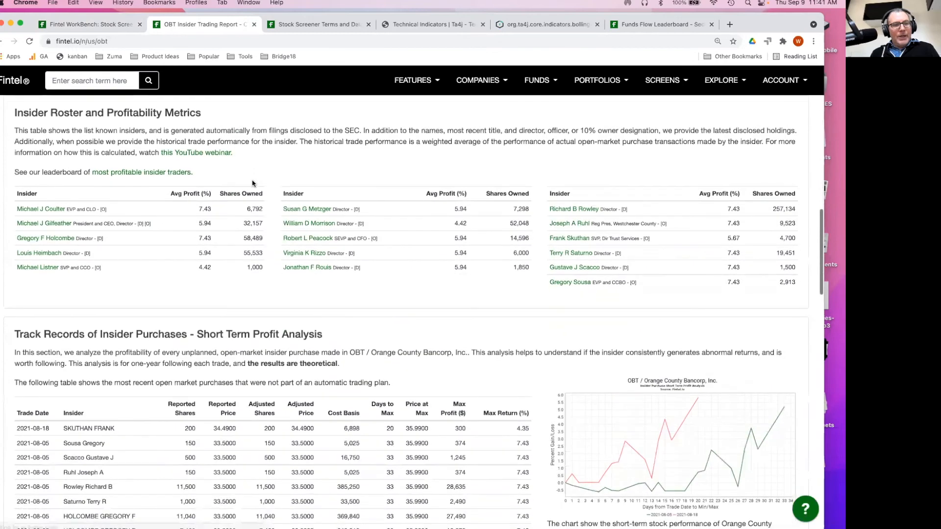
{"action": "scroll", "coordinate": [252, 184], "scroll_direction": "down", "scroll_amount": 4}
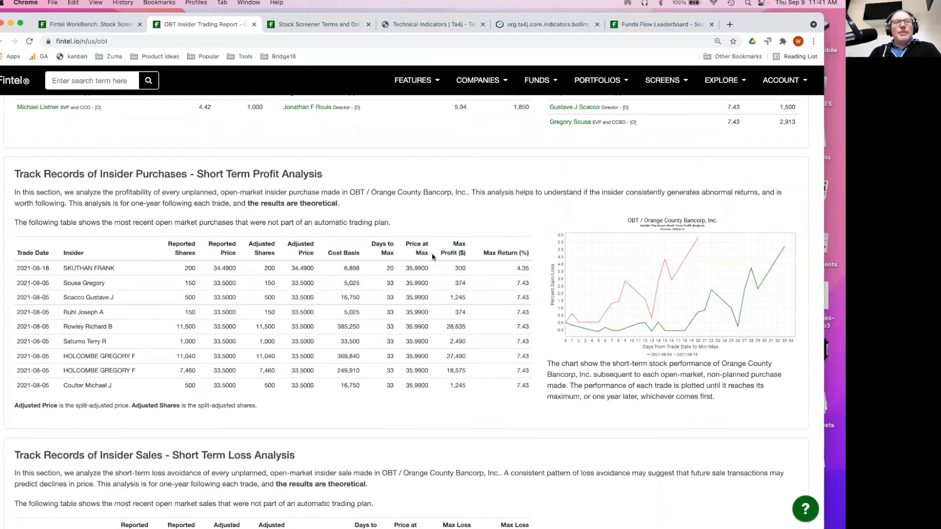
{"action": "left_click", "coordinate": [111, 29]}
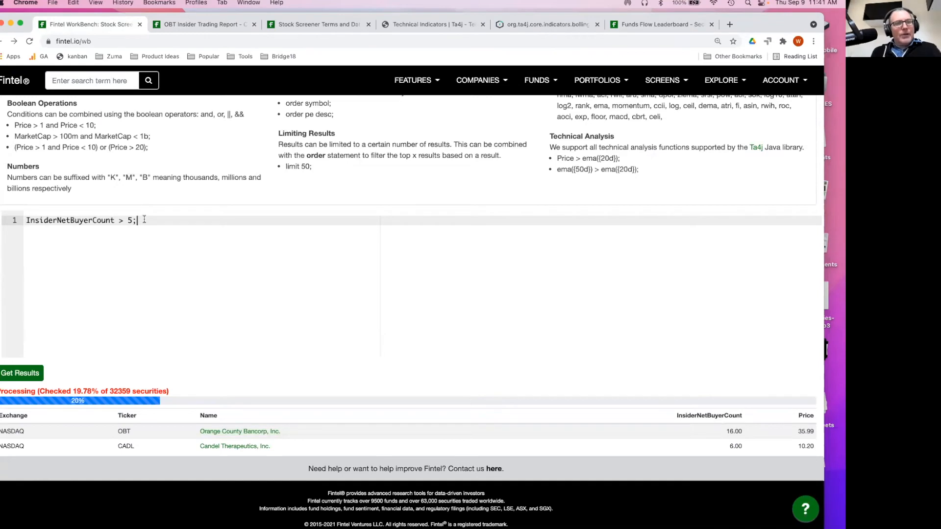
{"action": "left_click", "coordinate": [26, 220]}
{"action": "key", "text": "Return"}
{"action": "key", "text": "Up"}
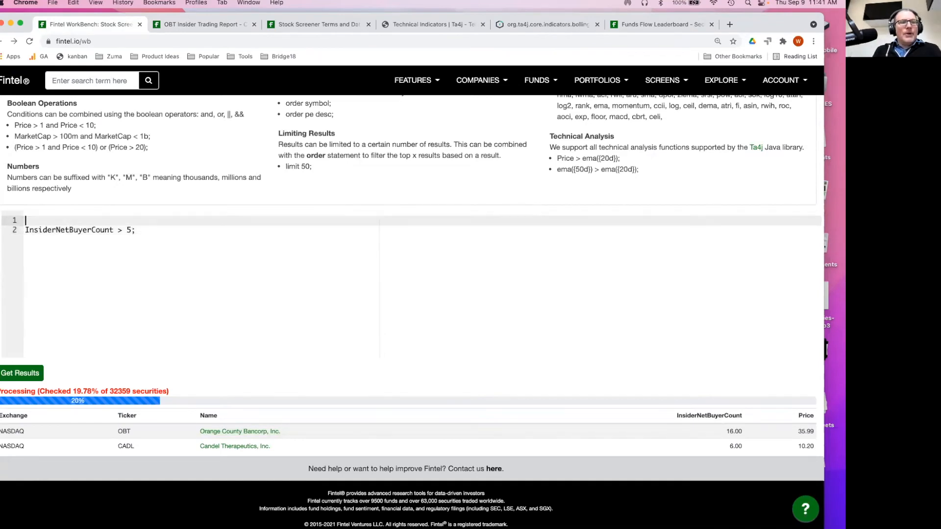
{"action": "key", "text": "Return"}
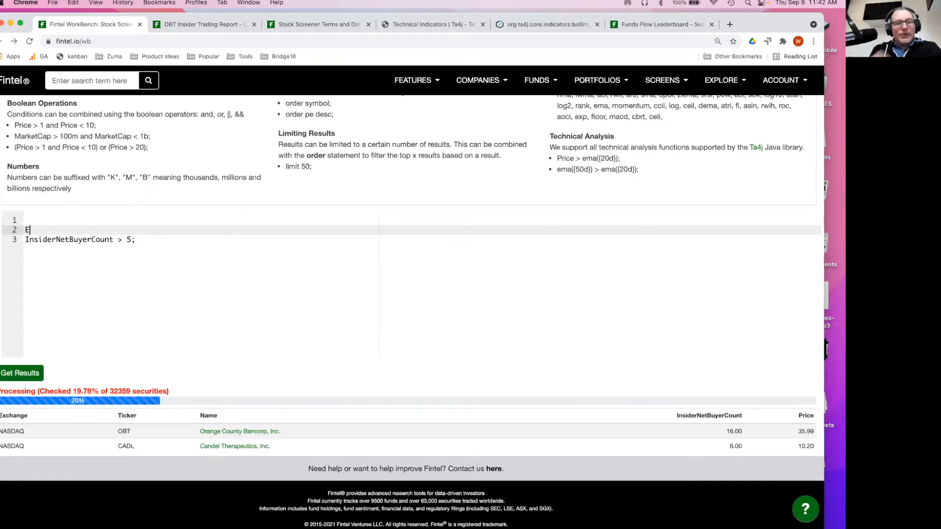
{"action": "key", "text": "Delete"}
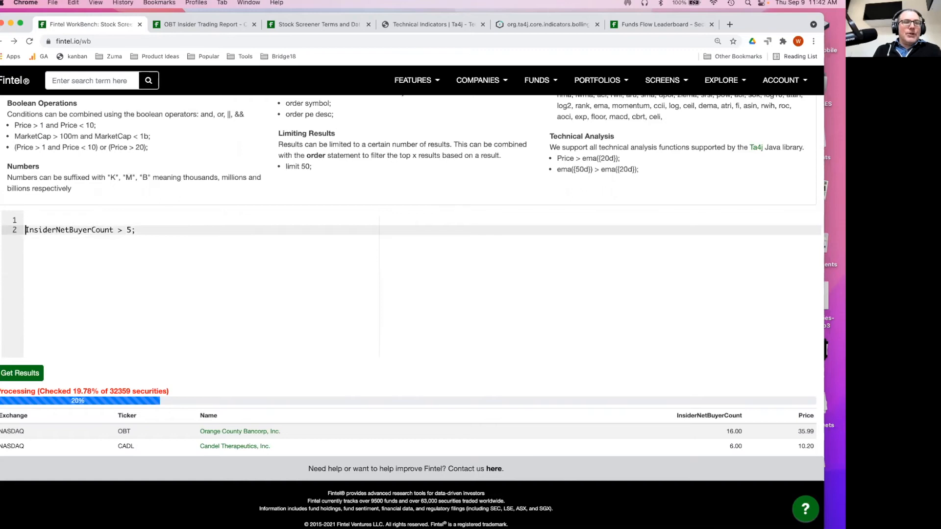
{"action": "key", "text": "BackSpace"}
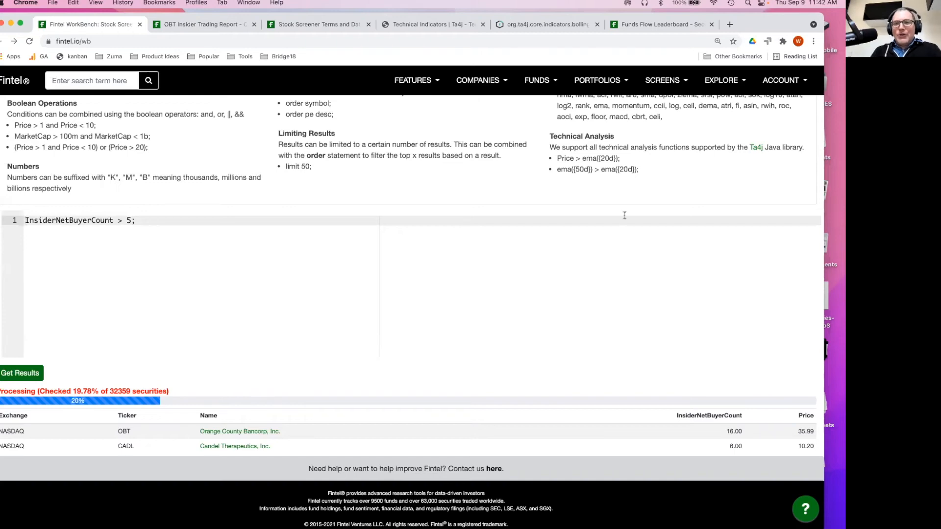
Examine the Timestamps section of the WorkBench help, highlighting the {5d} and {2w} examples
{"action": "scroll", "coordinate": [622, 211], "scroll_direction": "up", "scroll_amount": 4}
{"action": "scroll", "coordinate": [611, 157], "scroll_direction": "up", "scroll_amount": 1}
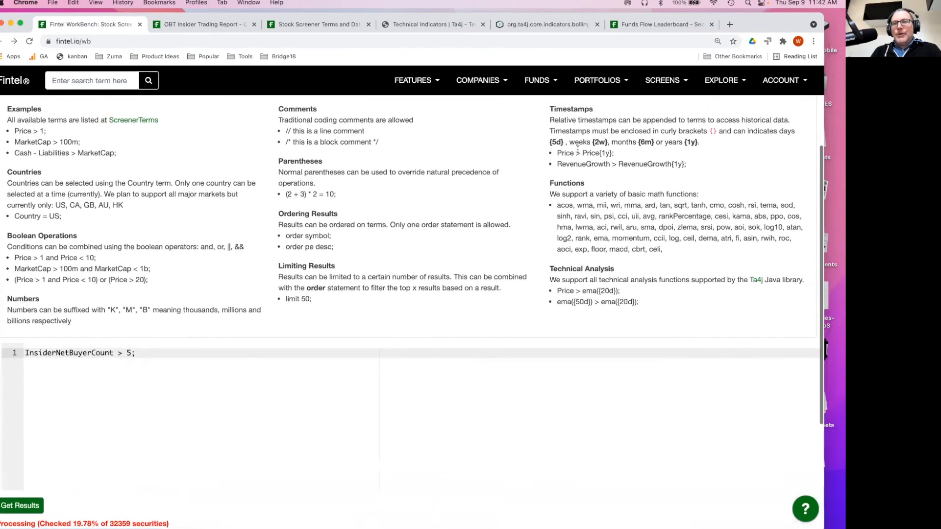
{"action": "double_click", "coordinate": [554, 142]}
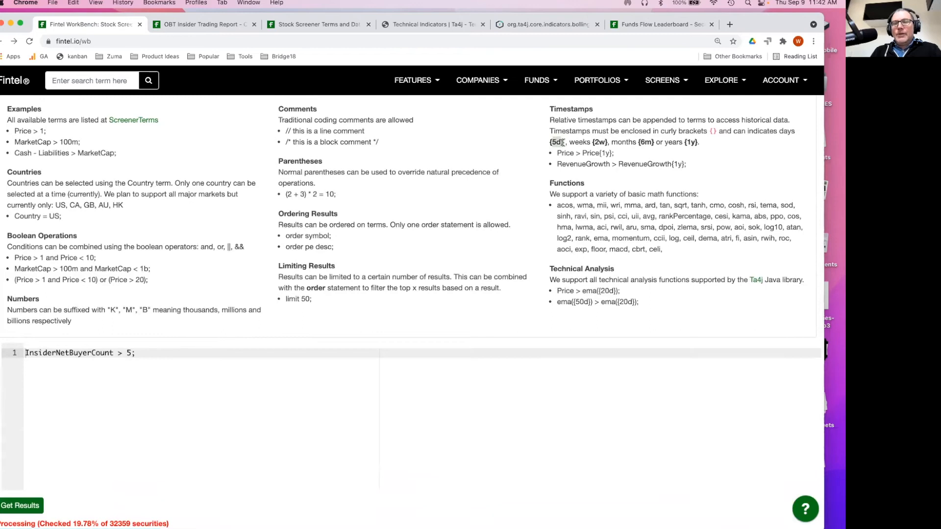
{"action": "double_click", "coordinate": [599, 143]}
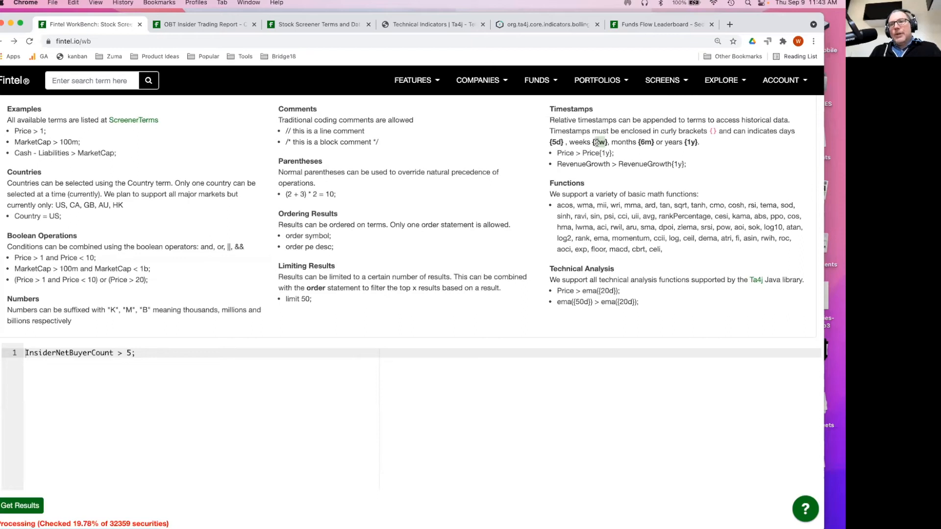
Replace the insider condition in the query with the term VolumeAvg1Month, chosen from the autocomplete suggestions for "Volume"
{"action": "key", "text": "Left"}
{"action": "key", "text": "Left"}
{"action": "key", "text": "Left"}
{"action": "key", "text": "Left"}
{"action": "key", "text": "Right"}
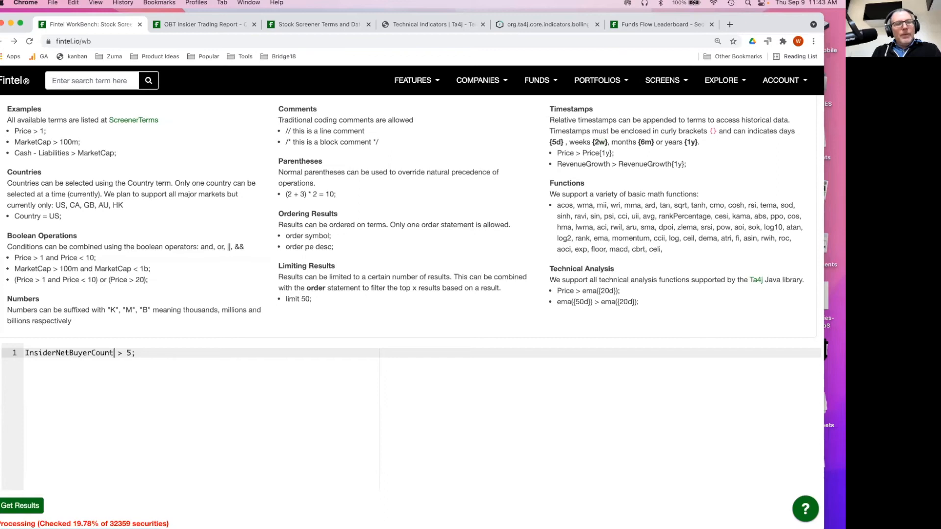
{"action": "key", "text": "super+a"}
{"action": "type", "text": "Volume"}
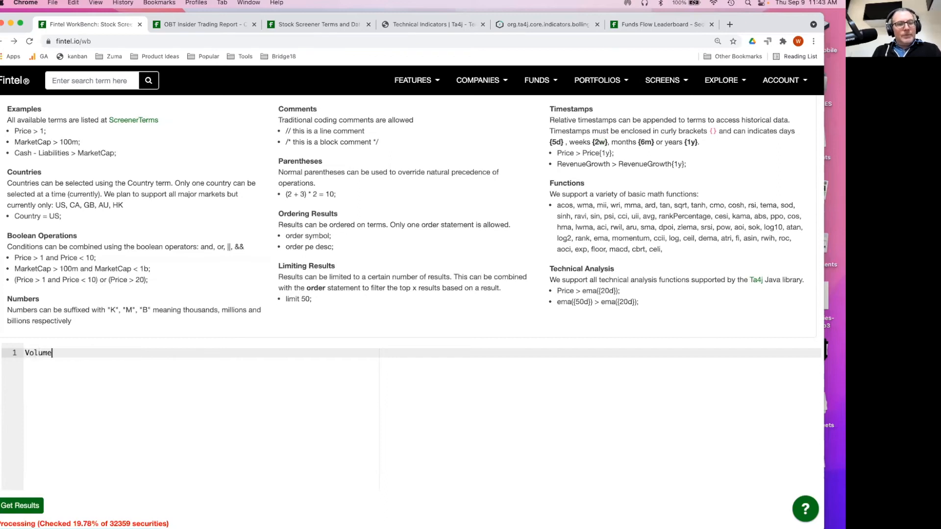
{"action": "key", "text": "ctrl+space"}
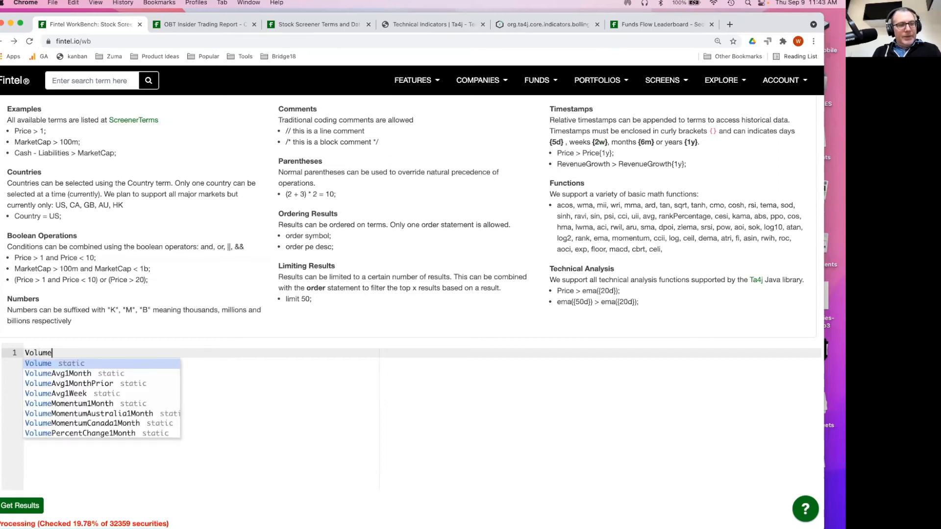
{"action": "key", "text": "Down"}
{"action": "key", "text": "Return"}
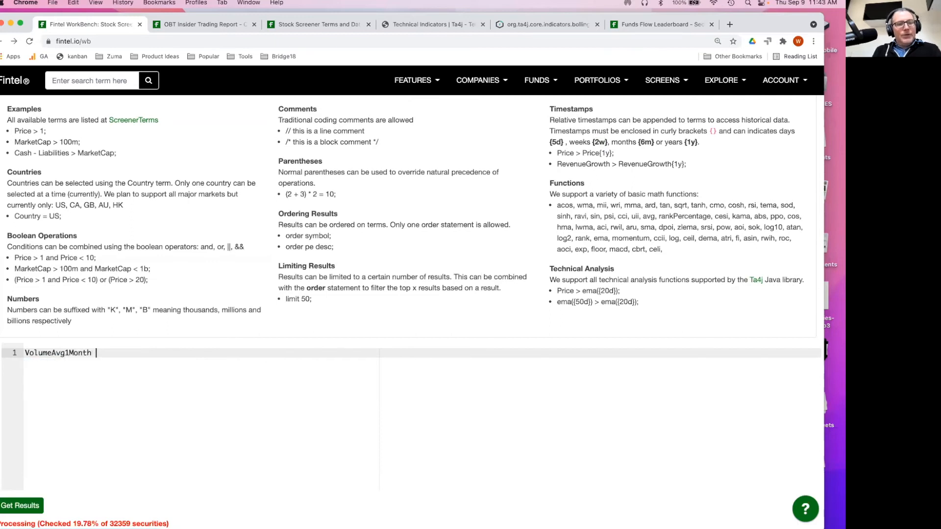
Complete the condition as "VolumeAvg1Month > VolumeAvg1Month{1m};", run the query, and stop the processing early
{"action": "type", "text": "> Volume"}
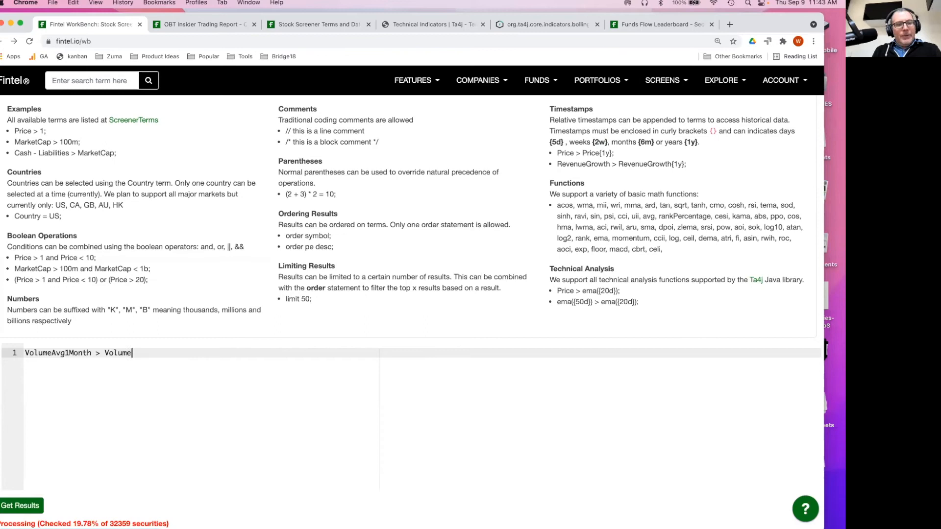
{"action": "key", "text": "Down"}
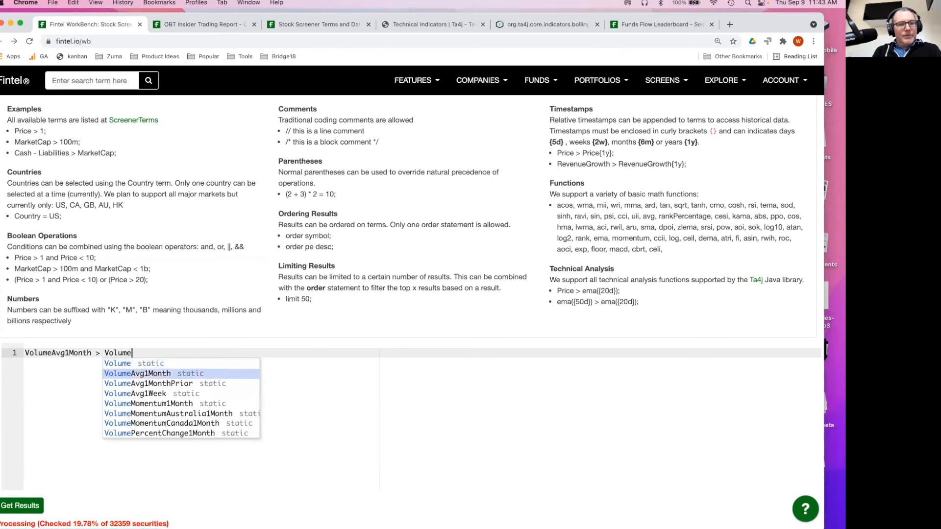
{"action": "key", "text": "Return"}
{"action": "type", "text": "{1"}
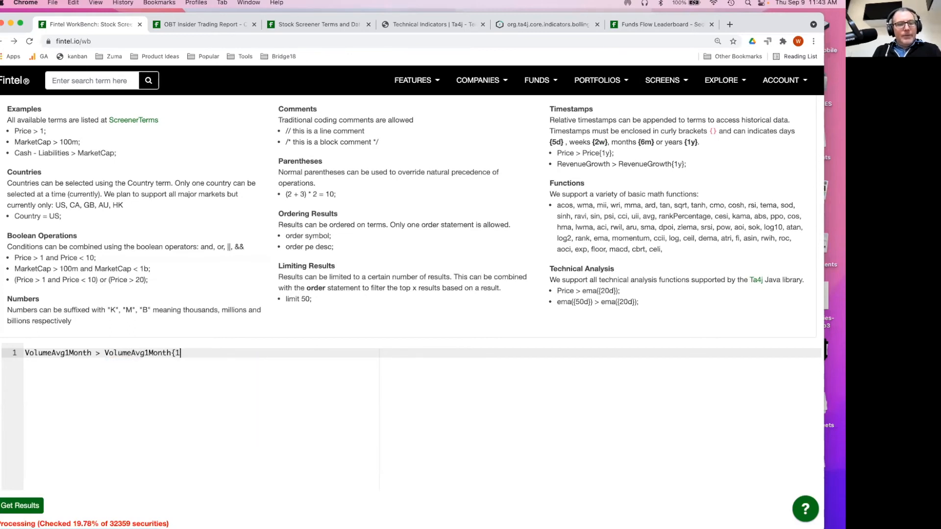
{"action": "type", "text": "m};"}
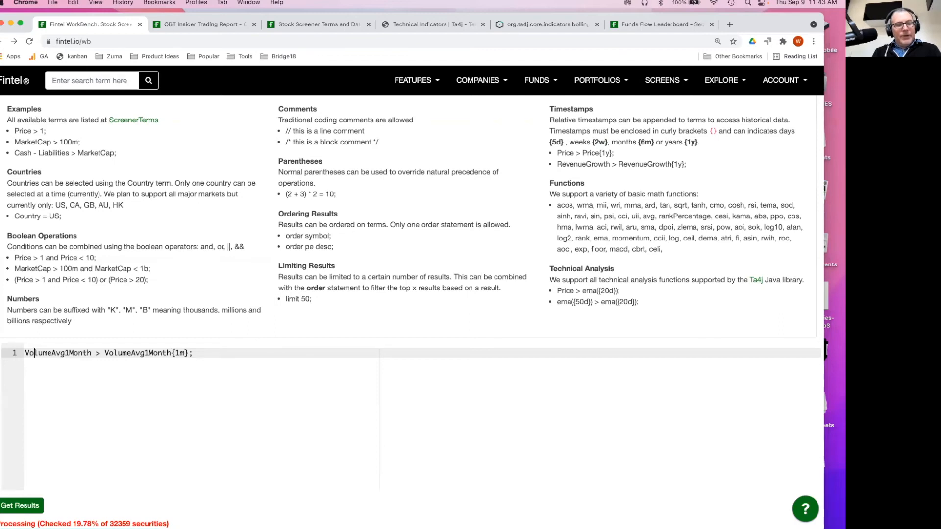
{"action": "left_click", "coordinate": [27, 507]}
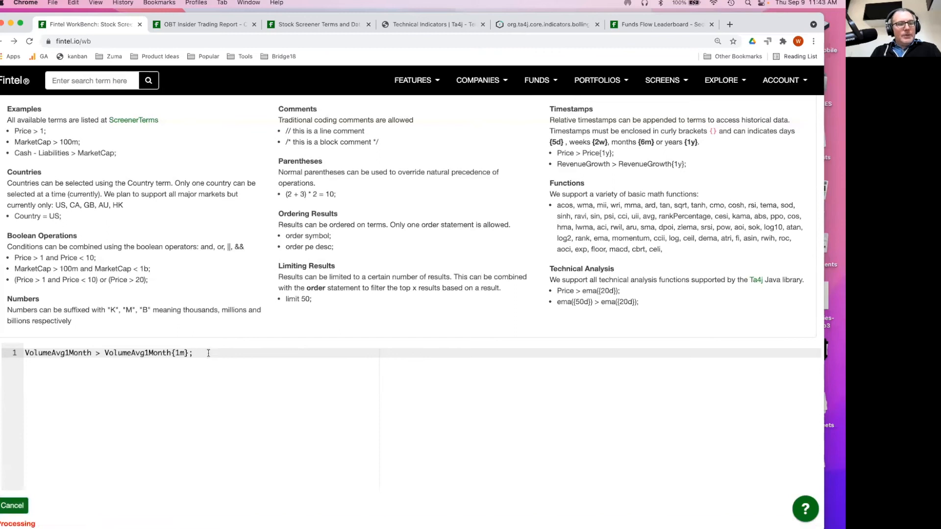
{"action": "left_click", "coordinate": [15, 507]}
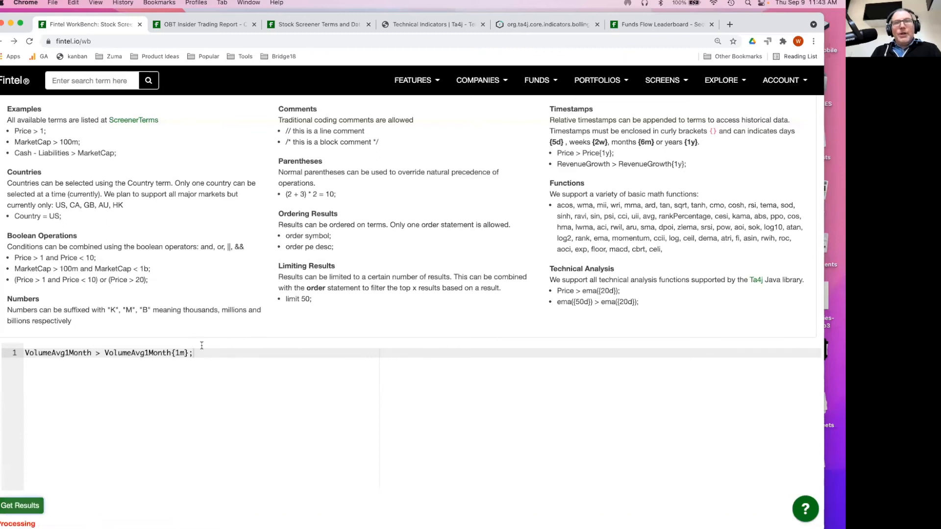
Clear the volume query and start a variable definition "let x =" on the second line
{"action": "key", "text": "super+a"}
{"action": "key", "text": "BackSpace"}
{"action": "key", "text": "Return"}
{"action": "type", "text": "let x ="}
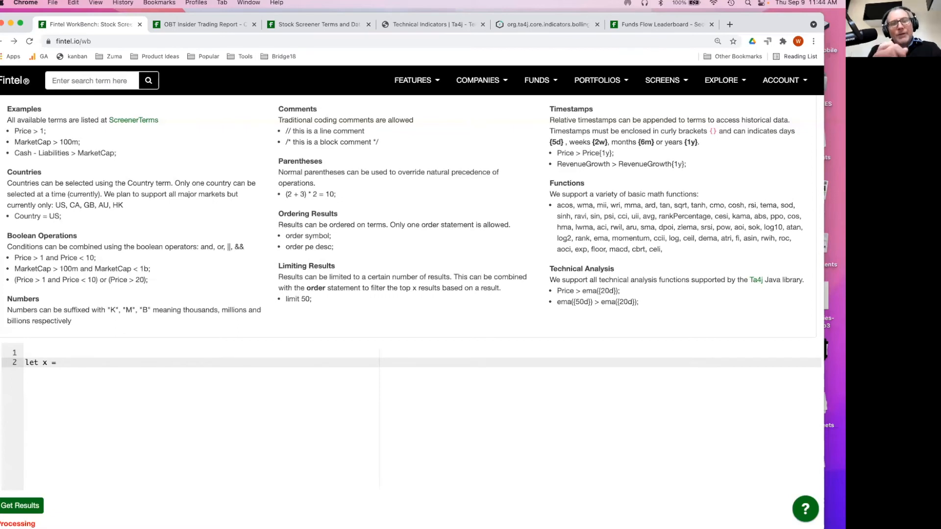
Clear the unfinished variable definition from the query editor and leave an empty second line ready for a new condition
{"action": "key", "text": "super+a"}
{"action": "key", "text": "BackSpace"}
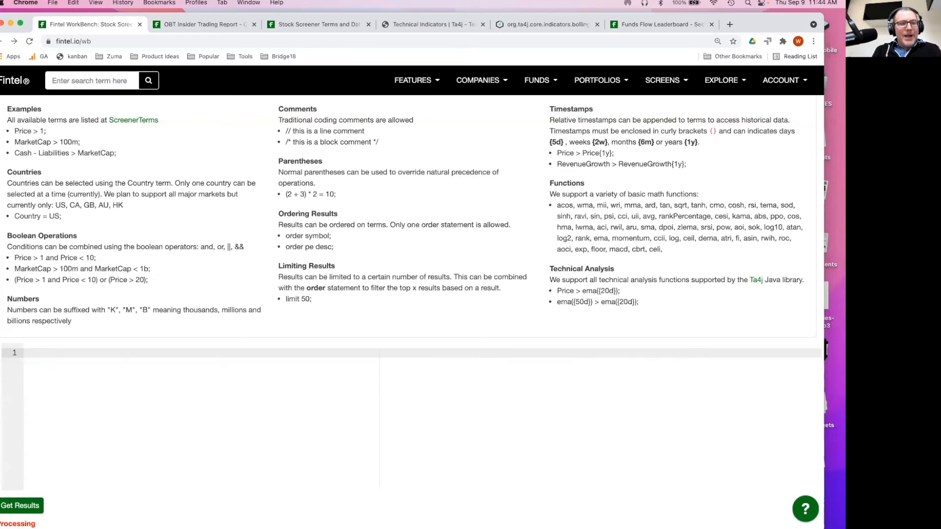
{"action": "key", "text": "Return"}
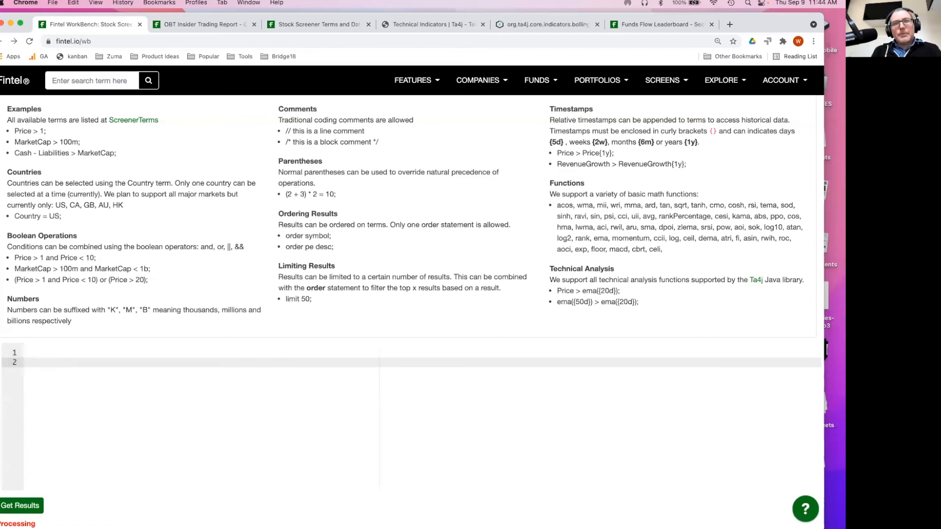
{"action": "type", "text": "Mo"}
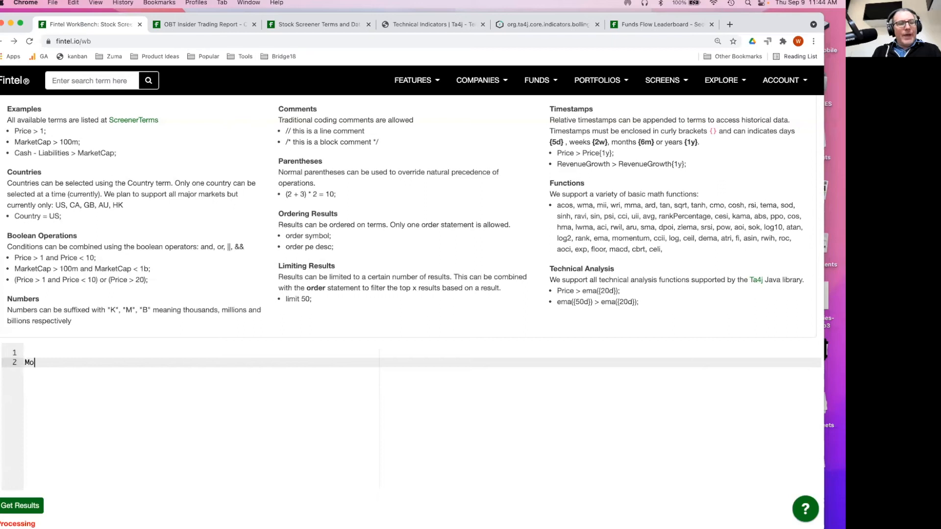
{"action": "key", "text": "BackSpace"}
{"action": "key", "text": "BackSpace"}
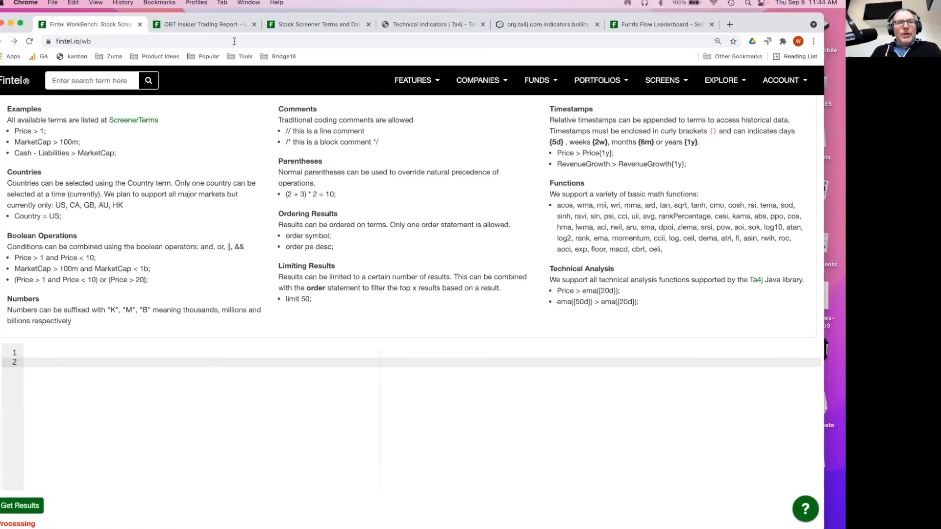
Search the stock screener terms page for "Score" and step backwards through the matching terms
{"action": "key", "text": "ctrl+Tab"}
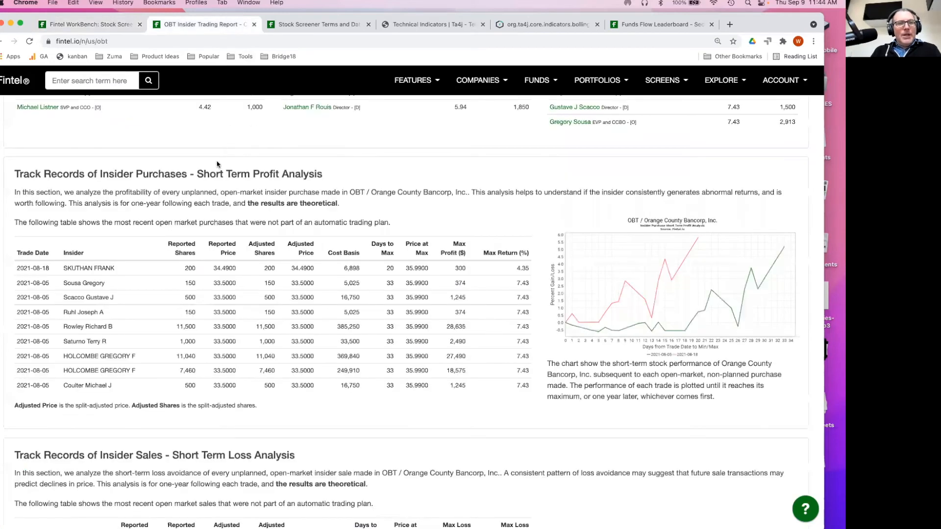
{"action": "left_click", "coordinate": [289, 27]}
{"action": "key", "text": "super+f"}
{"action": "type", "text": "Score"}
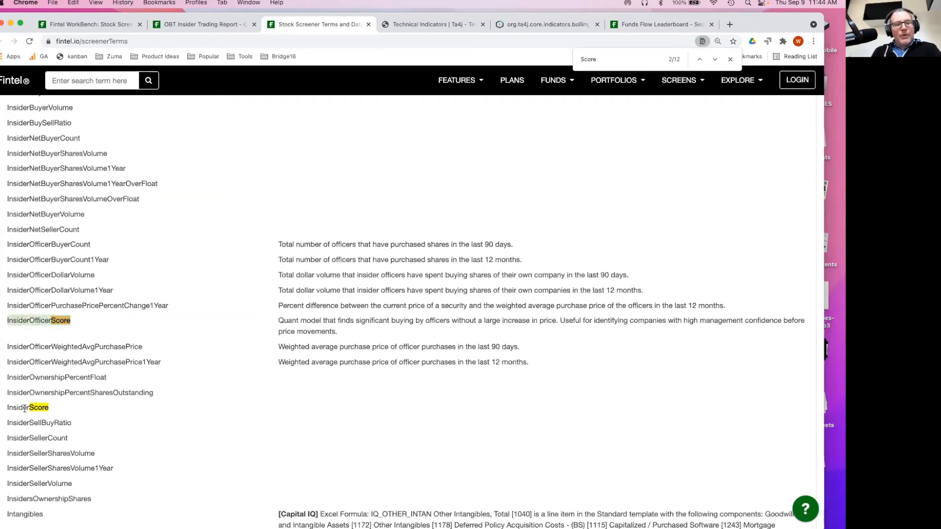
{"action": "left_click", "coordinate": [700, 62]}
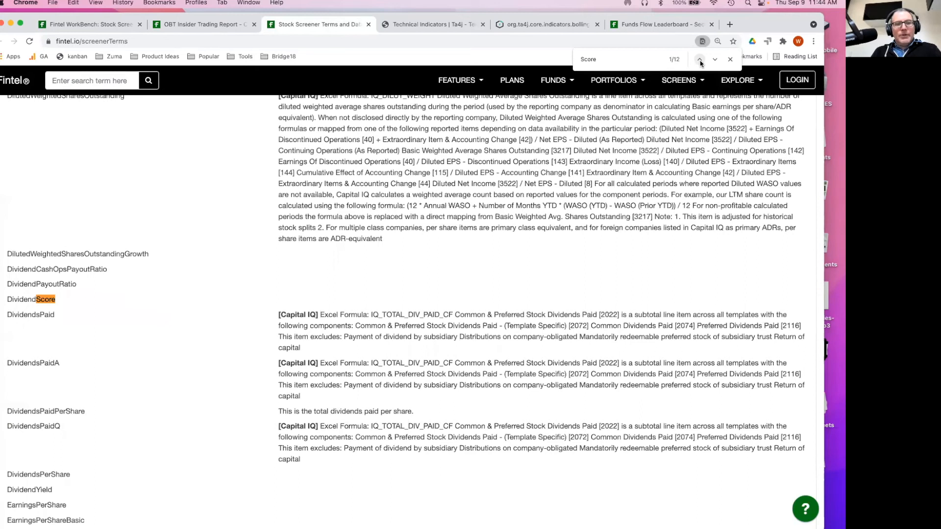
{"action": "left_click", "coordinate": [700, 61]}
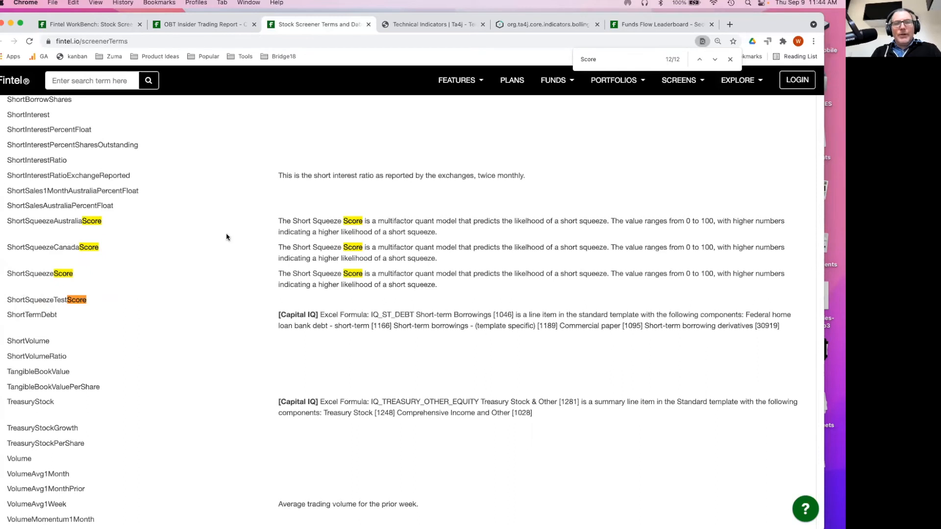
{"action": "left_click", "coordinate": [700, 59]}
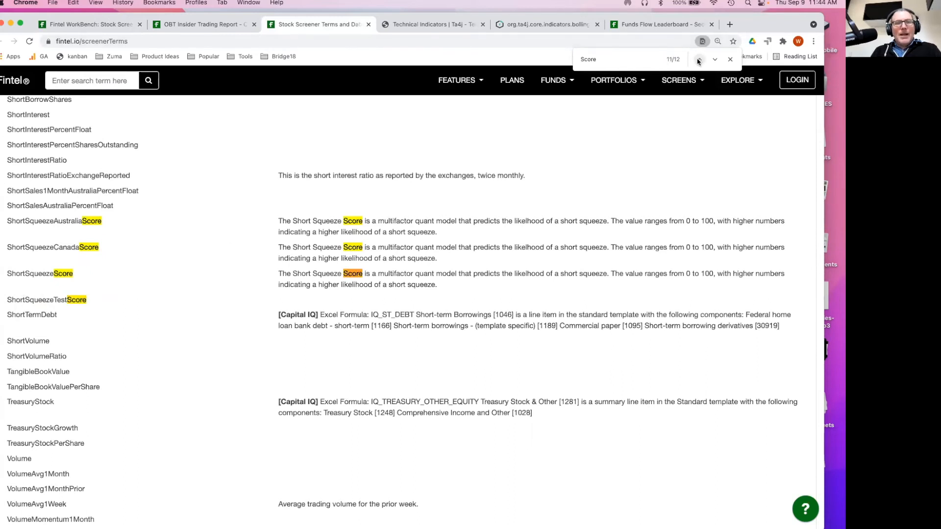
Back in the WorkBench, enter the conditions "DividendScore > 60;" and "OwnershipScore > 50;" on separate lines
{"action": "left_click", "coordinate": [101, 26]}
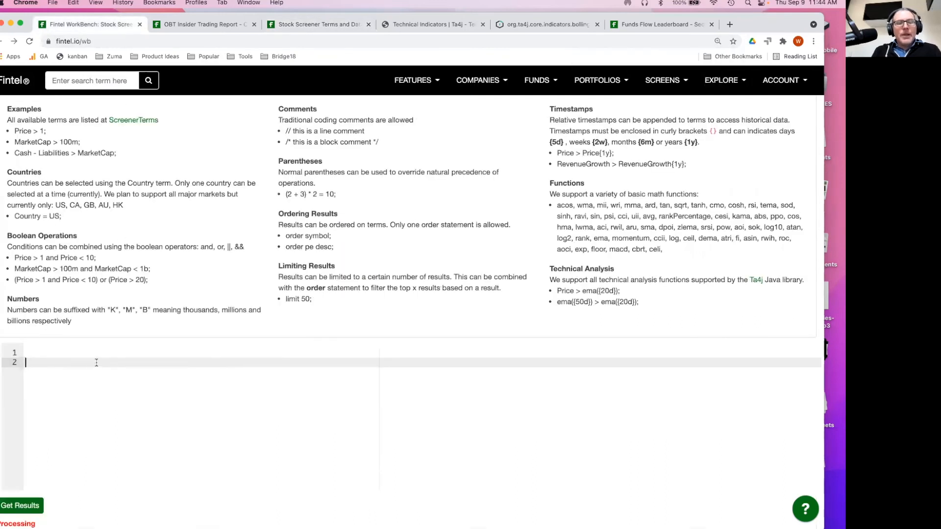
{"action": "type", "text": "DividendS"}
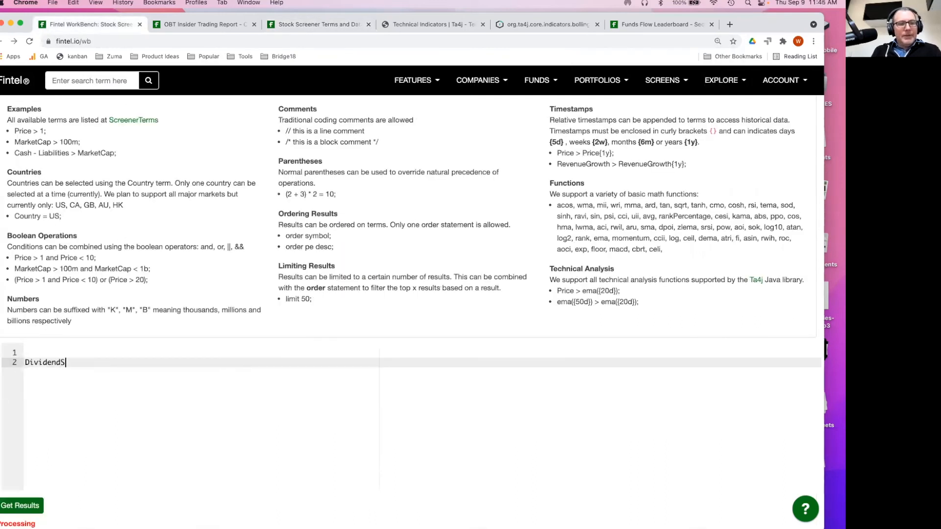
{"action": "type", "text": "core > "}
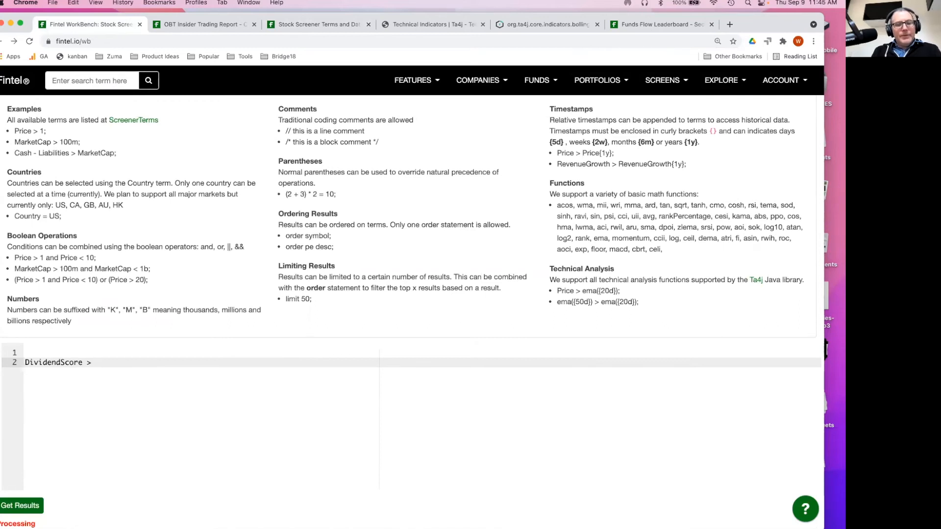
{"action": "type", "text": "60;"}
{"action": "key", "text": "Return"}
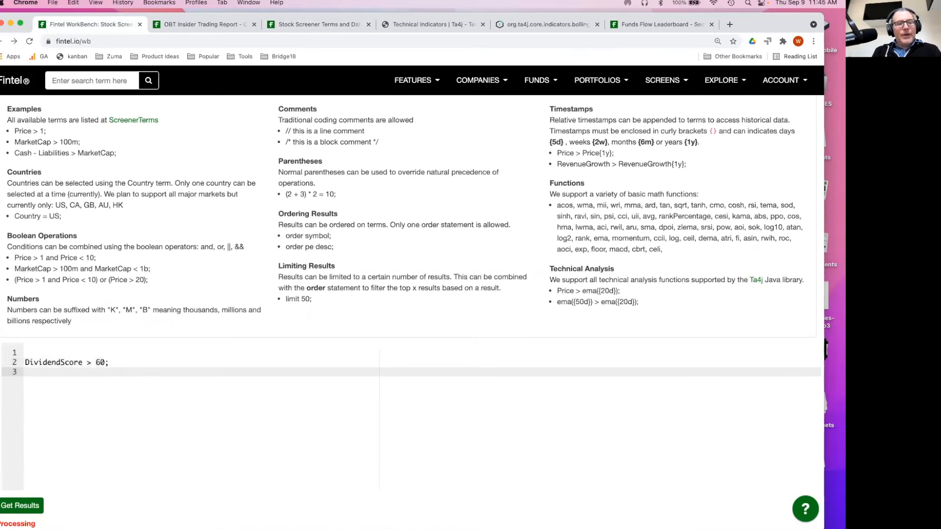
{"action": "type", "text": "Ownership"}
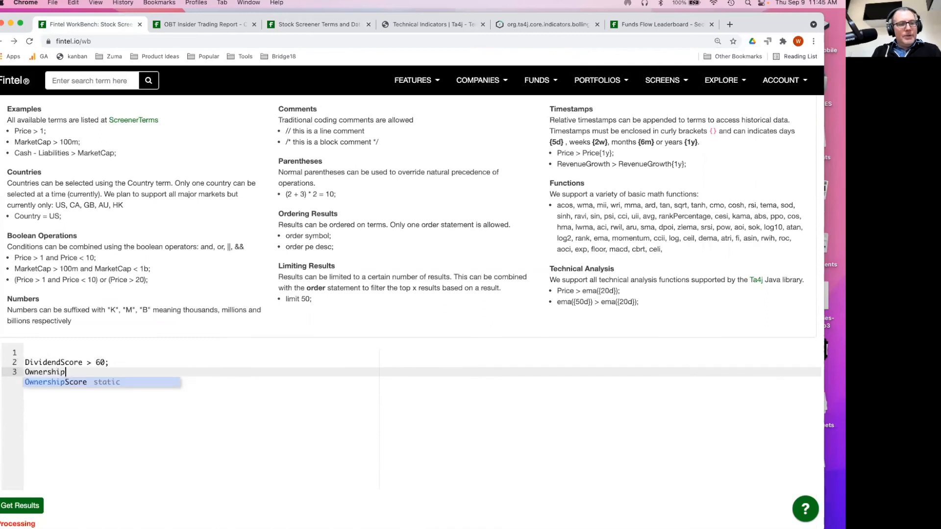
{"action": "key", "text": "Return"}
{"action": "type", "text": "> 50;"}
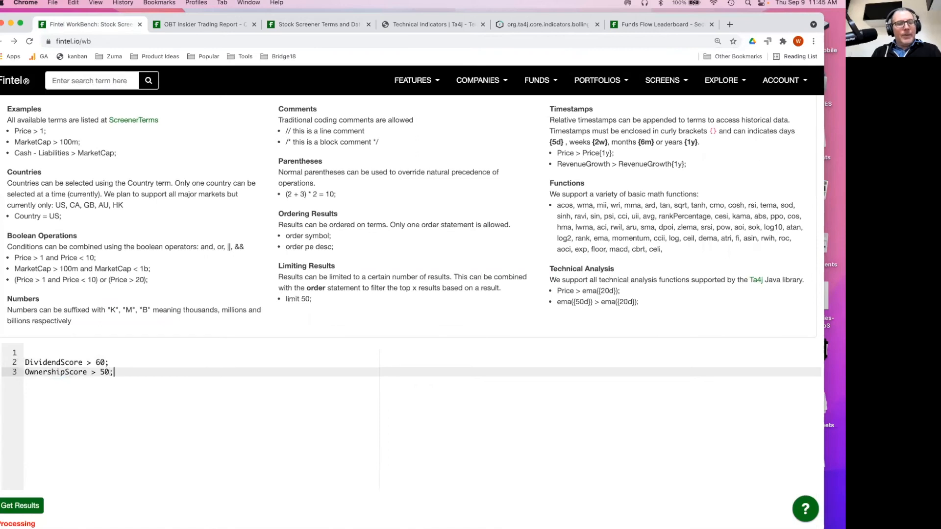
Run the dividend and ownership score query, review the incoming matches, and cancel the processing early
{"action": "left_click", "coordinate": [10, 507]}
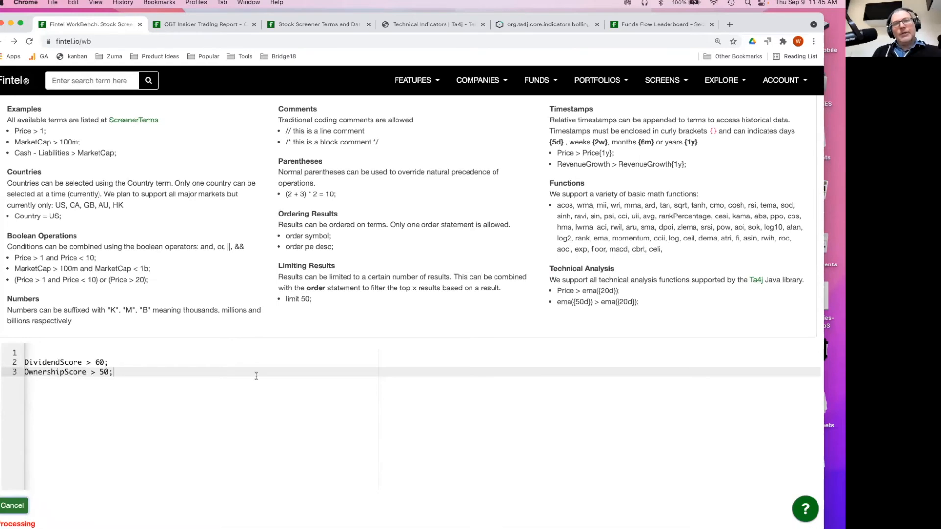
{"action": "scroll", "coordinate": [256, 376], "scroll_direction": "down", "scroll_amount": 1}
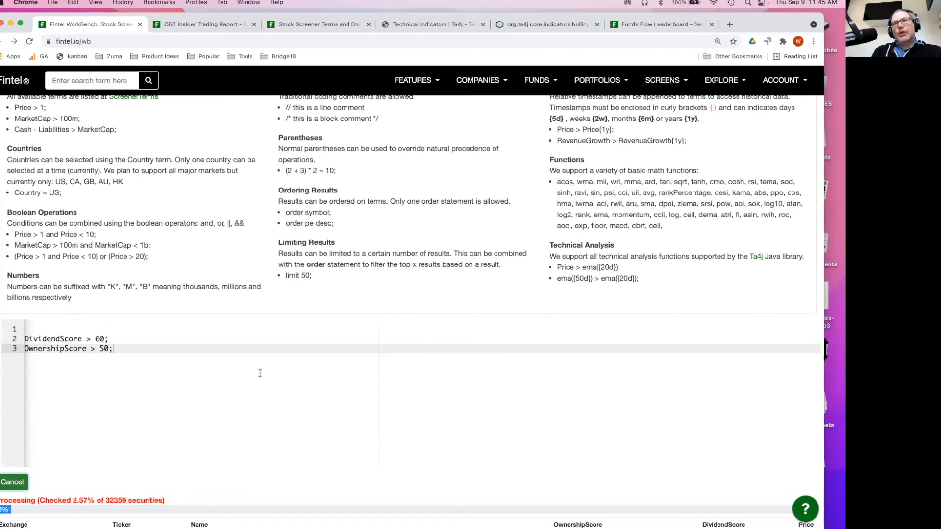
{"action": "scroll", "coordinate": [232, 367], "scroll_direction": "down", "scroll_amount": 1}
{"action": "scroll", "coordinate": [232, 368], "scroll_direction": "down", "scroll_amount": 3}
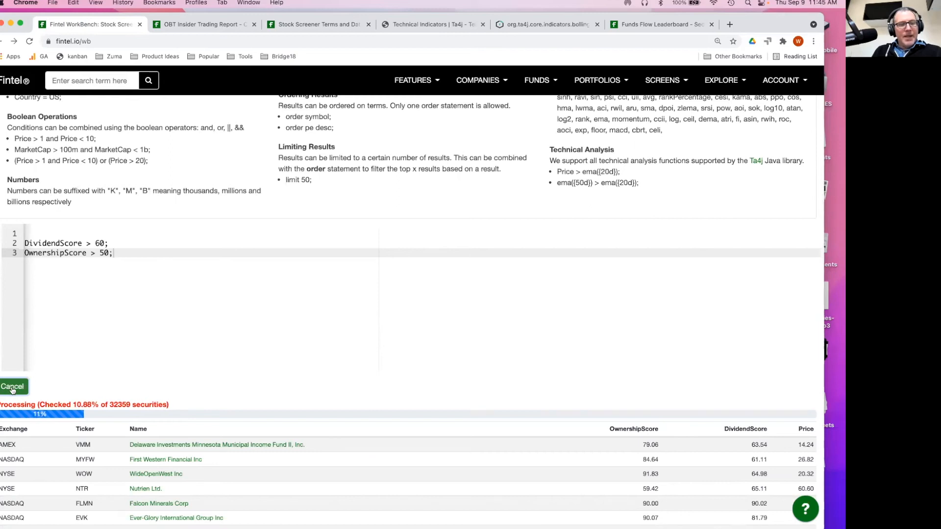
{"action": "scroll", "coordinate": [632, 399], "scroll_direction": "down", "scroll_amount": 4}
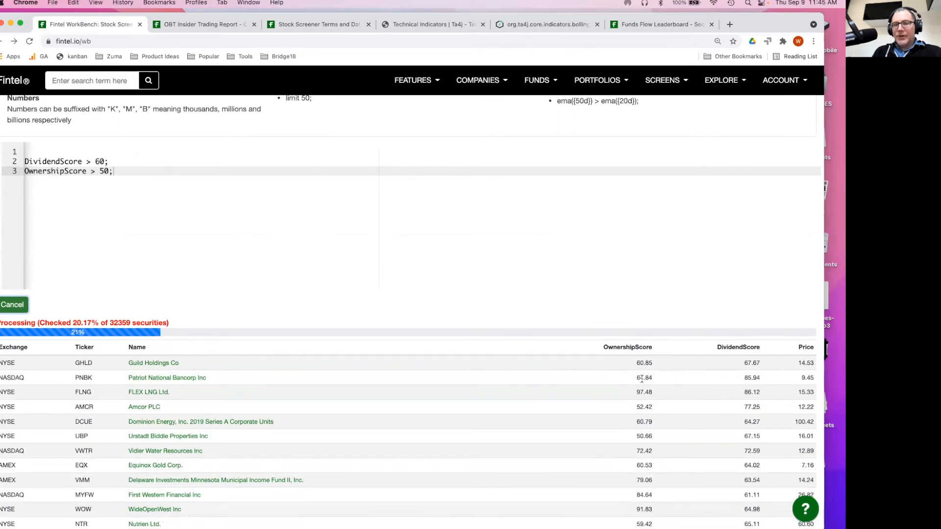
{"action": "left_click", "coordinate": [13, 307]}
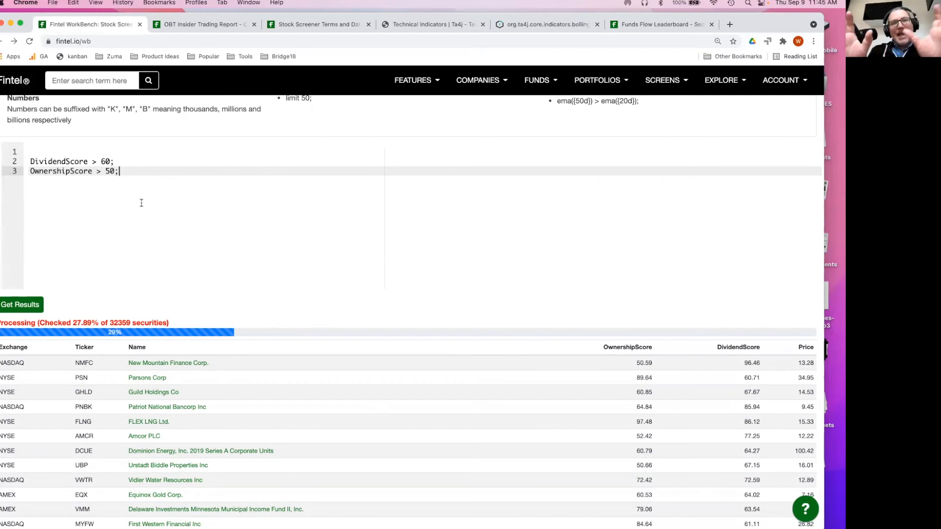
Add the ordering statement "order by DividendScore desc;" on a new line below the two score conditions
{"action": "key", "text": "Return"}
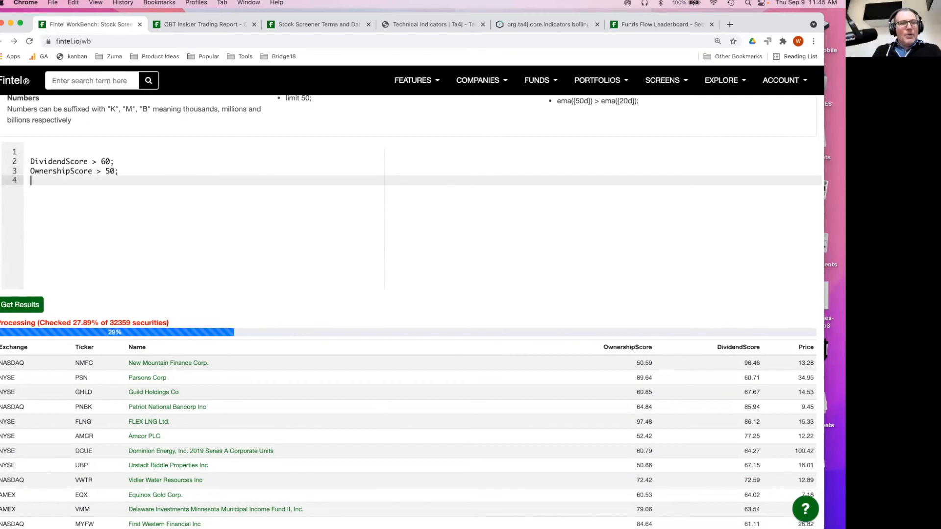
{"action": "type", "text": "owner"}
{"action": "key", "text": "BackSpace"}
{"action": "key", "text": "BackSpace"}
{"action": "key", "text": "BackSpace"}
{"action": "type", "text": "der  by"}
{"action": "key", "text": "BackSpace"}
{"action": "key", "text": "BackSpace"}
{"action": "key", "text": "BackSpace"}
{"action": "key", "text": "BackSpace"}
{"action": "key", "text": "BackSpace"}
{"action": "key", "text": "BackSpace"}
{"action": "key", "text": "BackSpace"}
{"action": "key", "text": "BackSpace"}
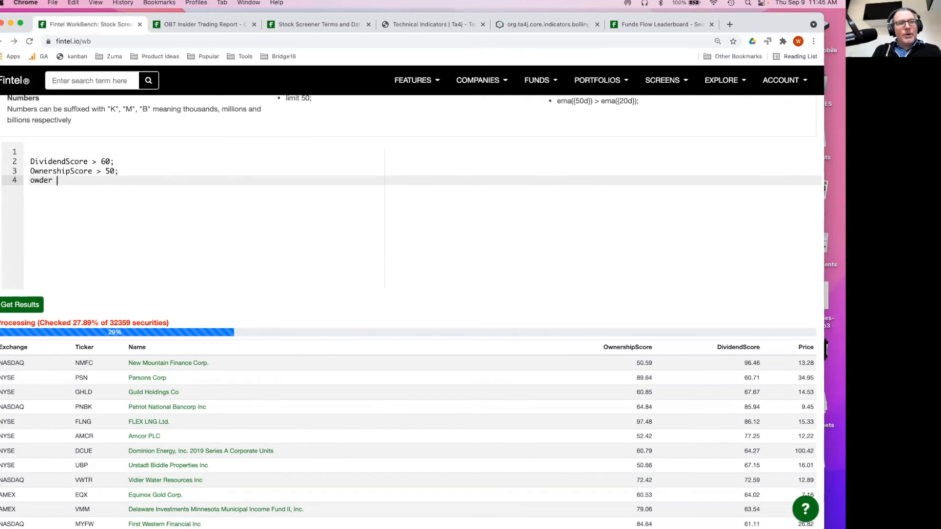
{"action": "type", "text": "rder by D"}
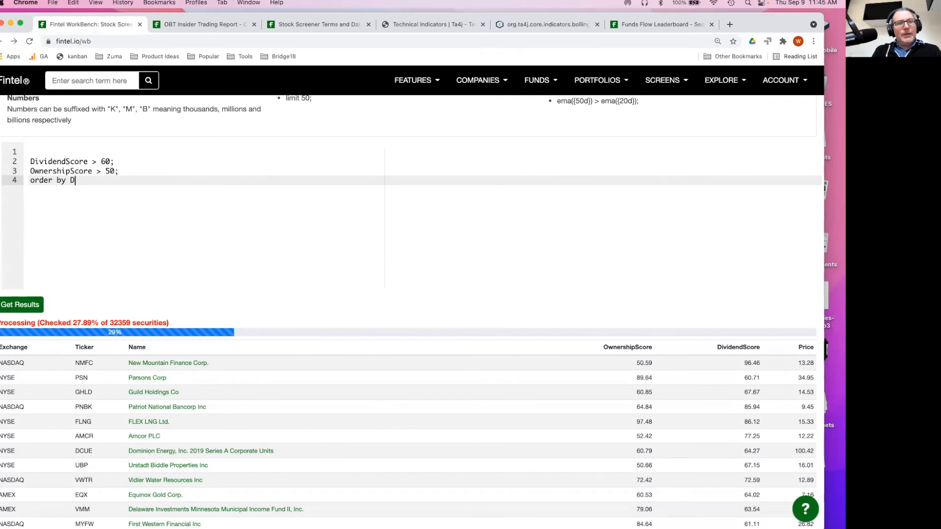
{"action": "type", "text": "ividendScore "}
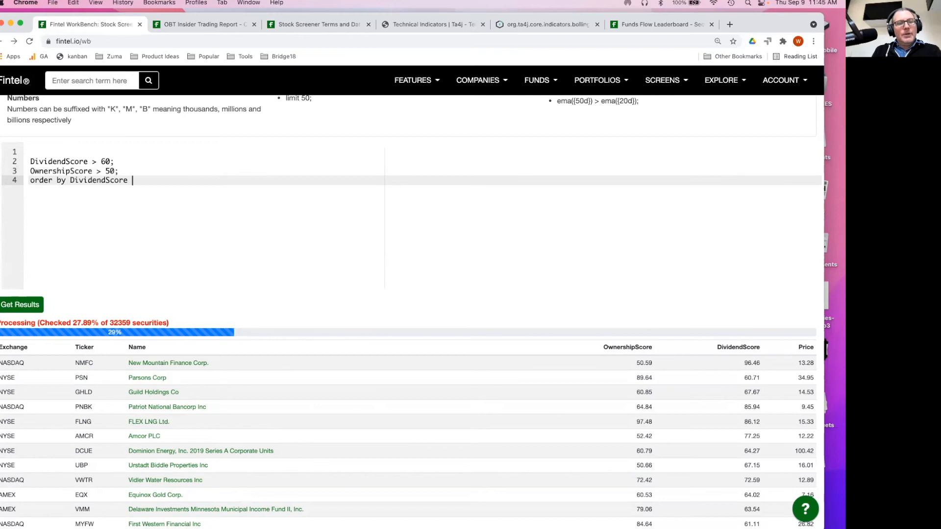
{"action": "type", "text": "desc;"}
Add "limit 50;" as the query's last line and run it, highlighting the top-ranked company's DividendScore
{"action": "key", "text": "Return"}
{"action": "type", "text": "limit"}
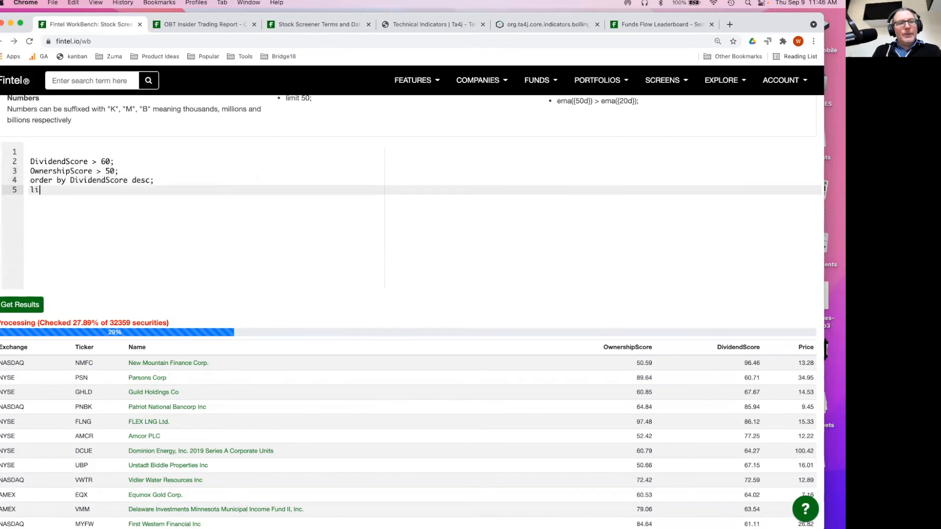
{"action": "type", "text": "50;"}
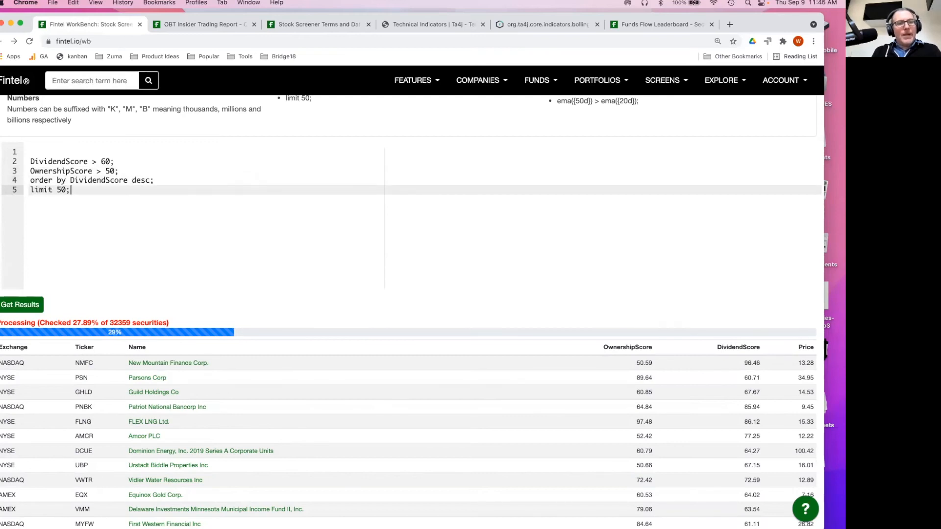
{"action": "left_click", "coordinate": [15, 305]}
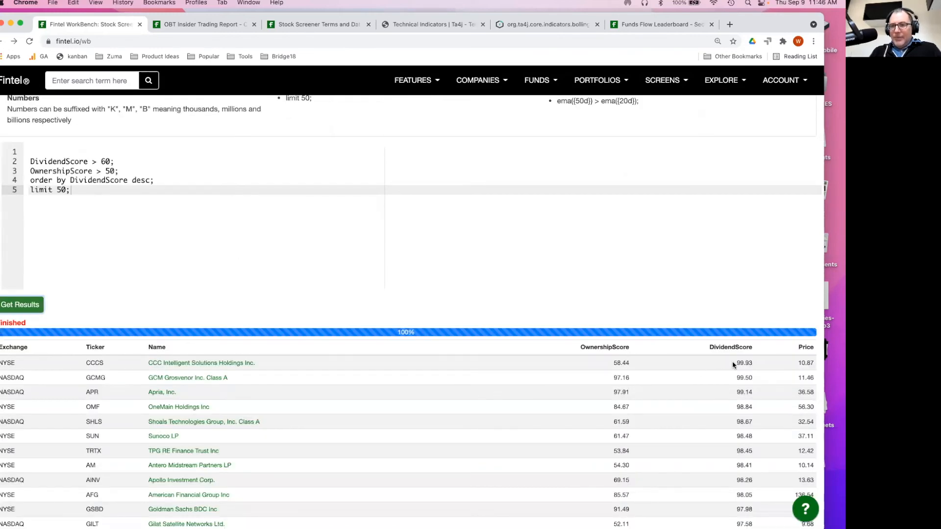
{"action": "left_click_drag", "start_coordinate": [737, 363], "coordinate": [744, 363]}
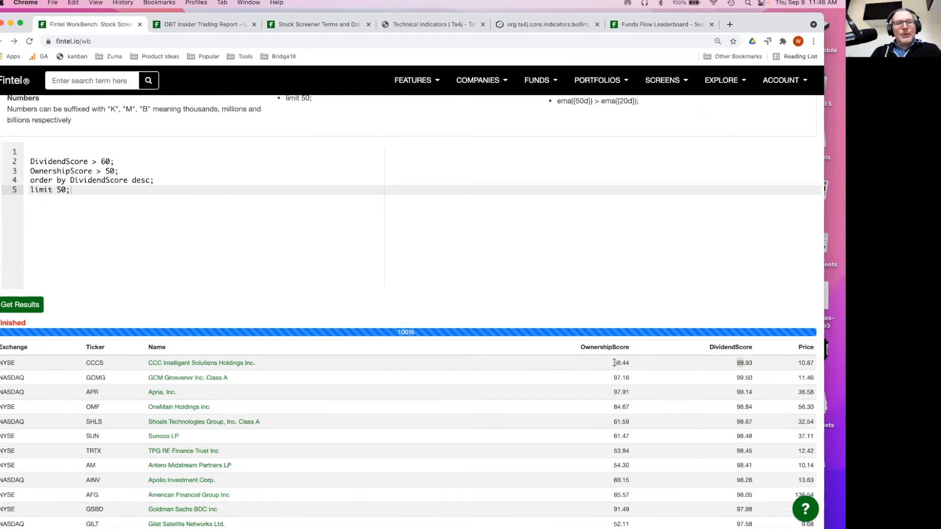
Below the score conditions, after a blank line, add the variable definition "let x = (DividendScore + OwnershipScore) / 2;"
{"action": "left_click", "coordinate": [166, 168]}
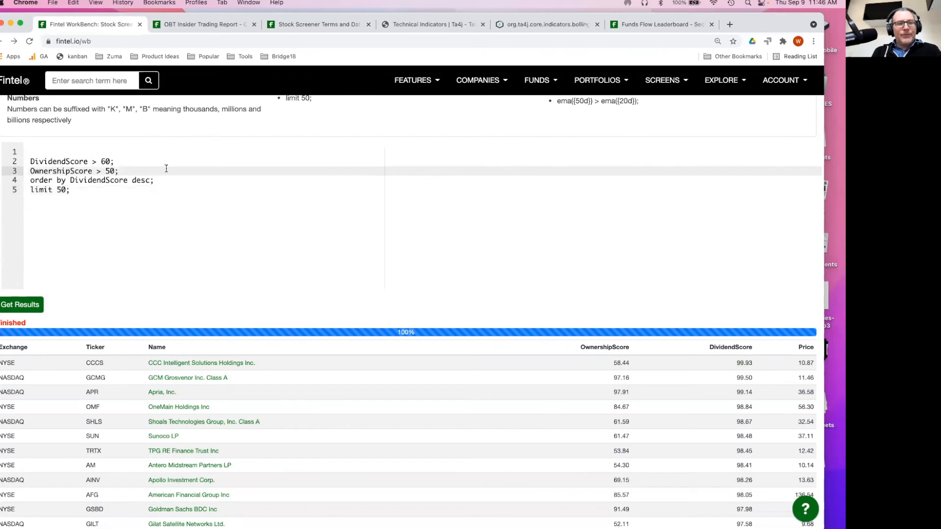
{"action": "key", "text": "Return"}
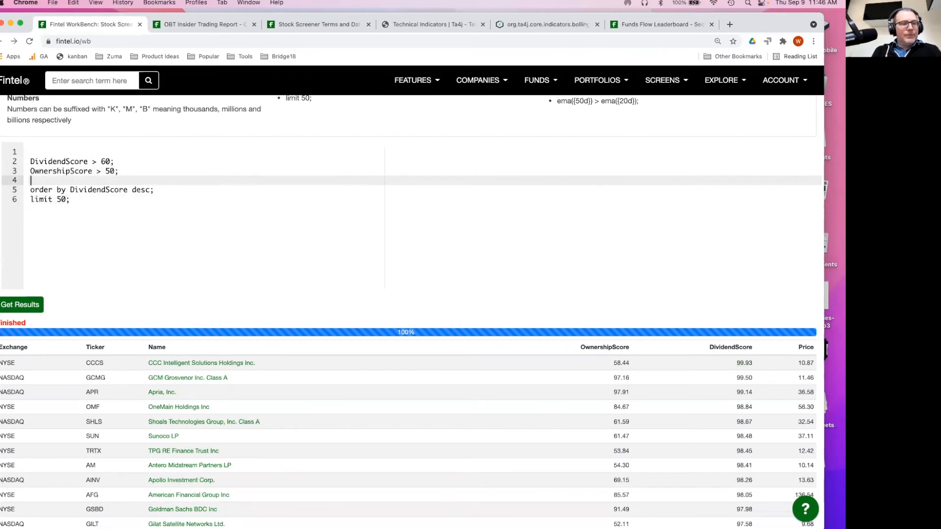
{"action": "key", "text": "Return"}
{"action": "type", "text": "let "}
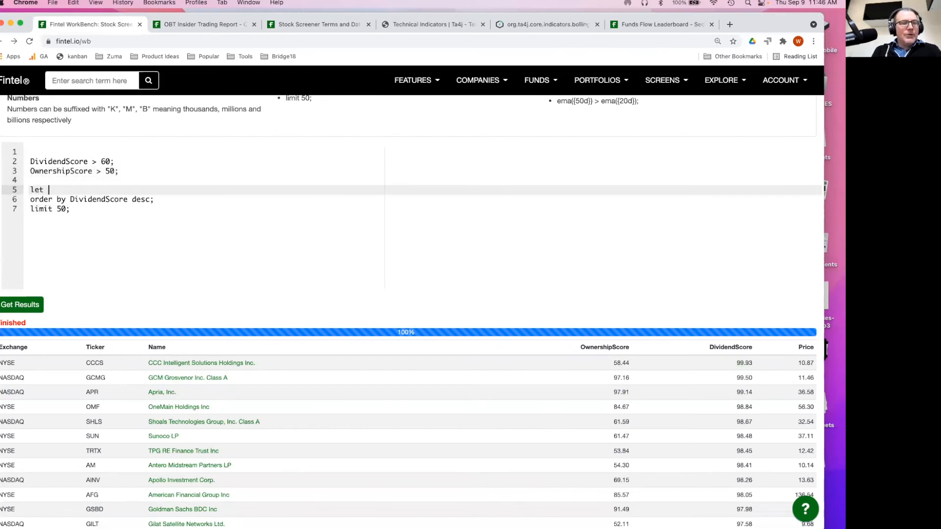
{"action": "type", "text": "x "}
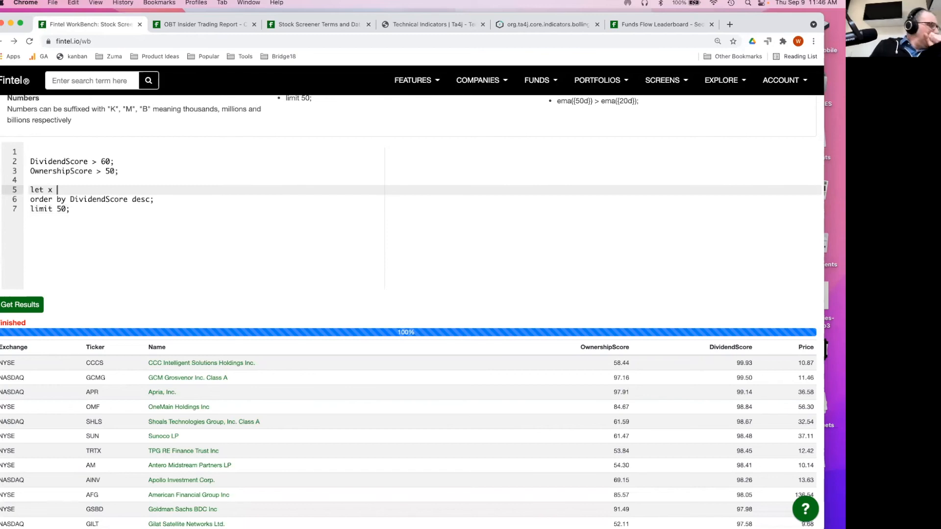
{"action": "type", "text": "= "}
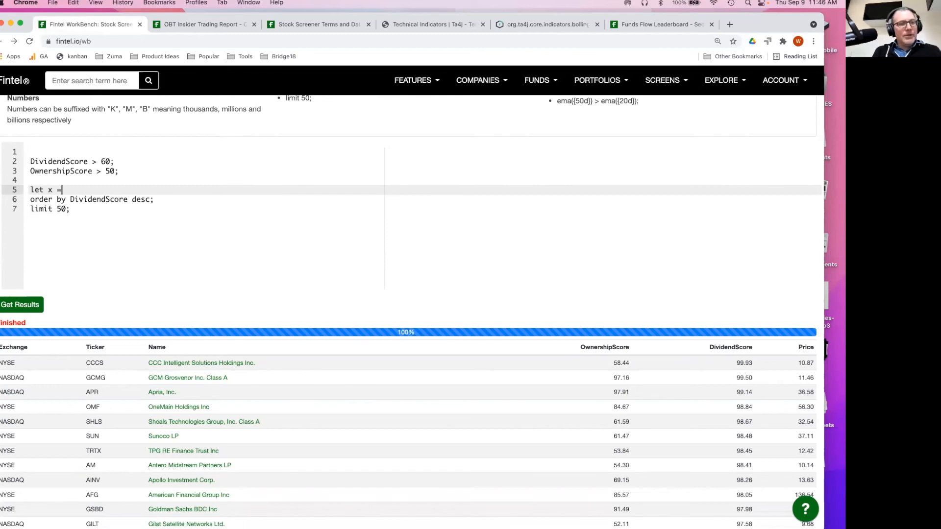
{"action": "type", "text": "Divide"}
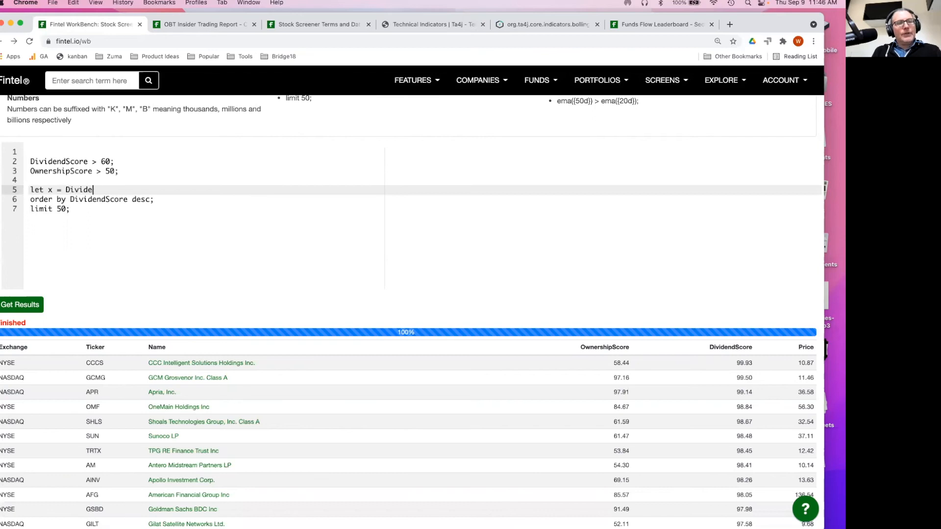
{"action": "type", "text": "ndScore + Owen"}
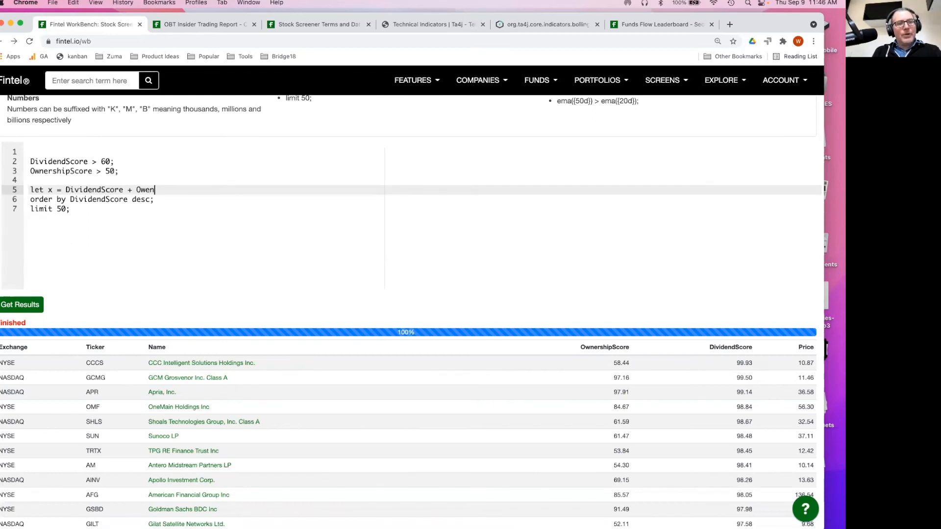
{"action": "key", "text": "BackSpace"}
{"action": "type", "text": "nershipScore"}
{"action": "key", "text": "alt+Left"}
{"action": "key", "text": "alt+Left"}
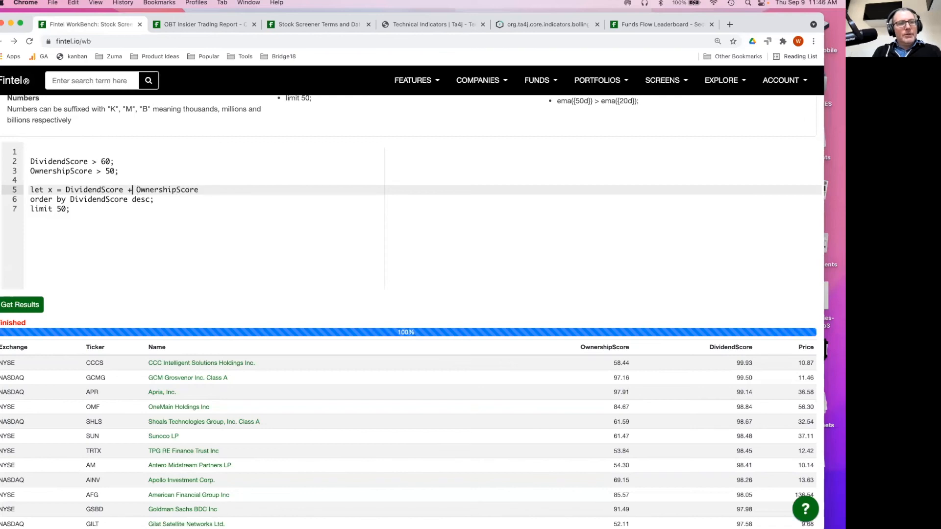
{"action": "type", "text": "("}
{"action": "type", "text": ") /"}
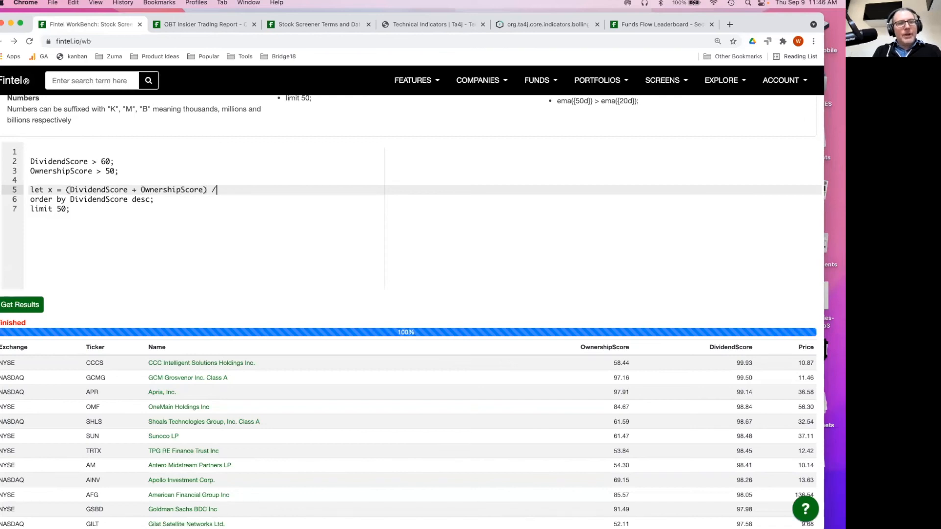
{"action": "type", "text": "2 2;"}
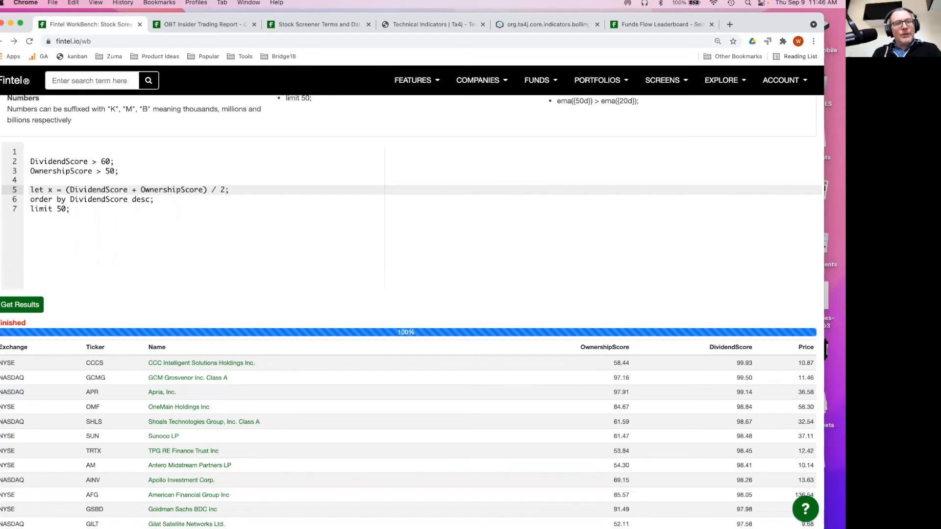
Comment out the "order by DividendScore desc;" and "limit 50;" lines with "//"
{"action": "key", "text": "Down"}
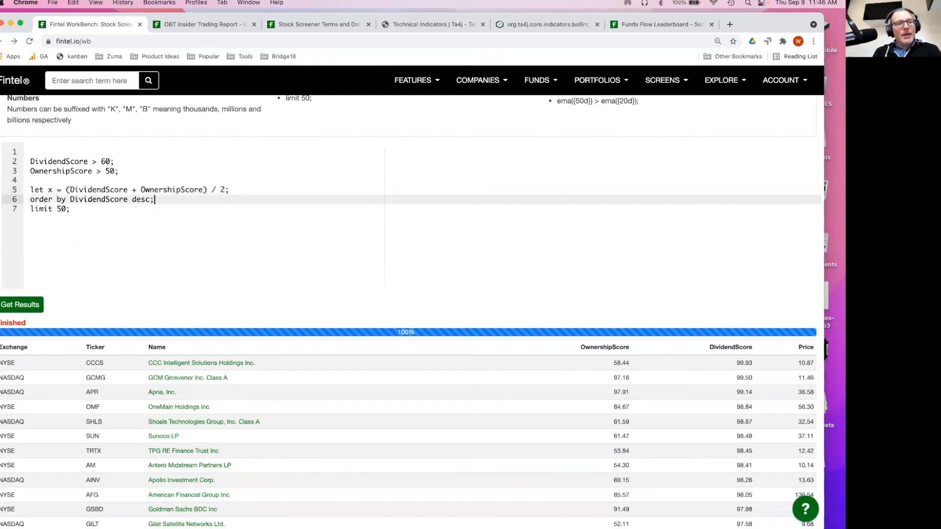
{"action": "double_click", "coordinate": [127, 200]}
{"action": "key", "text": "Home"}
{"action": "key", "text": "Down"}
{"action": "key", "text": "Up"}
{"action": "type", "text": "//"}
{"action": "key", "text": "Down"}
{"action": "key", "text": "Home"}
{"action": "type", "text": "//"}
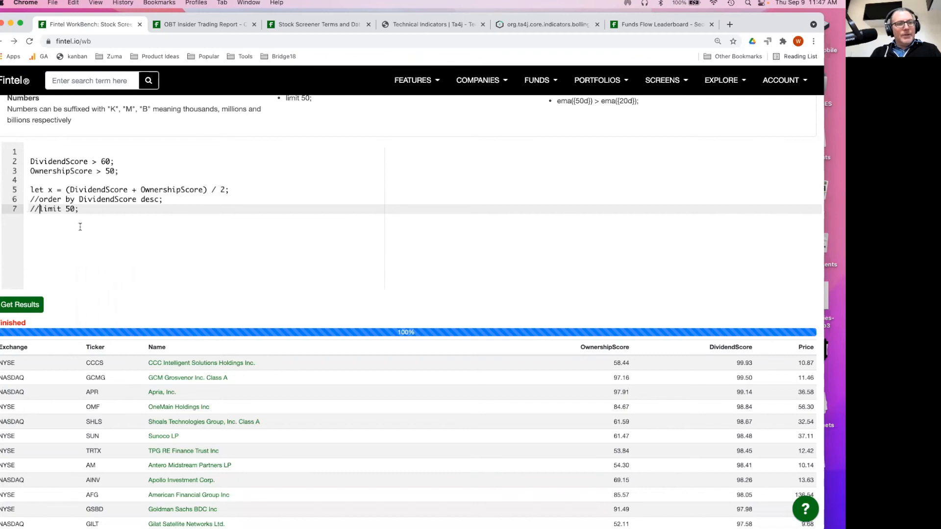
Rename the variable x to "myscore" in the let statement
{"action": "left_click", "coordinate": [58, 191]}
{"action": "key", "text": "Left"}
{"action": "key", "text": "BackSpace"}
{"action": "type", "text": "myscore"}
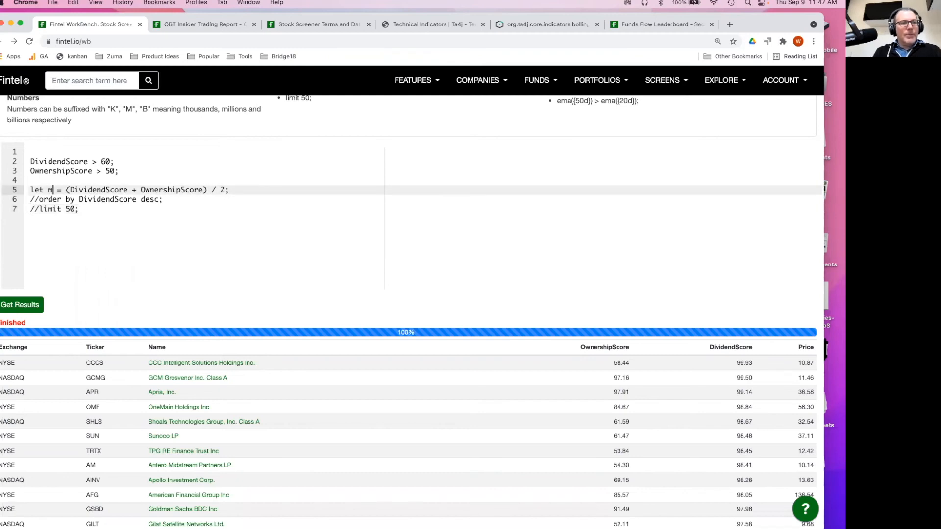
Run the query with the myscore definition, check the columns of the incoming matches, and cancel the processing early
{"action": "left_click", "coordinate": [15, 304]}
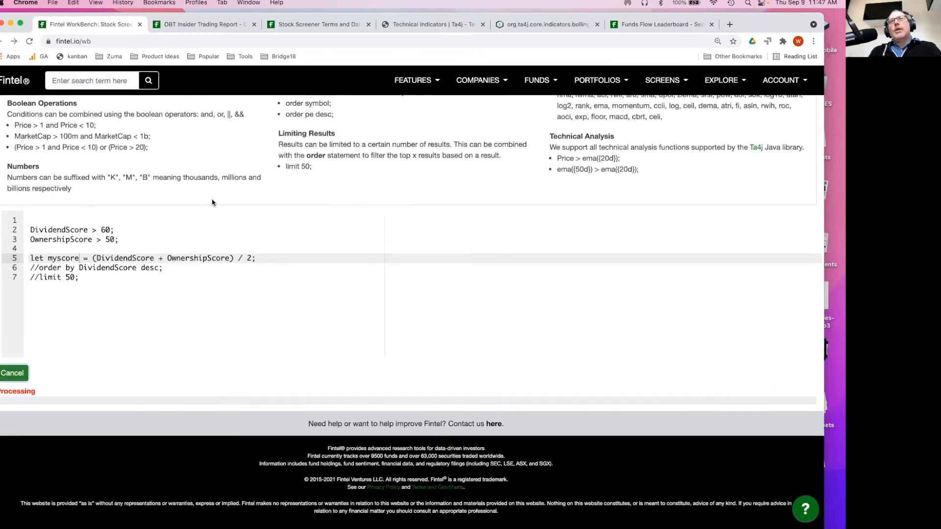
{"action": "scroll", "coordinate": [212, 202], "scroll_direction": "down", "scroll_amount": 3}
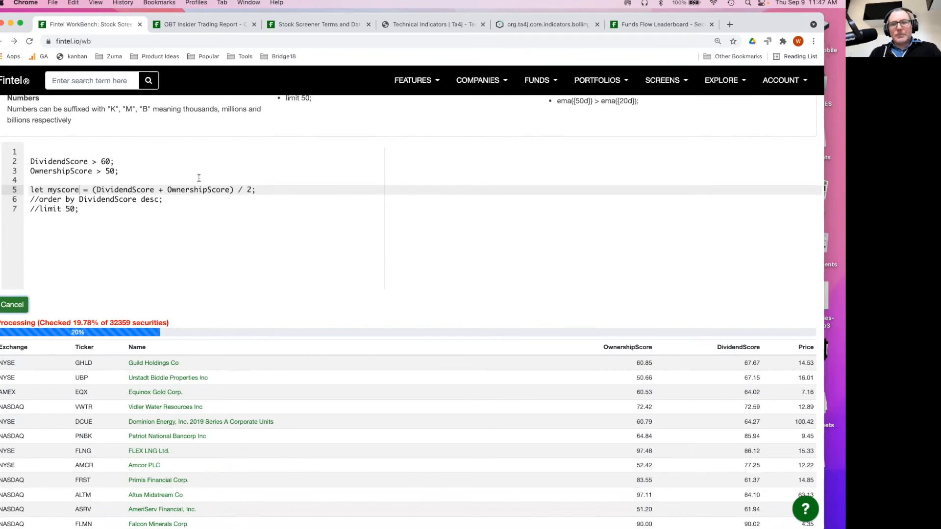
{"action": "left_click", "coordinate": [152, 199]}
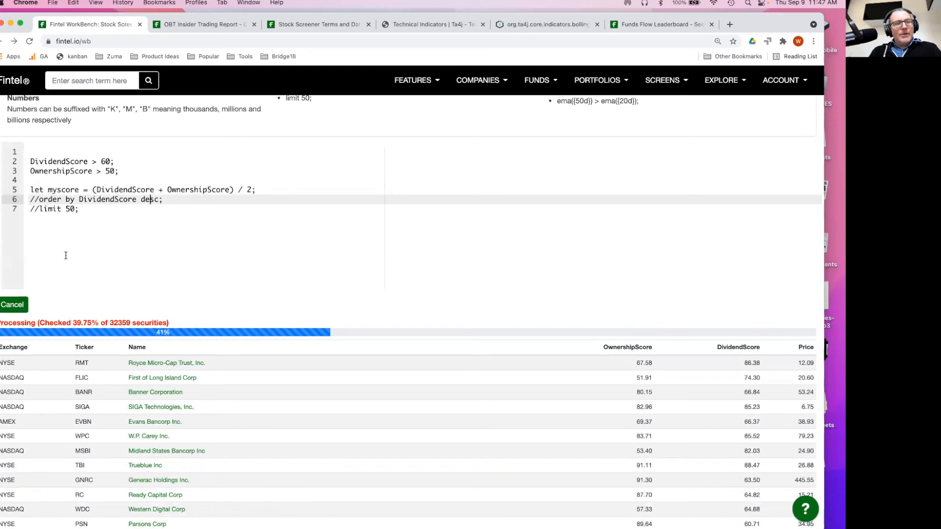
{"action": "left_click", "coordinate": [17, 307]}
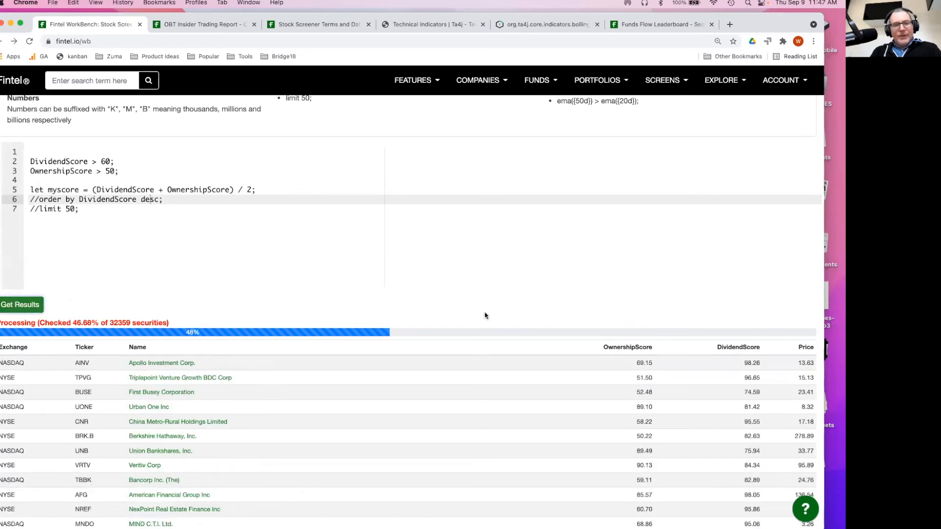
Add the condition "myscore > 50;" on a new line directly below the let statement
{"action": "left_click", "coordinate": [194, 182]}
{"action": "key", "text": "Down"}
{"action": "key", "text": "End"}
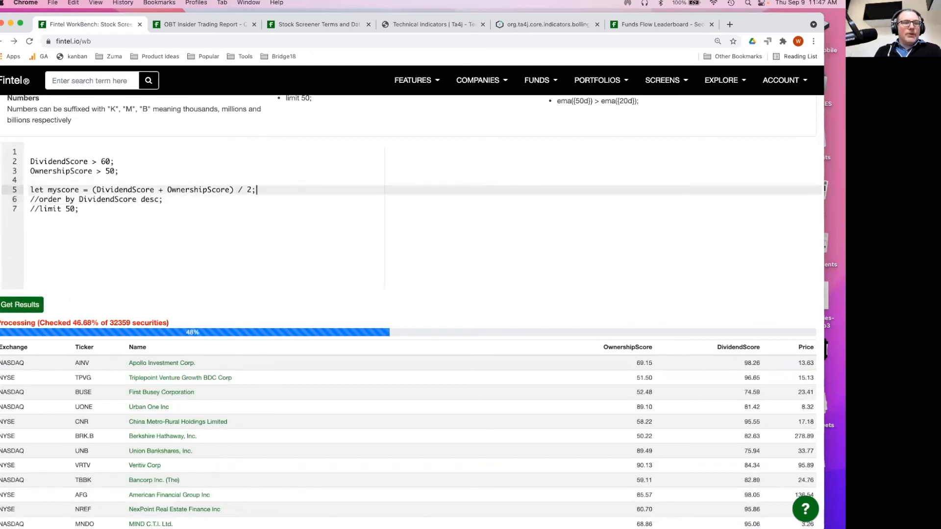
{"action": "key", "text": "Return"}
{"action": "type", "text": "myscore "}
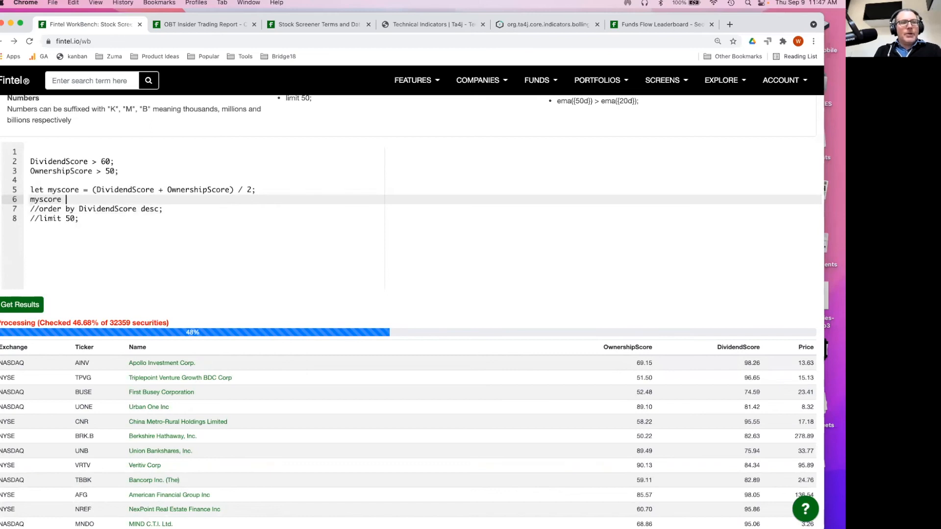
{"action": "type", "text": "> 50;"}
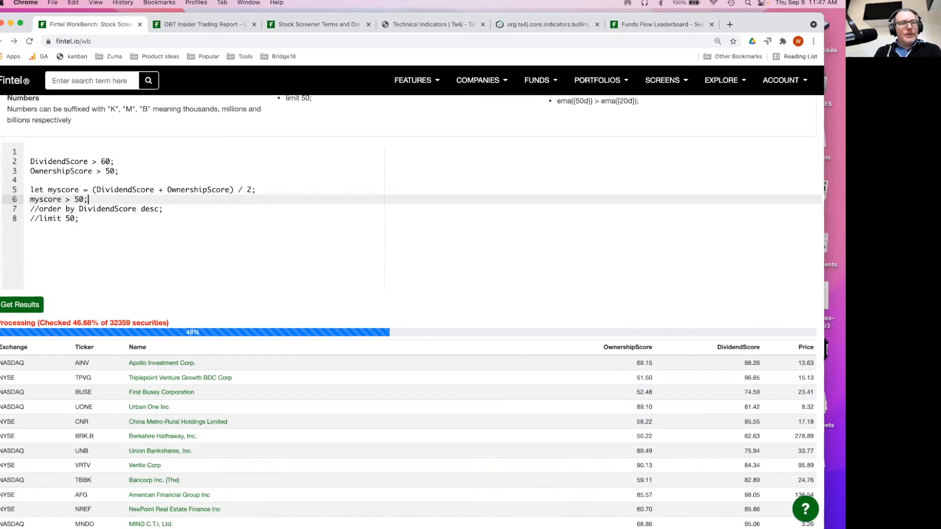
Run the query with the myscore condition, review the score columns of the matches, and cancel the processing early
{"action": "left_click", "coordinate": [17, 308]}
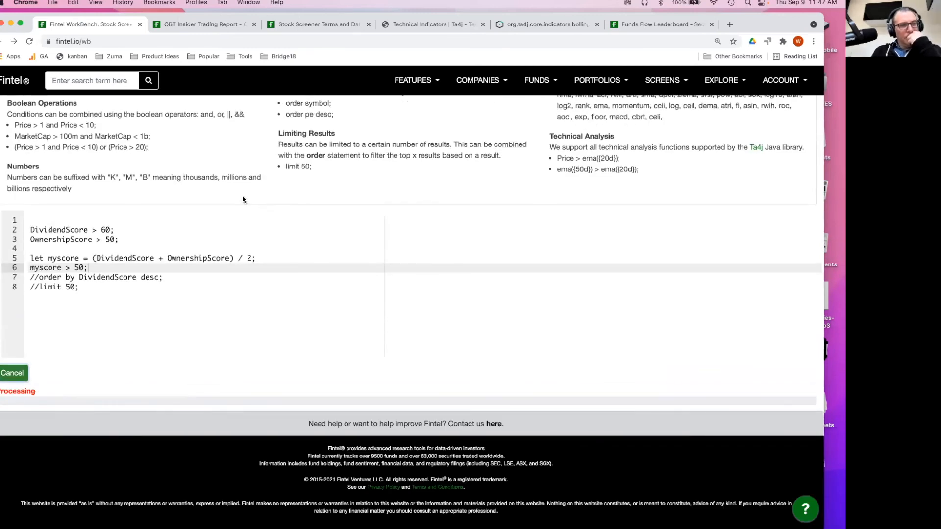
{"action": "scroll", "coordinate": [243, 200], "scroll_direction": "down", "scroll_amount": 3}
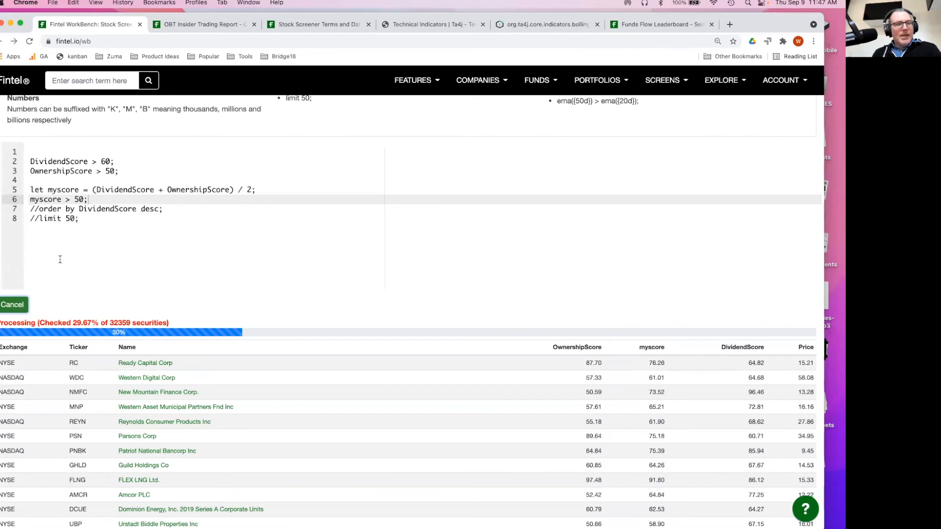
{"action": "left_click", "coordinate": [11, 305]}
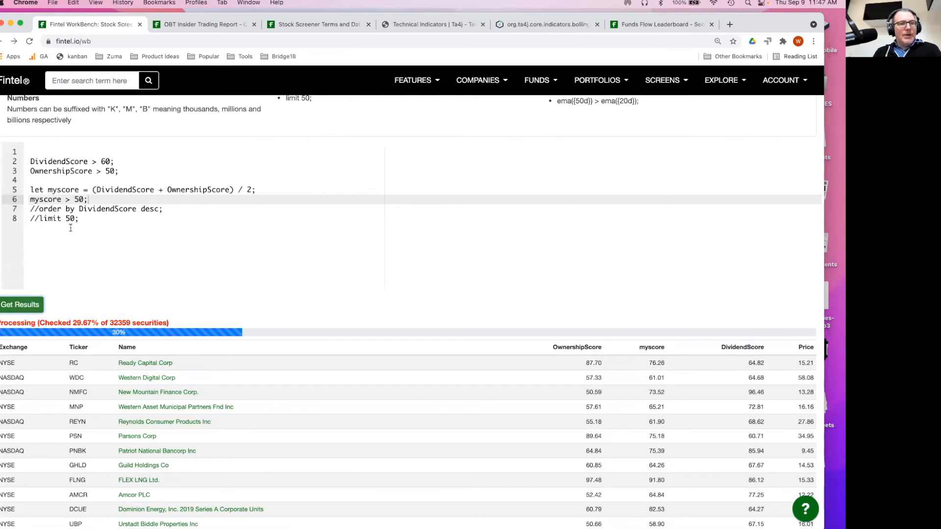
Reactivate the commented-out ordering and limit statements by removing their "//" prefixes
{"action": "left_click", "coordinate": [89, 209]}
{"action": "key", "text": "super+Left"}
{"action": "key", "text": "Right"}
{"action": "key", "text": "Right"}
{"action": "key", "text": "BackSpace"}
{"action": "key", "text": "BackSpace"}
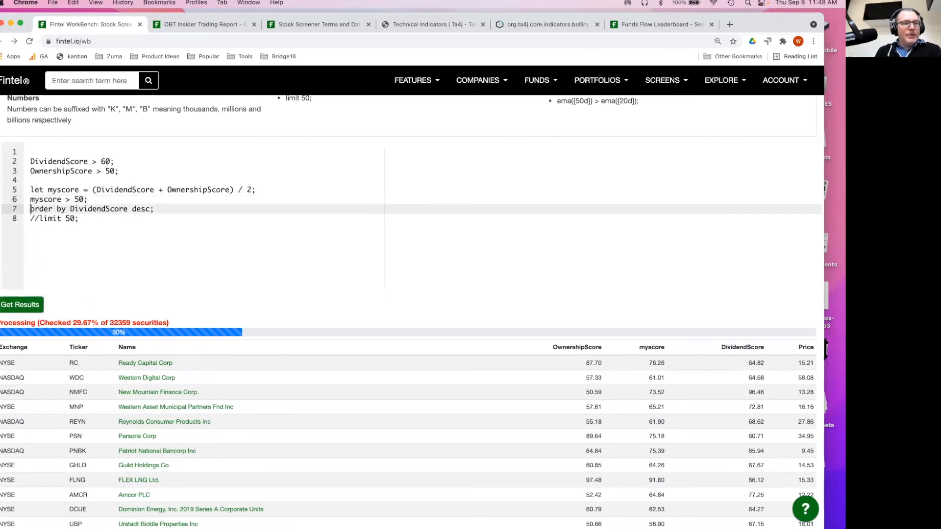
{"action": "key", "text": "Down"}
{"action": "key", "text": "Right"}
{"action": "key", "text": "Right"}
{"action": "key", "text": "BackSpace"}
{"action": "key", "text": "BackSpace"}
Change the ordering statement to "order by myscore desc;" and run the query
{"action": "key", "text": "Up"}
{"action": "key", "text": "Right"}
{"action": "key", "text": "Right"}
{"action": "key", "text": "Right"}
{"action": "key", "text": "Right"}
{"action": "key", "text": "Right"}
{"action": "key", "text": "Right"}
{"action": "key", "text": "Right"}
{"action": "key", "text": "Right"}
{"action": "key", "text": "Right"}
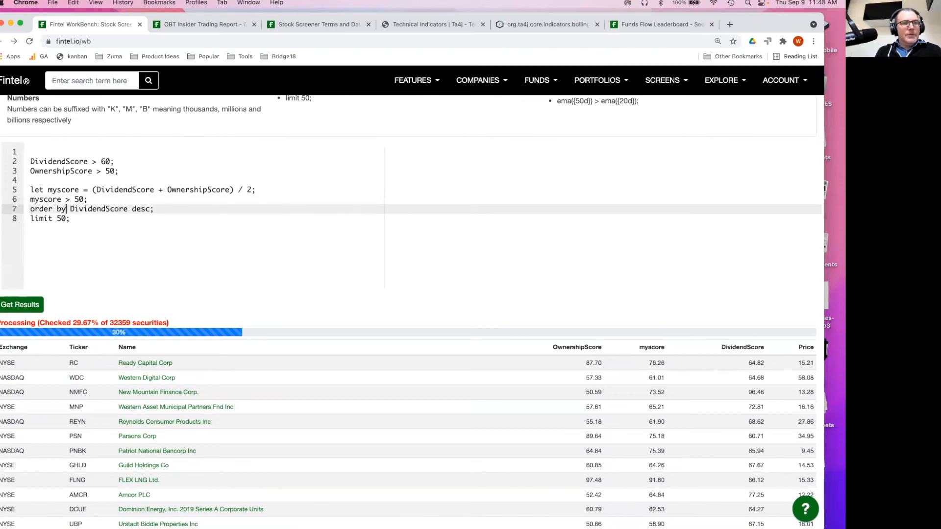
{"action": "key", "text": "alt+shift+Right"}
{"action": "type", "text": "myscore"}
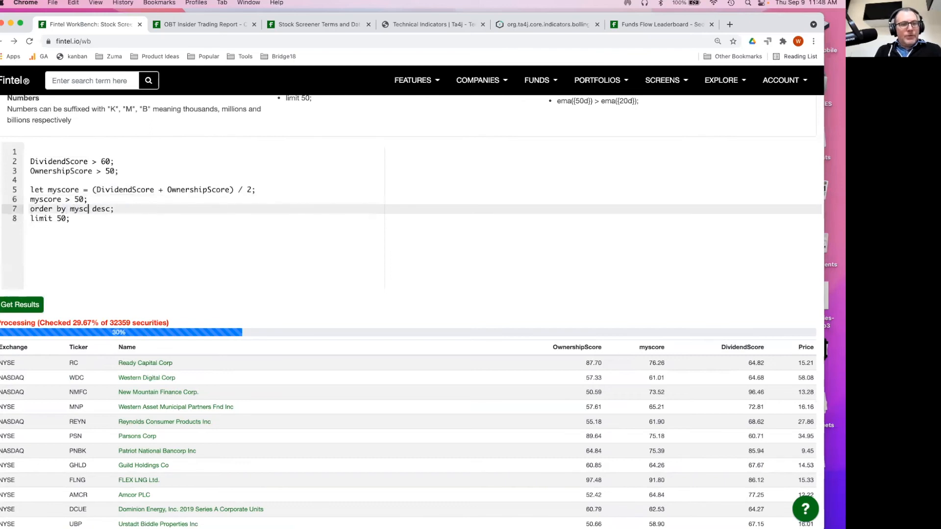
{"action": "left_click", "coordinate": [15, 306]}
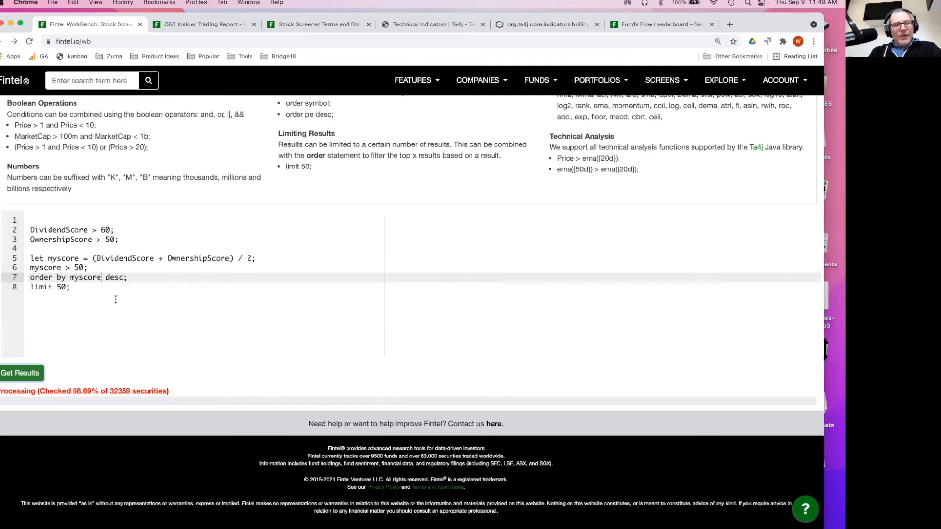
Change the variable's condition to "myscore > 0;" and run the query again
{"action": "scroll", "coordinate": [88, 279], "scroll_direction": "right", "scroll_amount": 1}
{"action": "left_click", "coordinate": [78, 268]}
{"action": "key", "text": "Left"}
{"action": "key", "text": "BackSpace"}
{"action": "scroll", "coordinate": [88, 279], "scroll_direction": "left", "scroll_amount": 1}
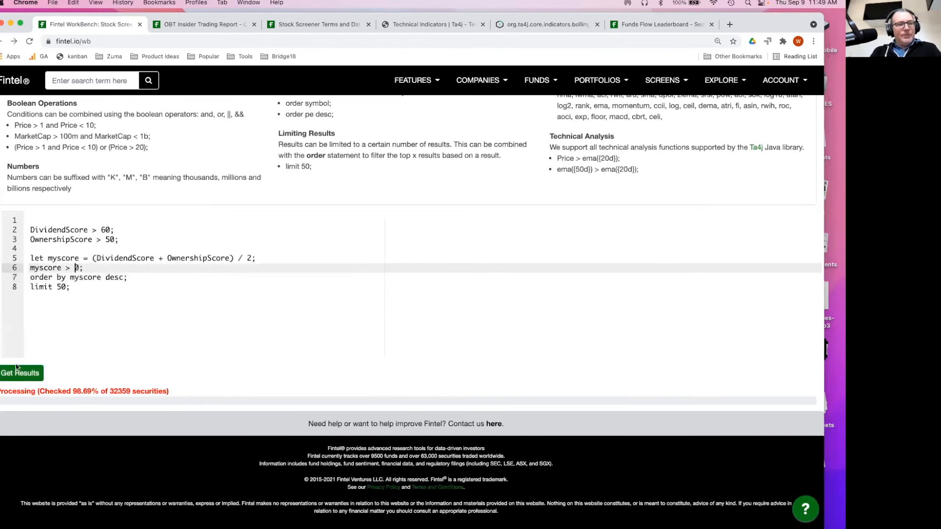
{"action": "left_click", "coordinate": [8, 377]}
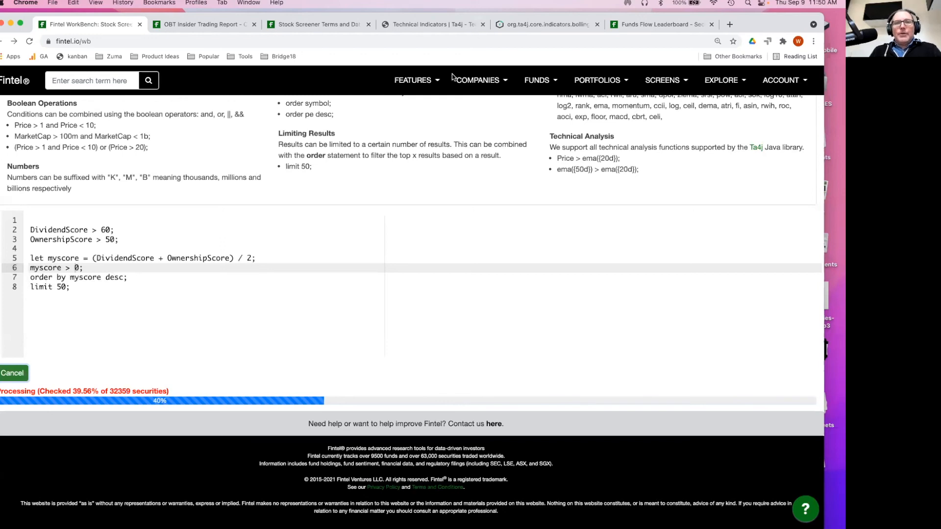
Open fintel.io/sonv/us/tsla in a new browser tab and examine Tesla's net long/short values by institutional owner
{"action": "key", "text": "super+t"}
{"action": "type", "text": "fintel"}
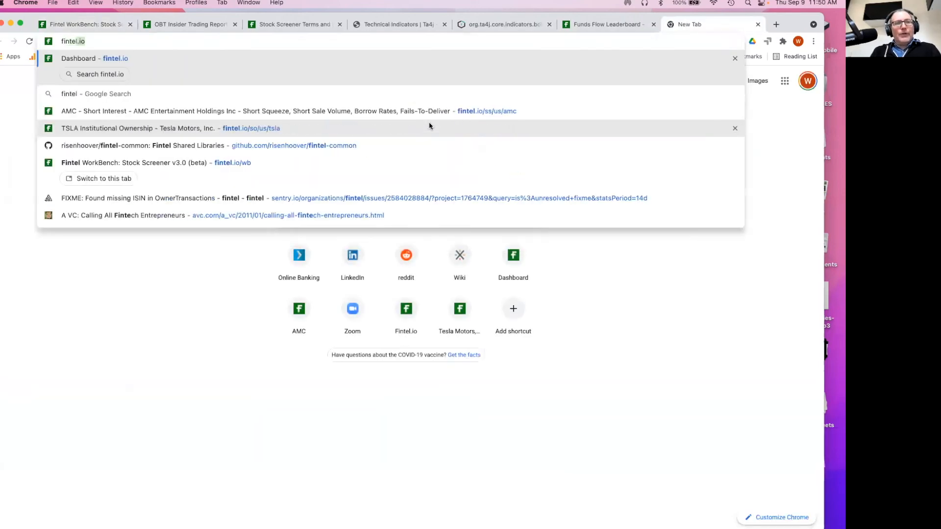
{"action": "type", "text": ".io/so"}
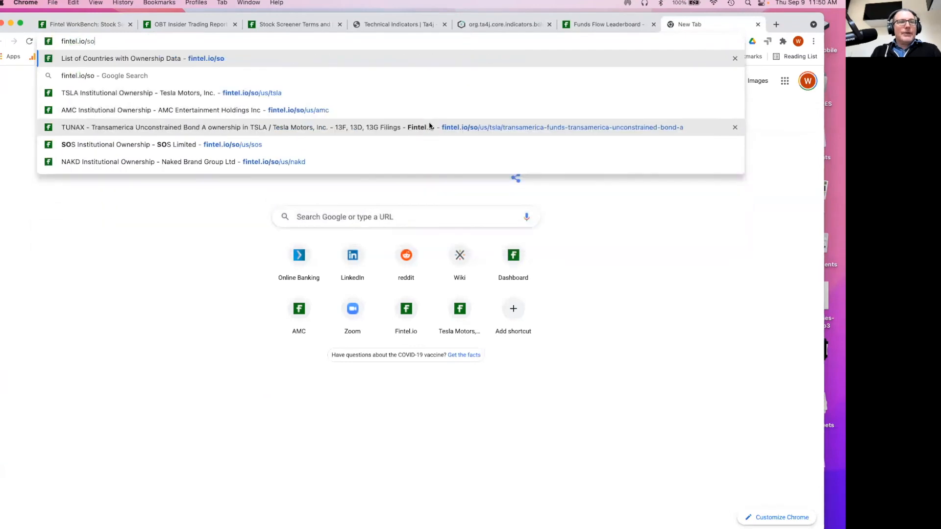
{"action": "type", "text": "nv/"}
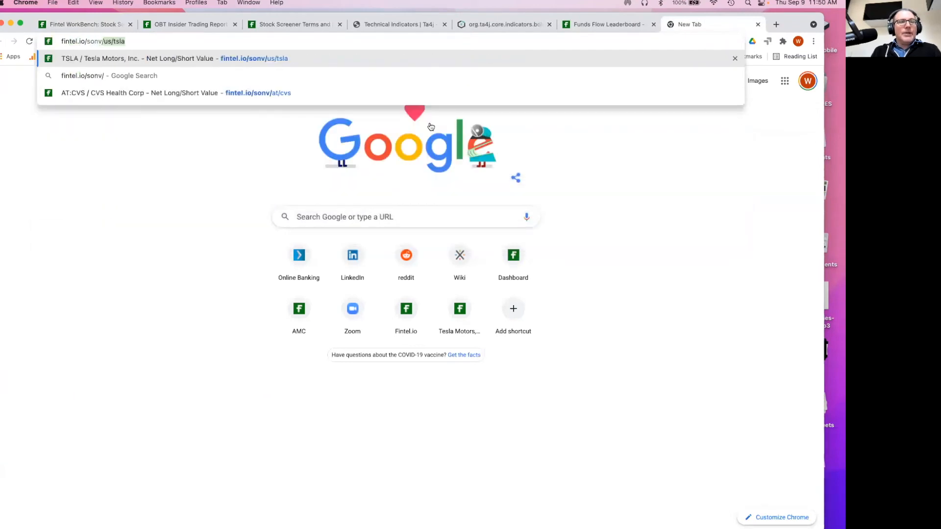
{"action": "key", "text": "Return"}
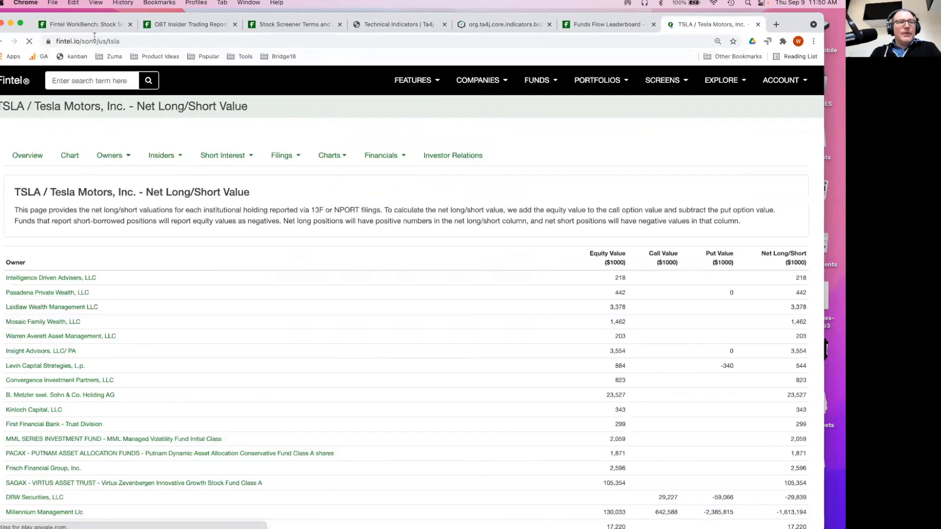
{"action": "left_click", "coordinate": [87, 42]}
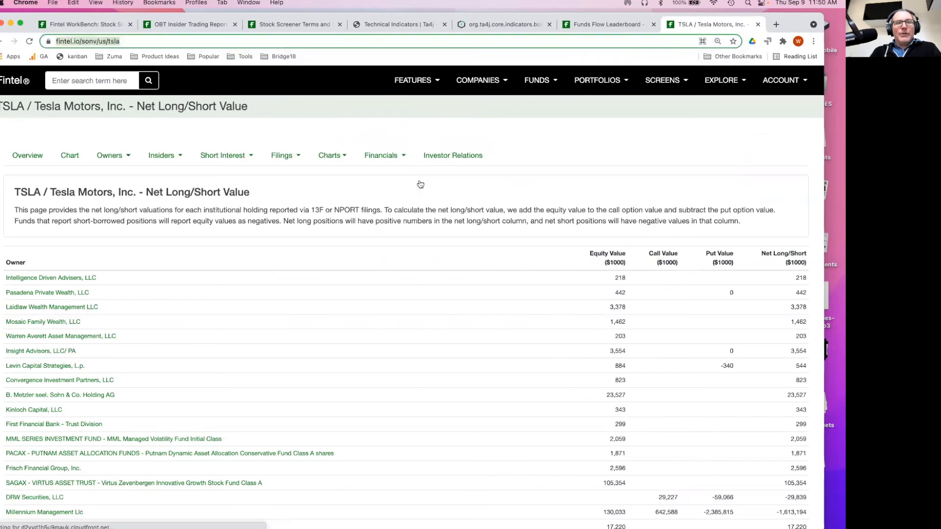
{"action": "scroll", "coordinate": [704, 210], "scroll_direction": "down", "scroll_amount": 3}
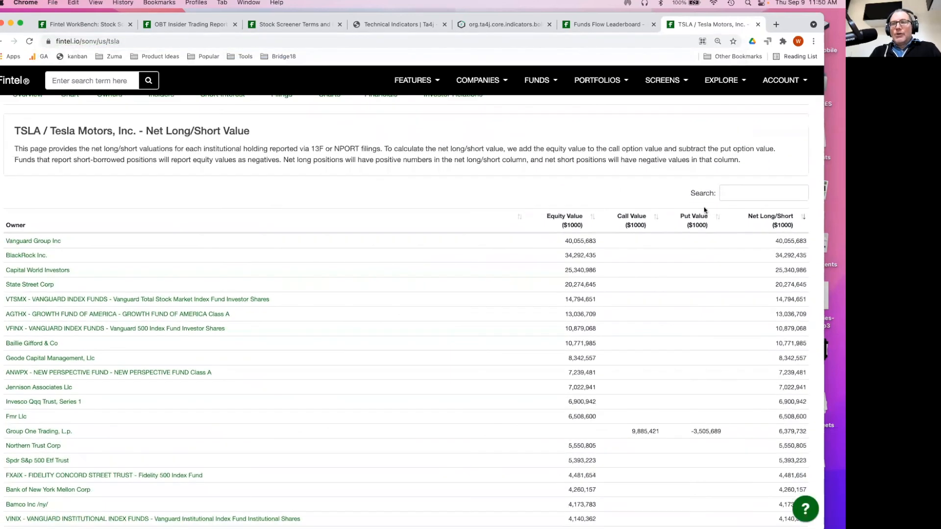
Sort Tesla's institutional owners by net long/short value in ascending order and examine Jane Street Group's net, put and call values
{"action": "scroll", "coordinate": [717, 251], "scroll_direction": "down", "scroll_amount": 1}
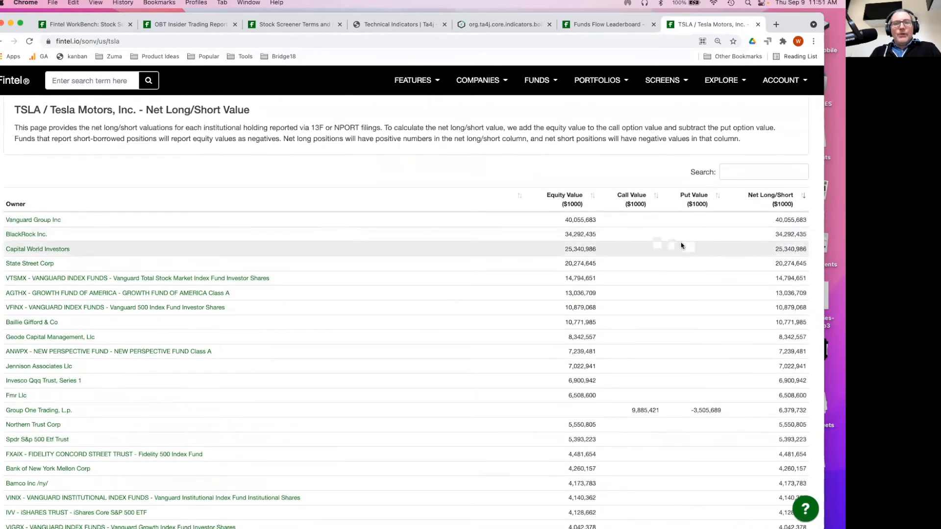
{"action": "left_click_drag", "start_coordinate": [774, 218], "coordinate": [798, 217]}
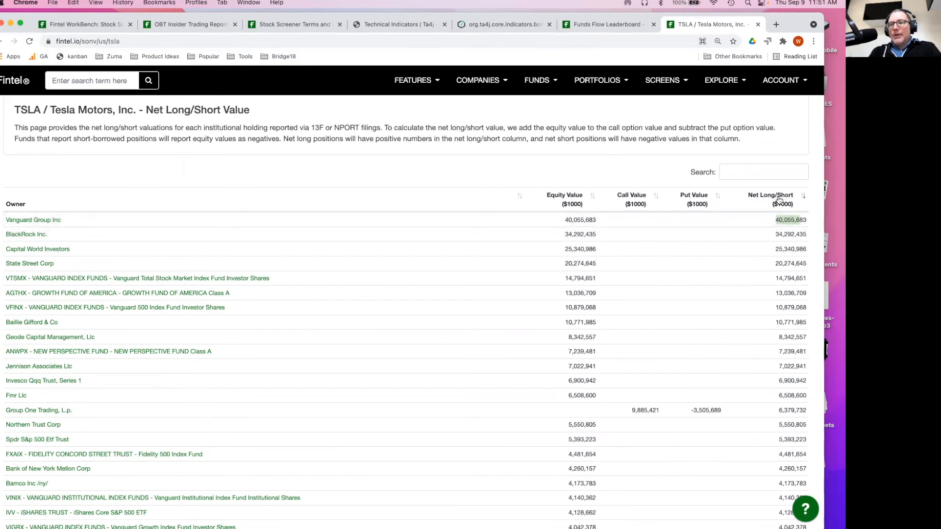
{"action": "left_click", "coordinate": [779, 199]}
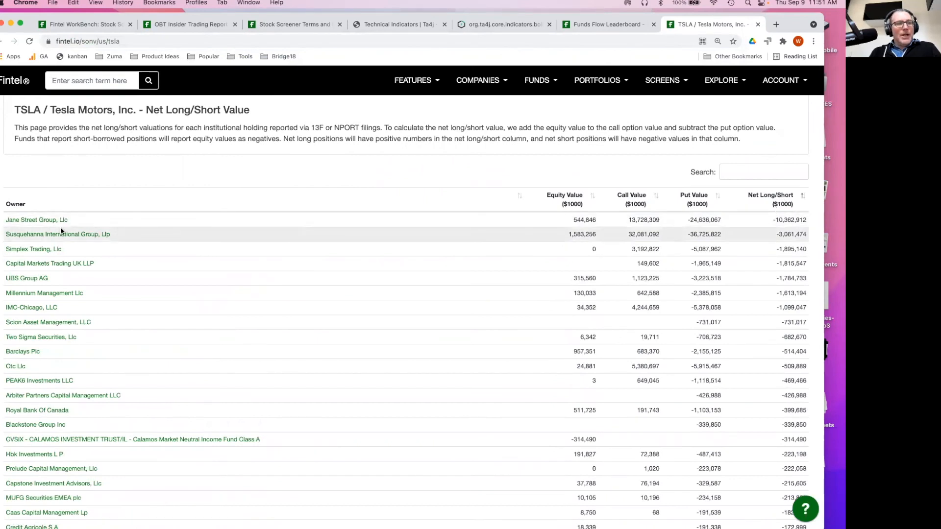
{"action": "double_click", "coordinate": [774, 219]}
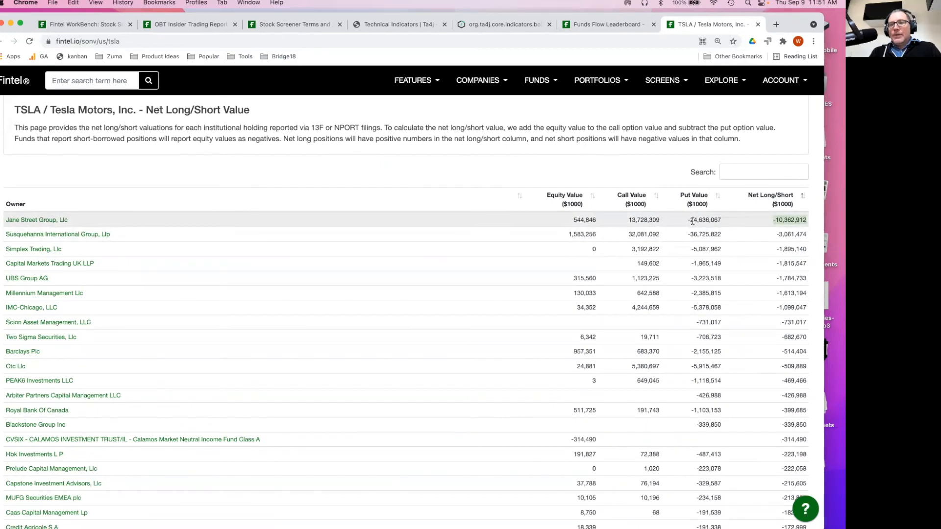
{"action": "left_click_drag", "start_coordinate": [690, 221], "coordinate": [711, 220]}
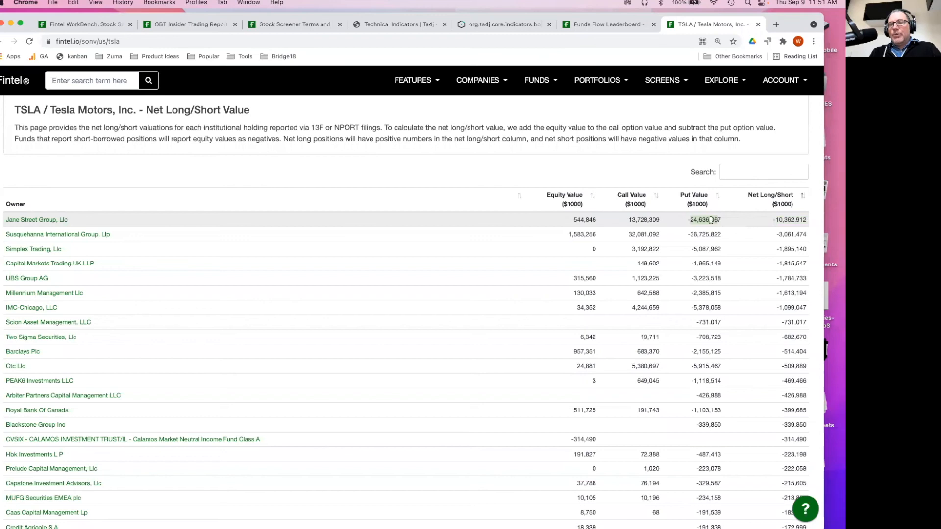
{"action": "left_click_drag", "start_coordinate": [631, 220], "coordinate": [652, 219]}
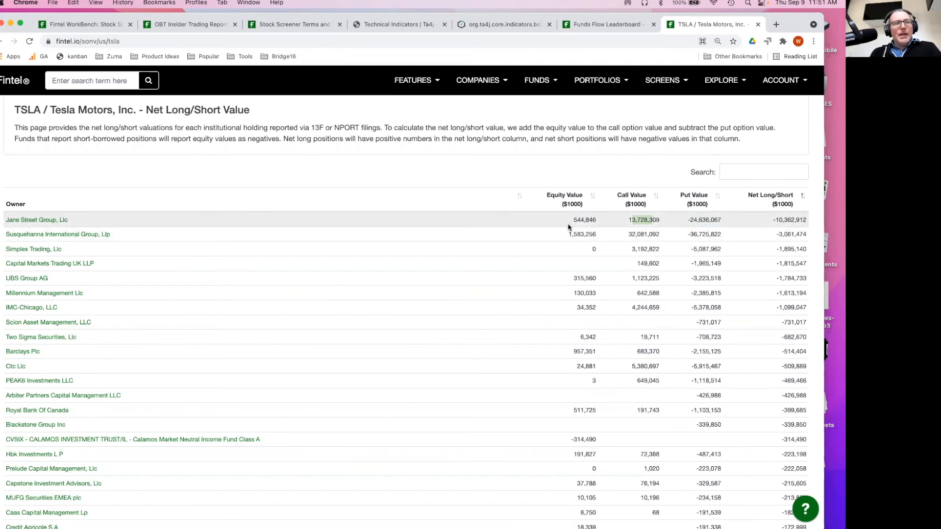
{"action": "scroll", "coordinate": [569, 227], "scroll_direction": "up", "scroll_amount": 1}
{"action": "scroll", "coordinate": [569, 227], "scroll_direction": "down", "scroll_amount": 1}
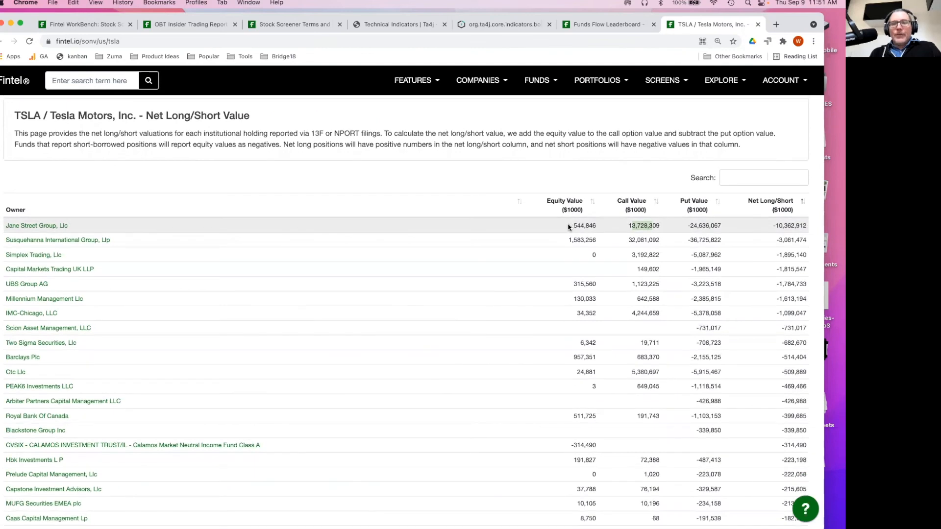
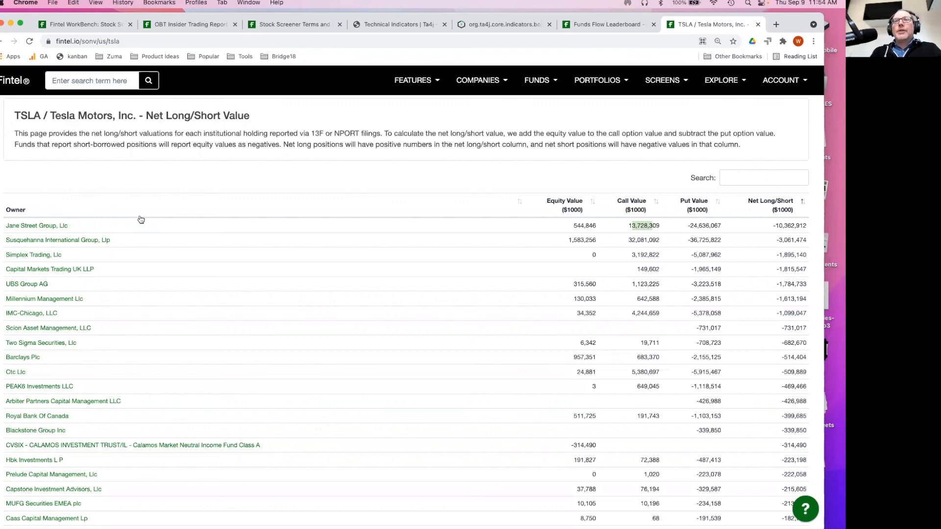
{"action": "left_click", "coordinate": [463, 164]}
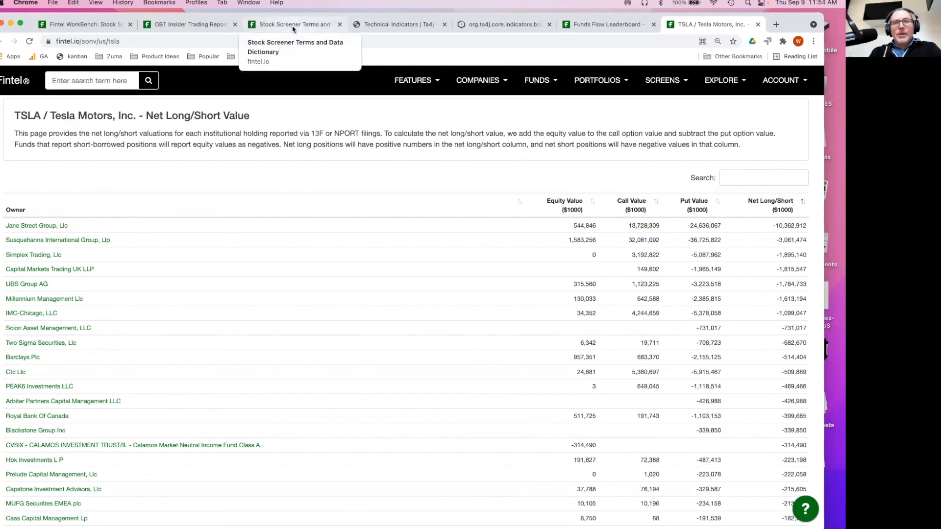
Switch to the Orange County Bancorp insider trading page and open the US Short Squeeze leaderboard from there
{"action": "left_click", "coordinate": [196, 27]}
{"action": "scroll", "coordinate": [245, 112], "scroll_direction": "up", "scroll_amount": 3}
{"action": "scroll", "coordinate": [245, 111], "scroll_direction": "up", "scroll_amount": 10}
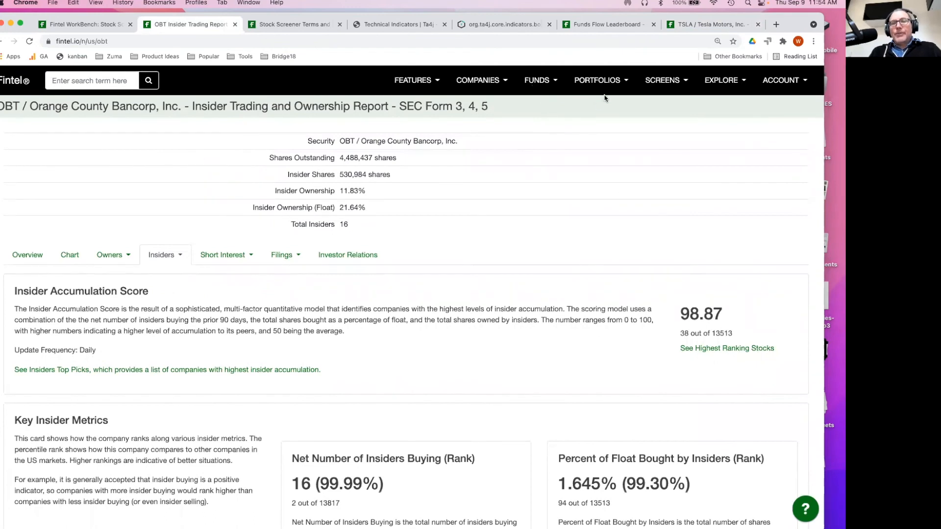
{"action": "left_click", "coordinate": [653, 83]}
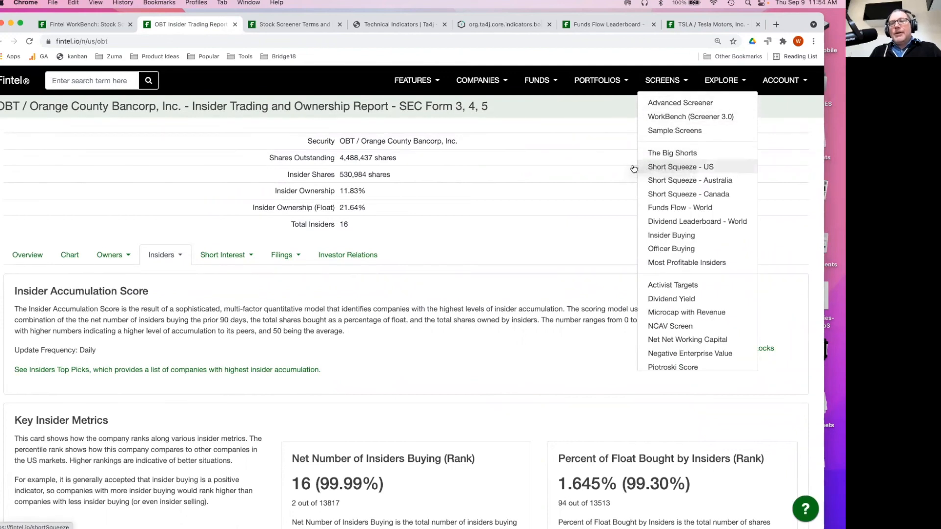
{"action": "left_click", "coordinate": [657, 167]}
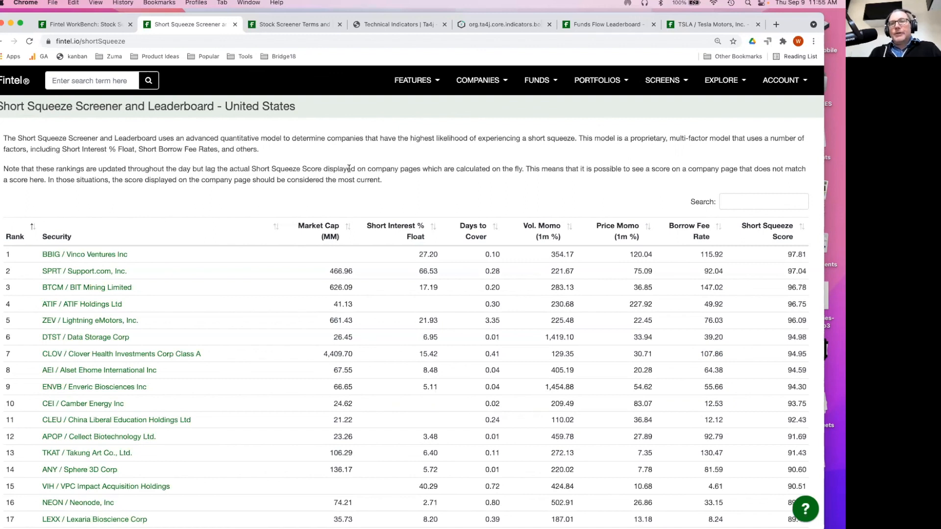
Open the world Funds Flow leaderboard and read the definitions of Allocation Change and Allocation Change %
{"action": "left_click", "coordinate": [679, 87]}
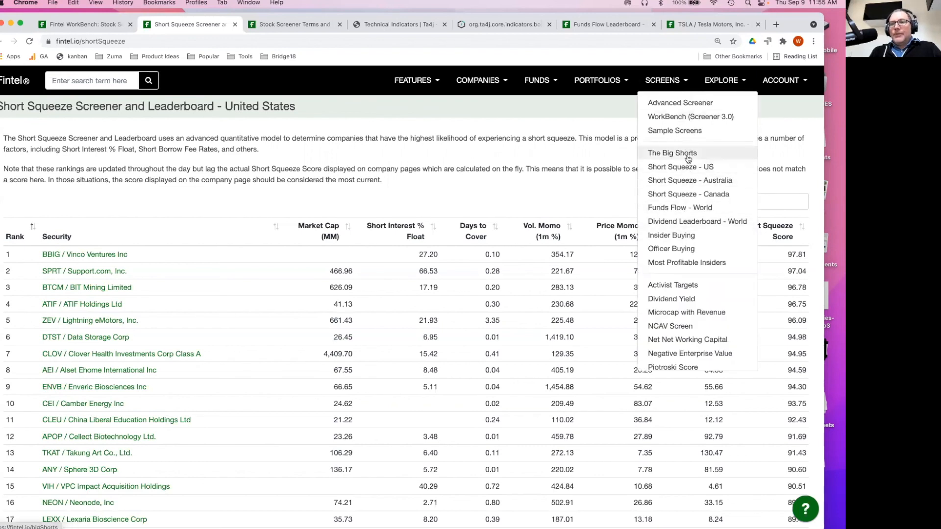
{"action": "left_click", "coordinate": [680, 208]}
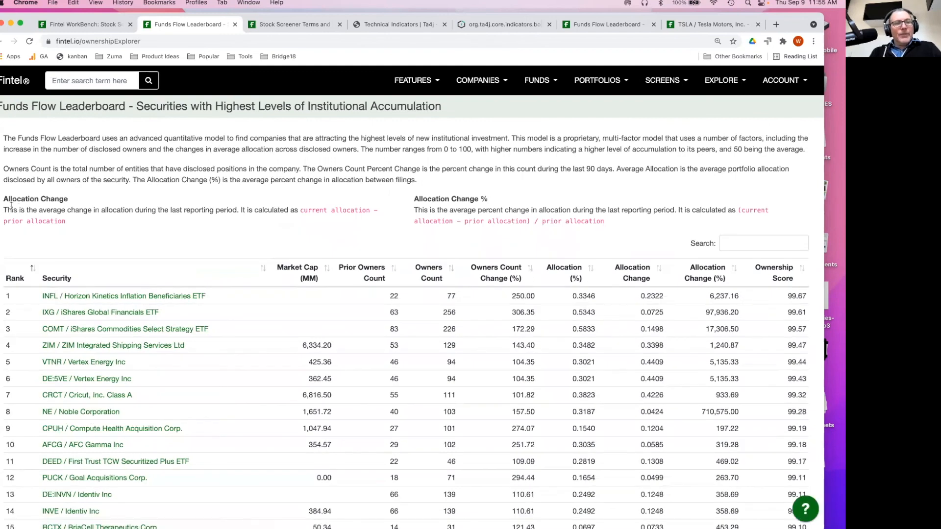
{"action": "left_click_drag", "start_coordinate": [4, 196], "coordinate": [61, 217]}
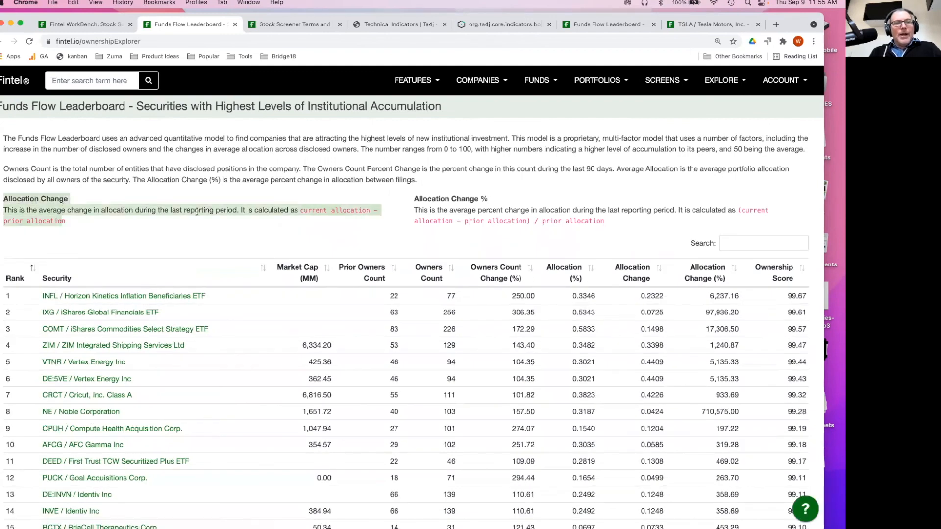
{"action": "left_click_drag", "start_coordinate": [414, 198], "coordinate": [562, 210]}
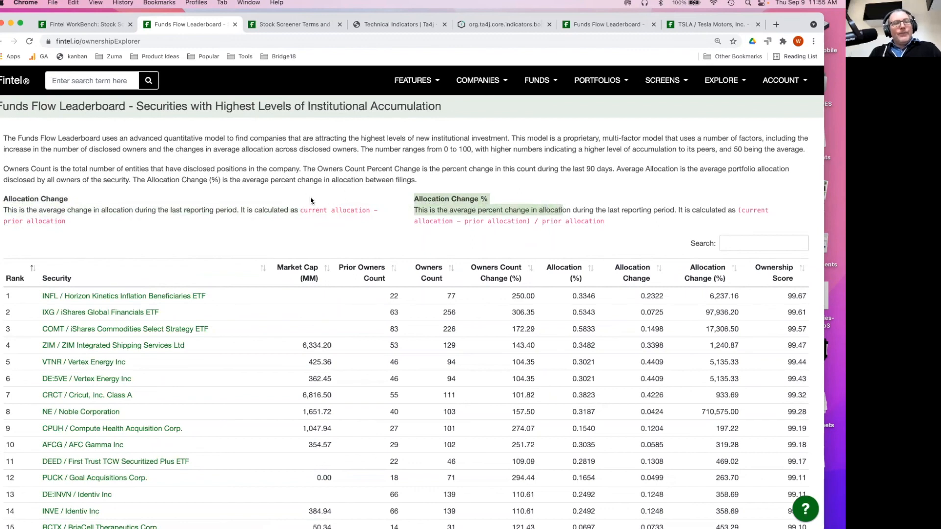
{"action": "left_click_drag", "start_coordinate": [5, 198], "coordinate": [105, 215]}
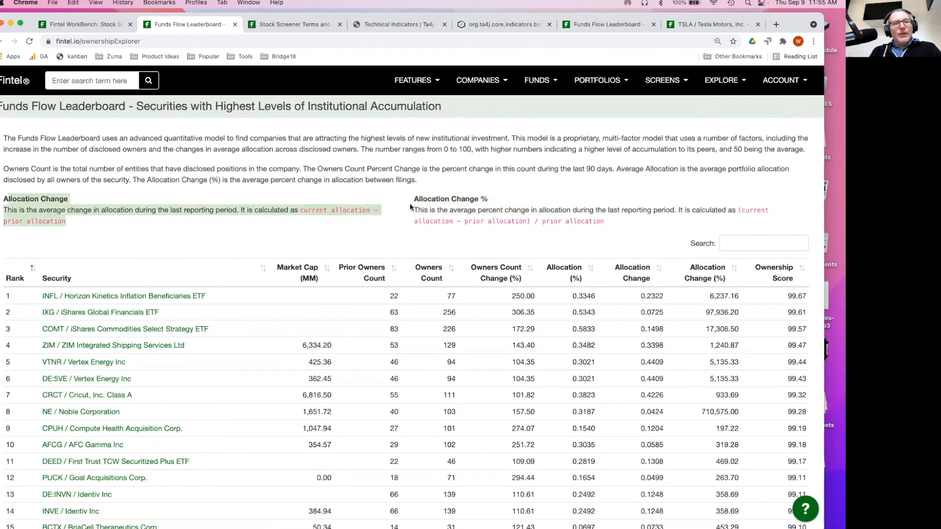
{"action": "left_click_drag", "start_coordinate": [423, 199], "coordinate": [465, 201]}
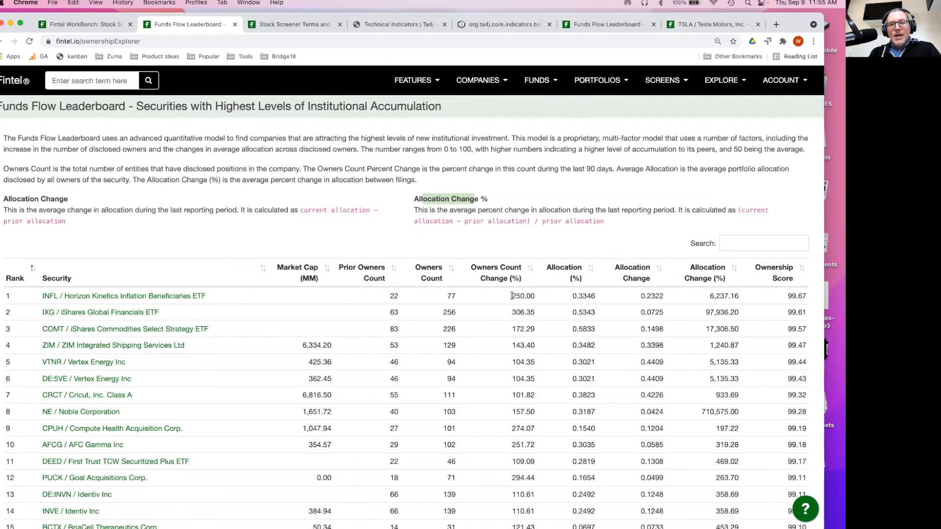
Compare the top-ranked security's owners count and allocation percentage changes, and sort the leaderboard by Owners Count Change (%) in descending order
{"action": "left_click_drag", "start_coordinate": [512, 296], "coordinate": [536, 297]}
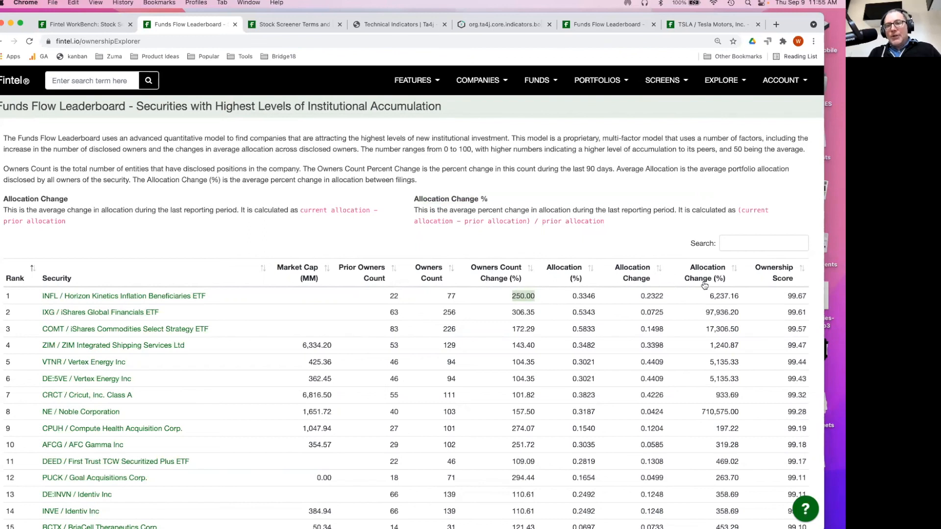
{"action": "left_click_drag", "start_coordinate": [708, 296], "coordinate": [739, 296]}
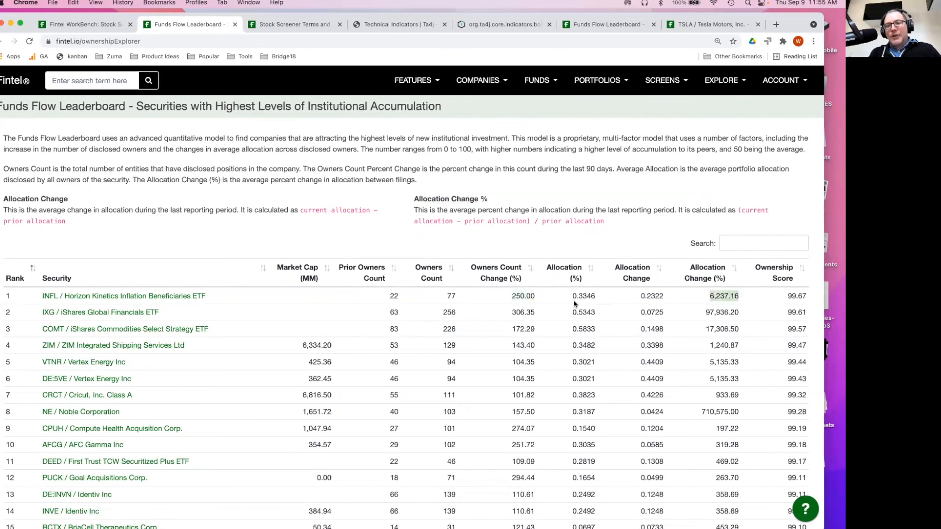
{"action": "left_click", "coordinate": [520, 295]}
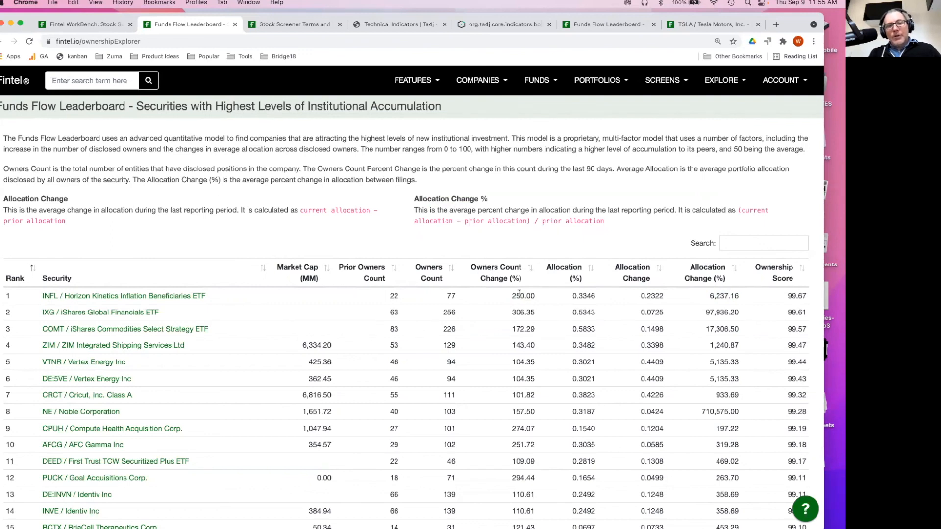
{"action": "left_click", "coordinate": [502, 273]}
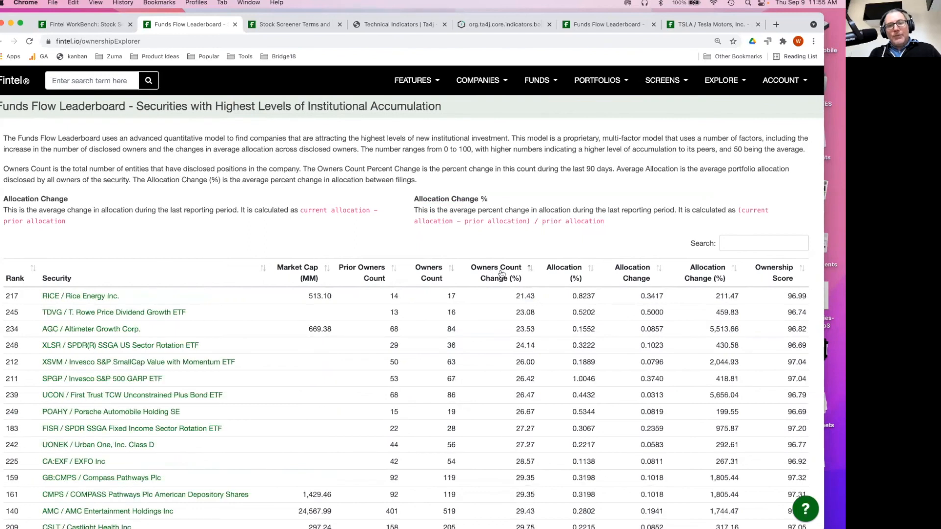
{"action": "left_click", "coordinate": [502, 274]}
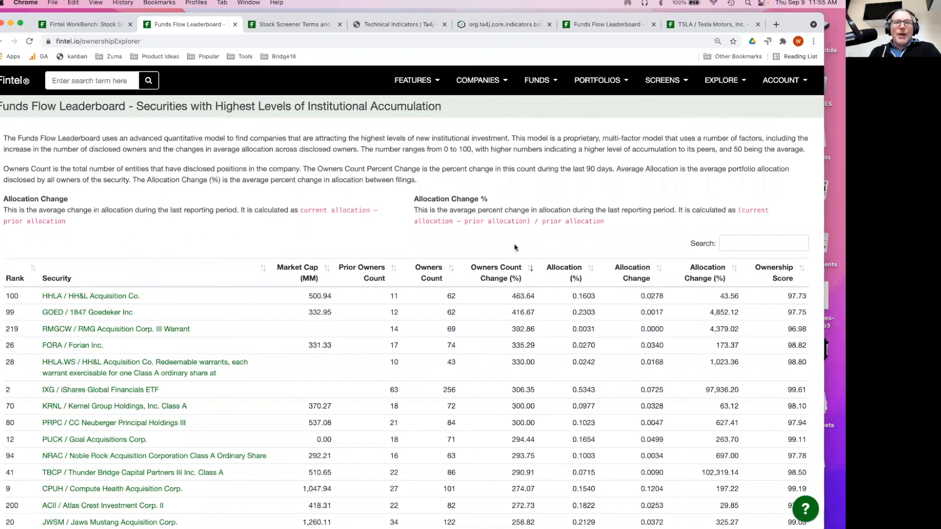
{"action": "left_click", "coordinate": [692, 25]}
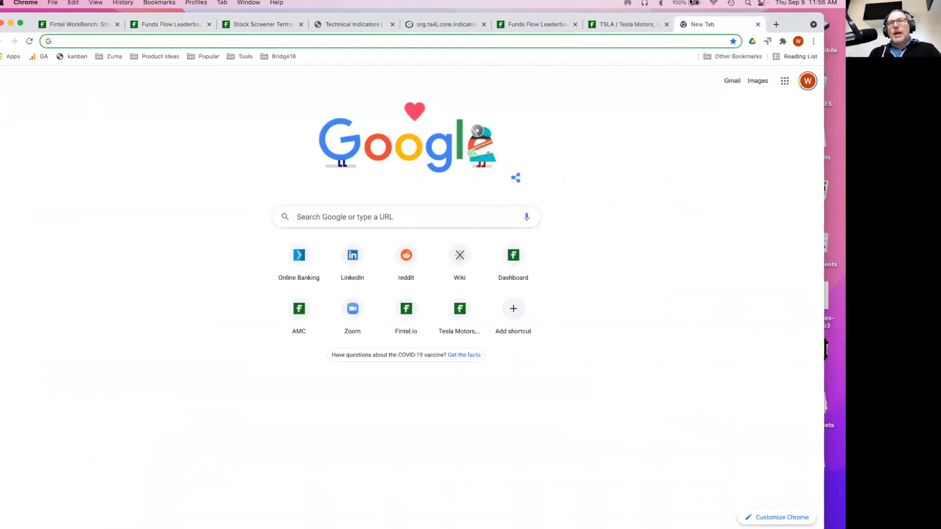
{"action": "left_click", "coordinate": [758, 24]}
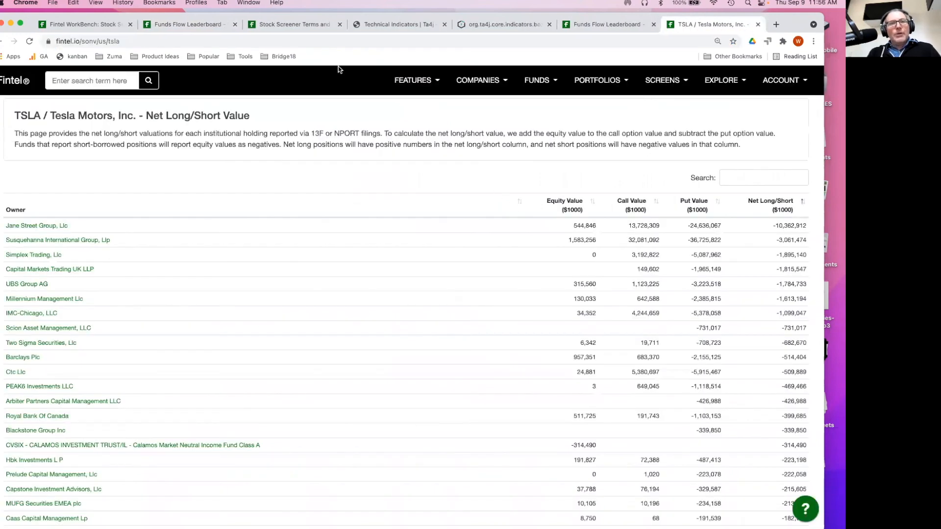
{"action": "left_click", "coordinate": [206, 24]}
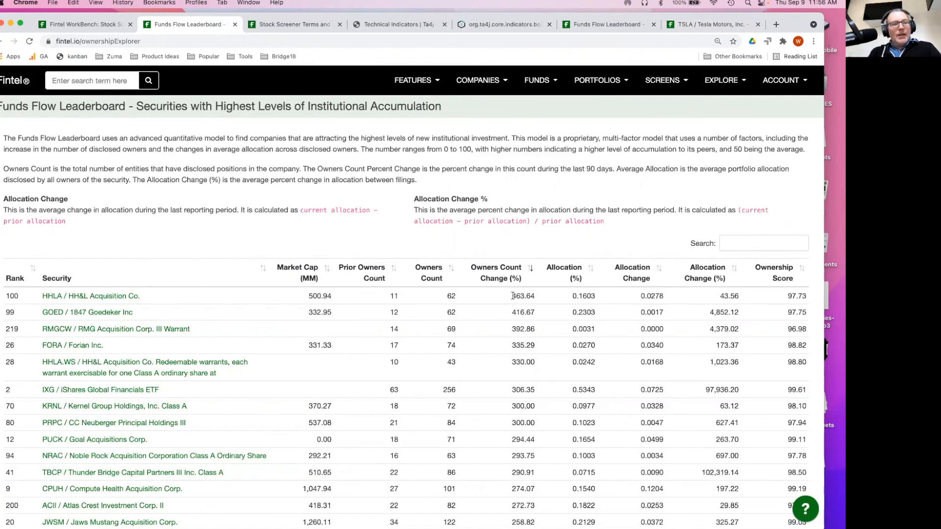
Examine HH&L Acquisition Co.'s Owners Count Change (%), Allocation Change (%) and Ownership Score in the Funds Flow leaderboard
{"action": "left_click_drag", "start_coordinate": [511, 296], "coordinate": [537, 297]}
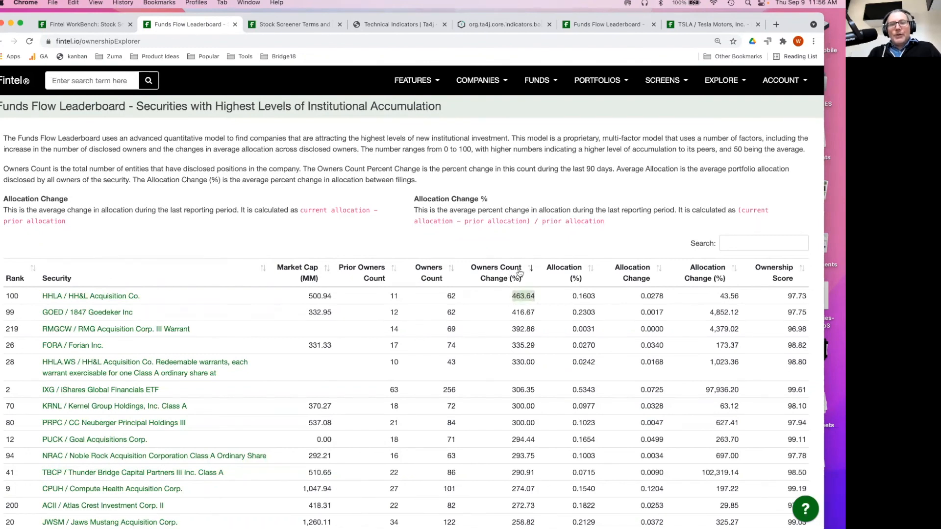
{"action": "left_click", "coordinate": [517, 296]}
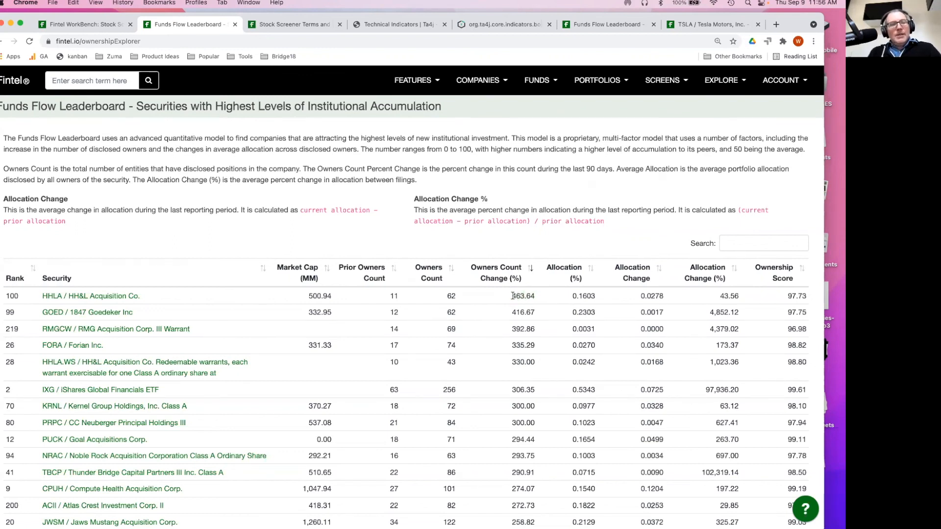
{"action": "left_click_drag", "start_coordinate": [512, 296], "coordinate": [522, 296]}
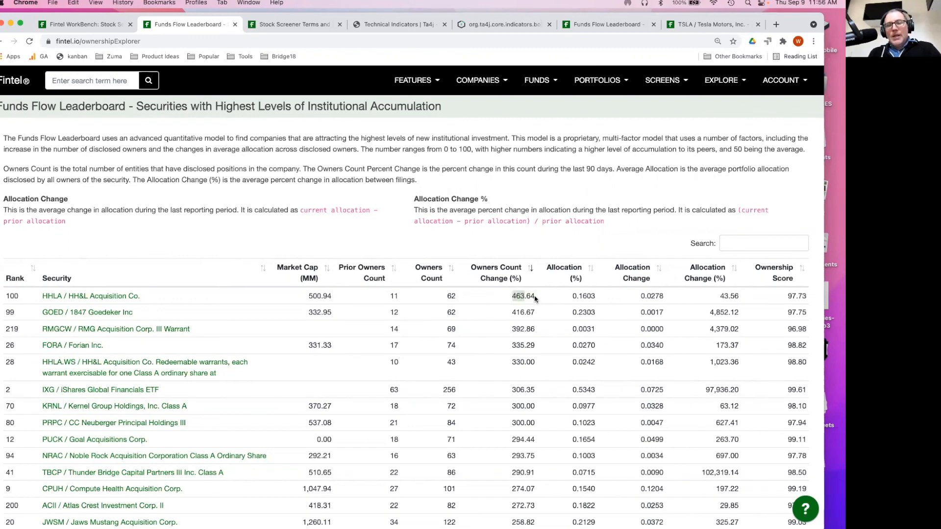
{"action": "left_click", "coordinate": [532, 295]}
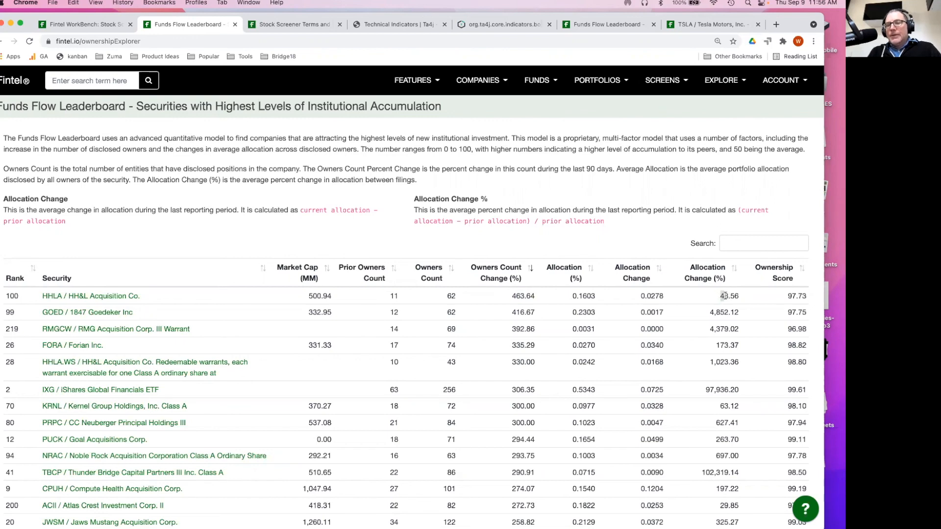
{"action": "left_click_drag", "start_coordinate": [720, 296], "coordinate": [729, 296]}
{"action": "left_click_drag", "start_coordinate": [511, 296], "coordinate": [534, 297]}
{"action": "left_click_drag", "start_coordinate": [719, 296], "coordinate": [740, 297]}
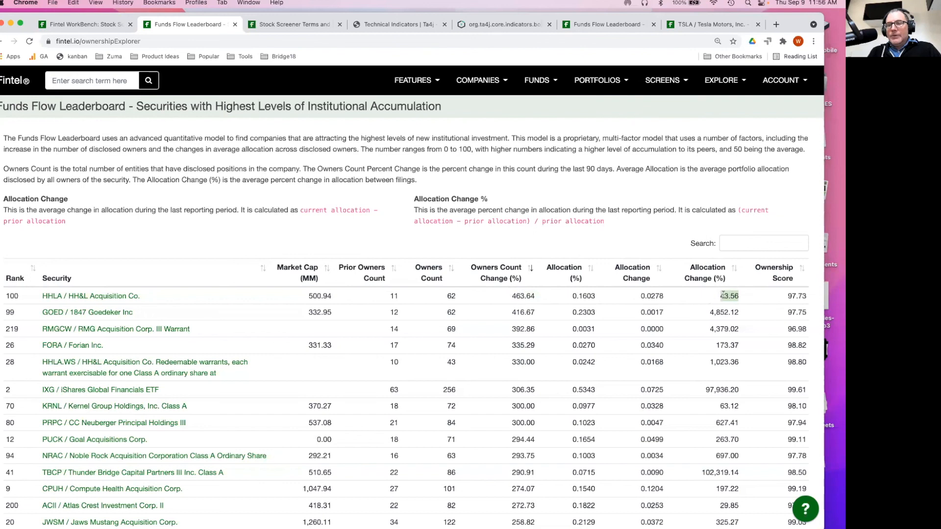
{"action": "left_click_drag", "start_coordinate": [787, 296], "coordinate": [798, 295]}
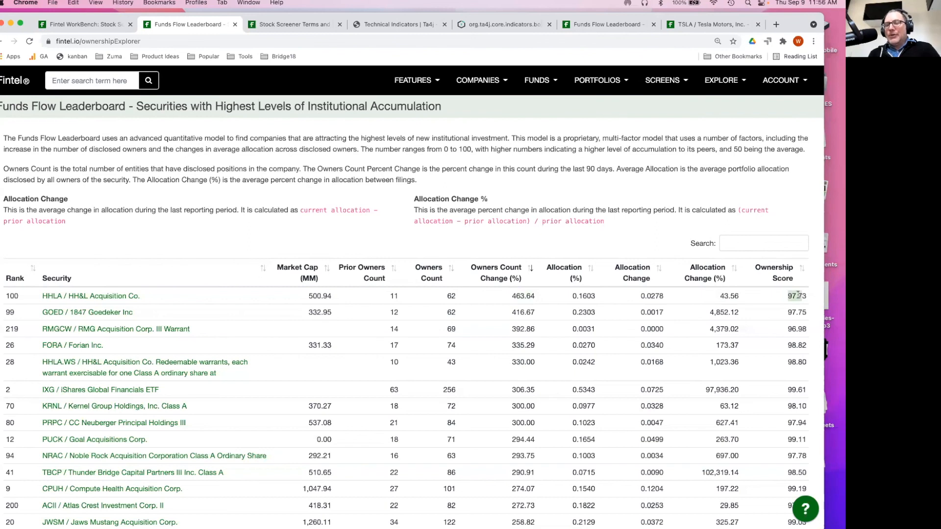
{"action": "left_click_drag", "start_coordinate": [510, 297], "coordinate": [534, 297]}
{"action": "left_click_drag", "start_coordinate": [718, 296], "coordinate": [735, 296]}
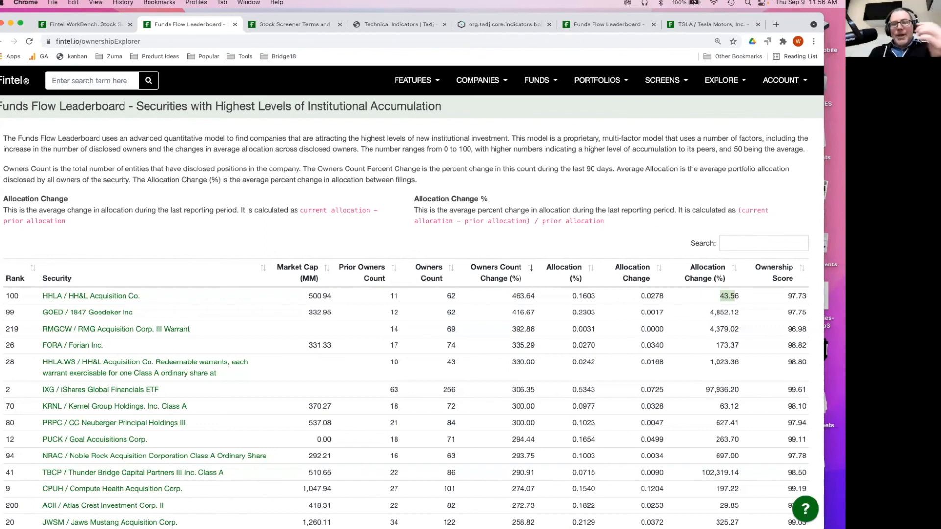
{"action": "left_click", "coordinate": [404, 140]}
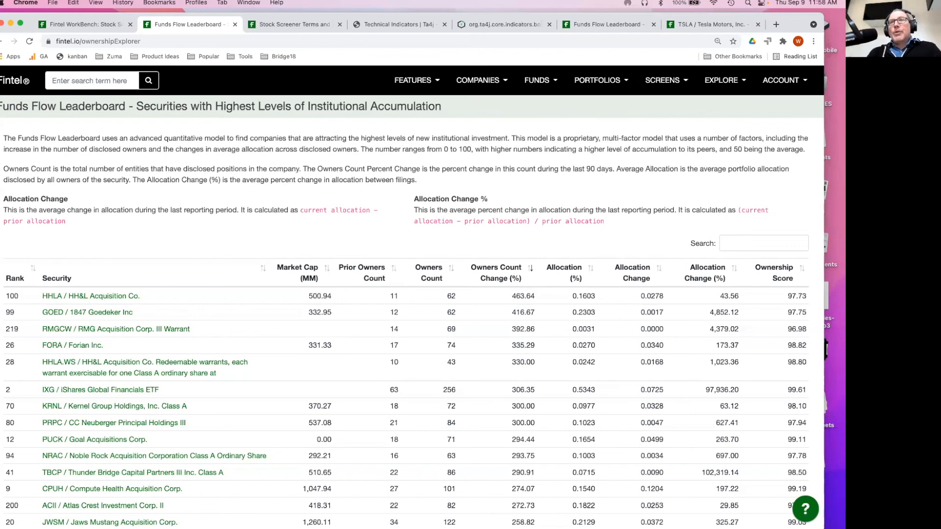
Revisit the screener terms page and return to the WorkBench query page
{"action": "left_click", "coordinate": [277, 25]}
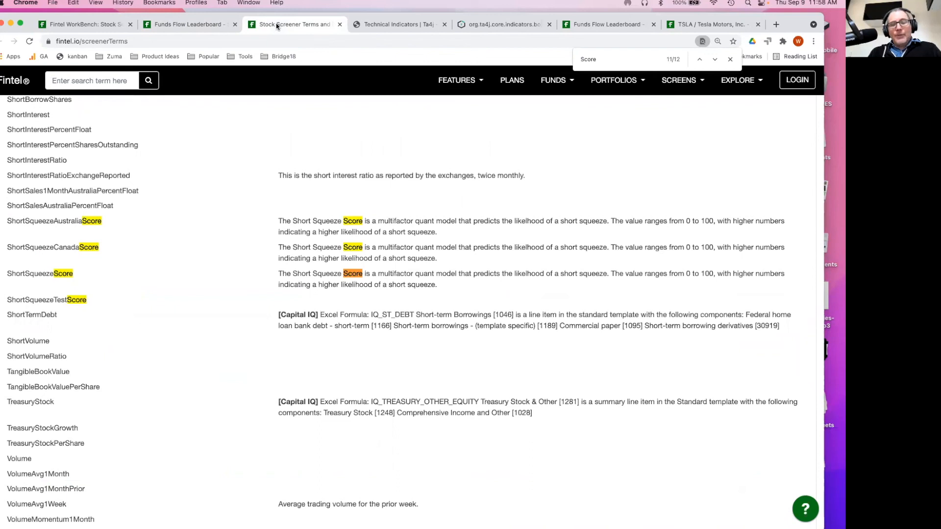
{"action": "left_click", "coordinate": [84, 25]}
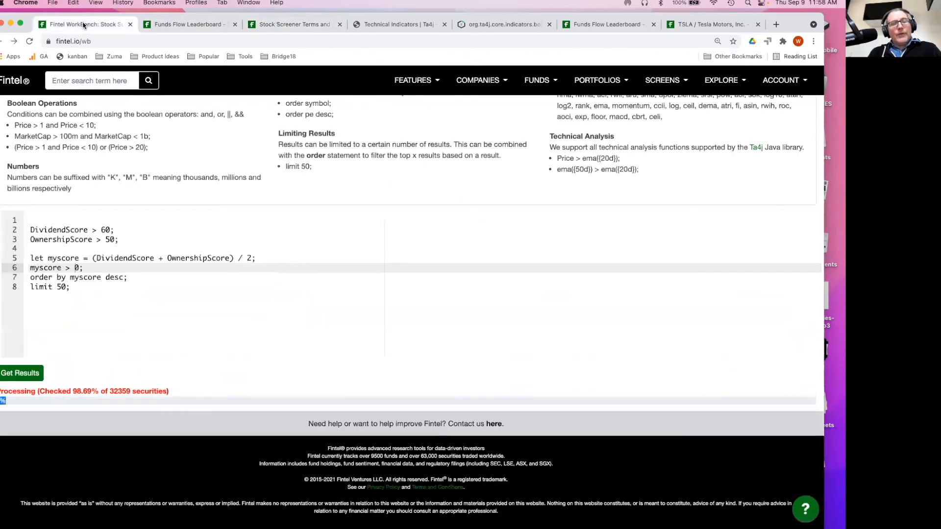